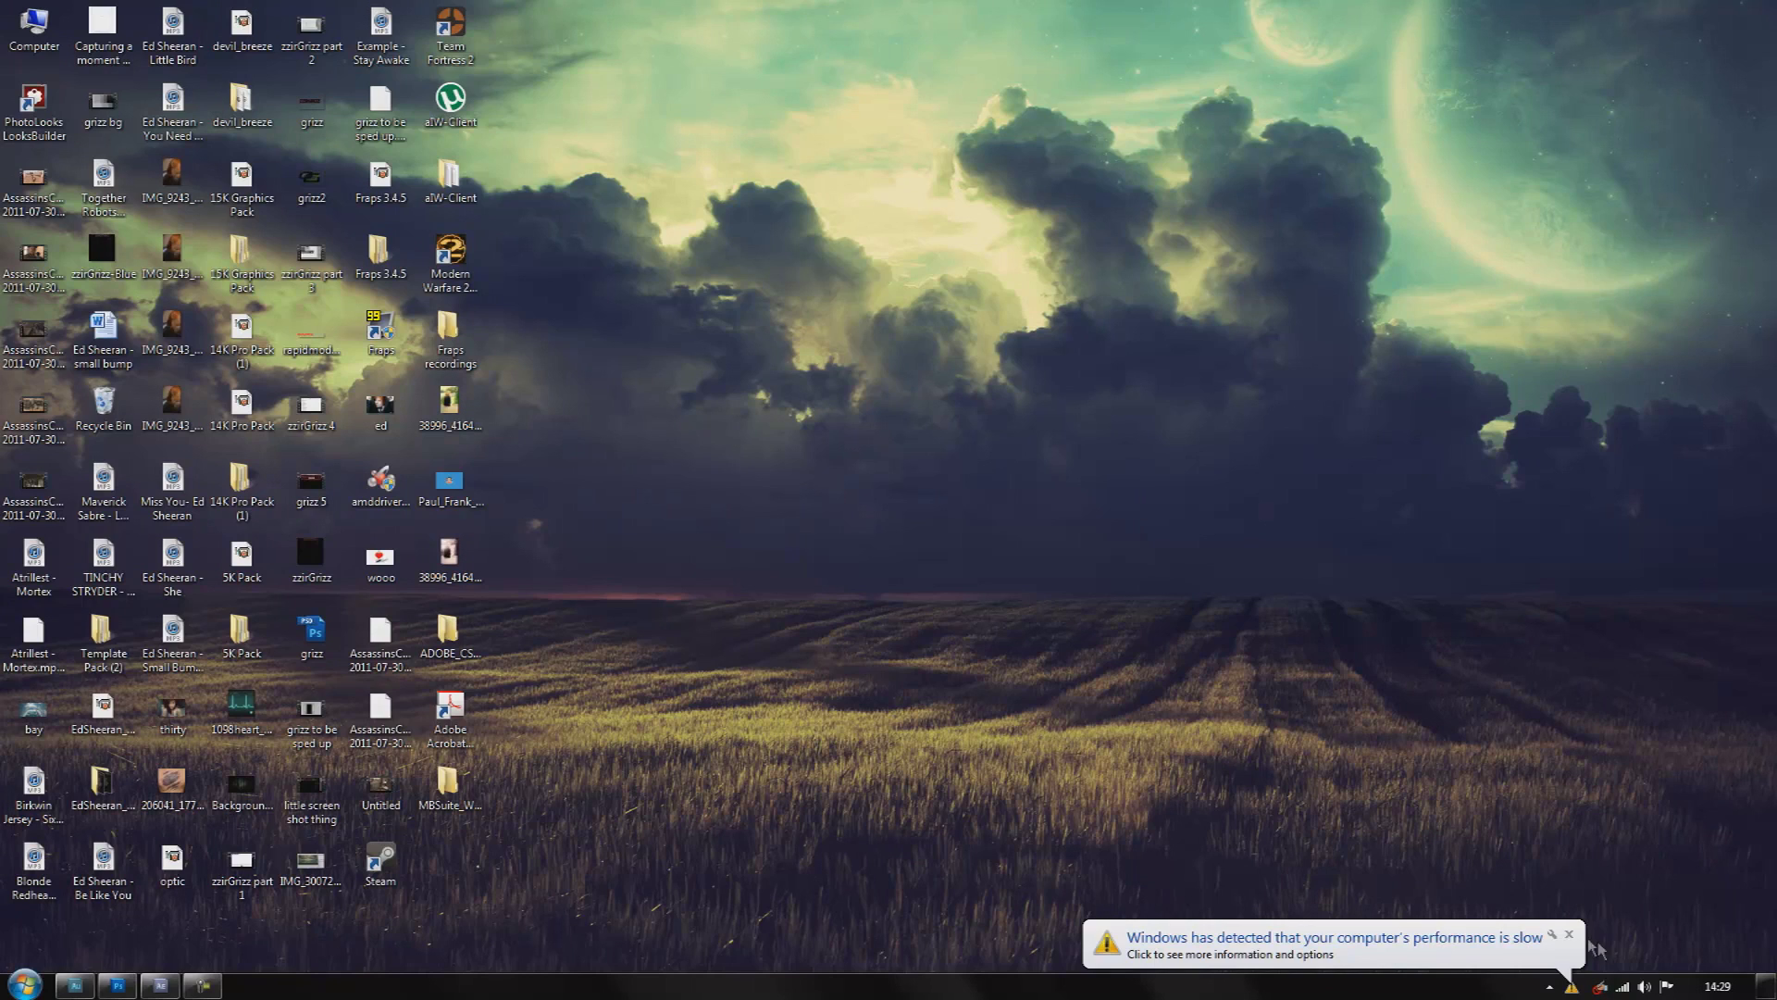
Dismiss the performance notification and view the swan photo in Photoshop and the composition in After Effects
left_click(1569, 935)
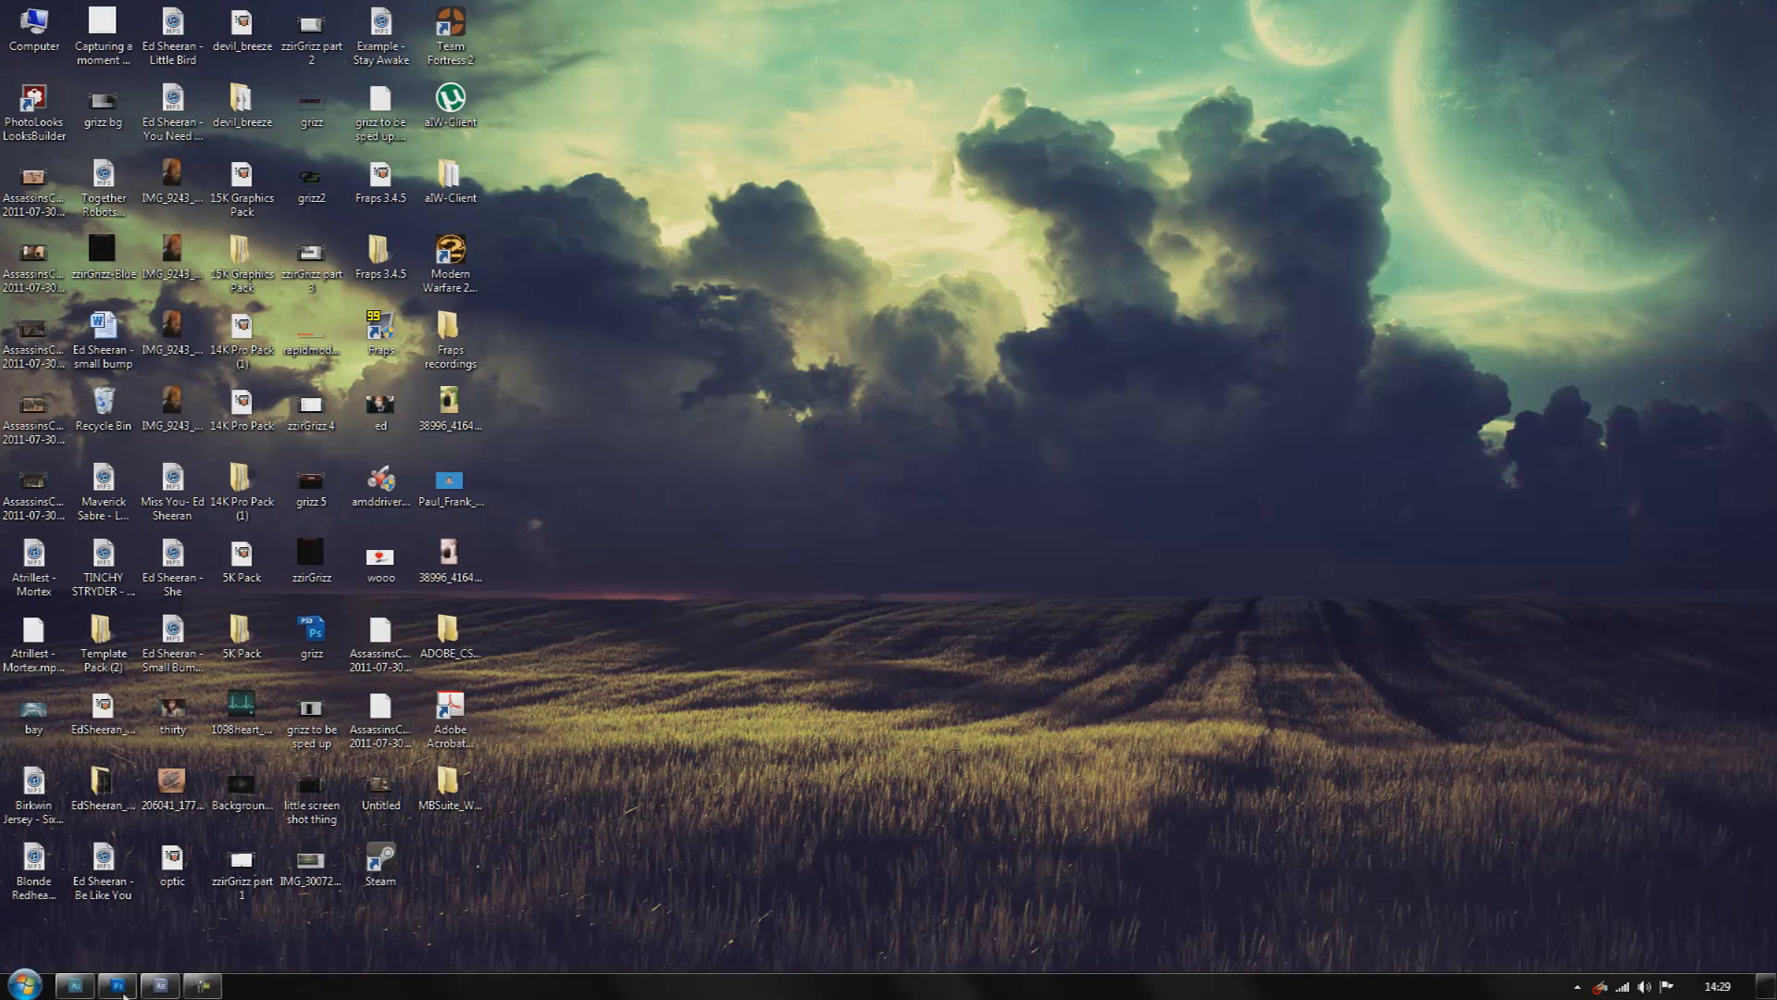
left_click(117, 986)
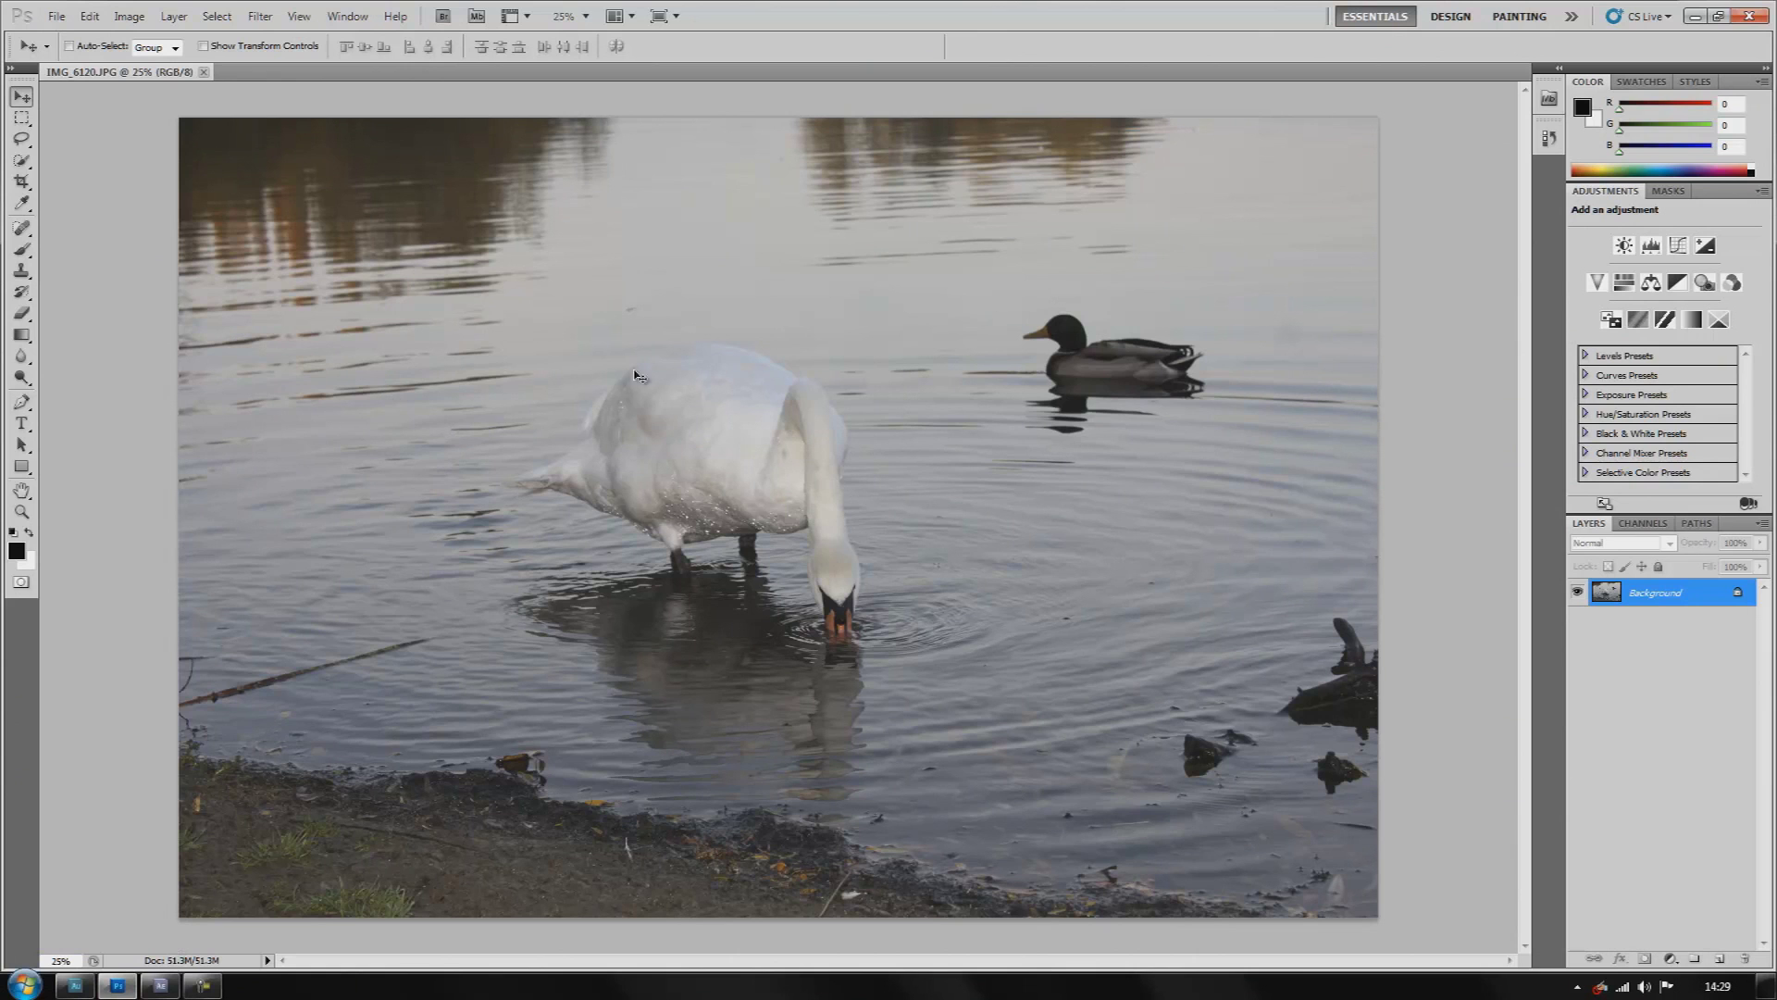
left_click(160, 986)
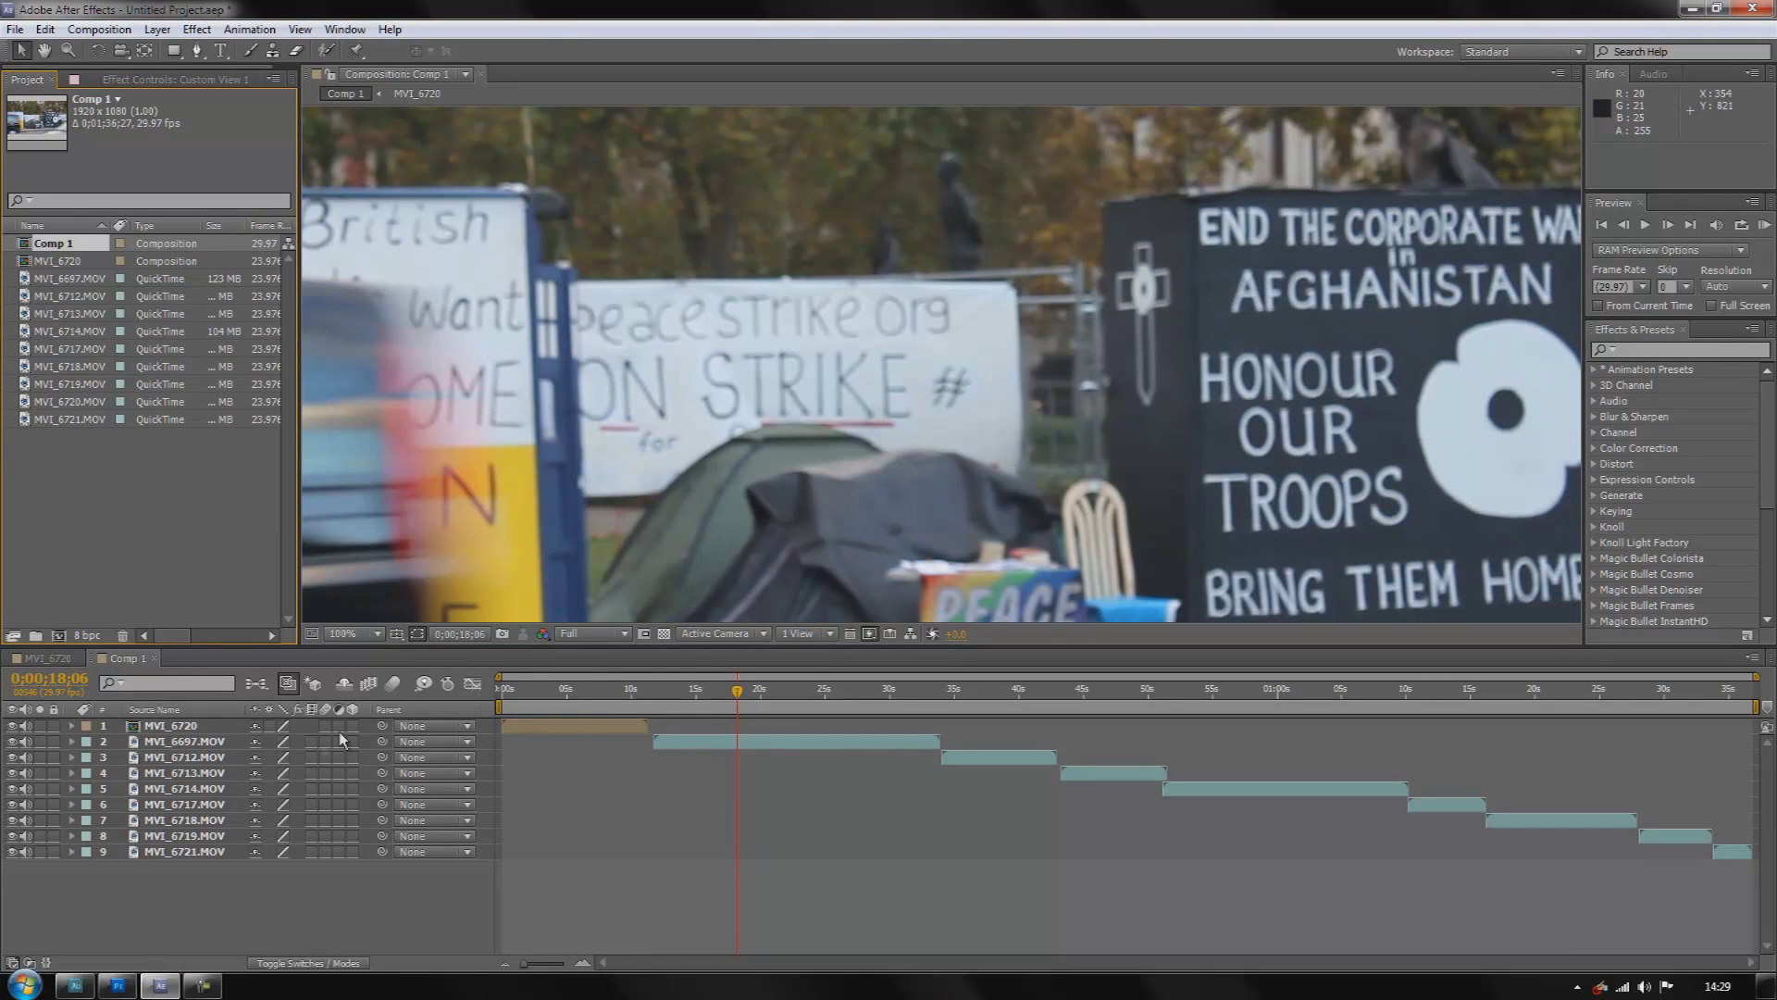
Switch to Photoshop, open the swan photo in the Magic Bullet PhotoLooks filter and dismiss the performance notification
left_click(120, 987)
left_click(260, 16)
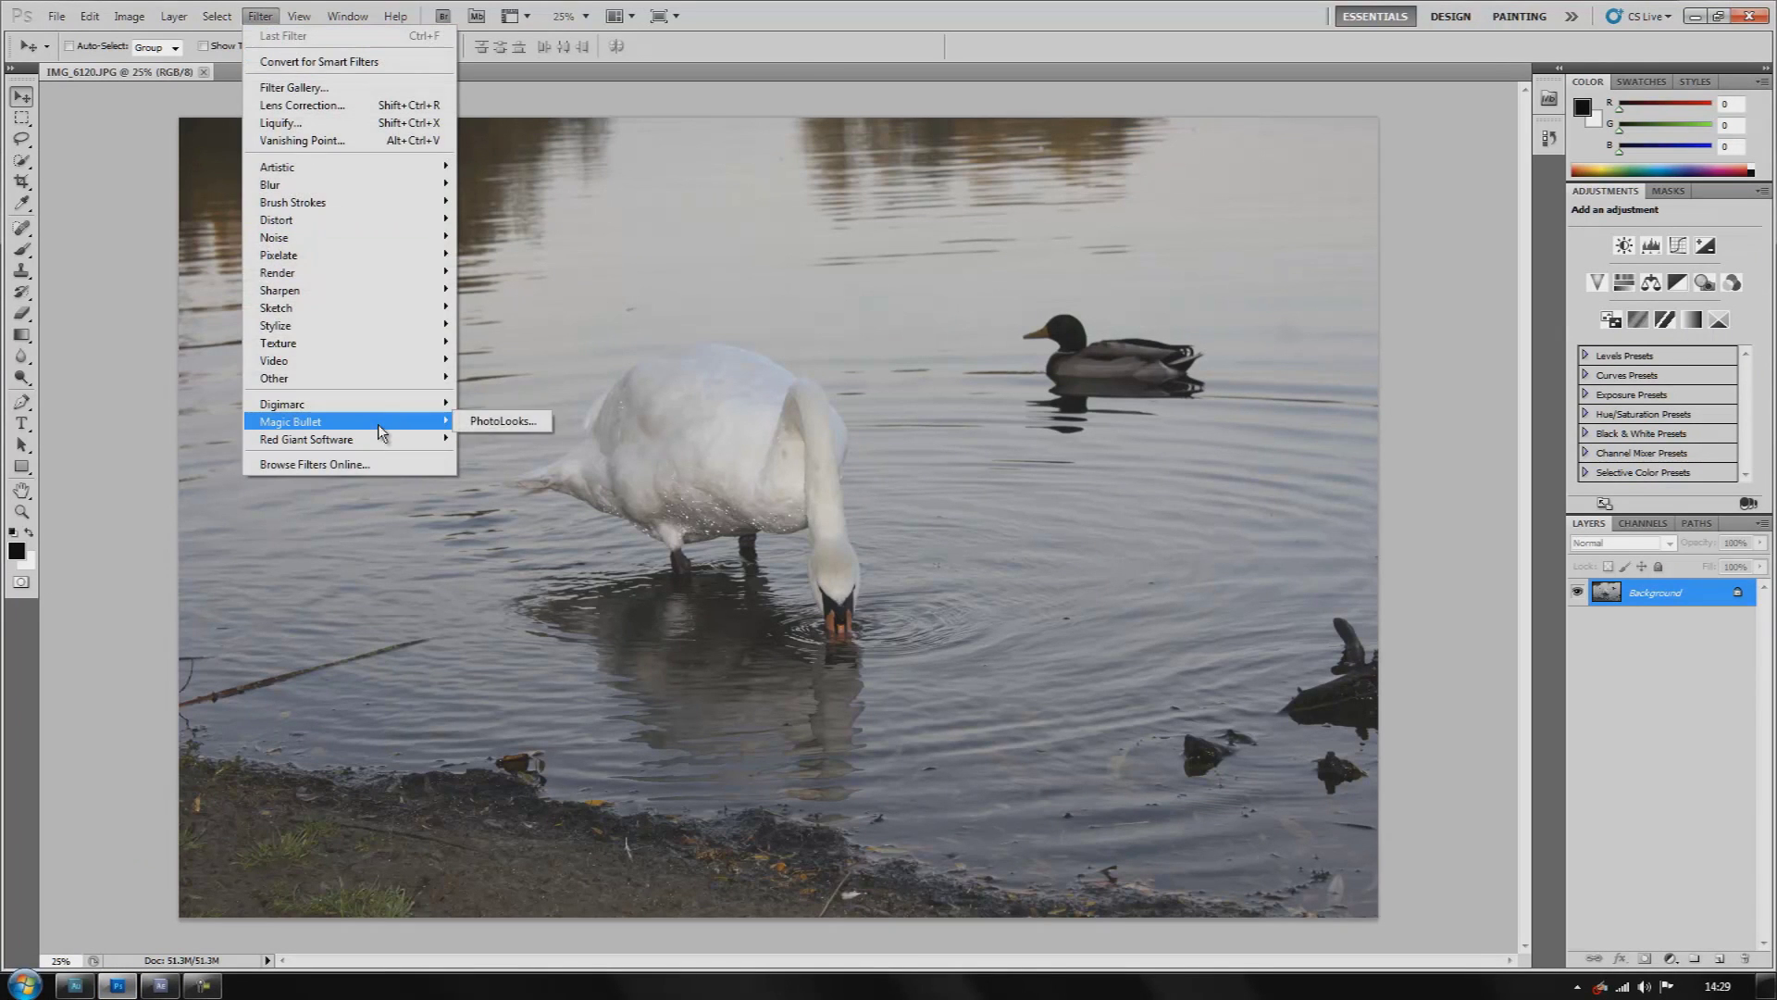
mouse_move(361, 424)
left_click(260, 16)
left_click(261, 16)
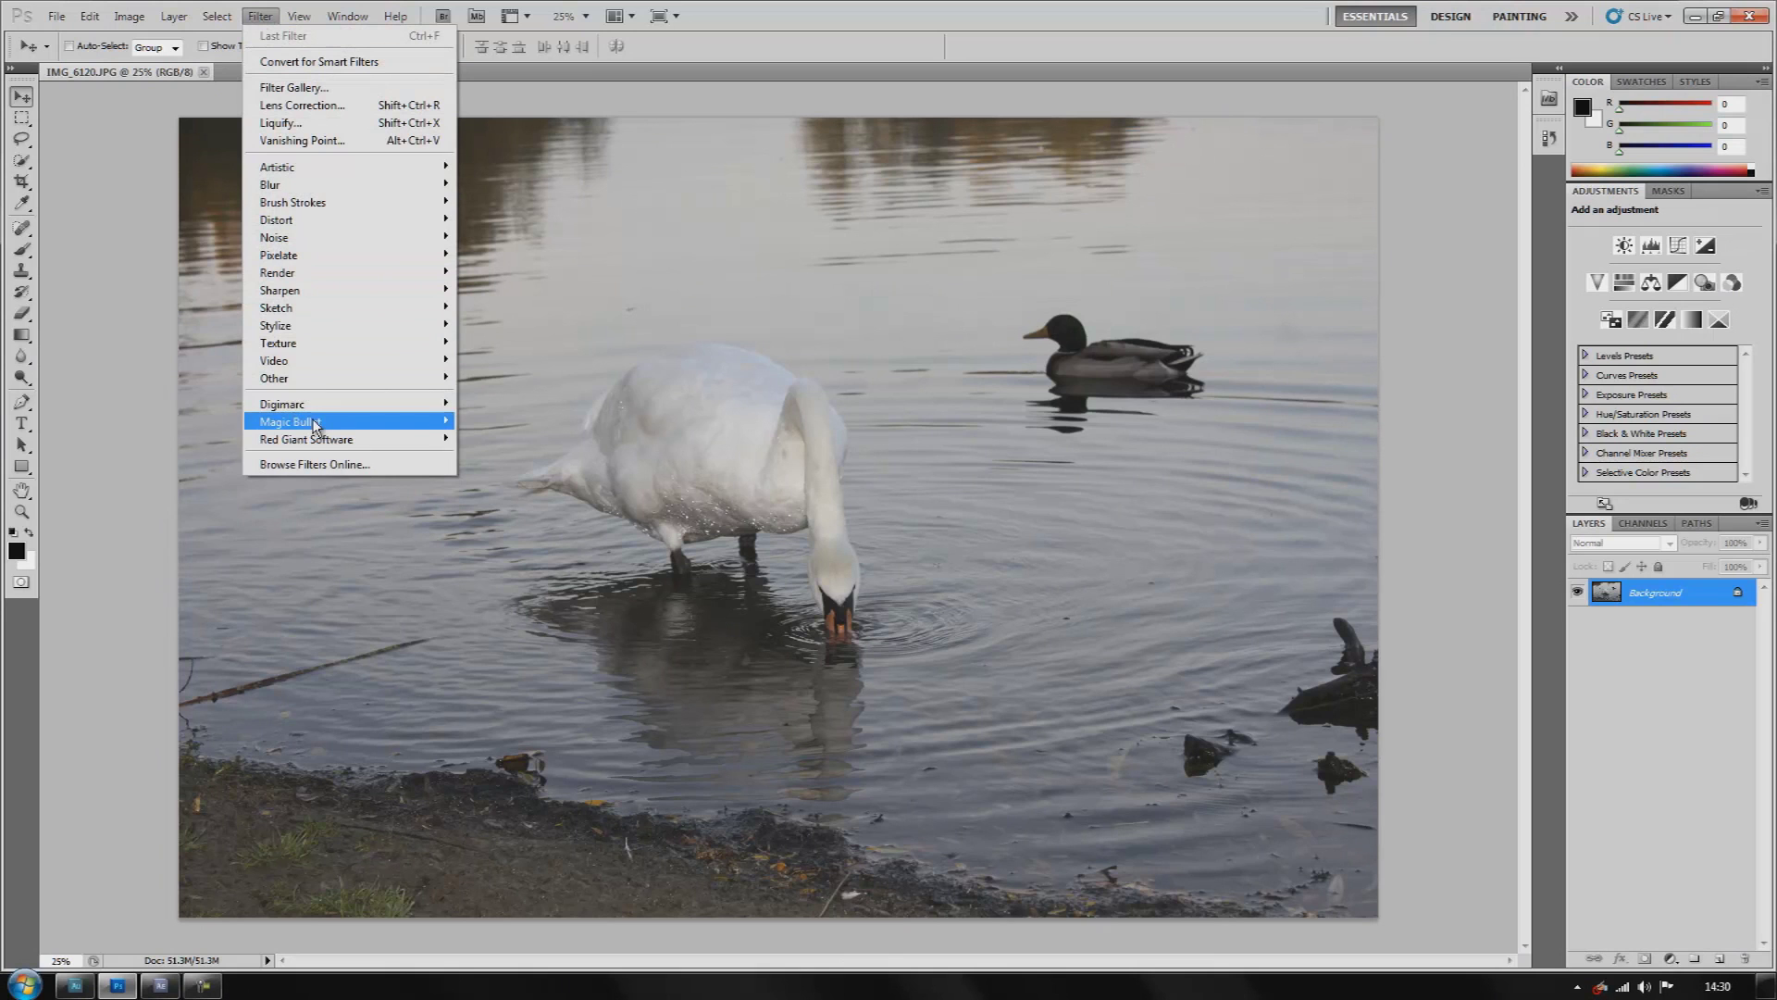
mouse_move(445, 424)
left_click(509, 422)
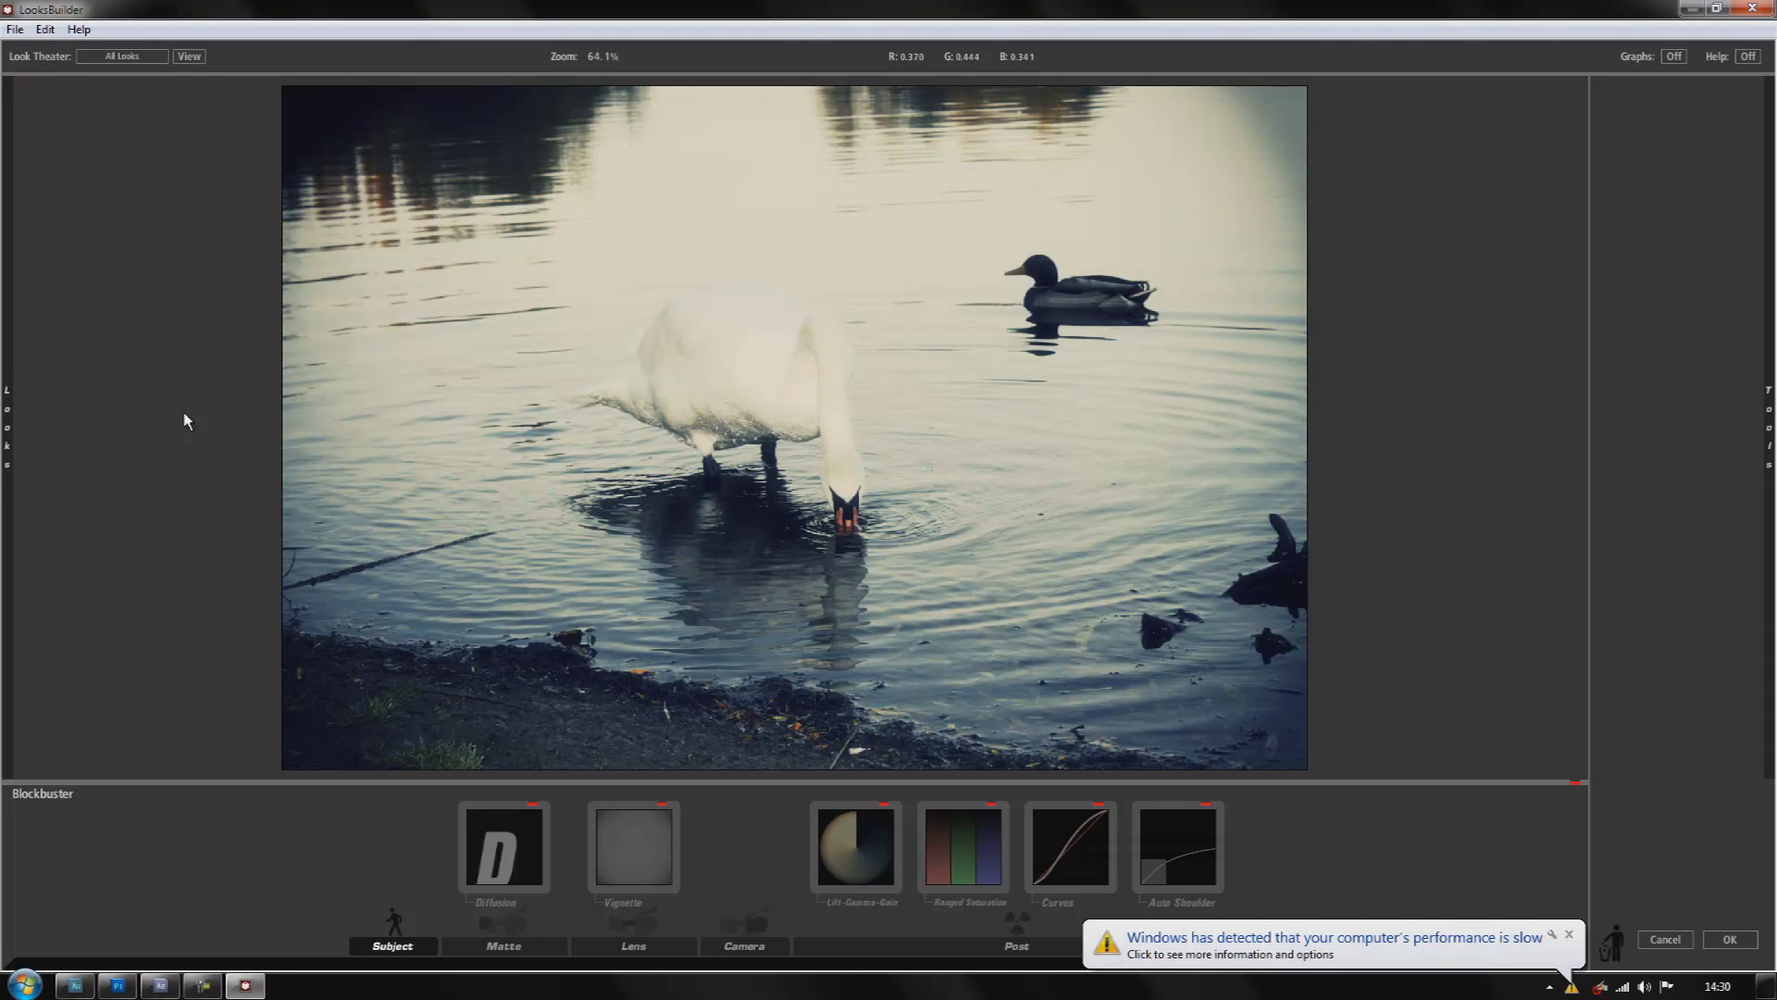
left_click(1569, 935)
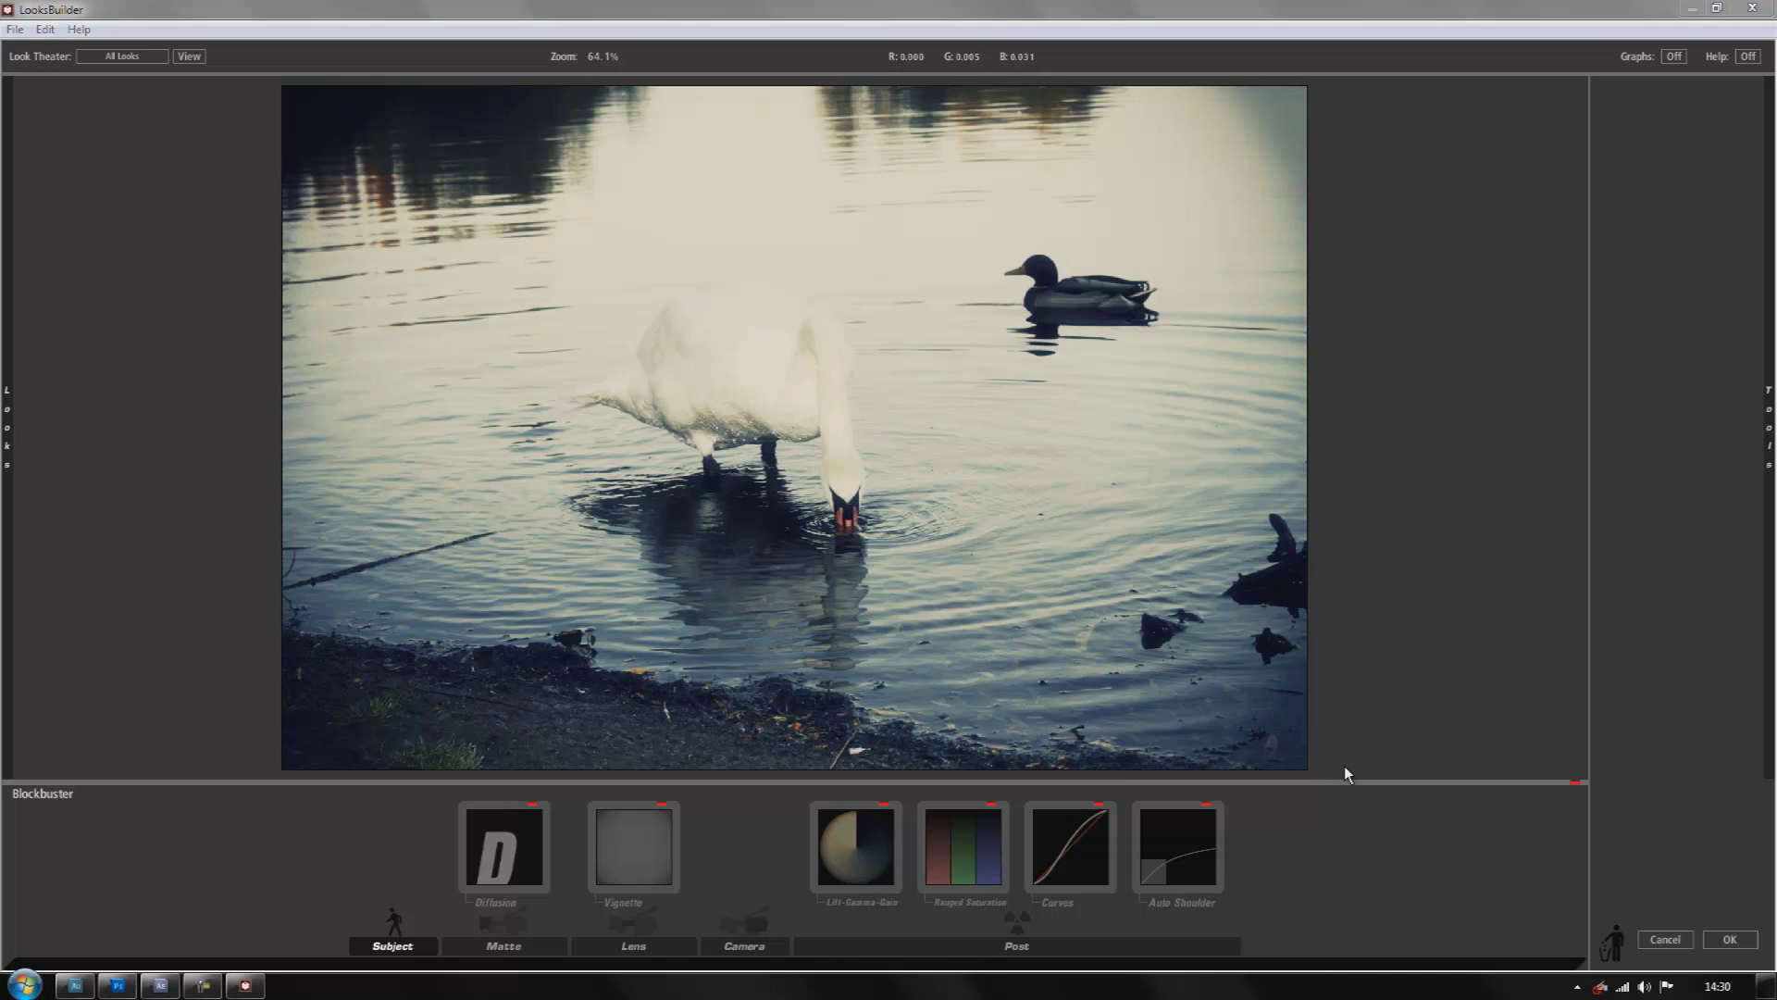
Browse the look presets in the Music Videos, Popular Film, Popular TV and Stock Emulation categories
mouse_move(8, 414)
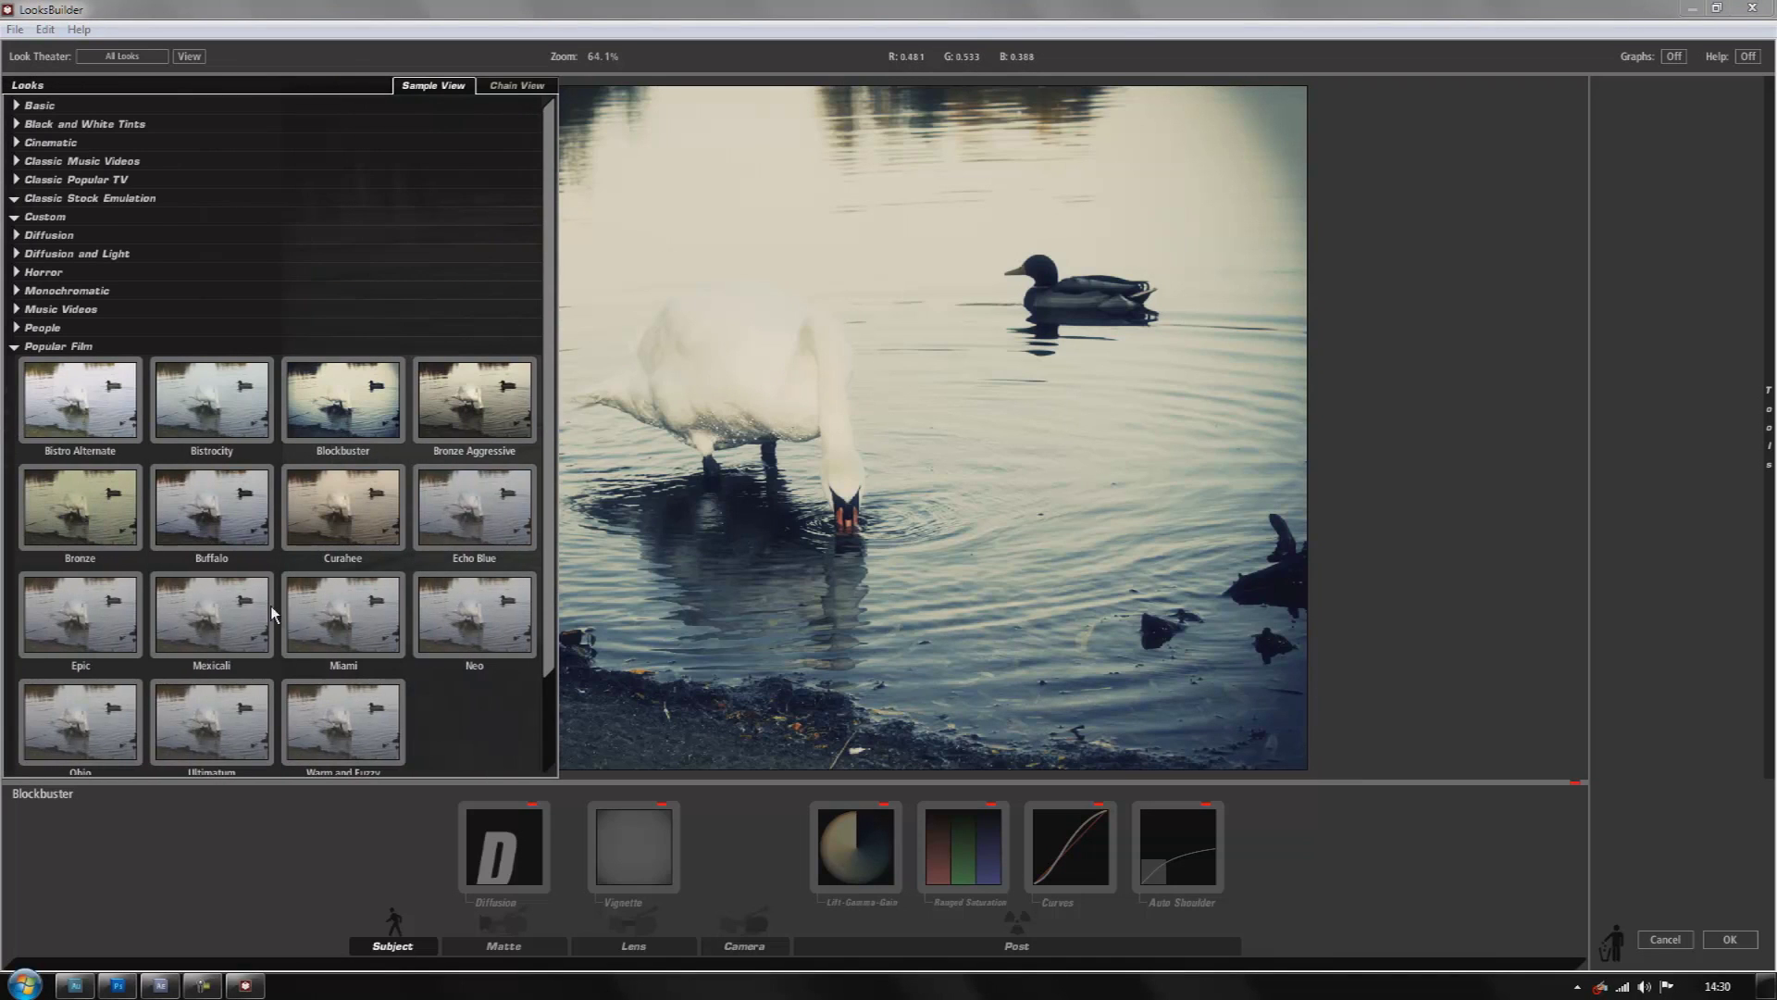
left_click(15, 346)
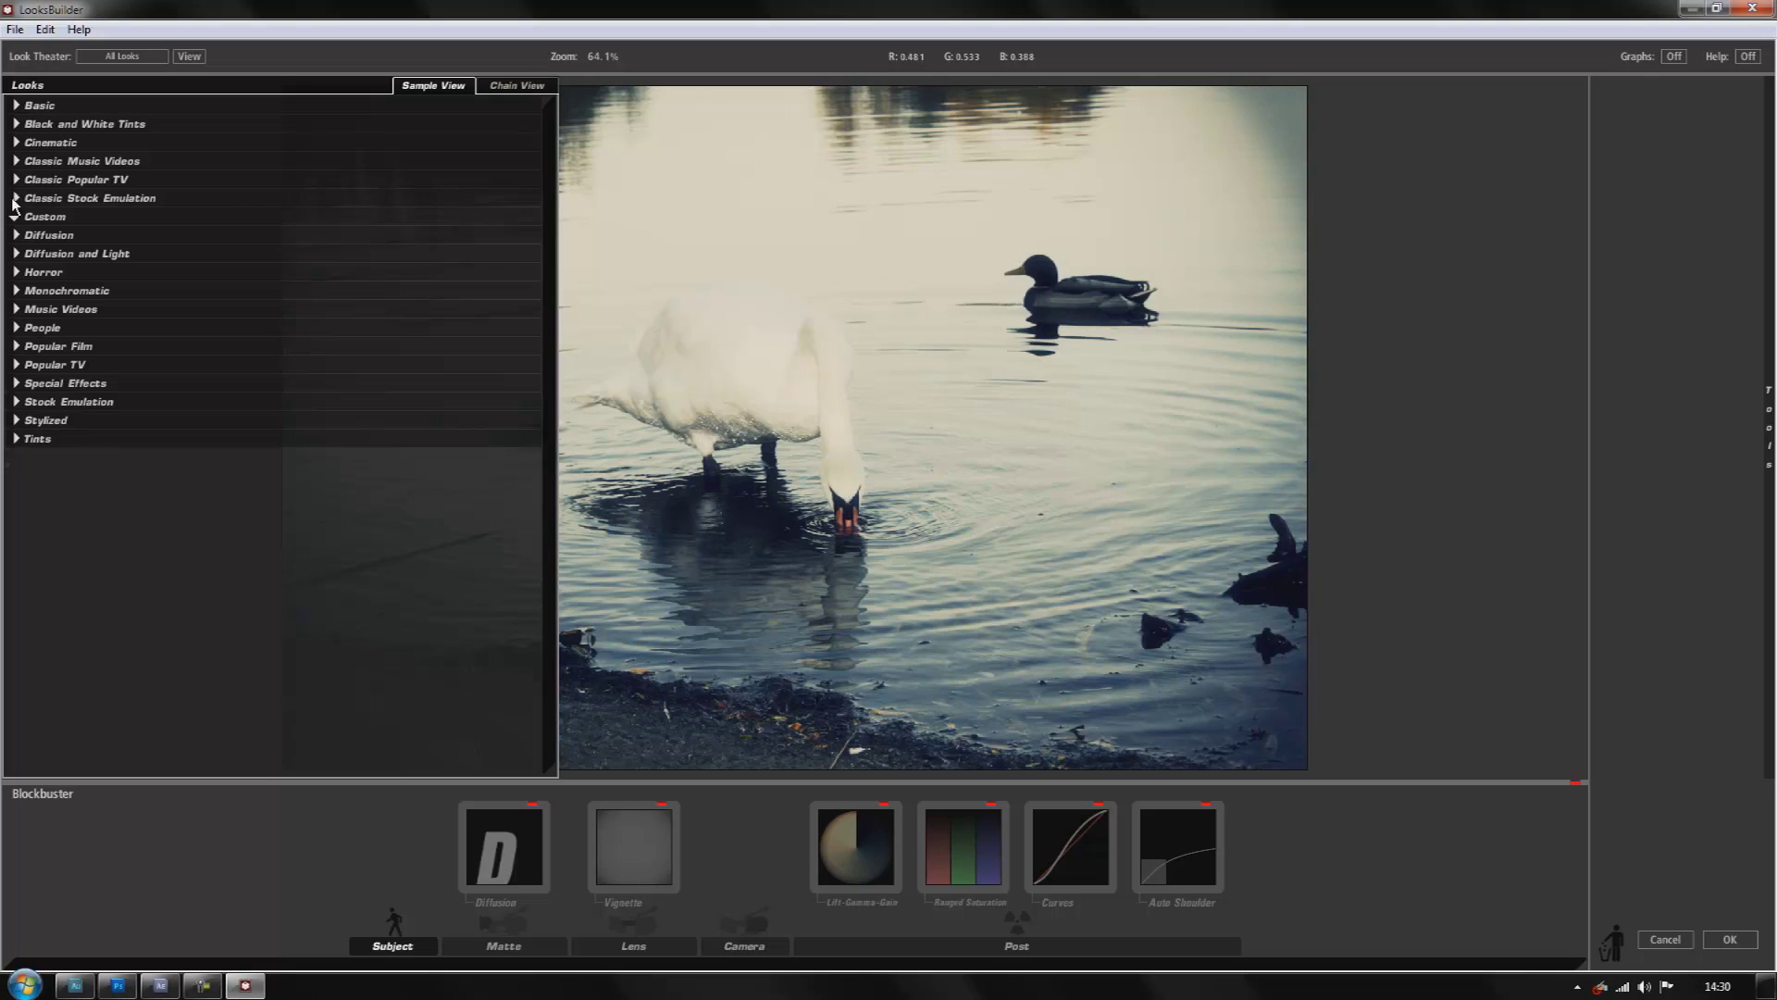
left_click(15, 311)
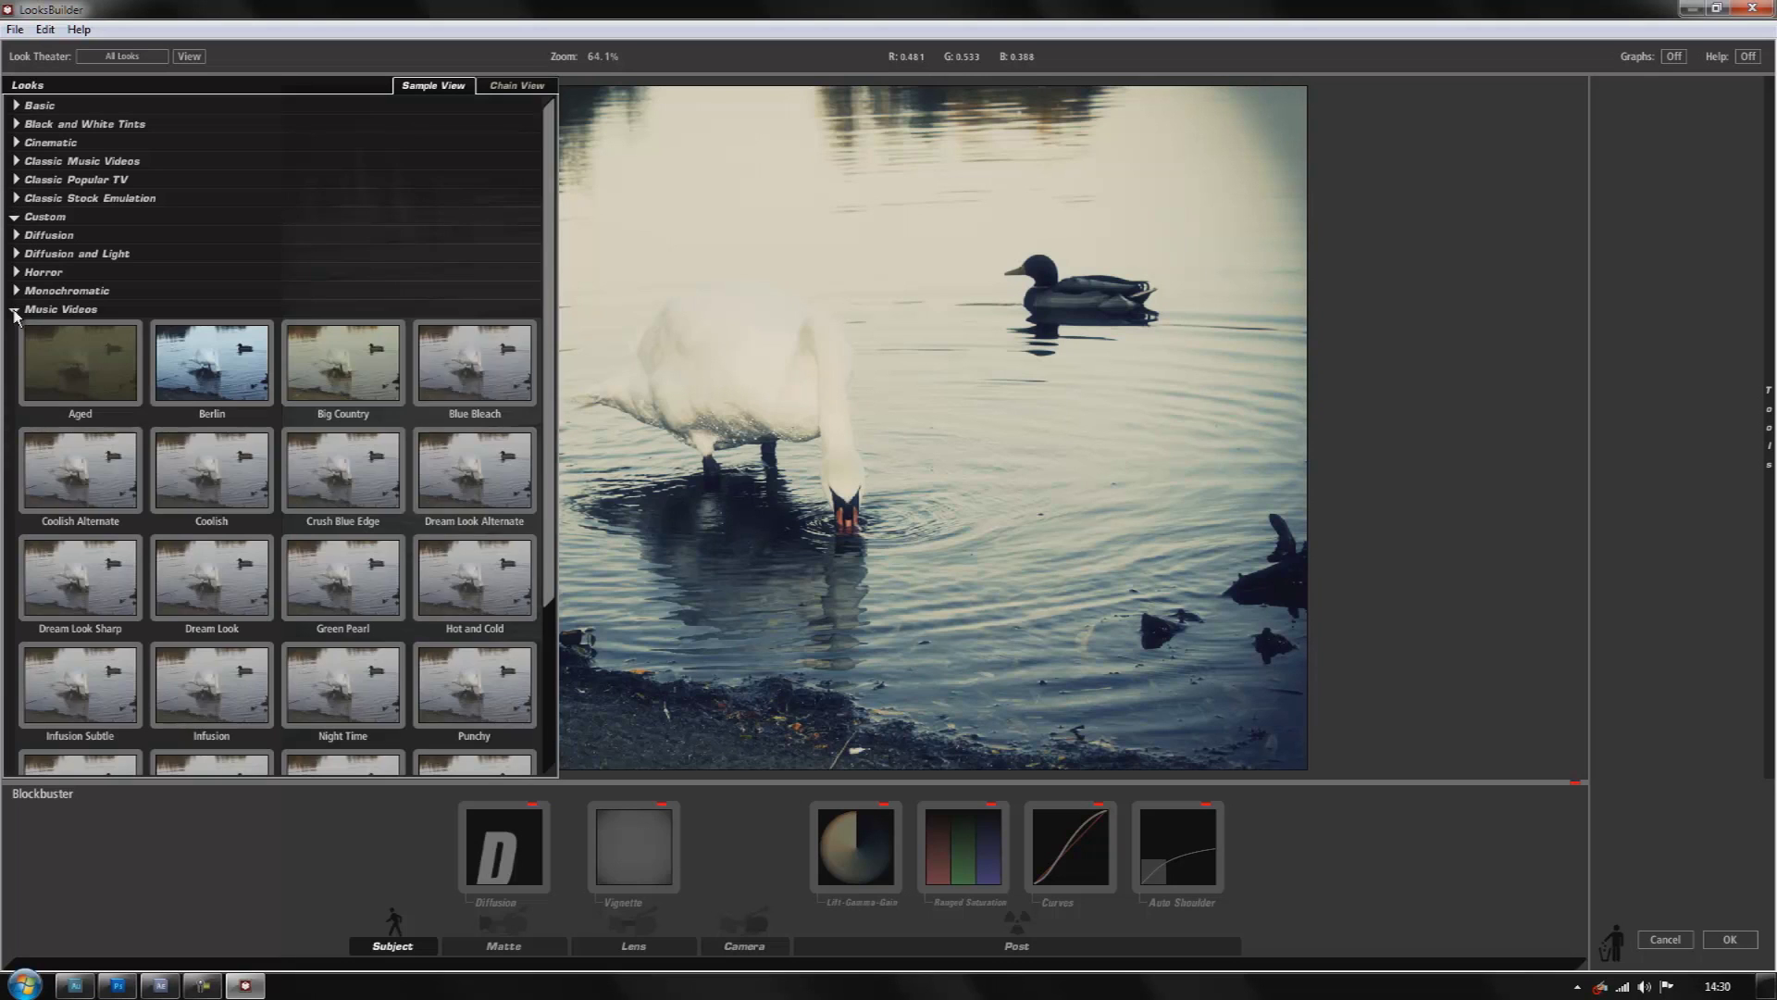
left_click(15, 311)
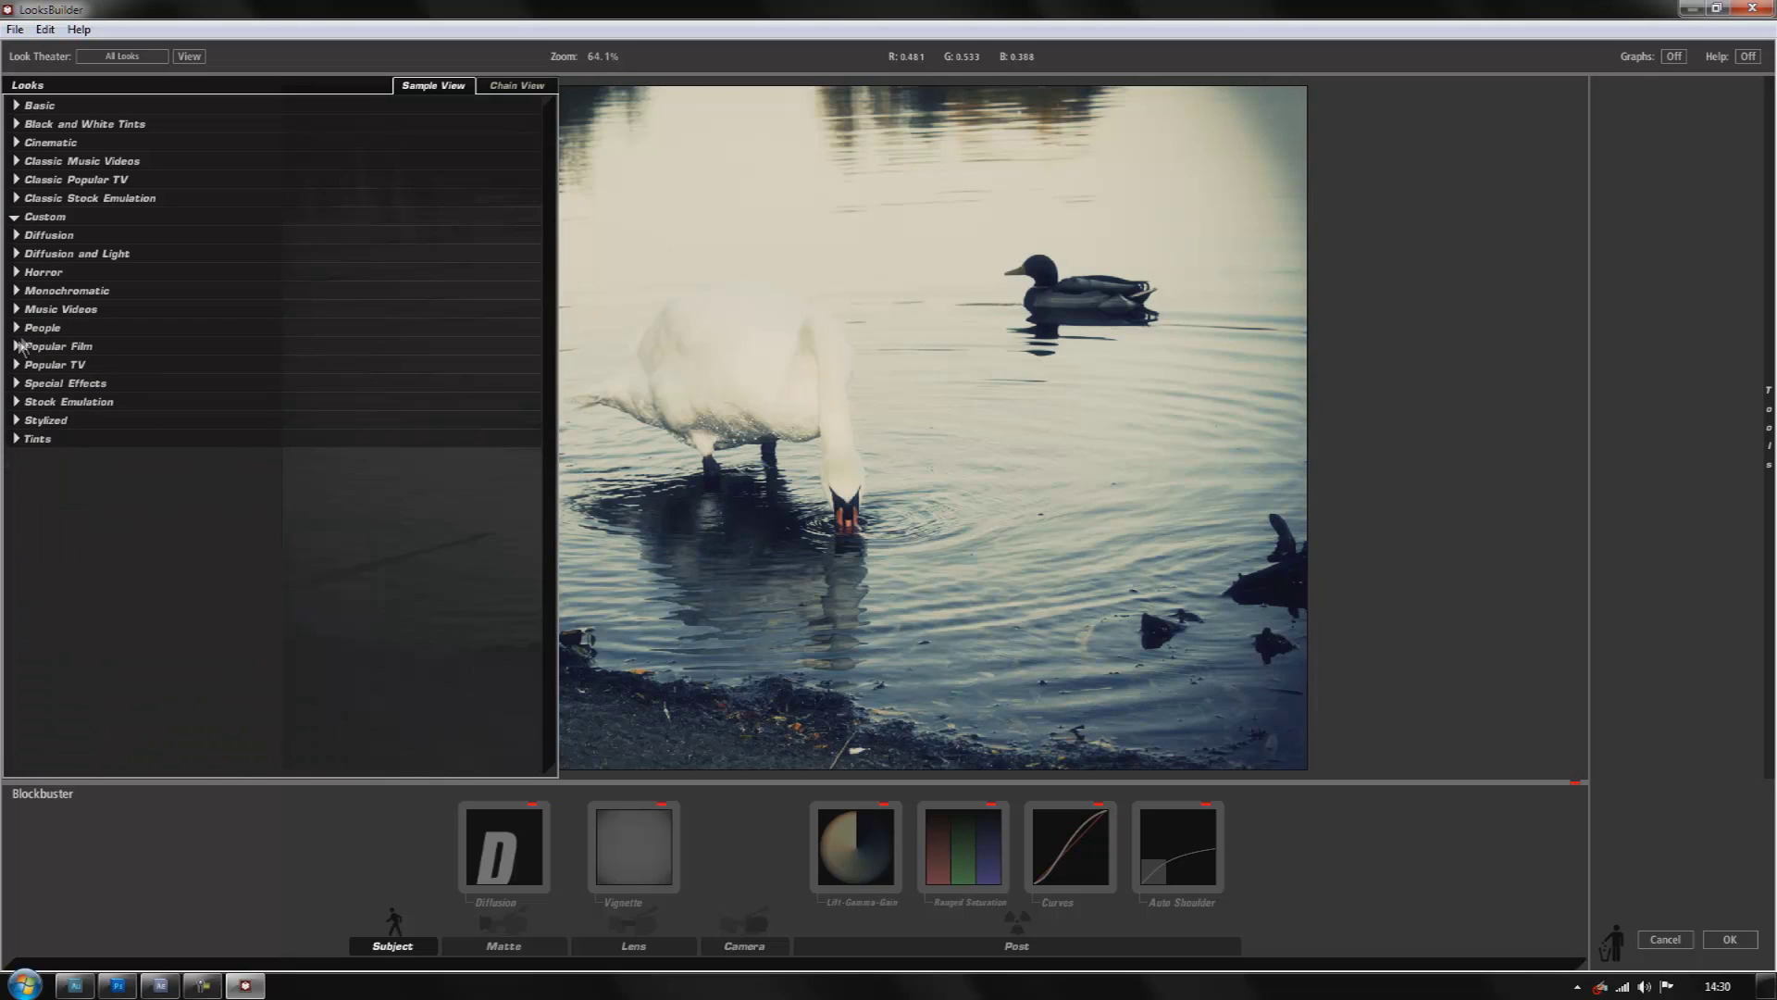
left_click(16, 347)
left_click(17, 347)
left_click(16, 366)
left_click(17, 365)
left_click(16, 402)
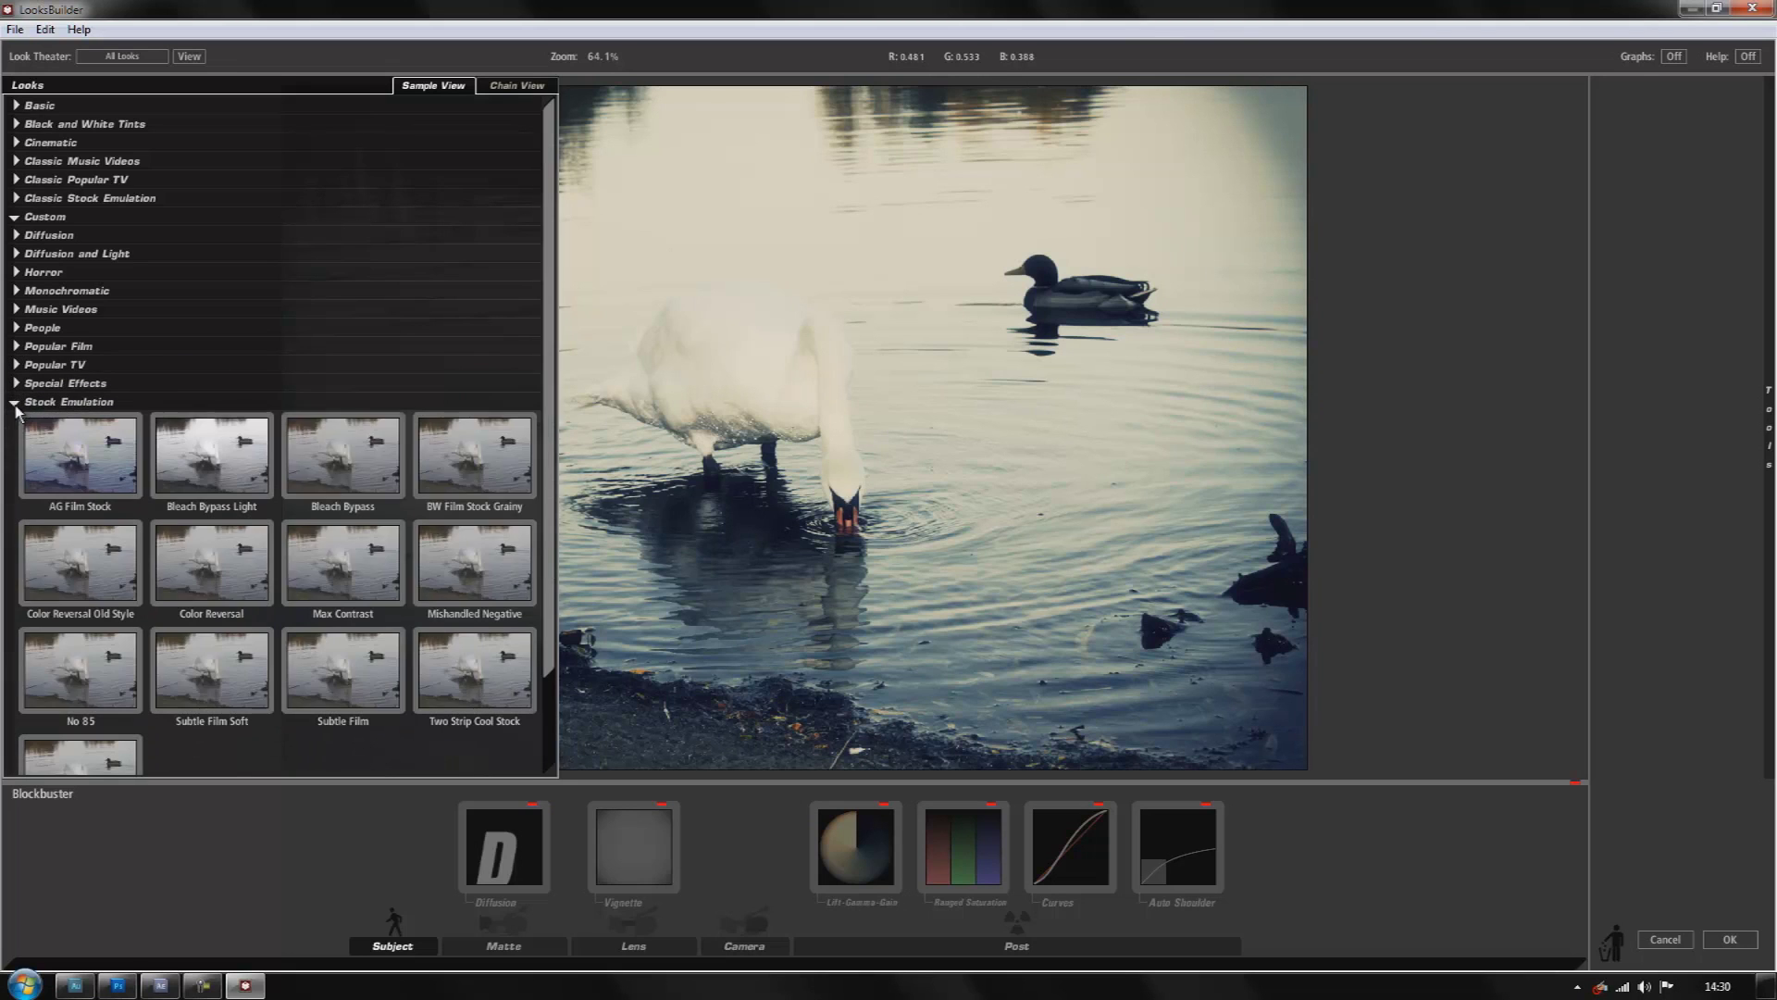
left_click(17, 403)
left_click(16, 402)
left_click(17, 403)
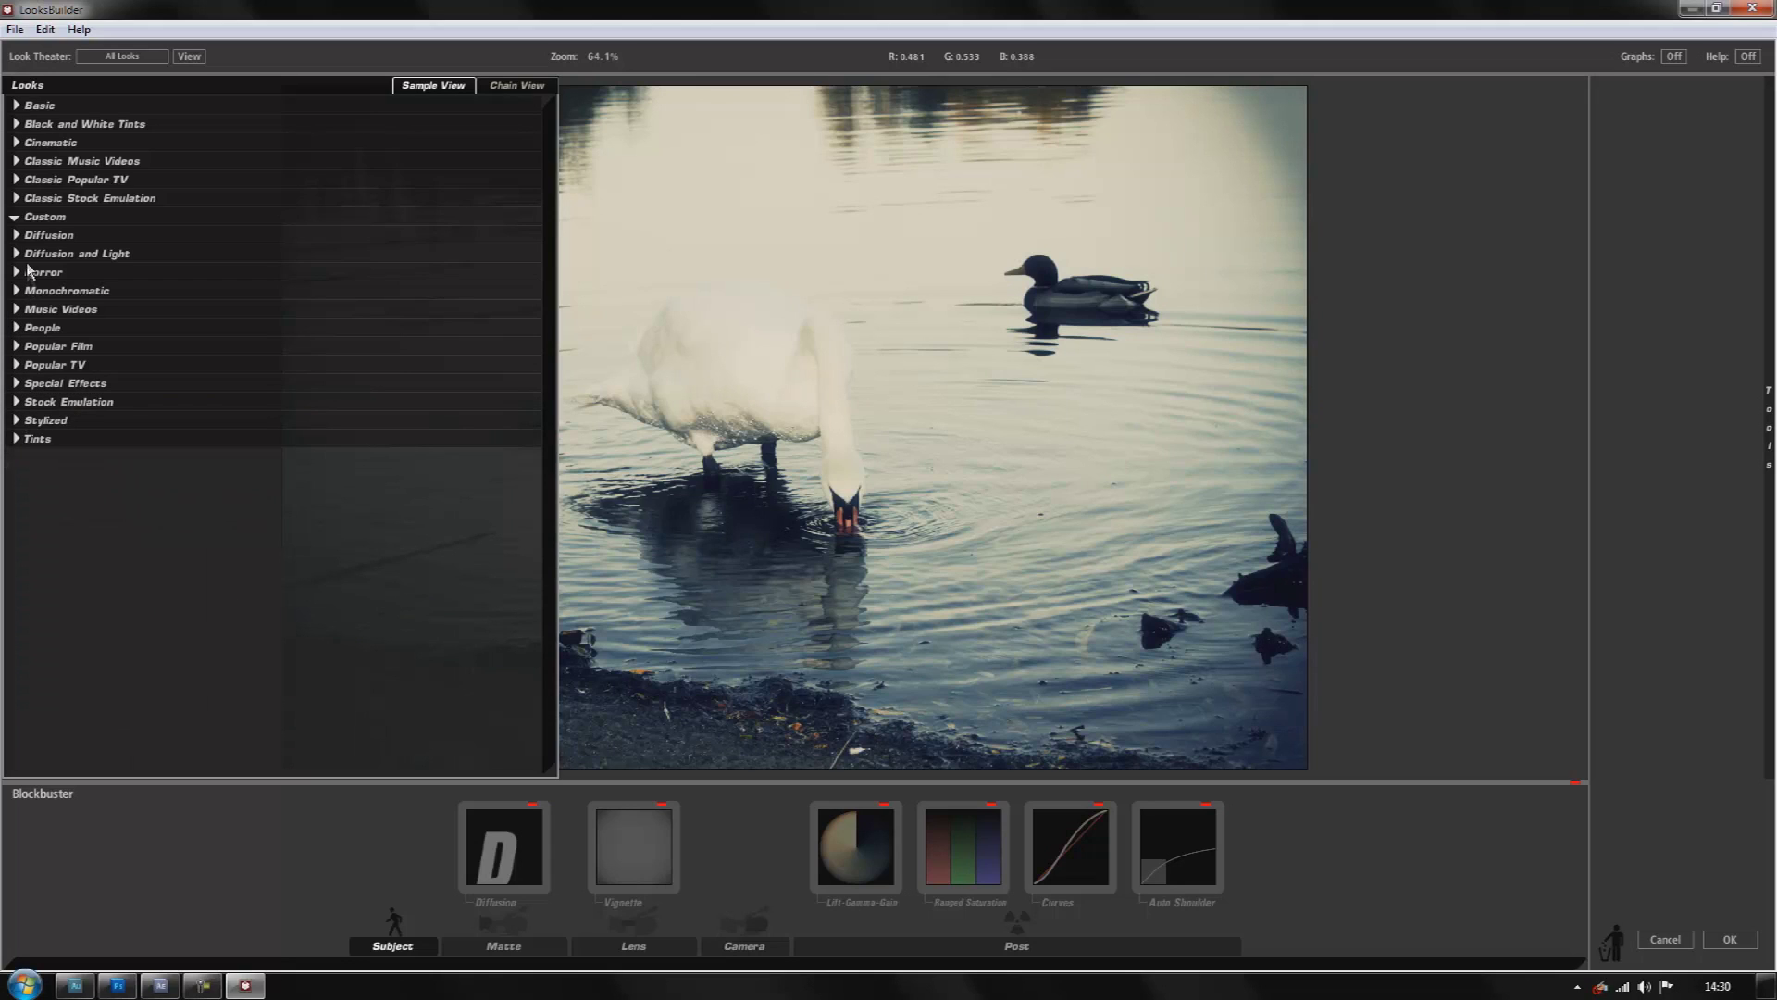
Apply the Bronze Aggressive look from the Popular Film category to the swan photo
left_click(17, 346)
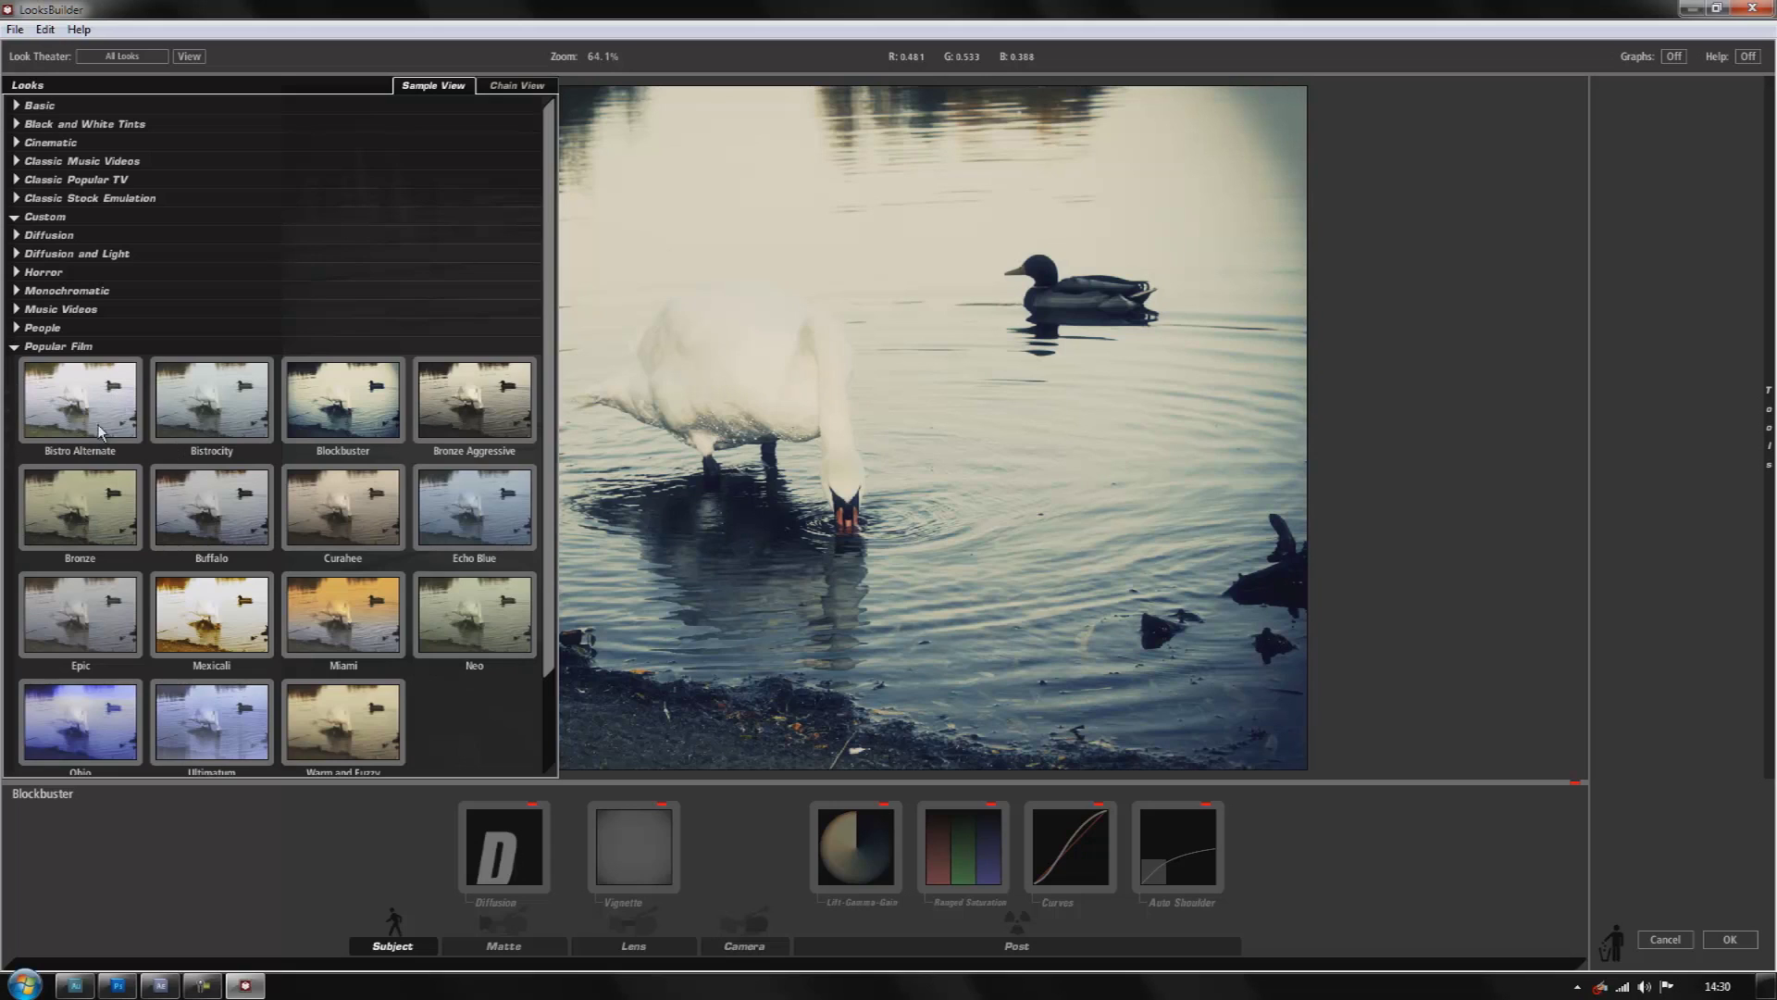
scroll(509, 657, "down", 2)
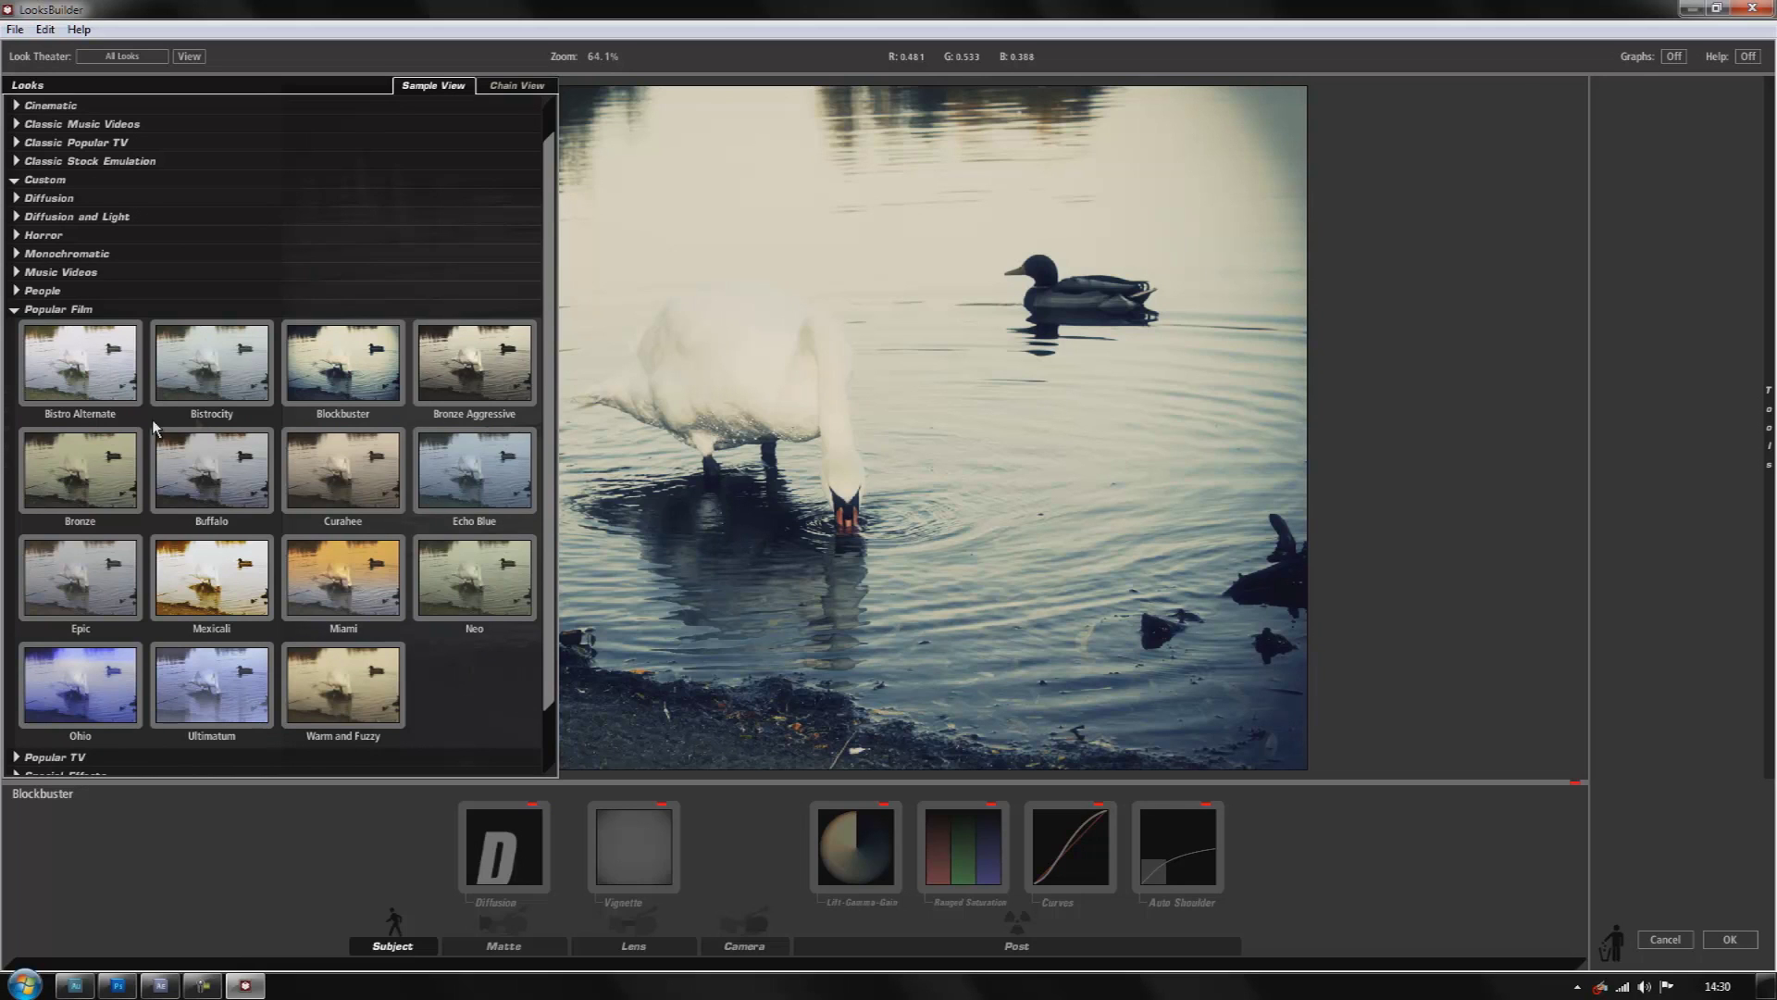
left_click_drag(548, 160, 526, 116)
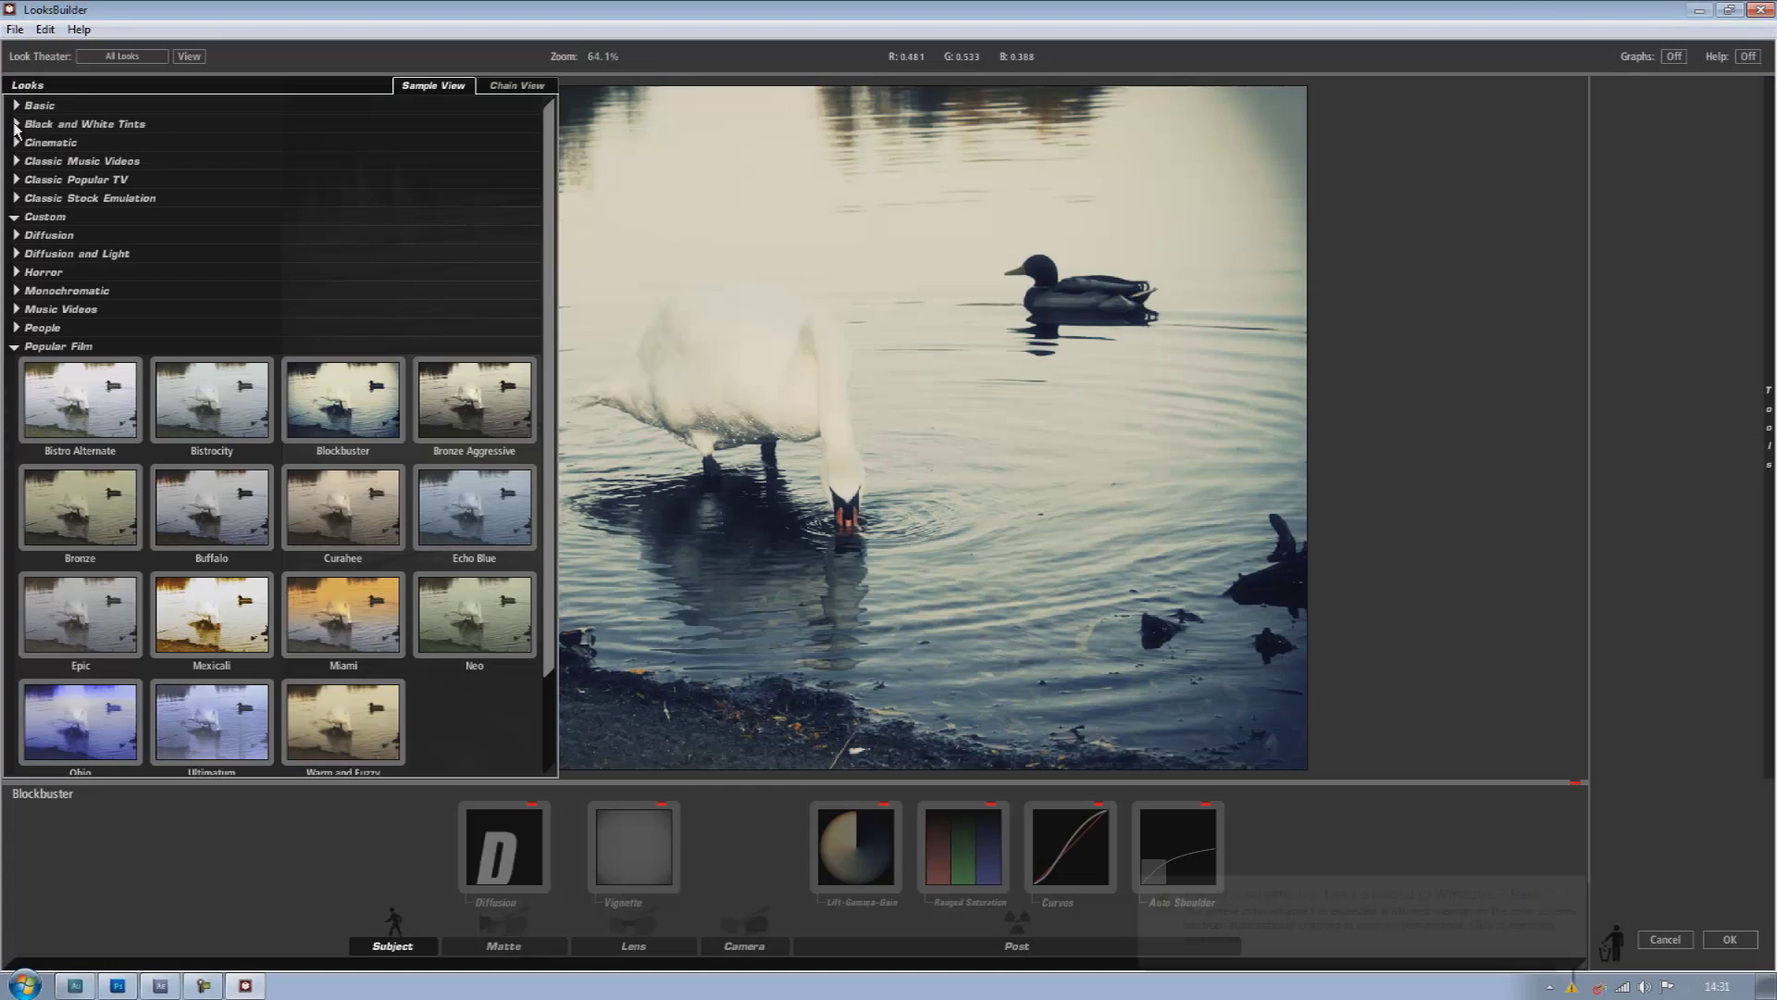
left_click(1573, 894)
mouse_move(6, 412)
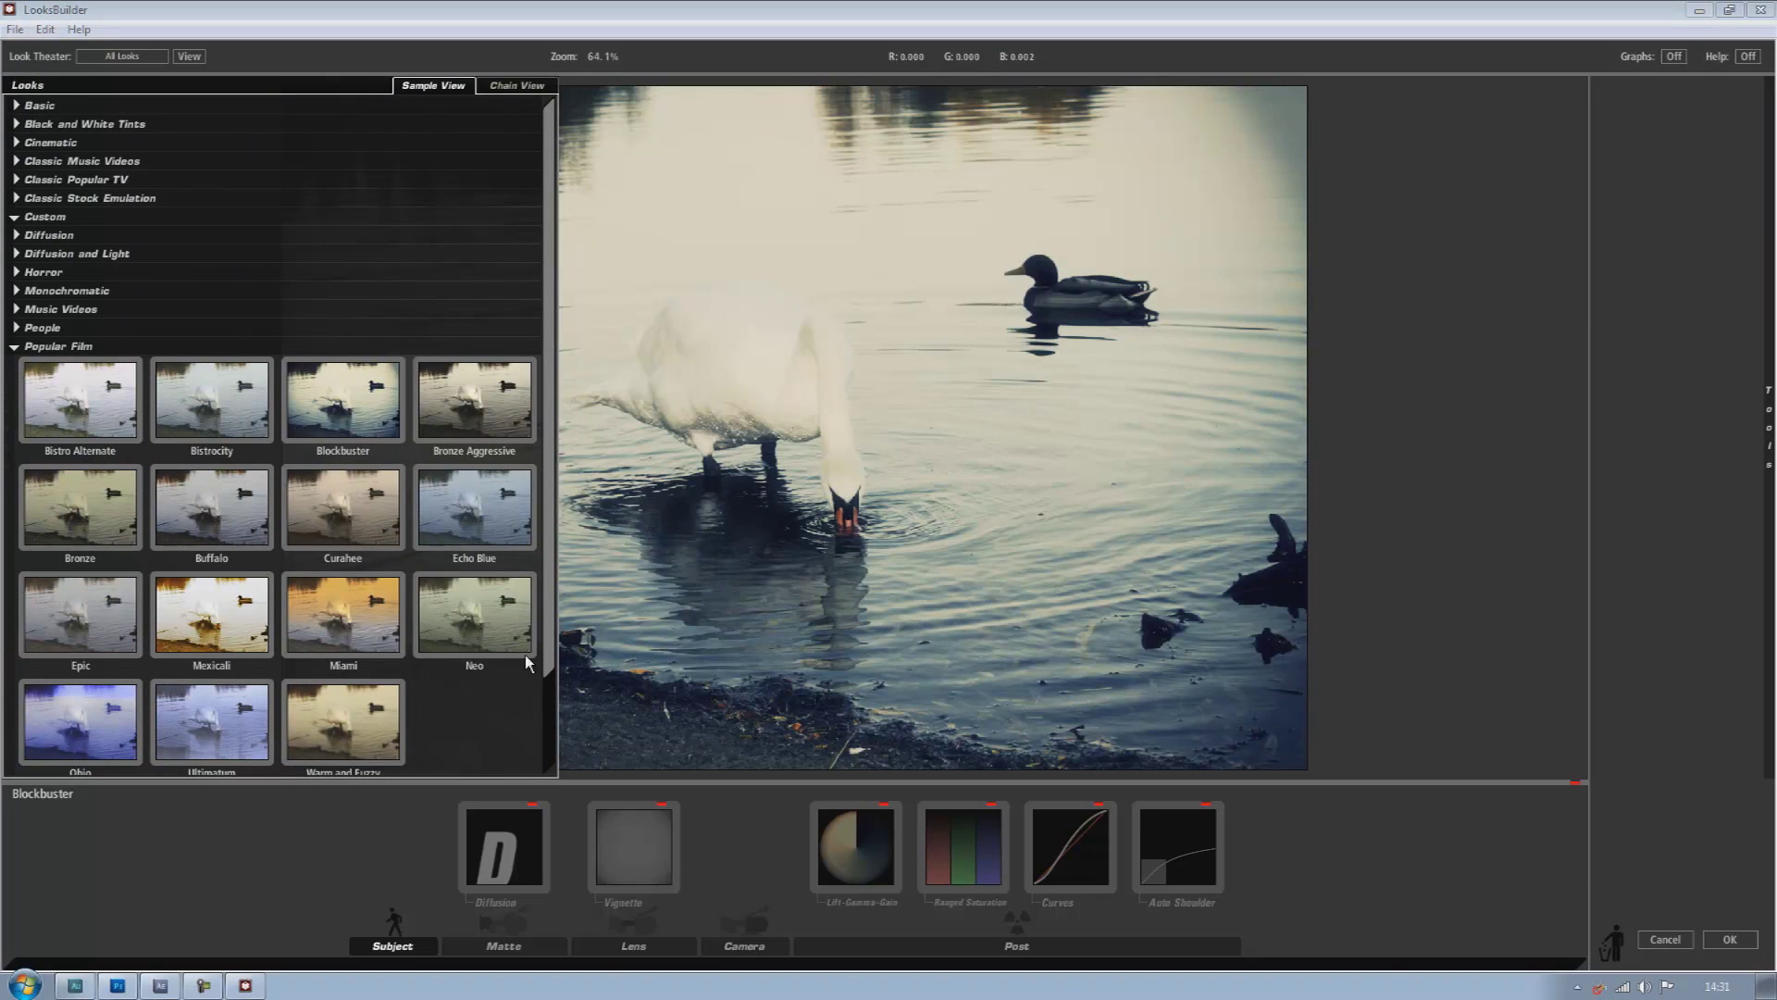
mouse_move(545, 659)
left_mouse_down()
mouse_move(549, 711)
mouse_move(540, 659)
left_mouse_up()
left_click(441, 409)
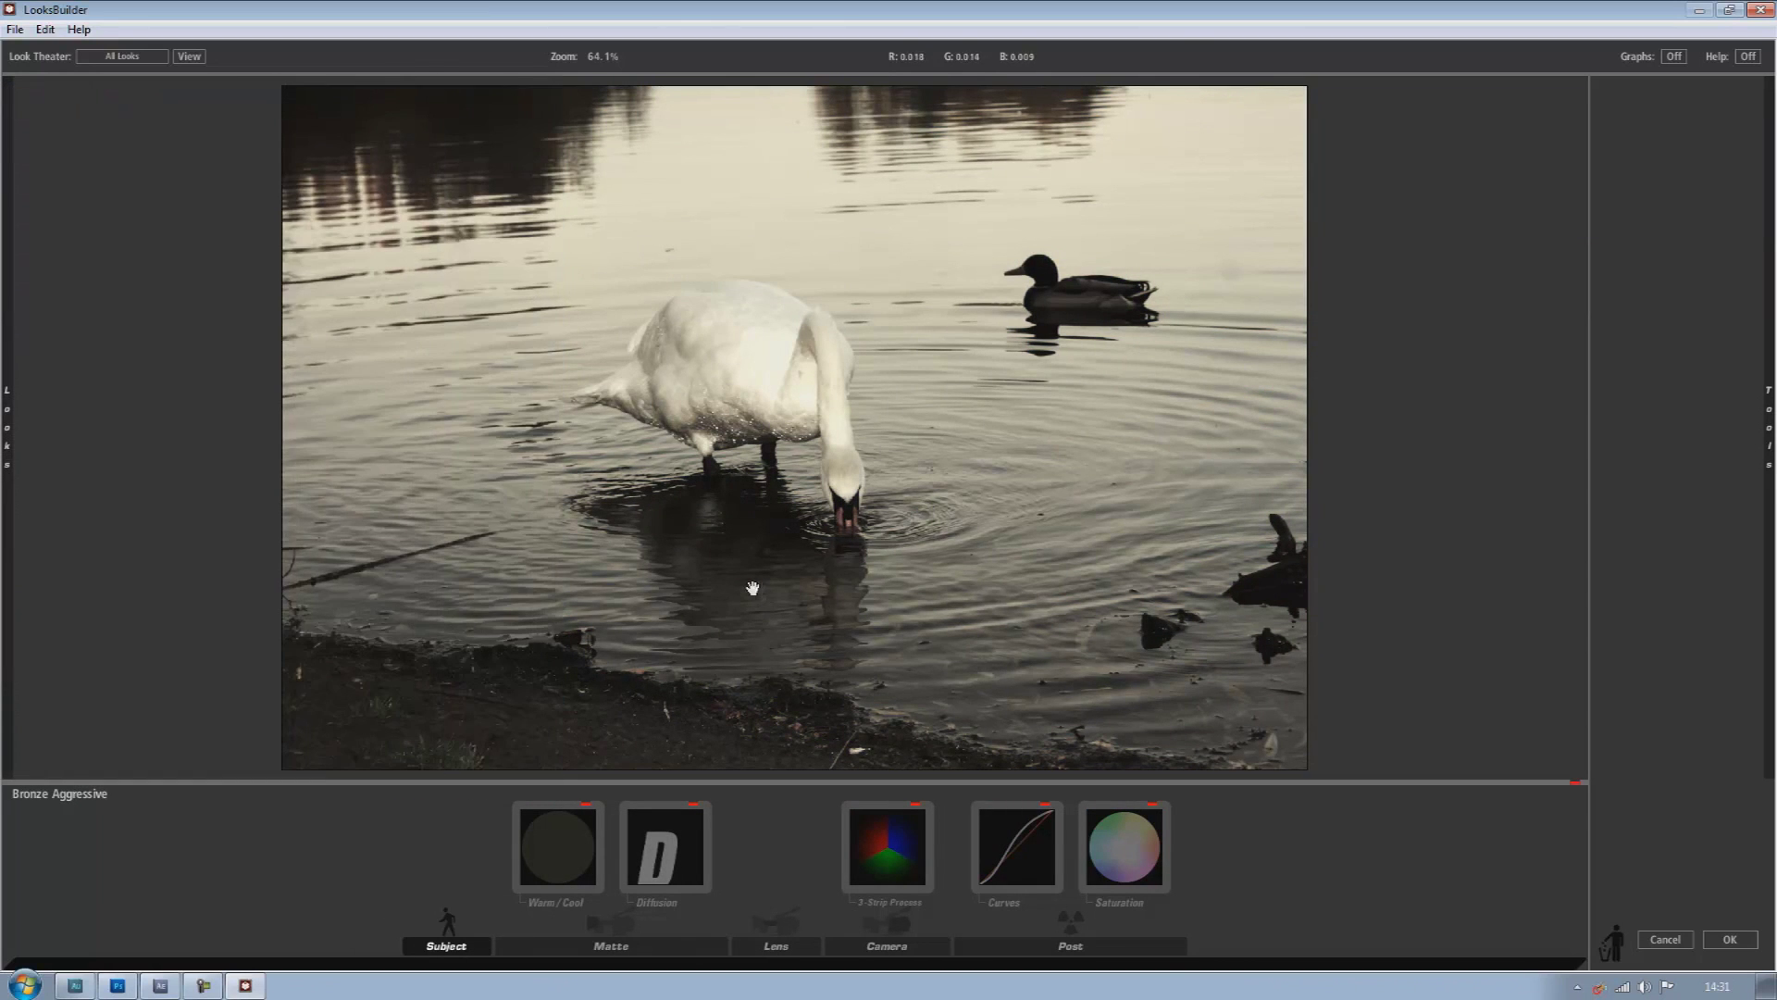
scroll(759, 589, "down", 2)
scroll(763, 593, "up", 1)
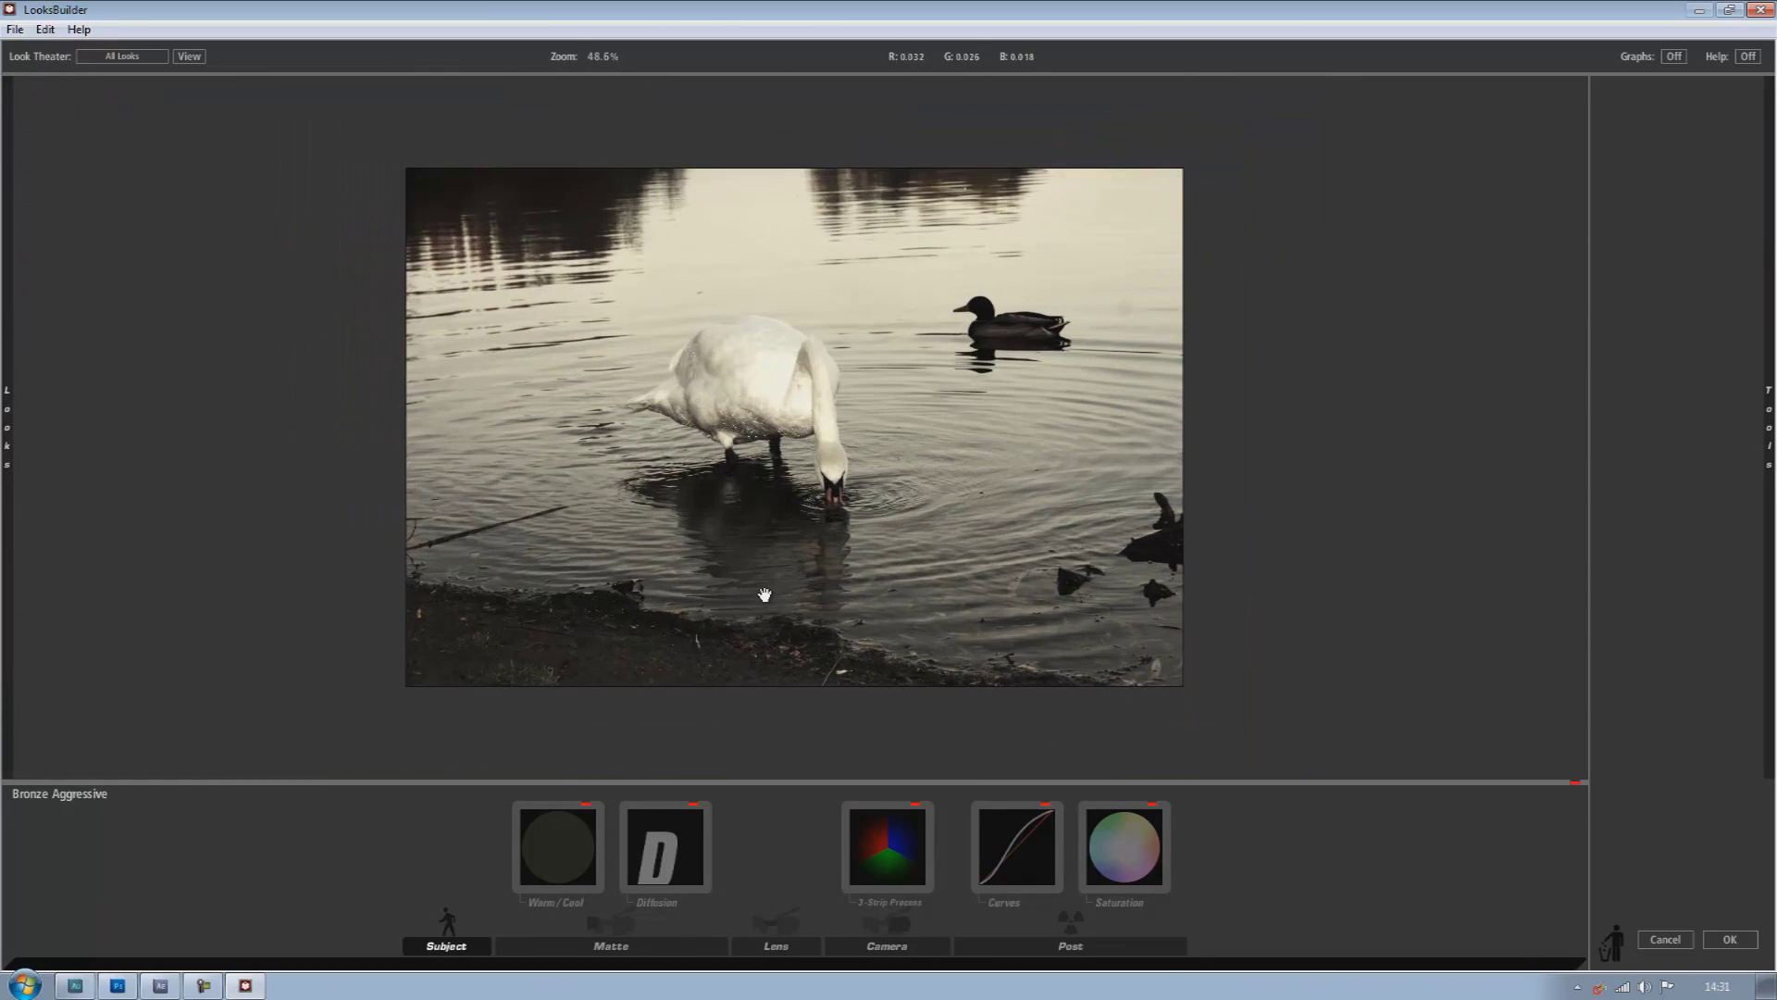
Try the Buffalo, Bronze, Miami, Mexicali, Ultimatum and Neo looks from the Popular Film category on the photo
mouse_move(8, 470)
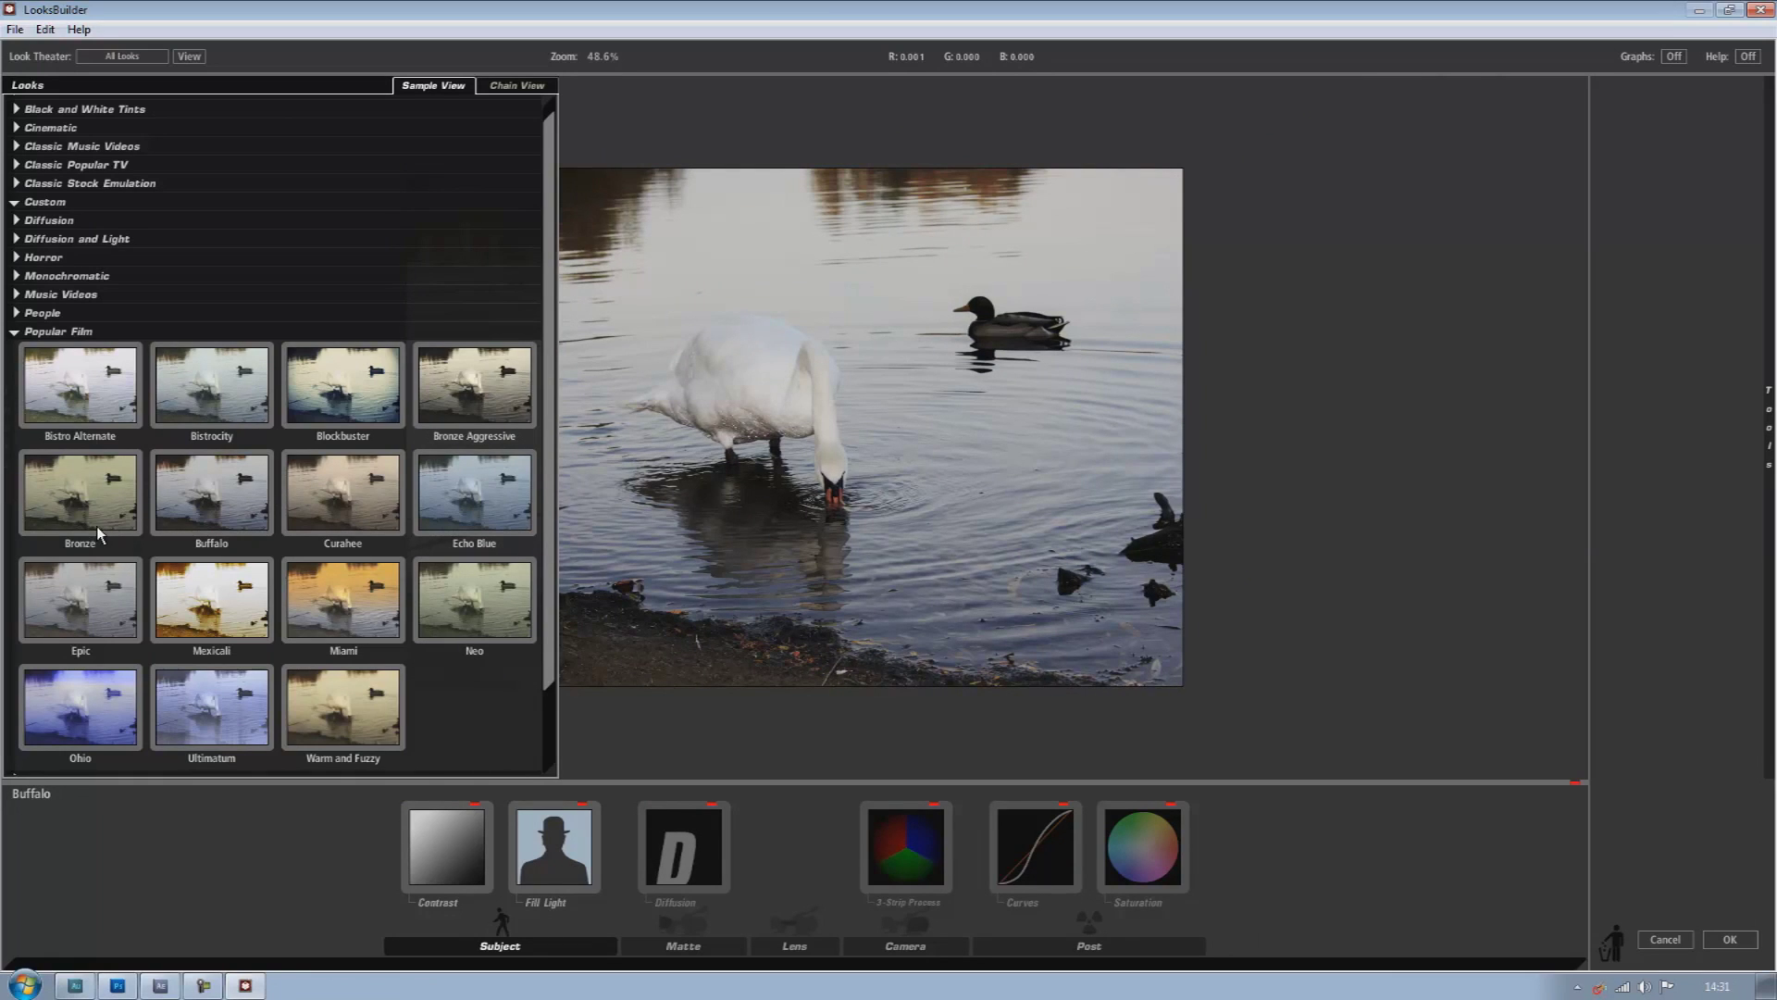
left_click(96, 525)
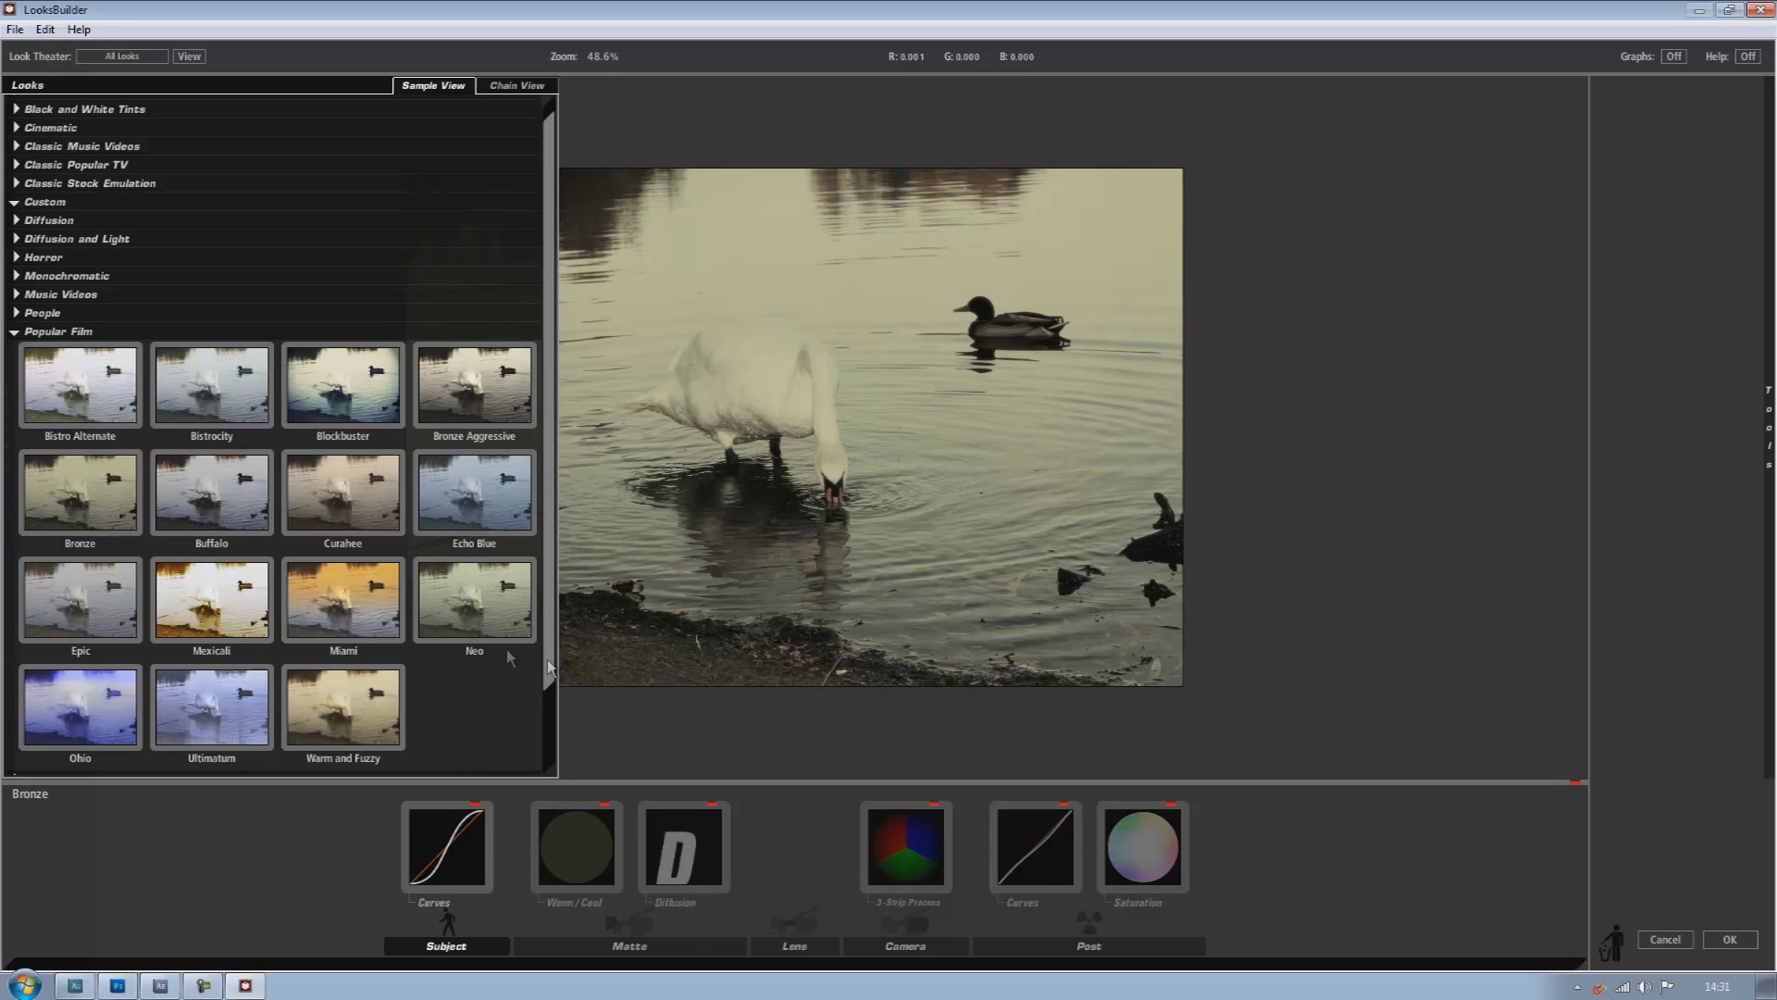
left_click(348, 619)
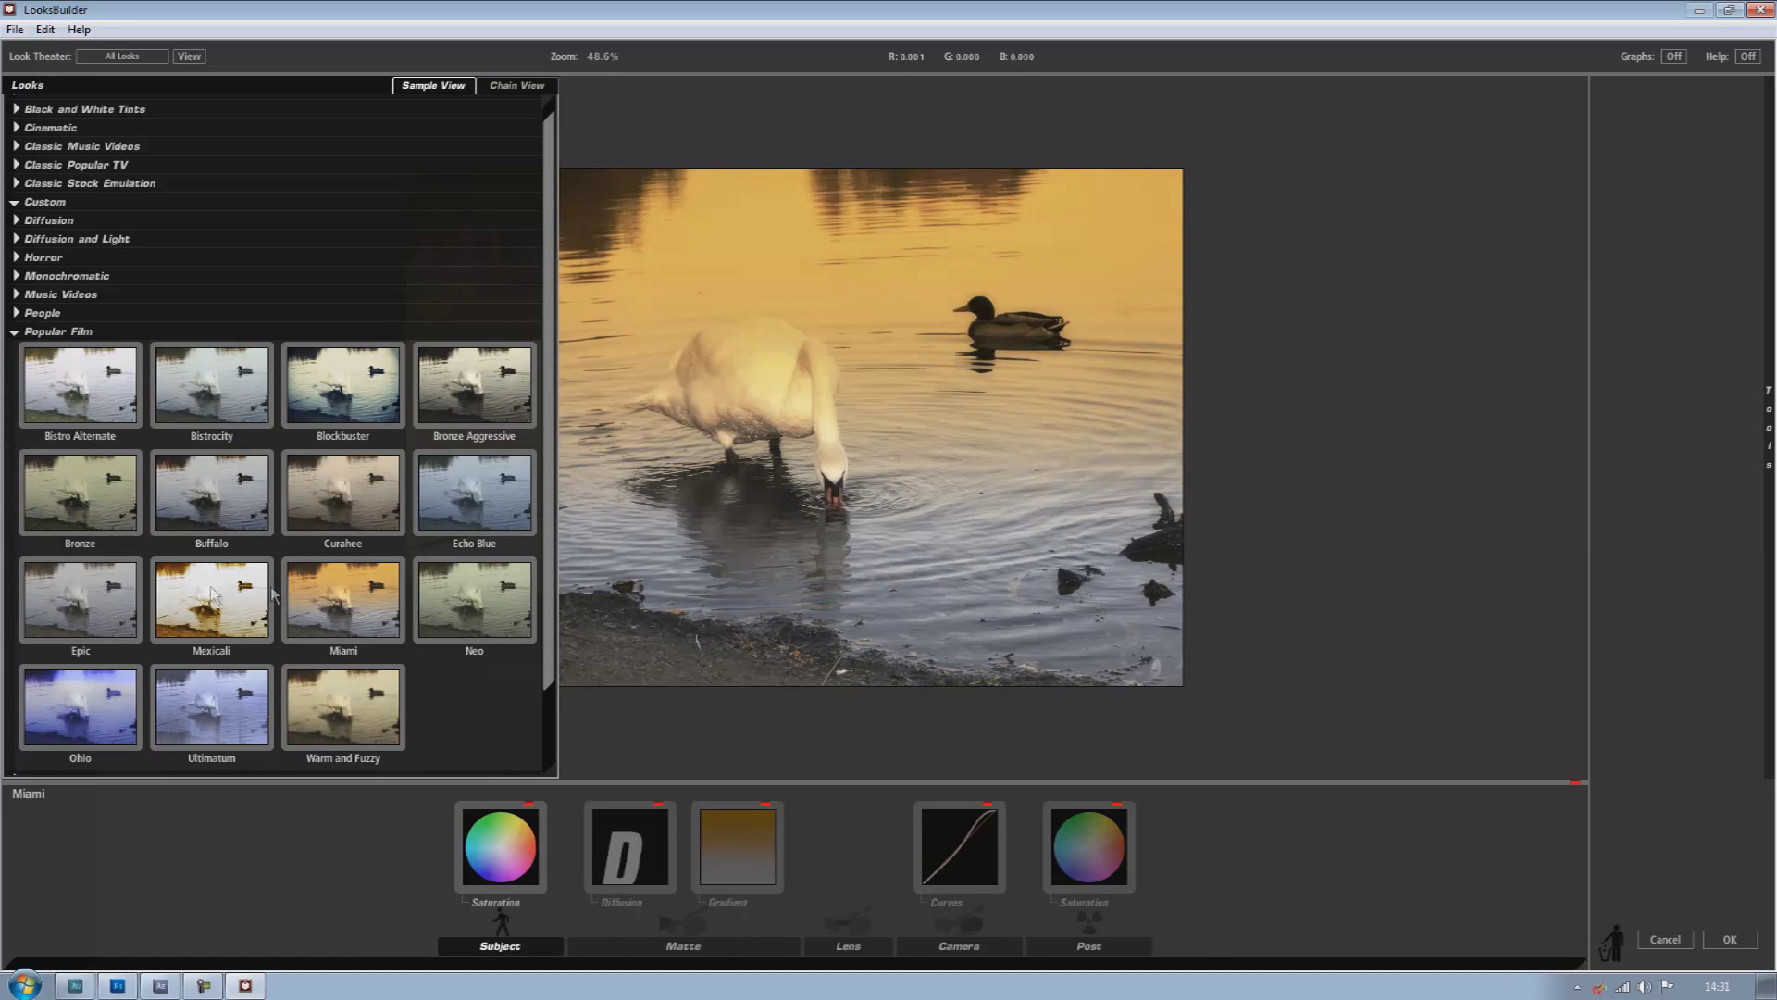
left_click(212, 595)
left_click(215, 701)
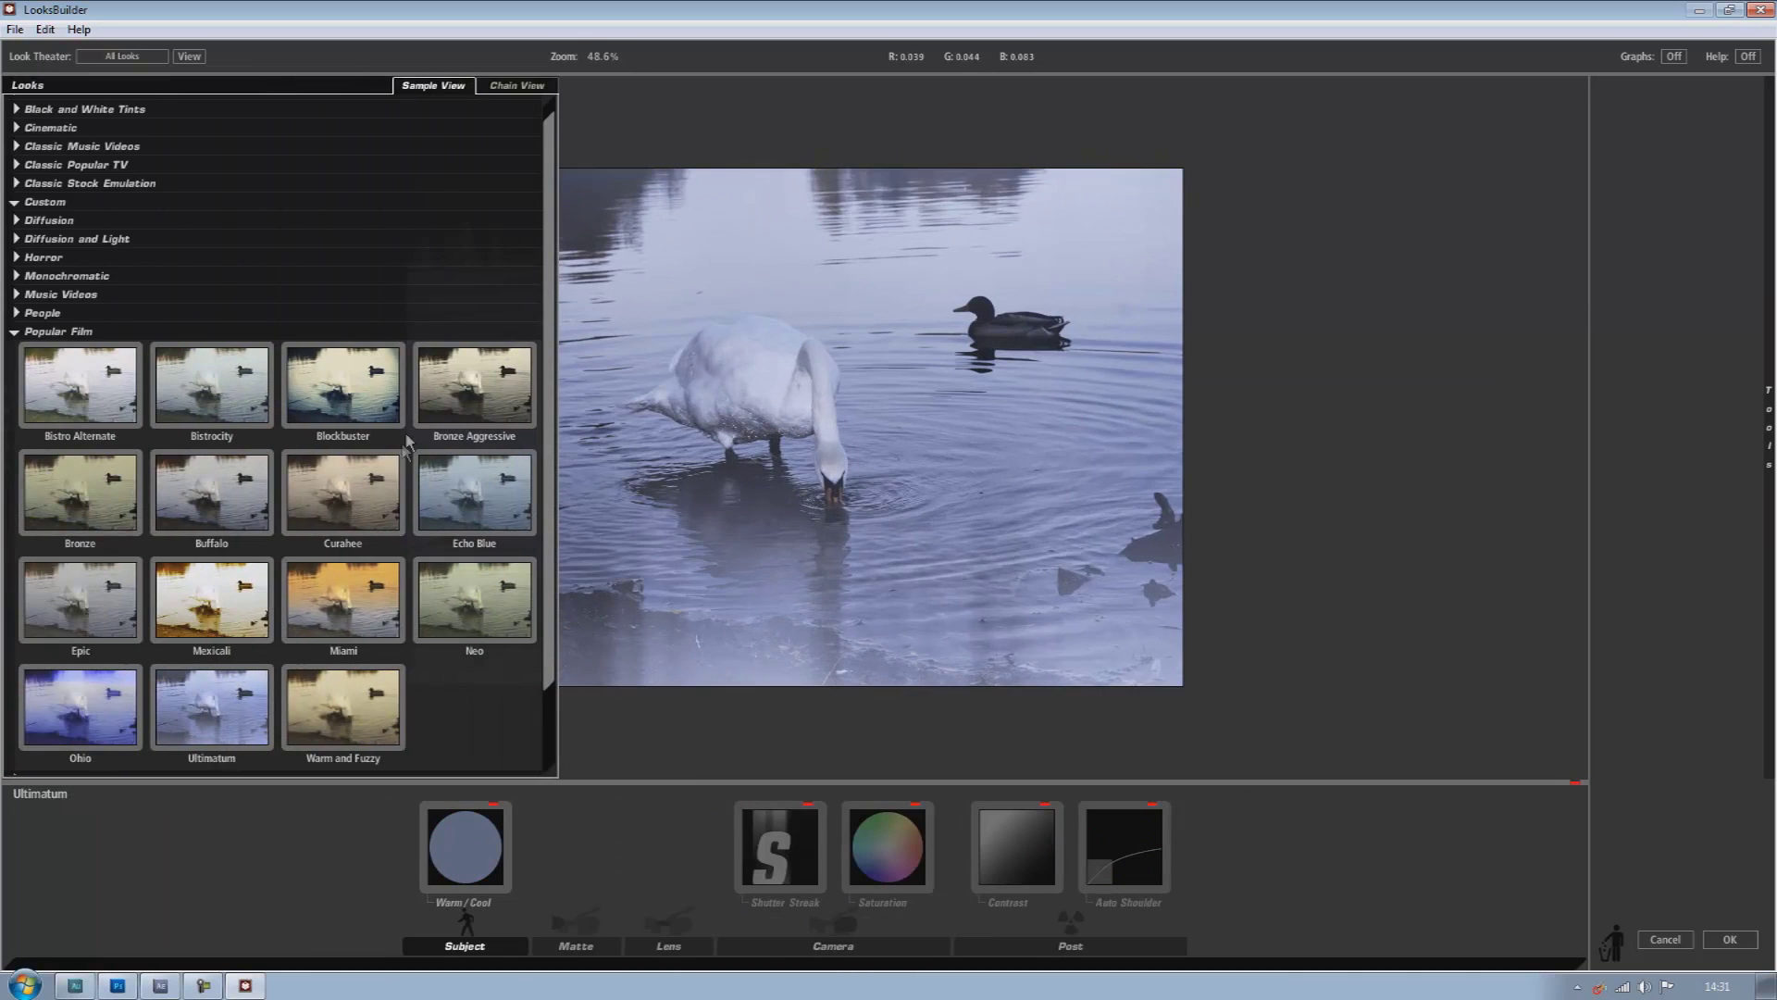
left_click(463, 609)
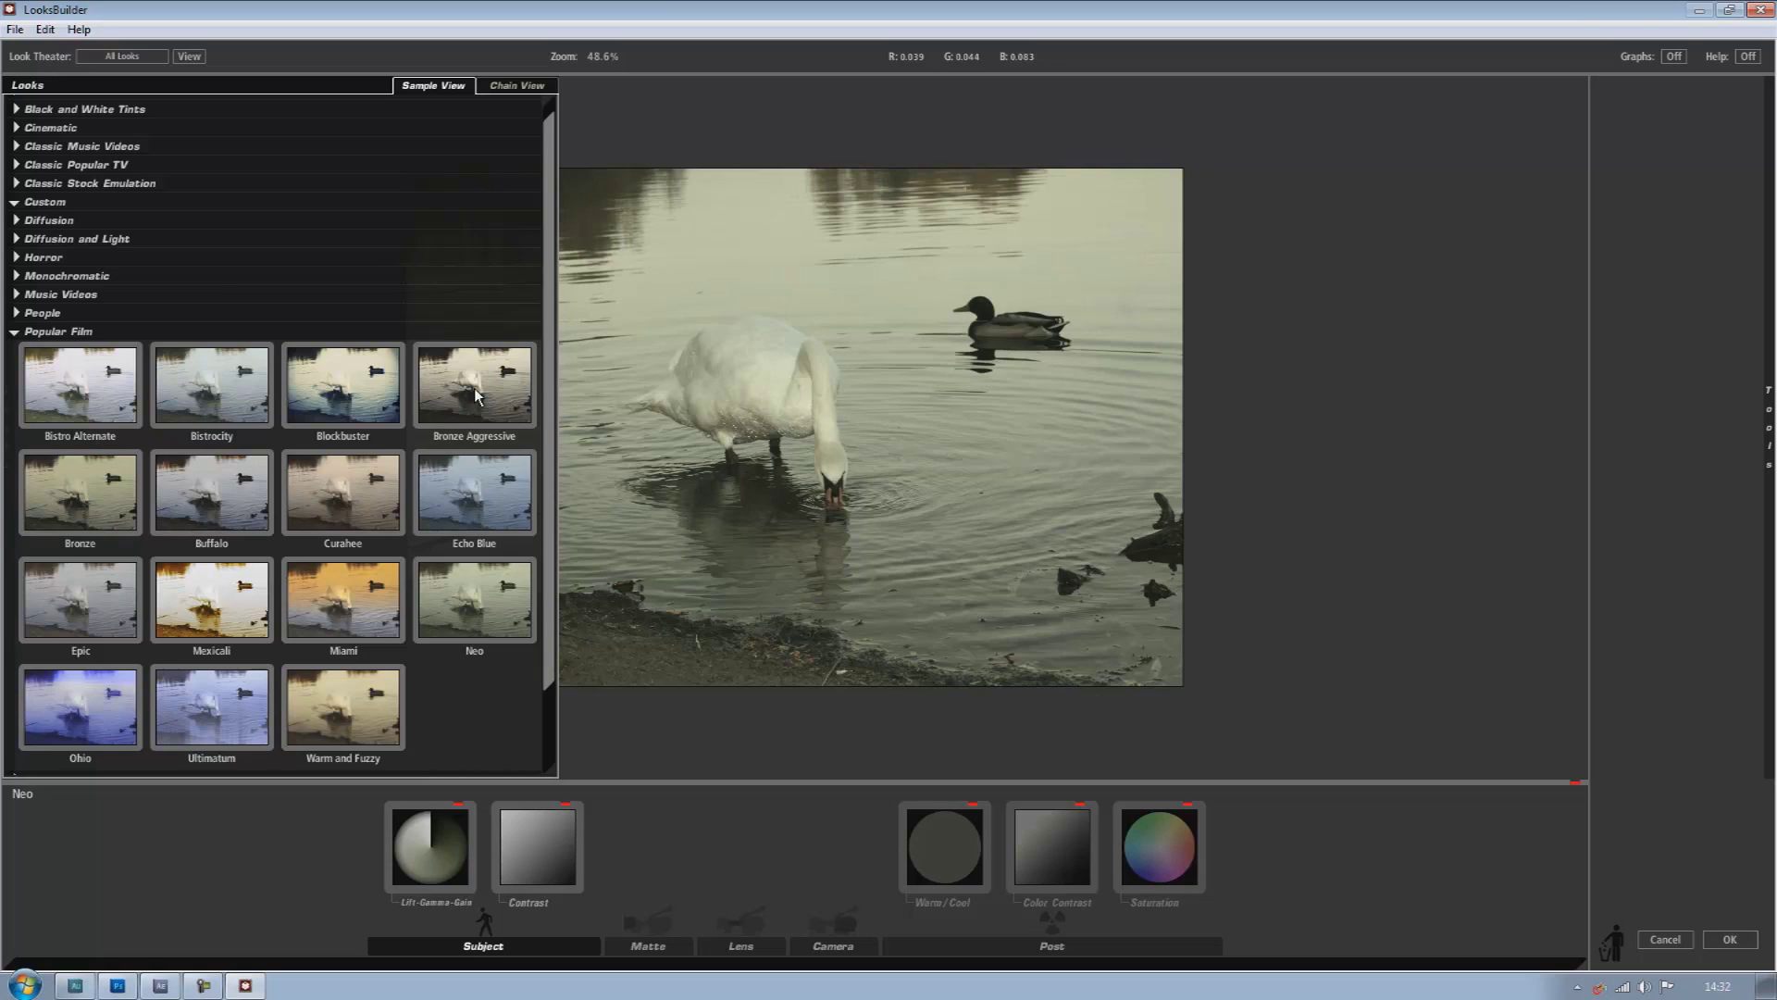
Try the Bistro Alternate and Bistrocity looks, and apply Bronze Aggressive from the Popular Film category
left_click(14, 333)
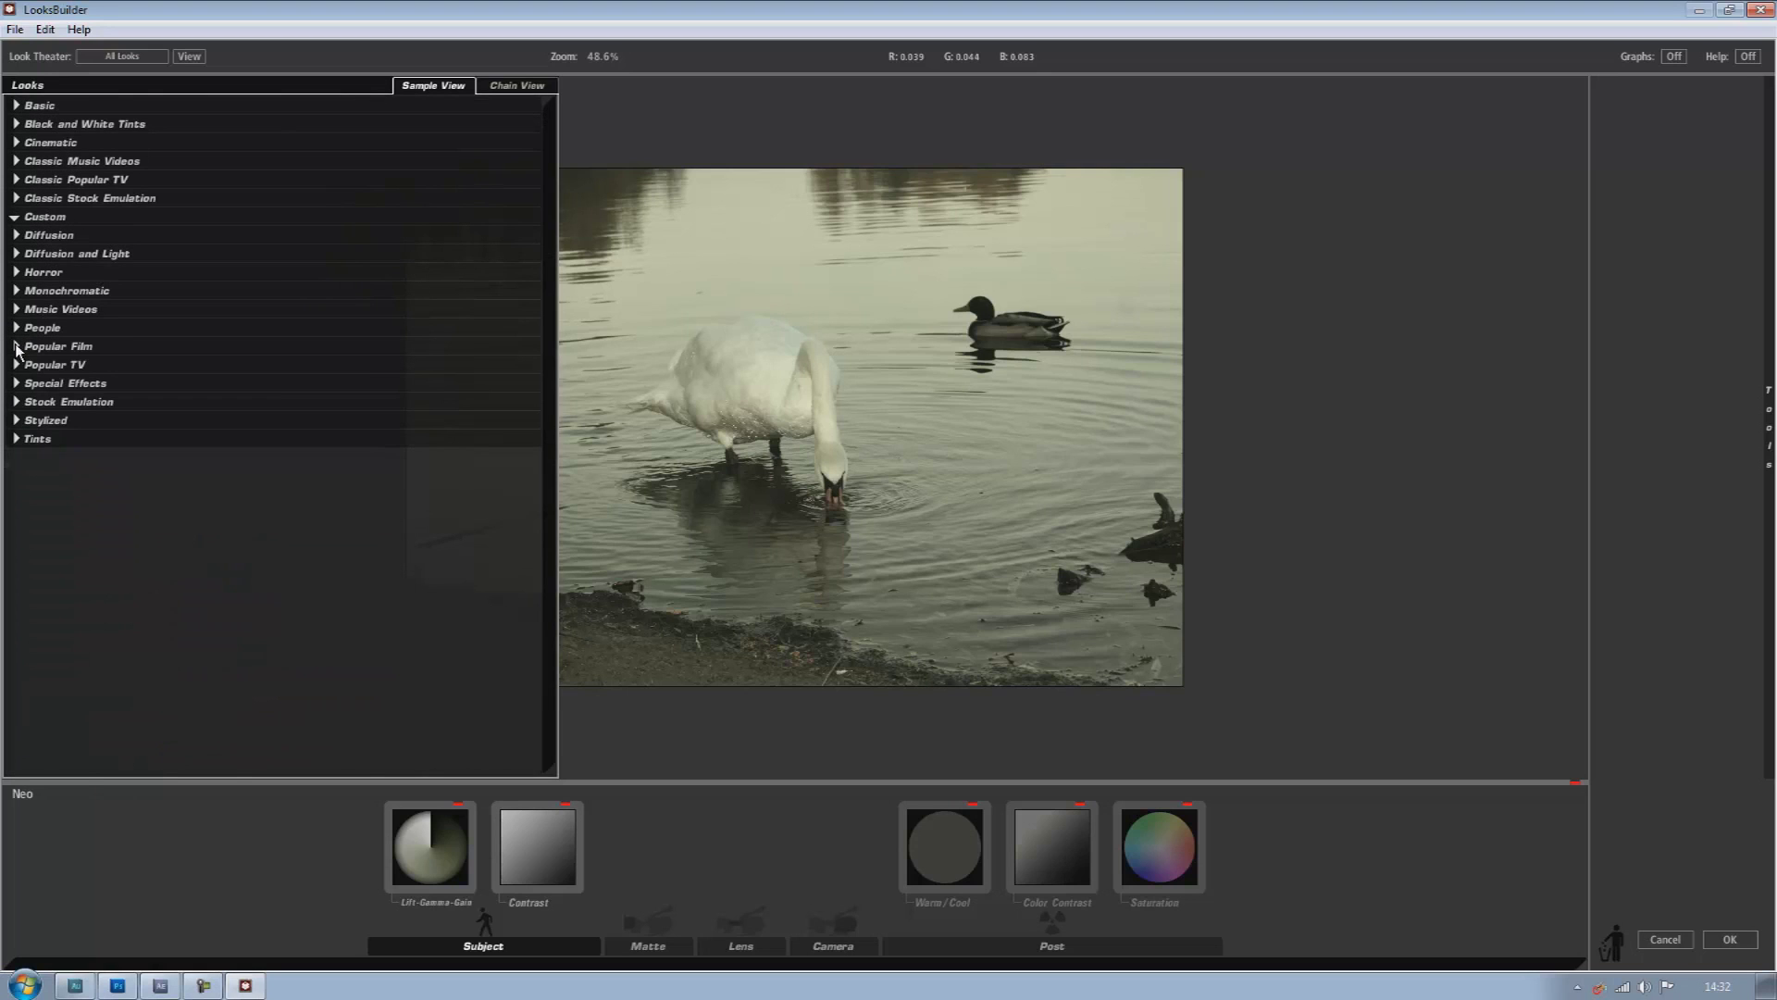
left_click(15, 345)
left_click(70, 389)
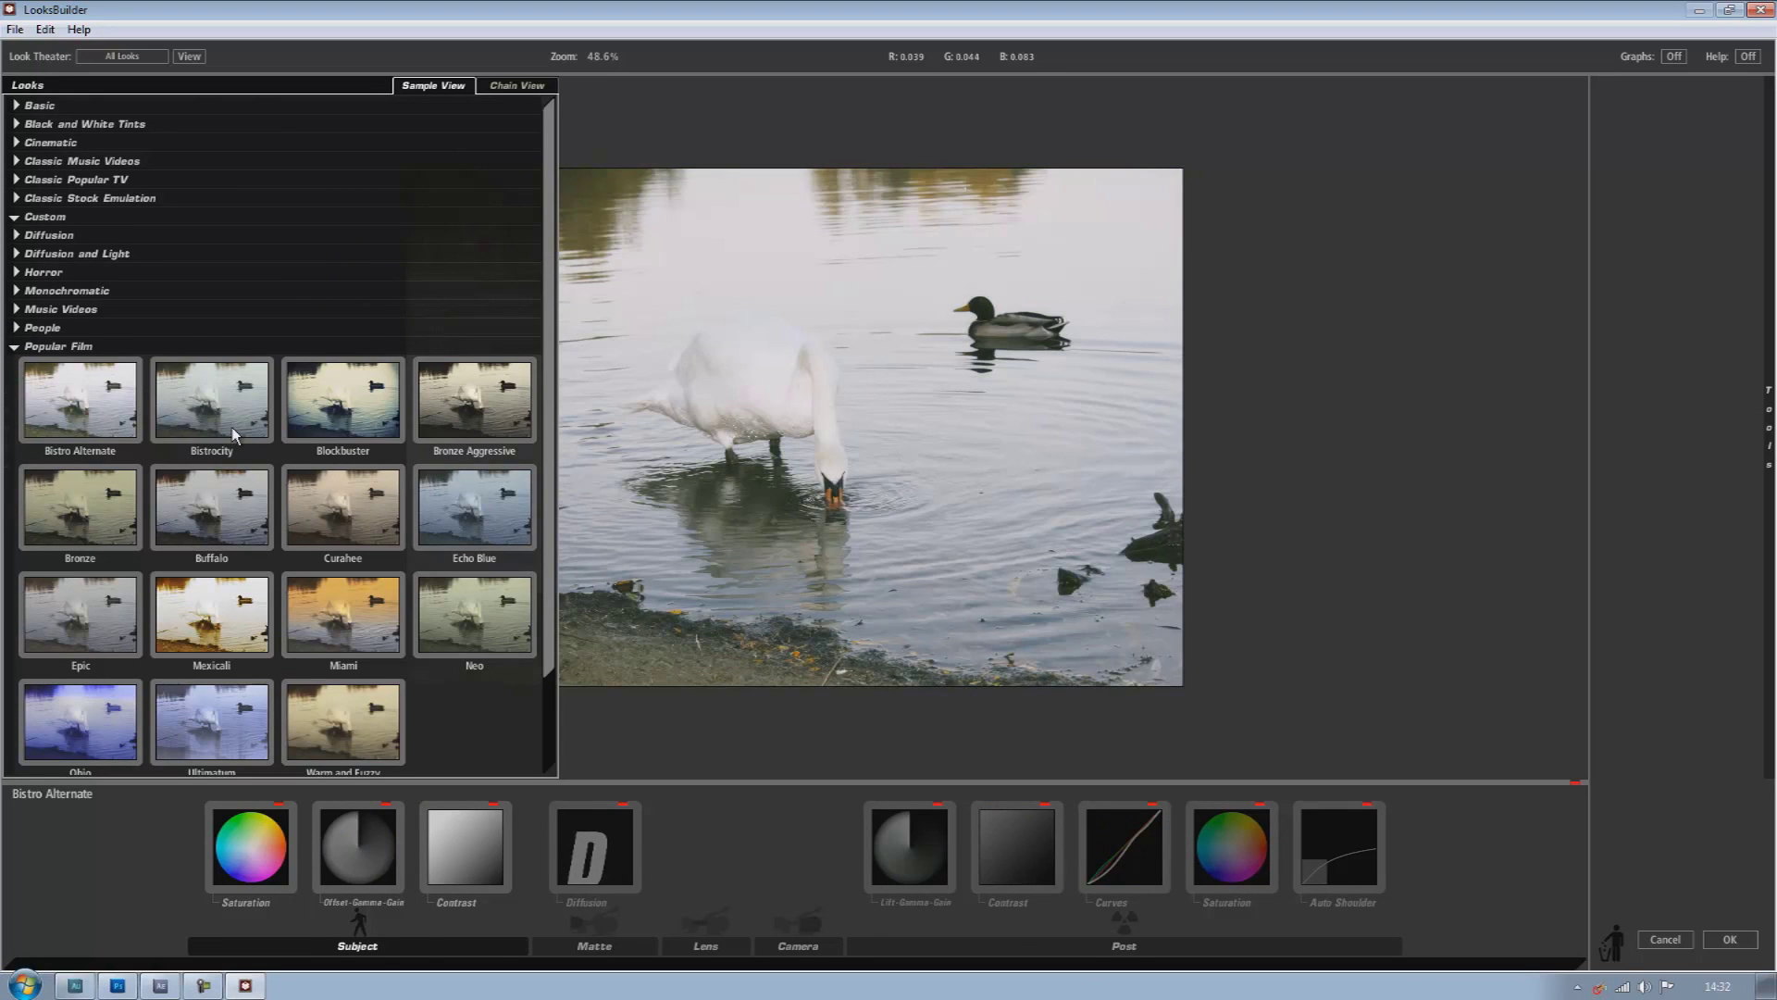
left_click(231, 432)
left_click(433, 430)
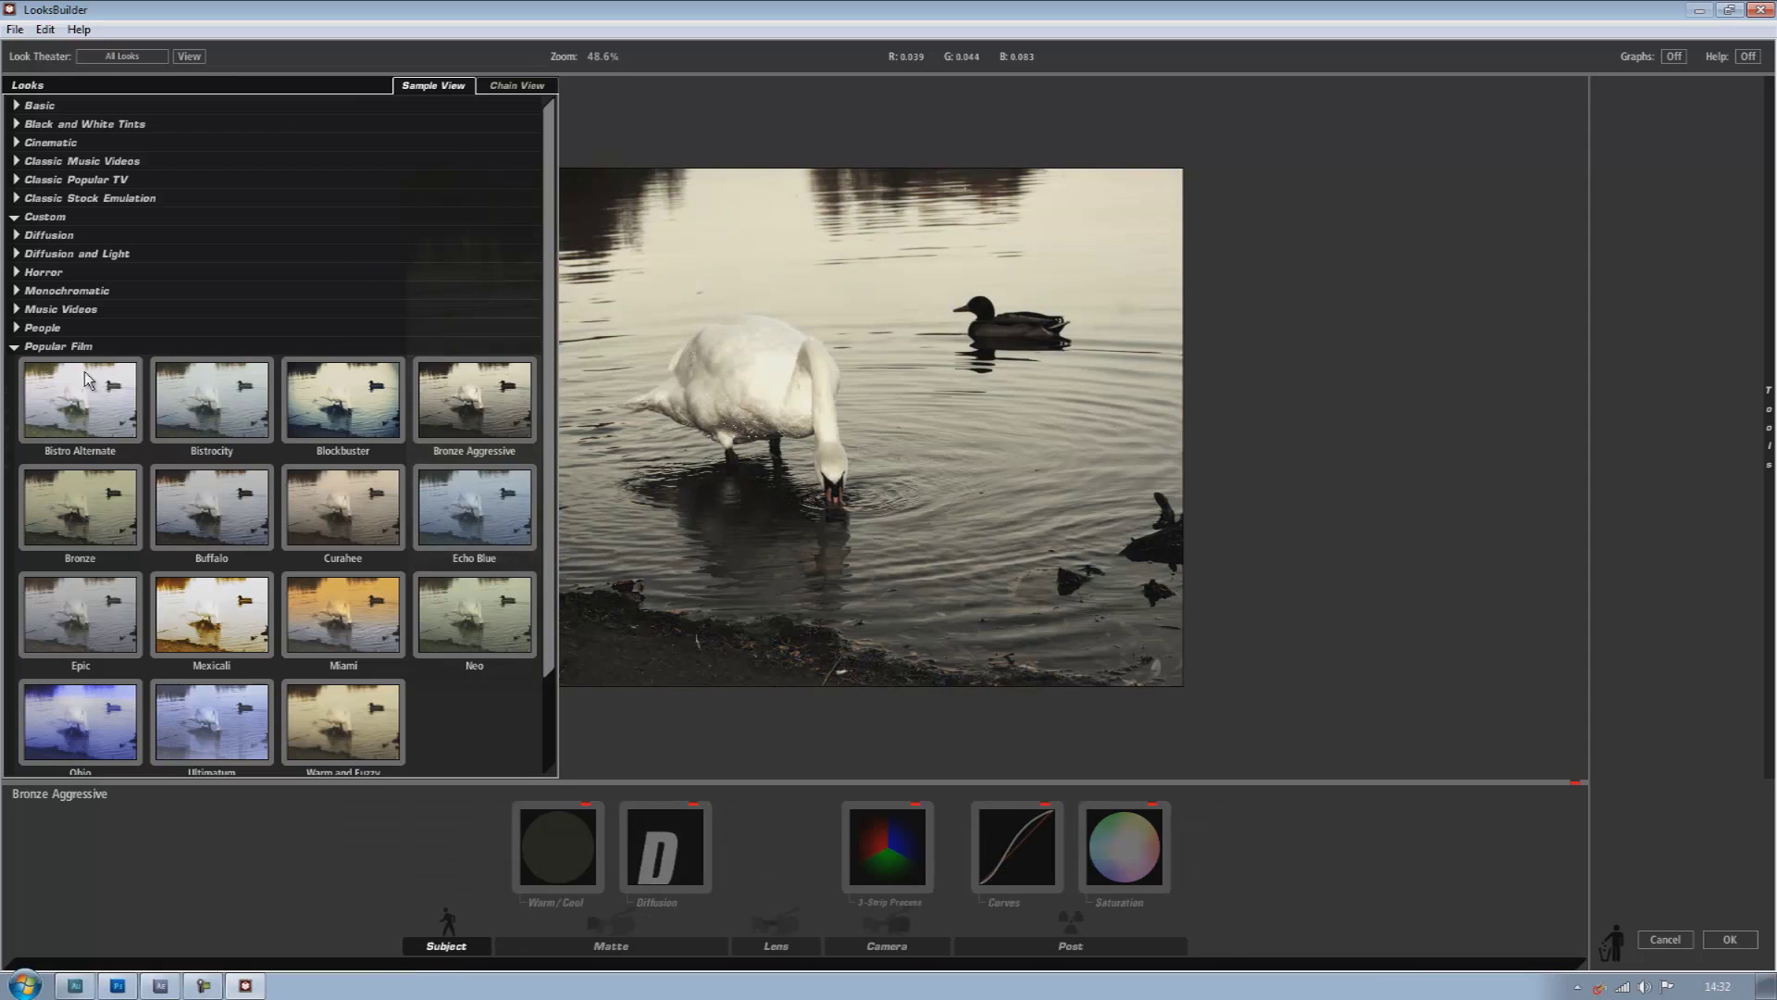
left_click(14, 347)
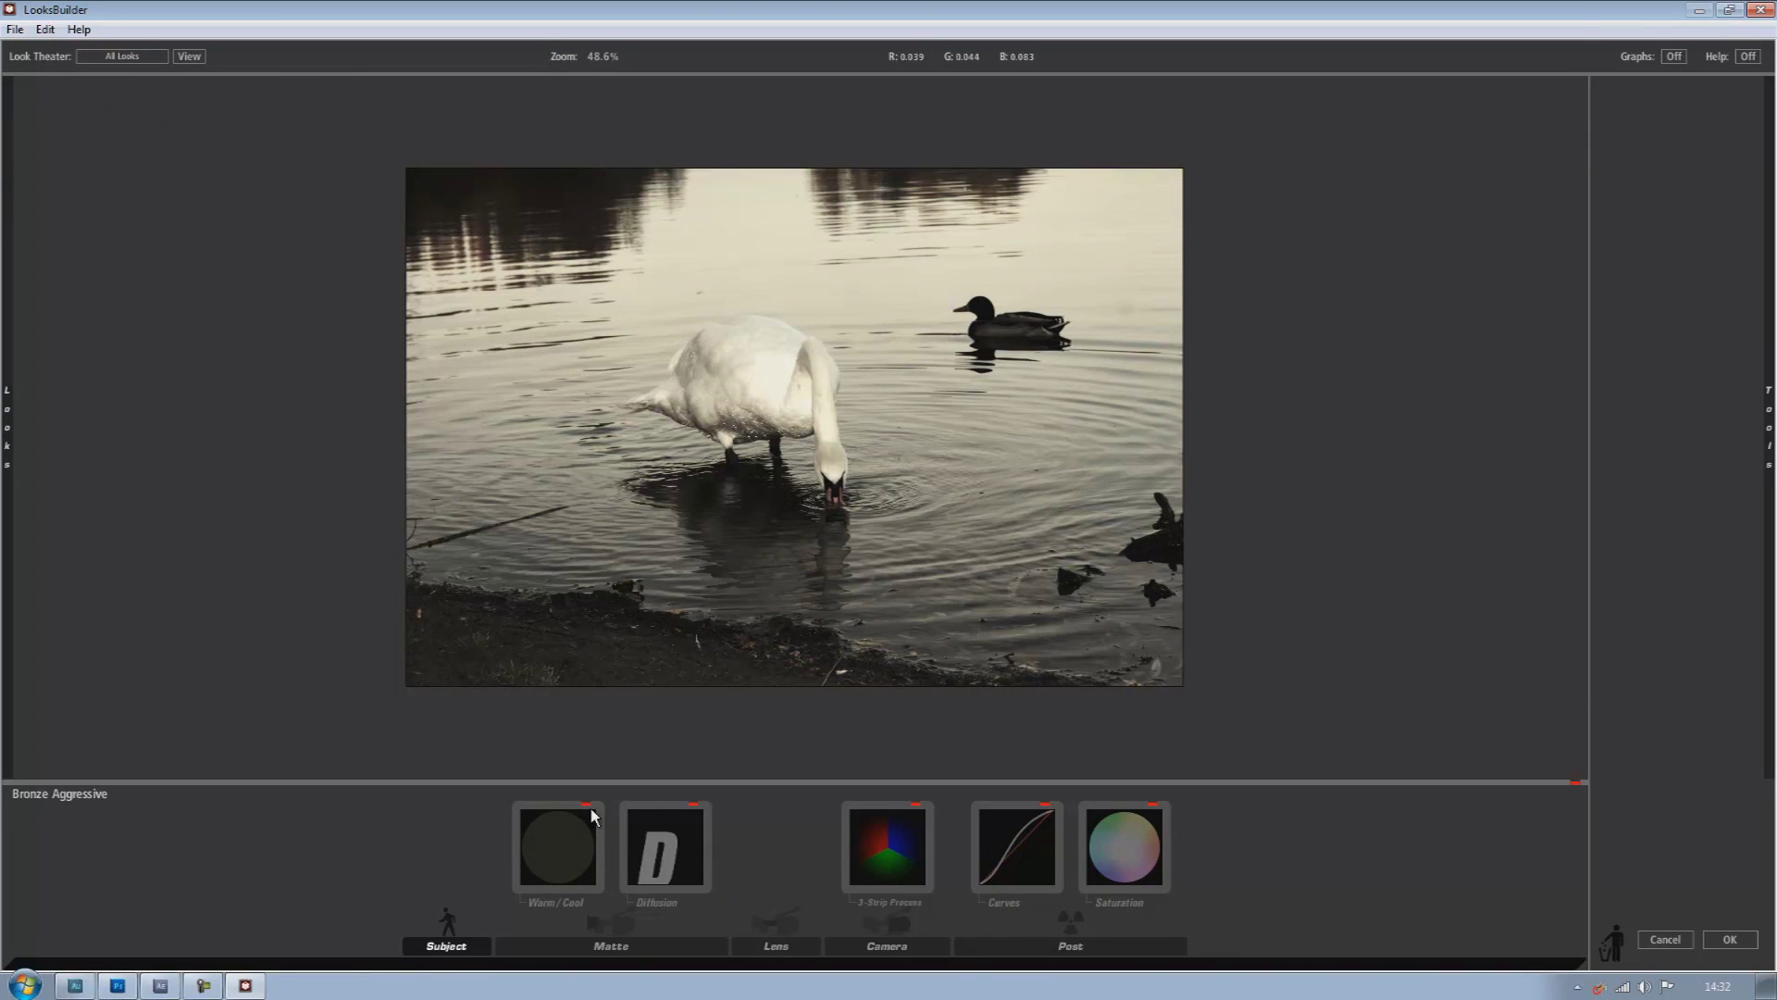
Toggle the look's Warm/Cool and Diffusion tools off and on, and set the Diffusion glow to 100%
left_click(592, 815)
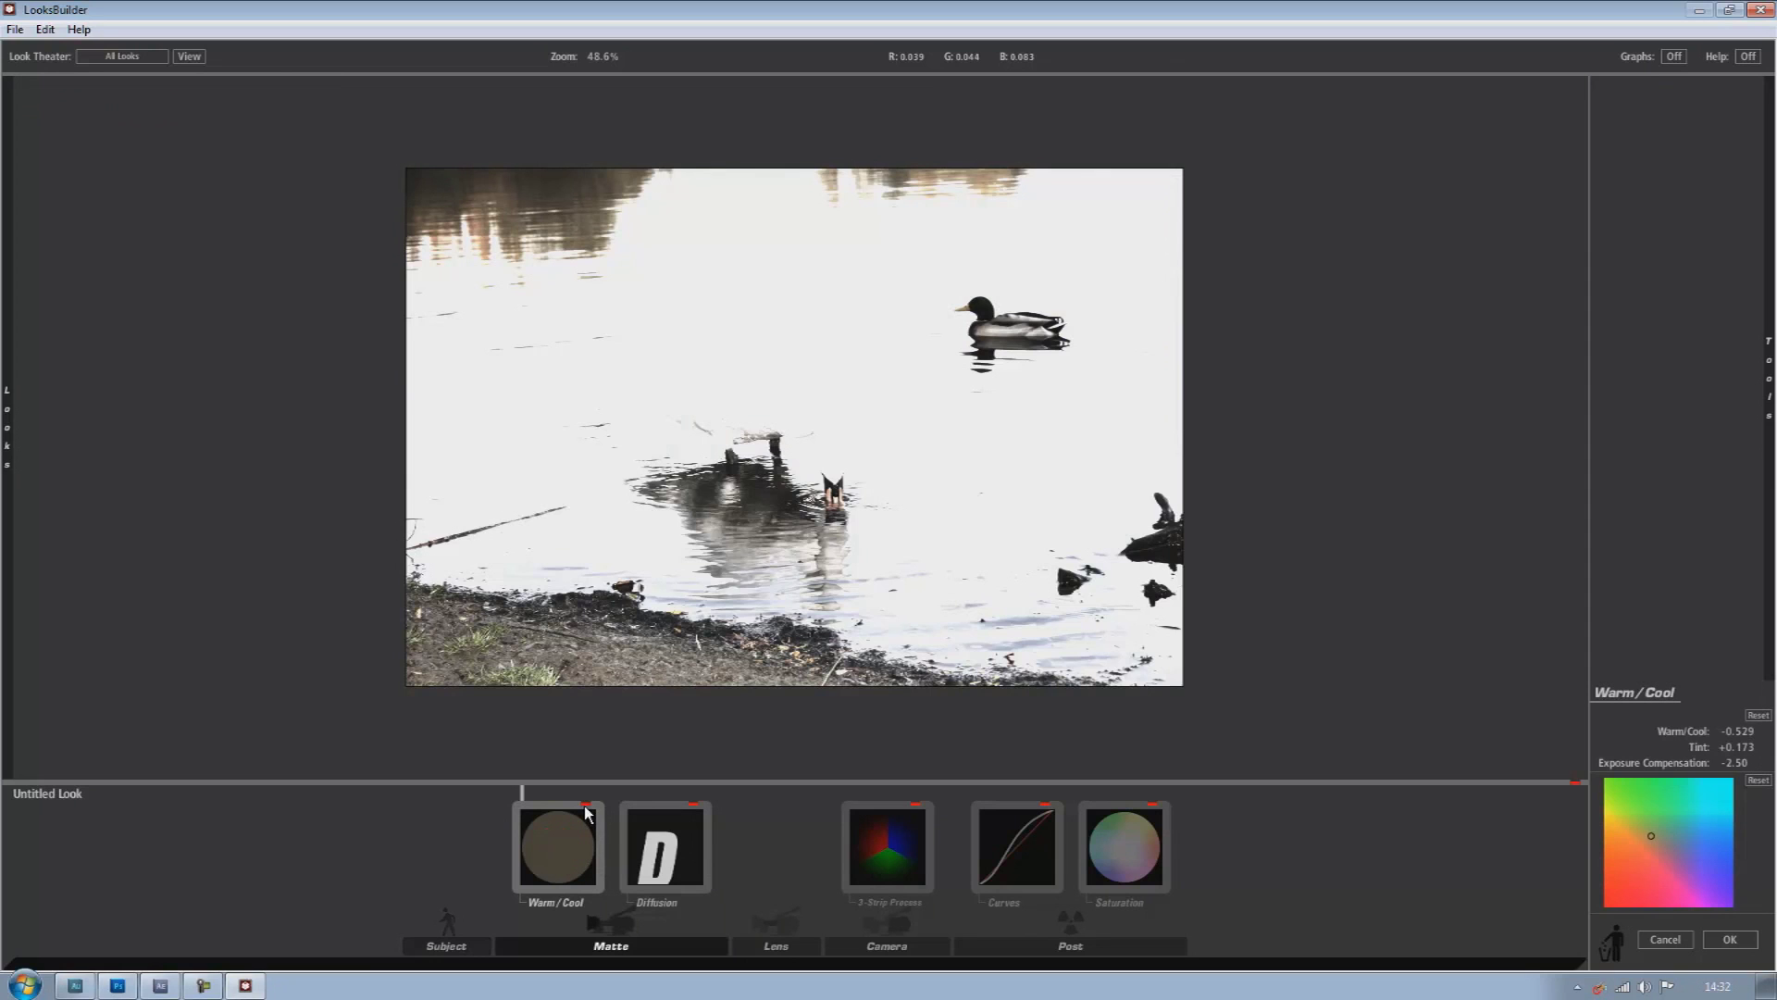
left_click(696, 811)
left_click(696, 803)
left_click(696, 804)
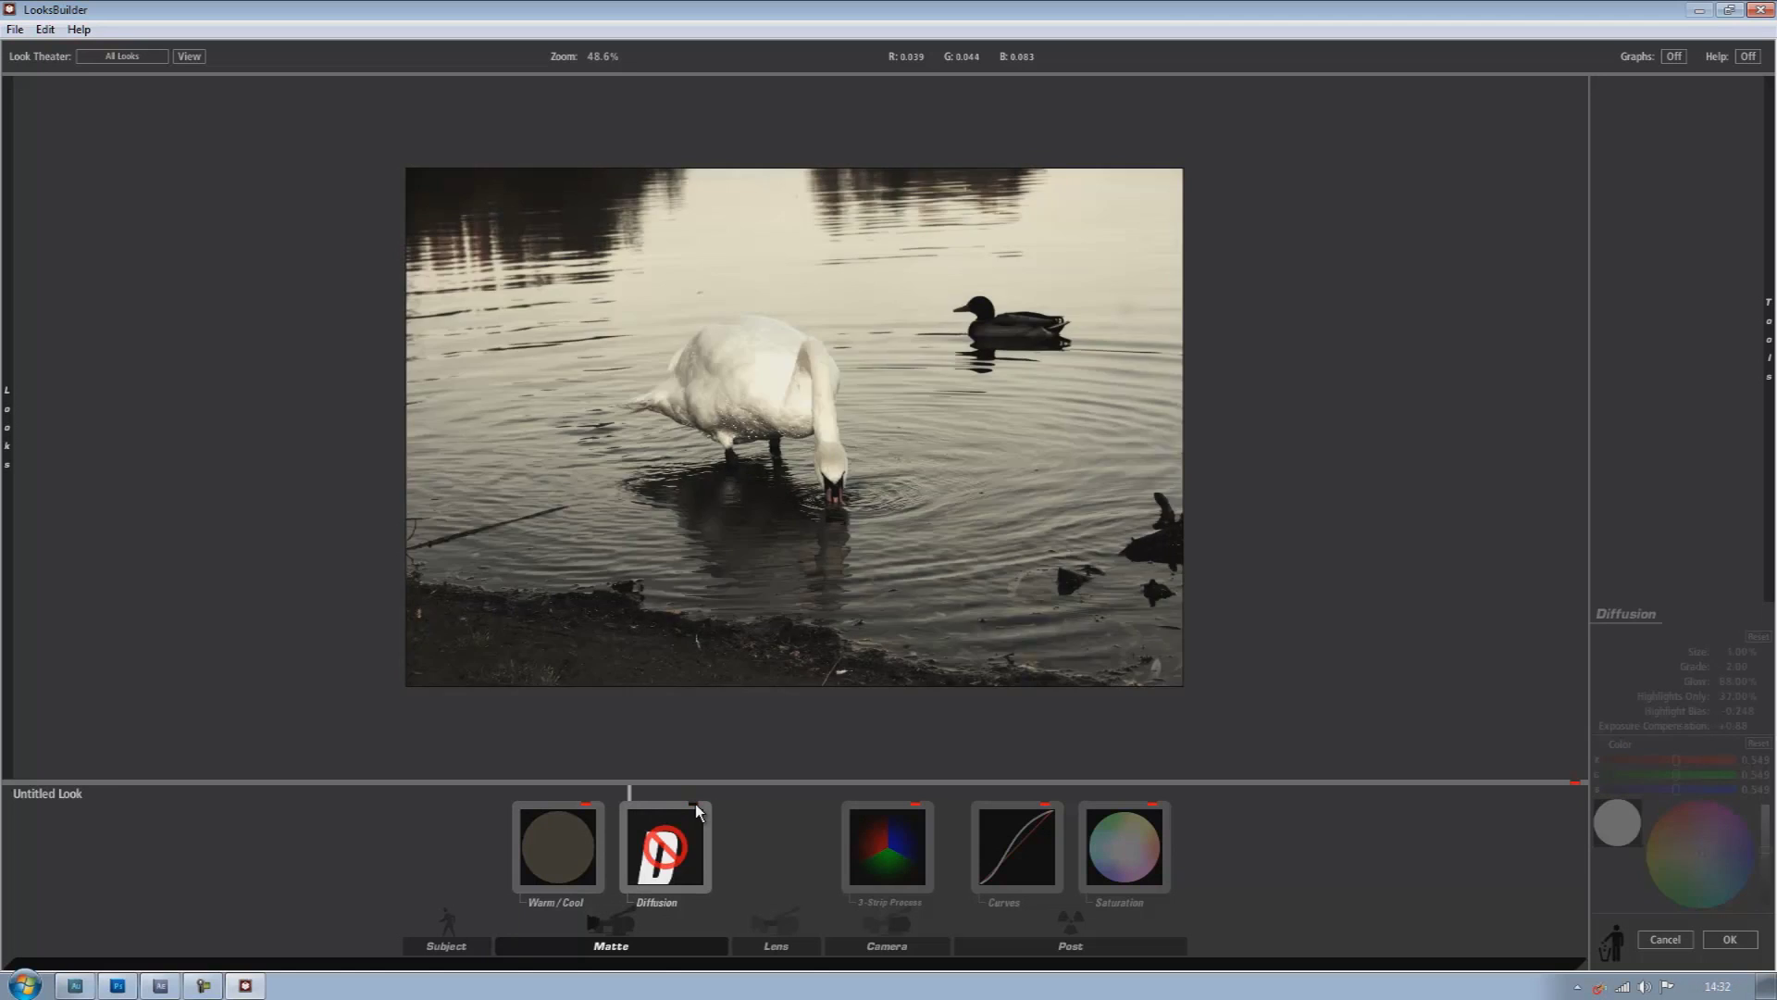
left_click(696, 803)
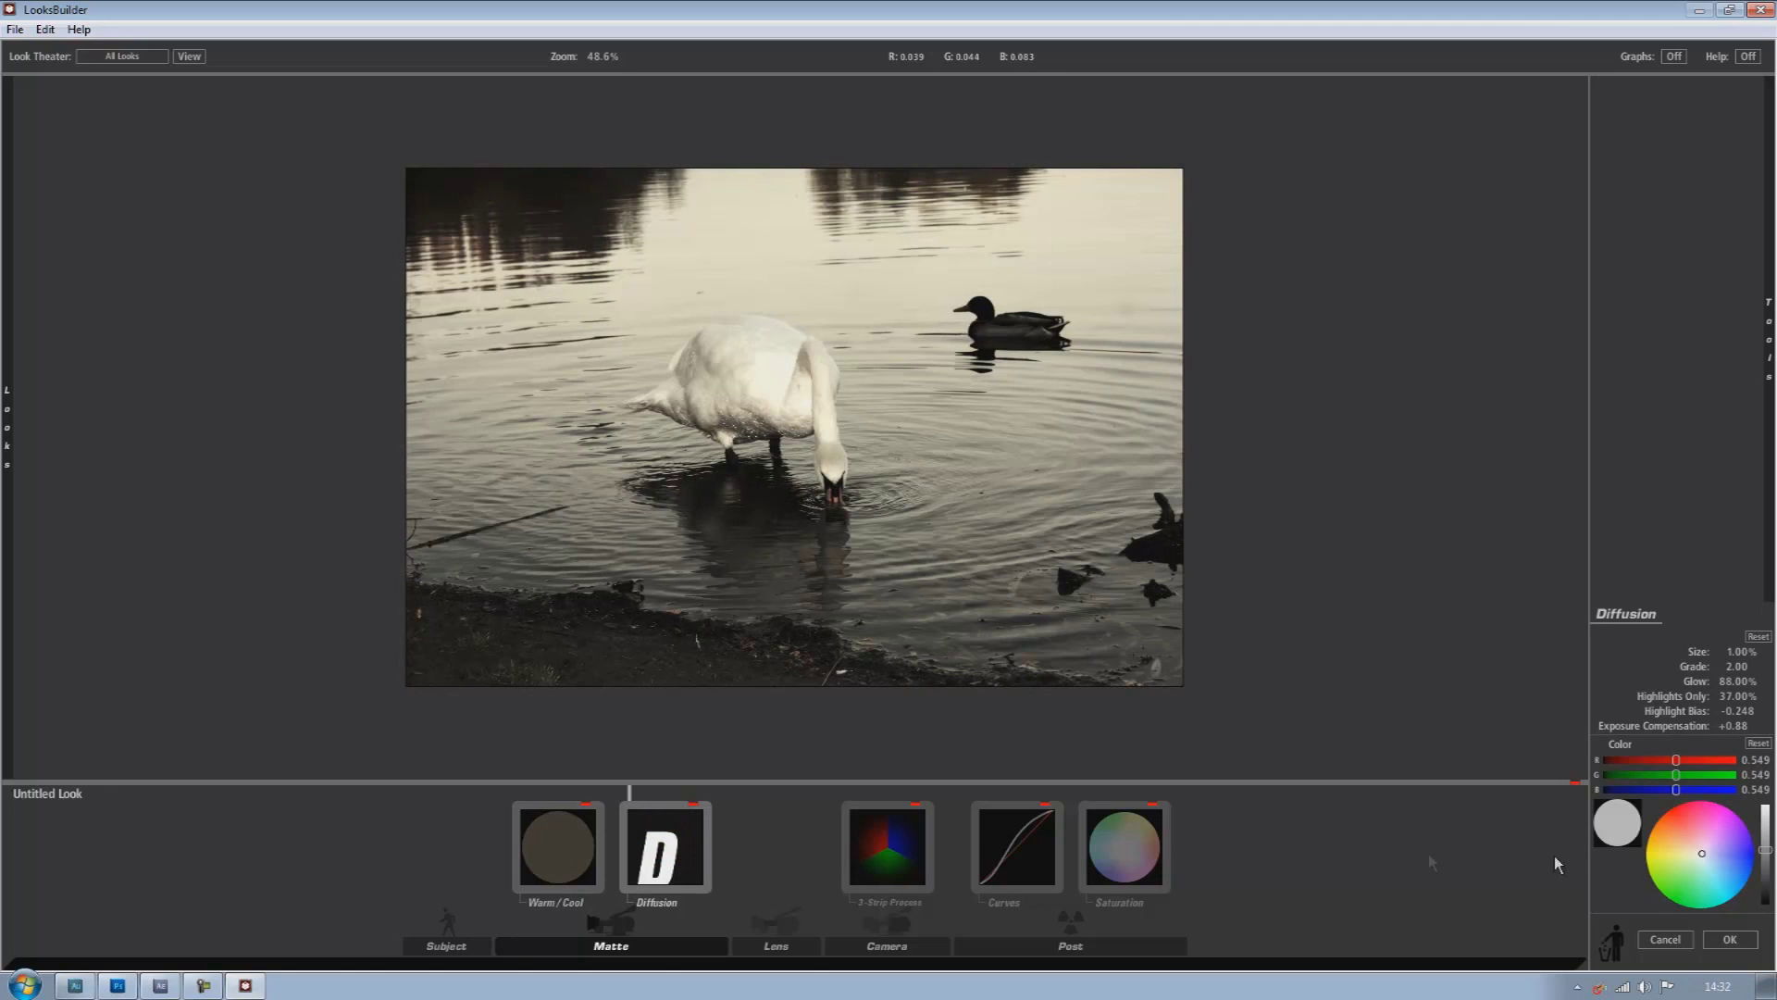
left_click_drag(1738, 682, 1771, 680)
Try the AG Film Stock and Bleach Bypass Light looks from Stock Emulation, and apply Mishandled Negative
mouse_move(7, 426)
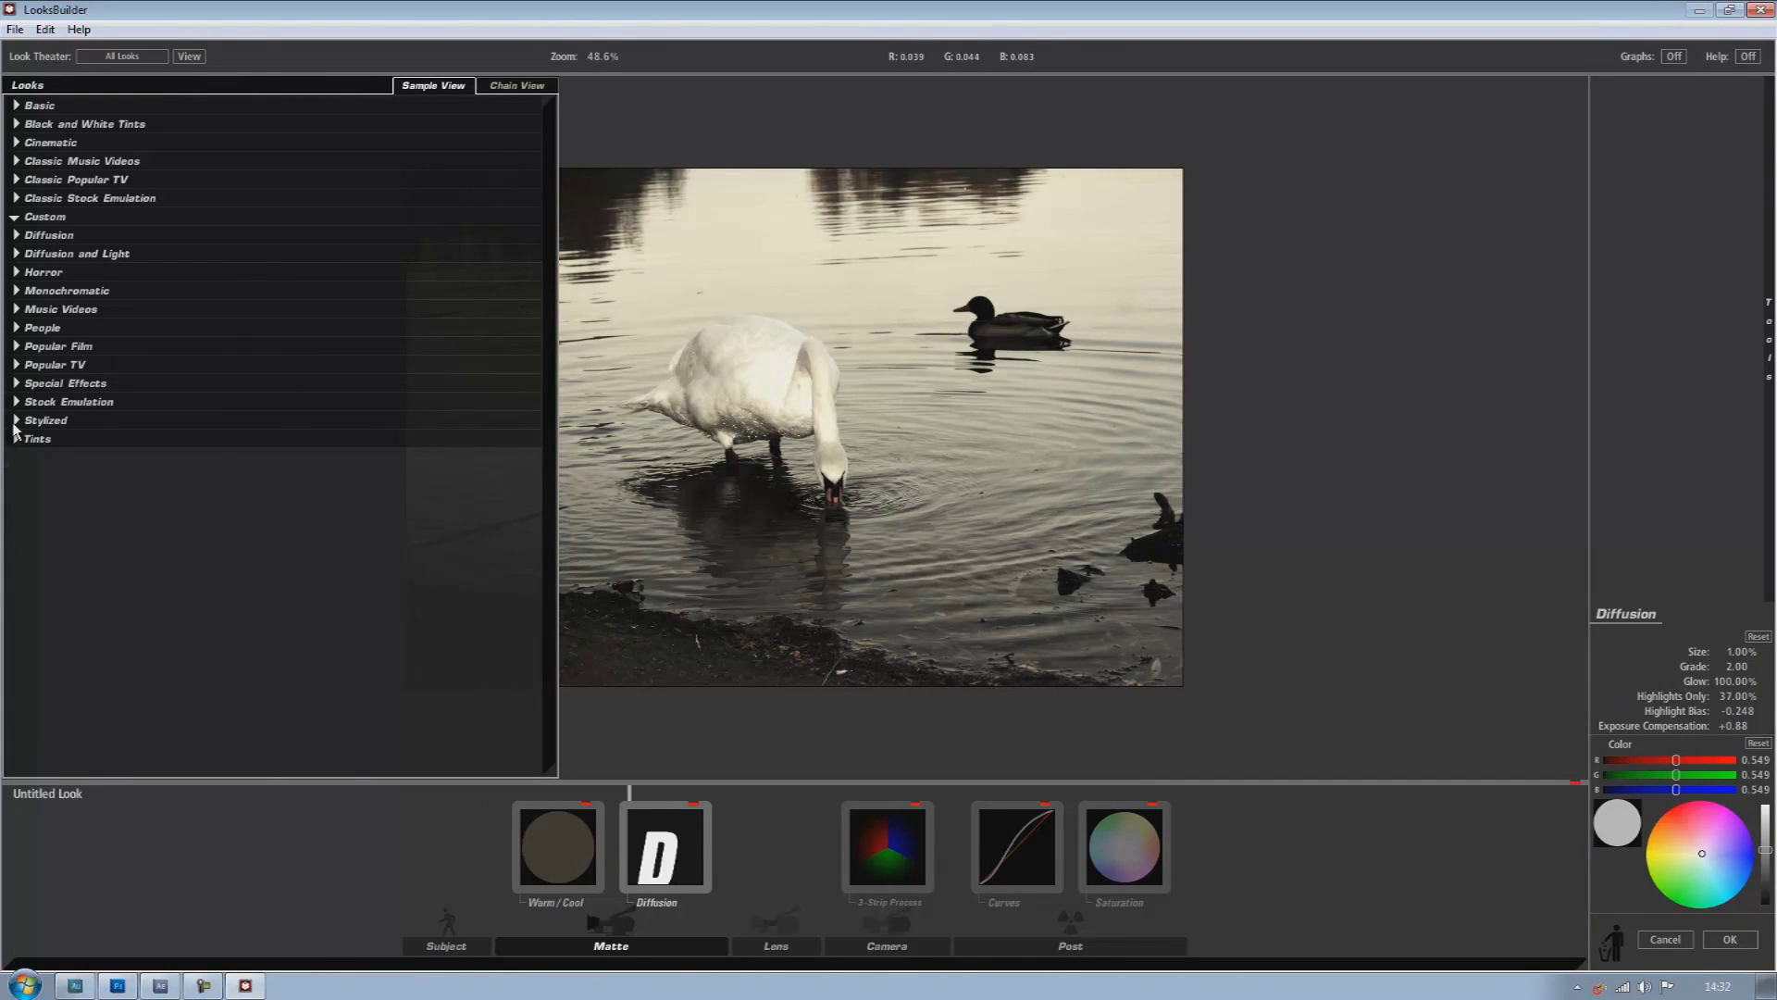
left_click(16, 401)
left_click(98, 480)
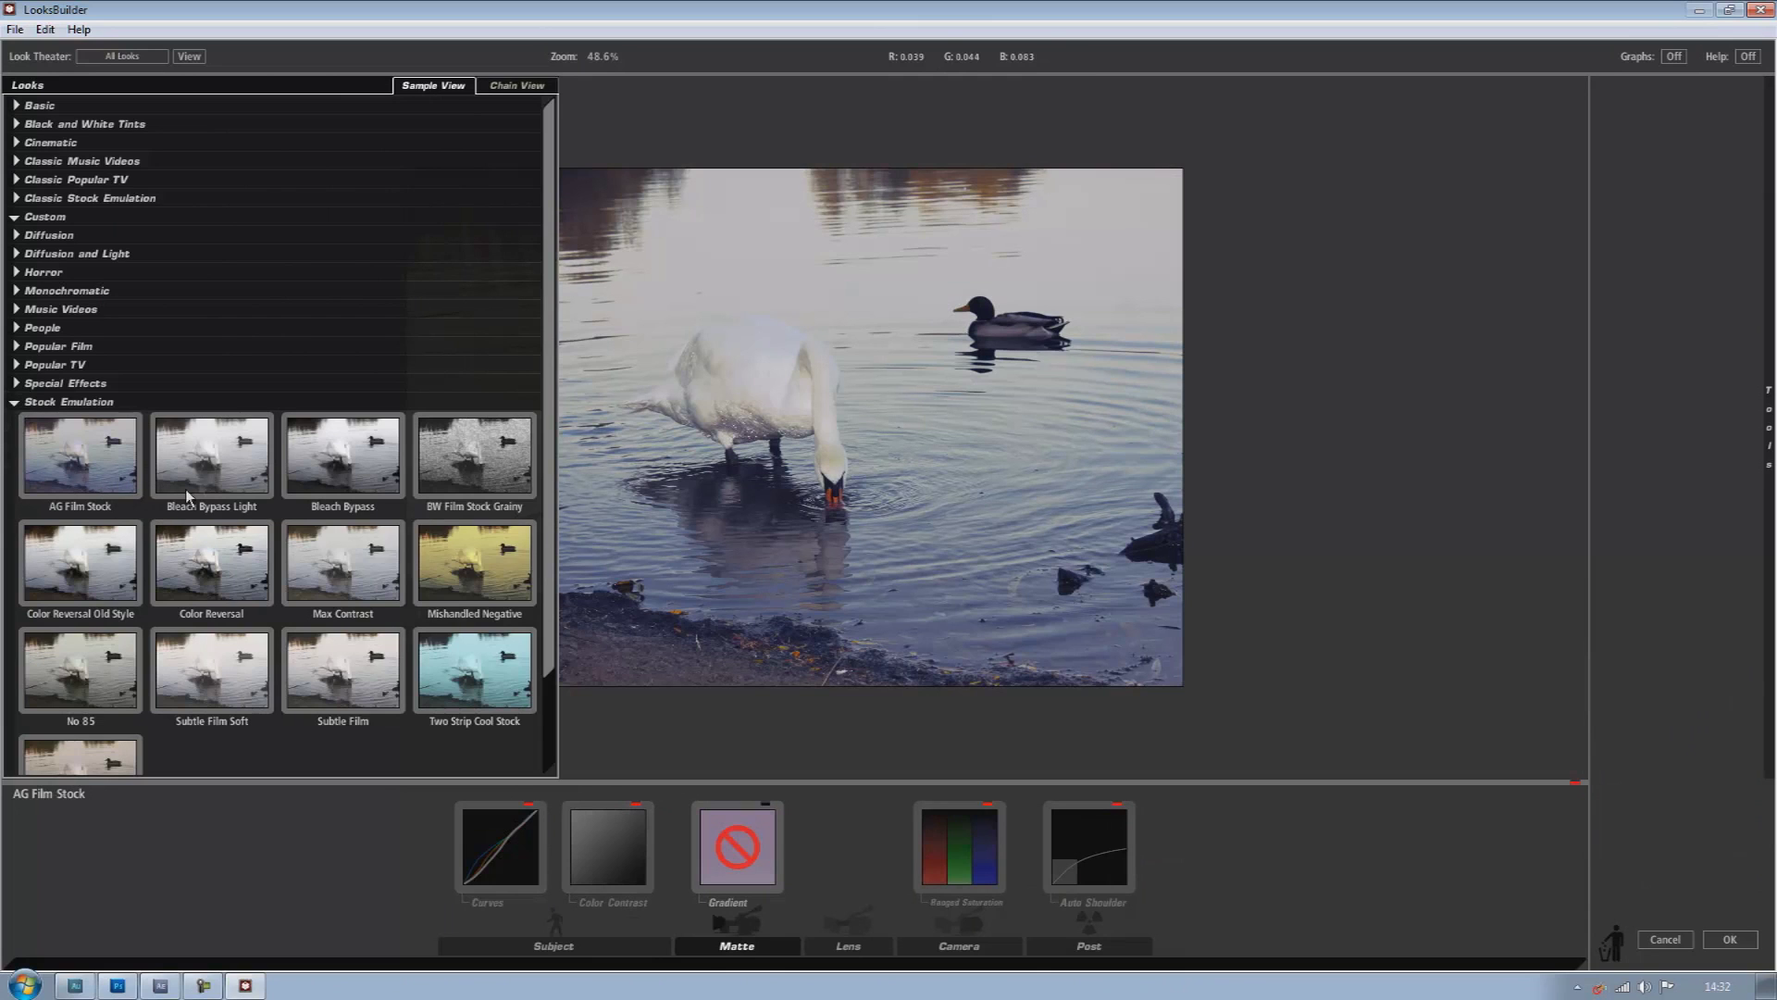
left_click(241, 473)
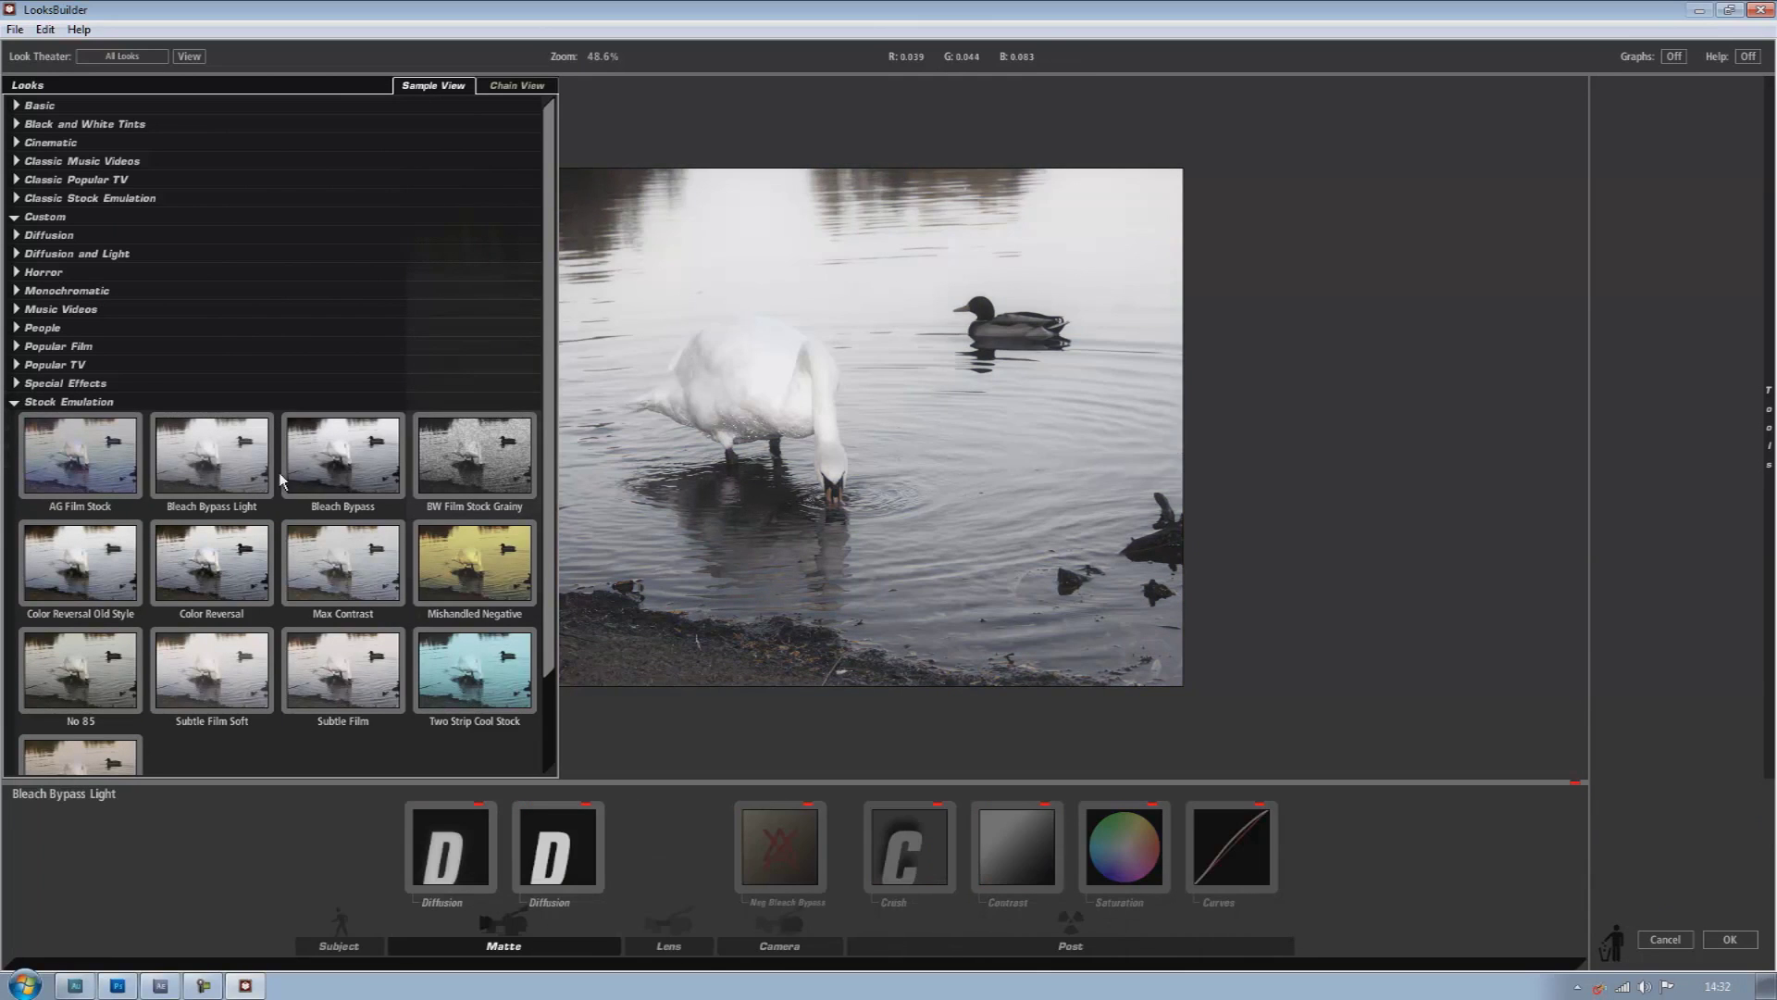
left_click(507, 588)
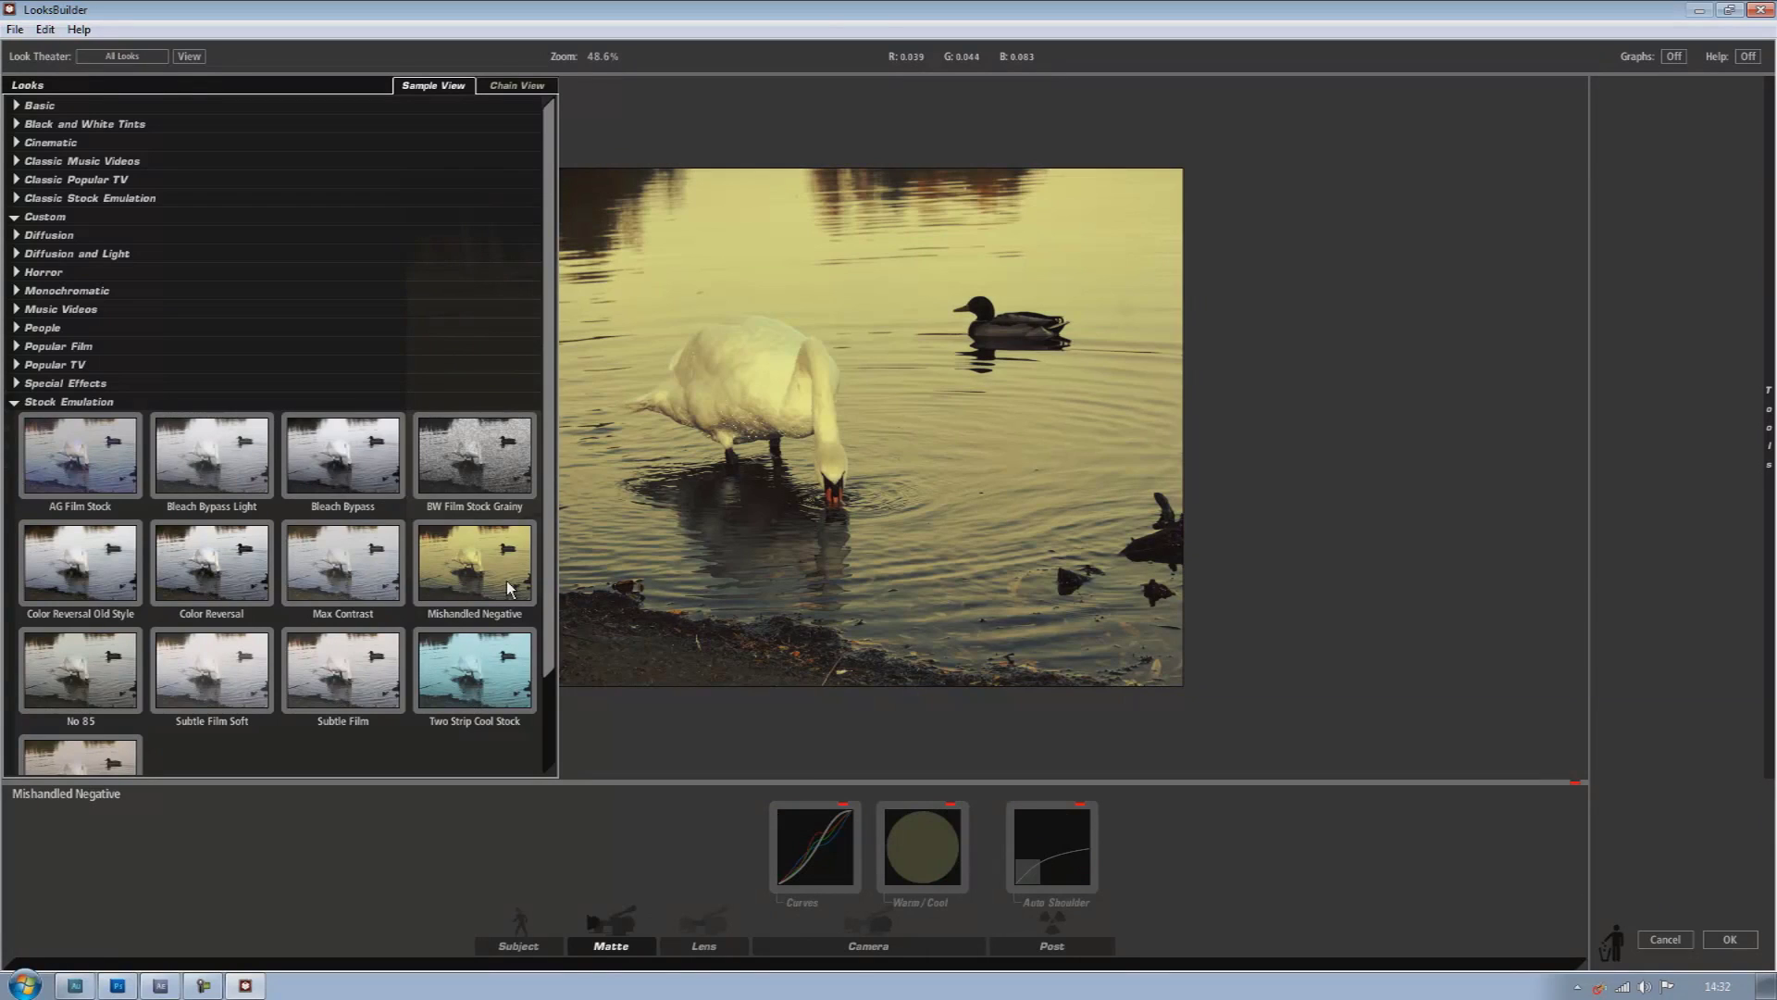
Try the Two Strip Cool Stock, Subtle Film, No 85 and Warm Stock 01 looks from the Stock Emulation category on the photo
left_click(492, 694)
left_click(365, 694)
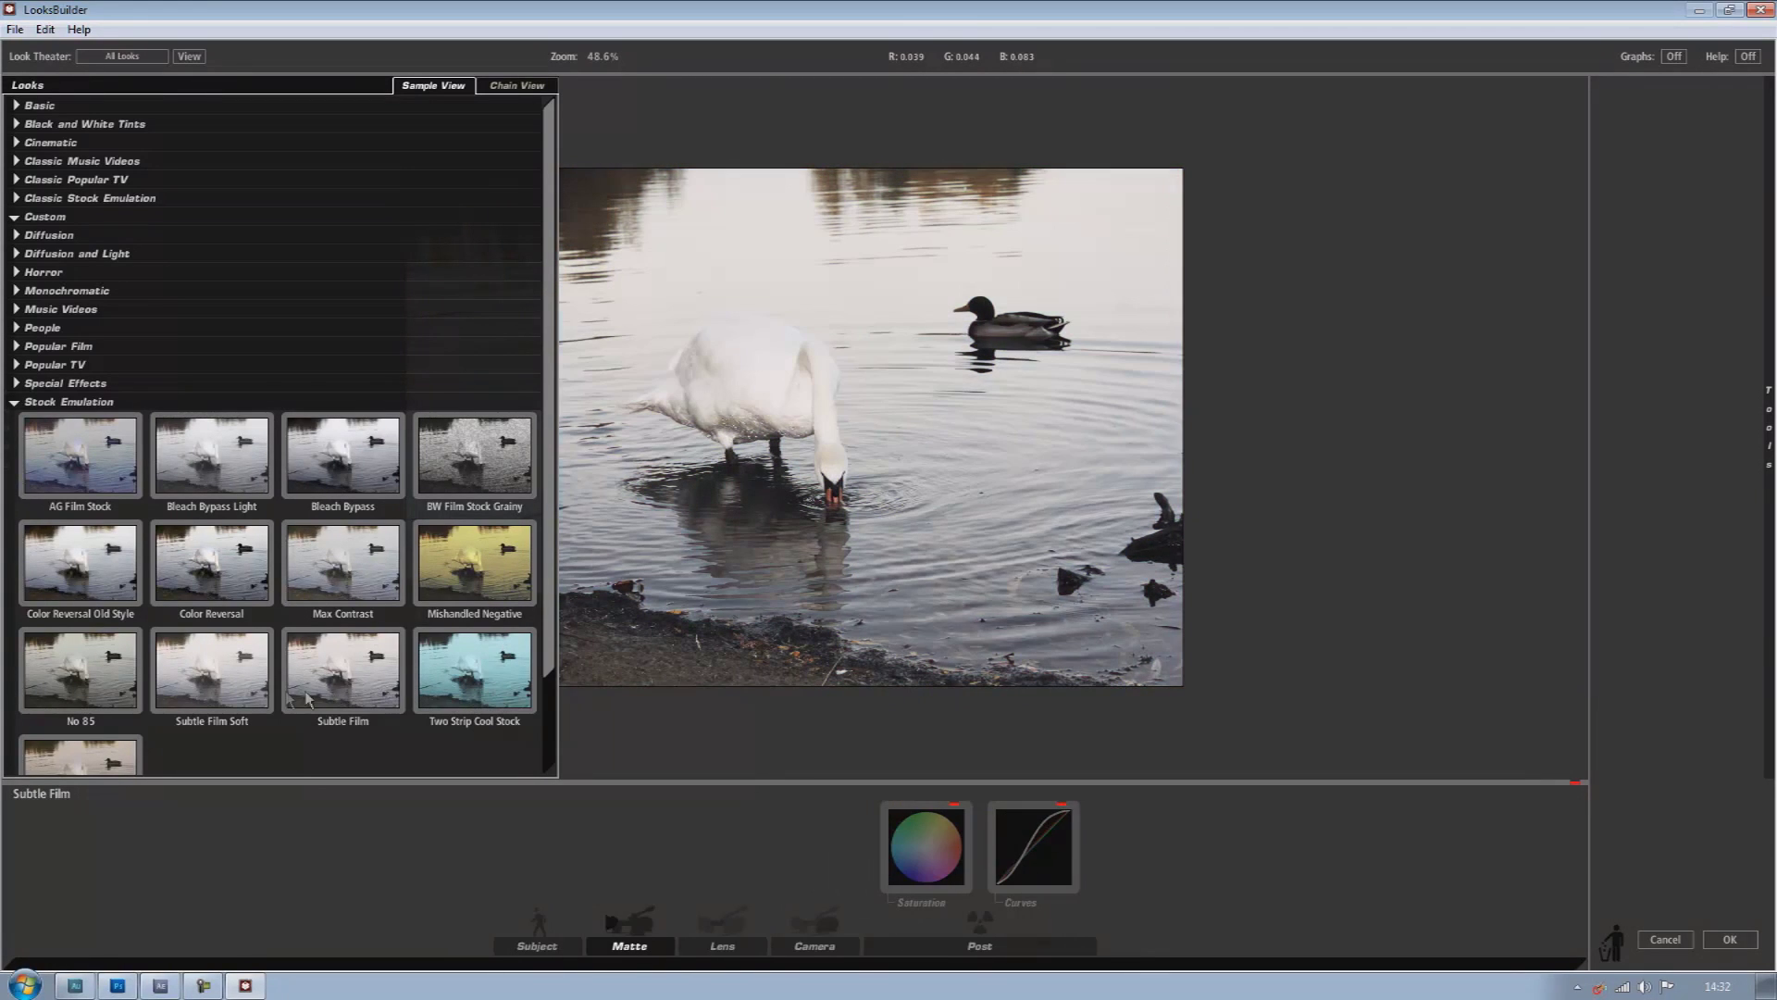
left_click(57, 685)
left_click(83, 759)
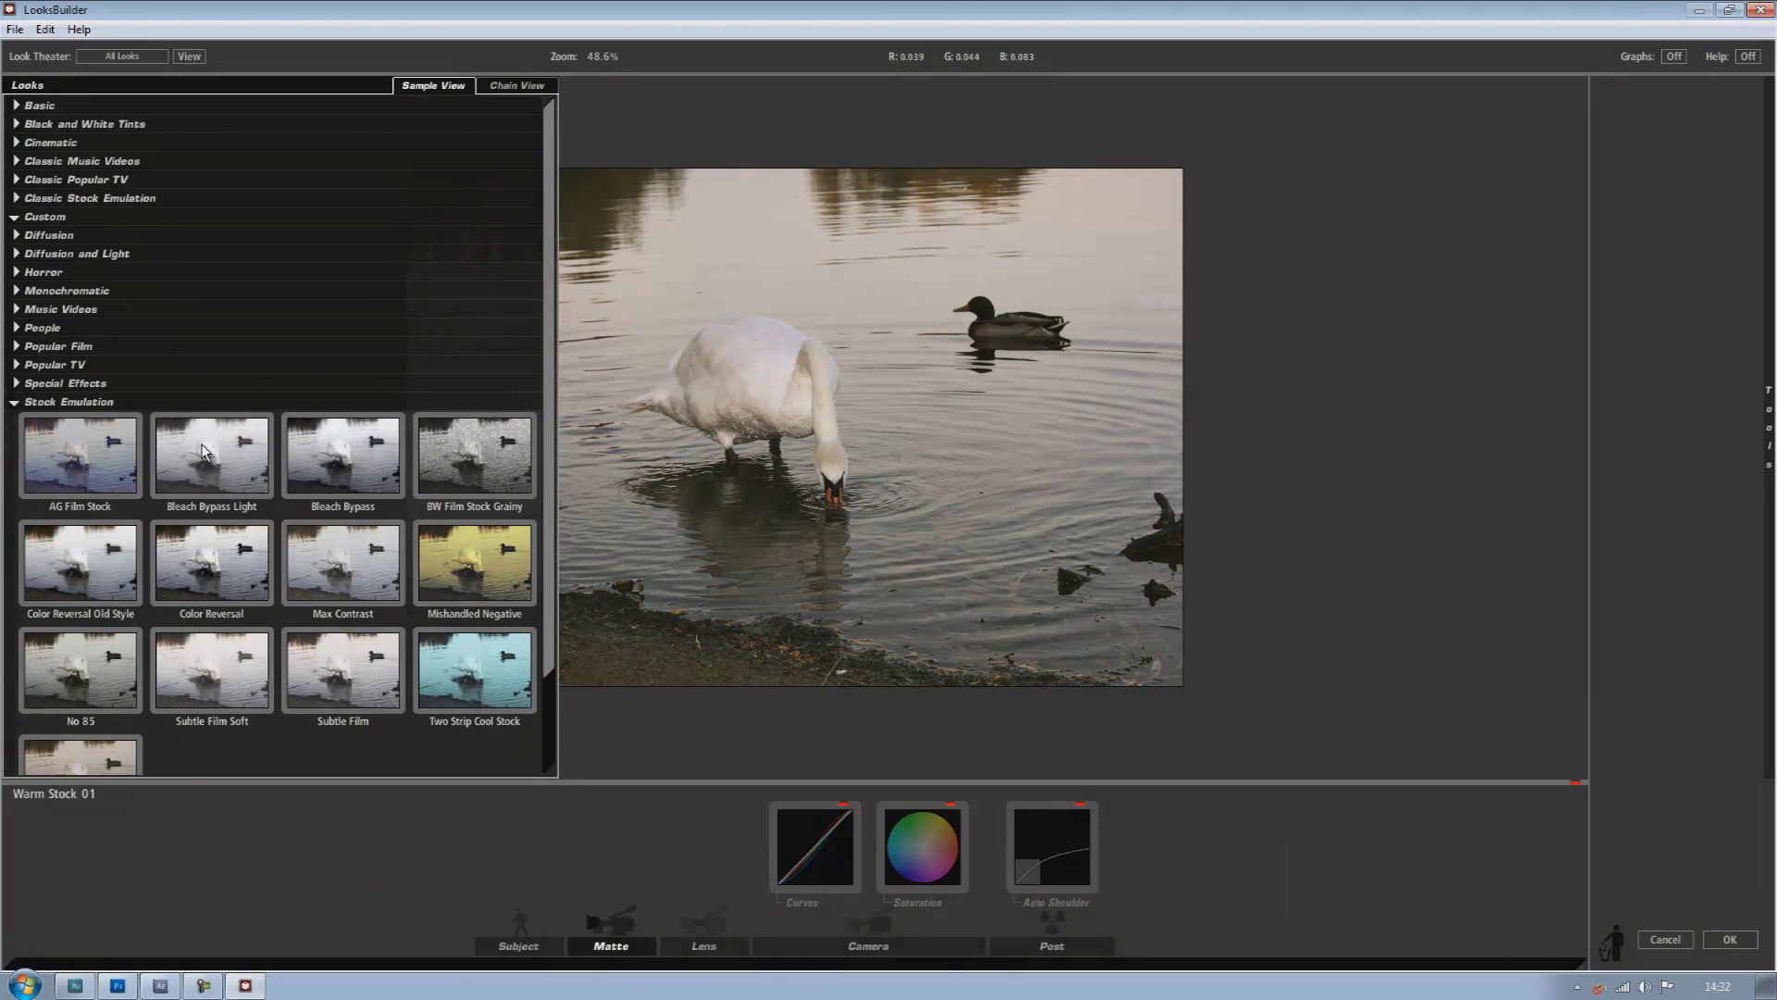
Try the Warm Bird, Sunny Delite, Glamour Gold, Hot and Cold, Purple Shadow Push, New Noir and Crime Scene Alternate looks from Popular TV
left_click(16, 385)
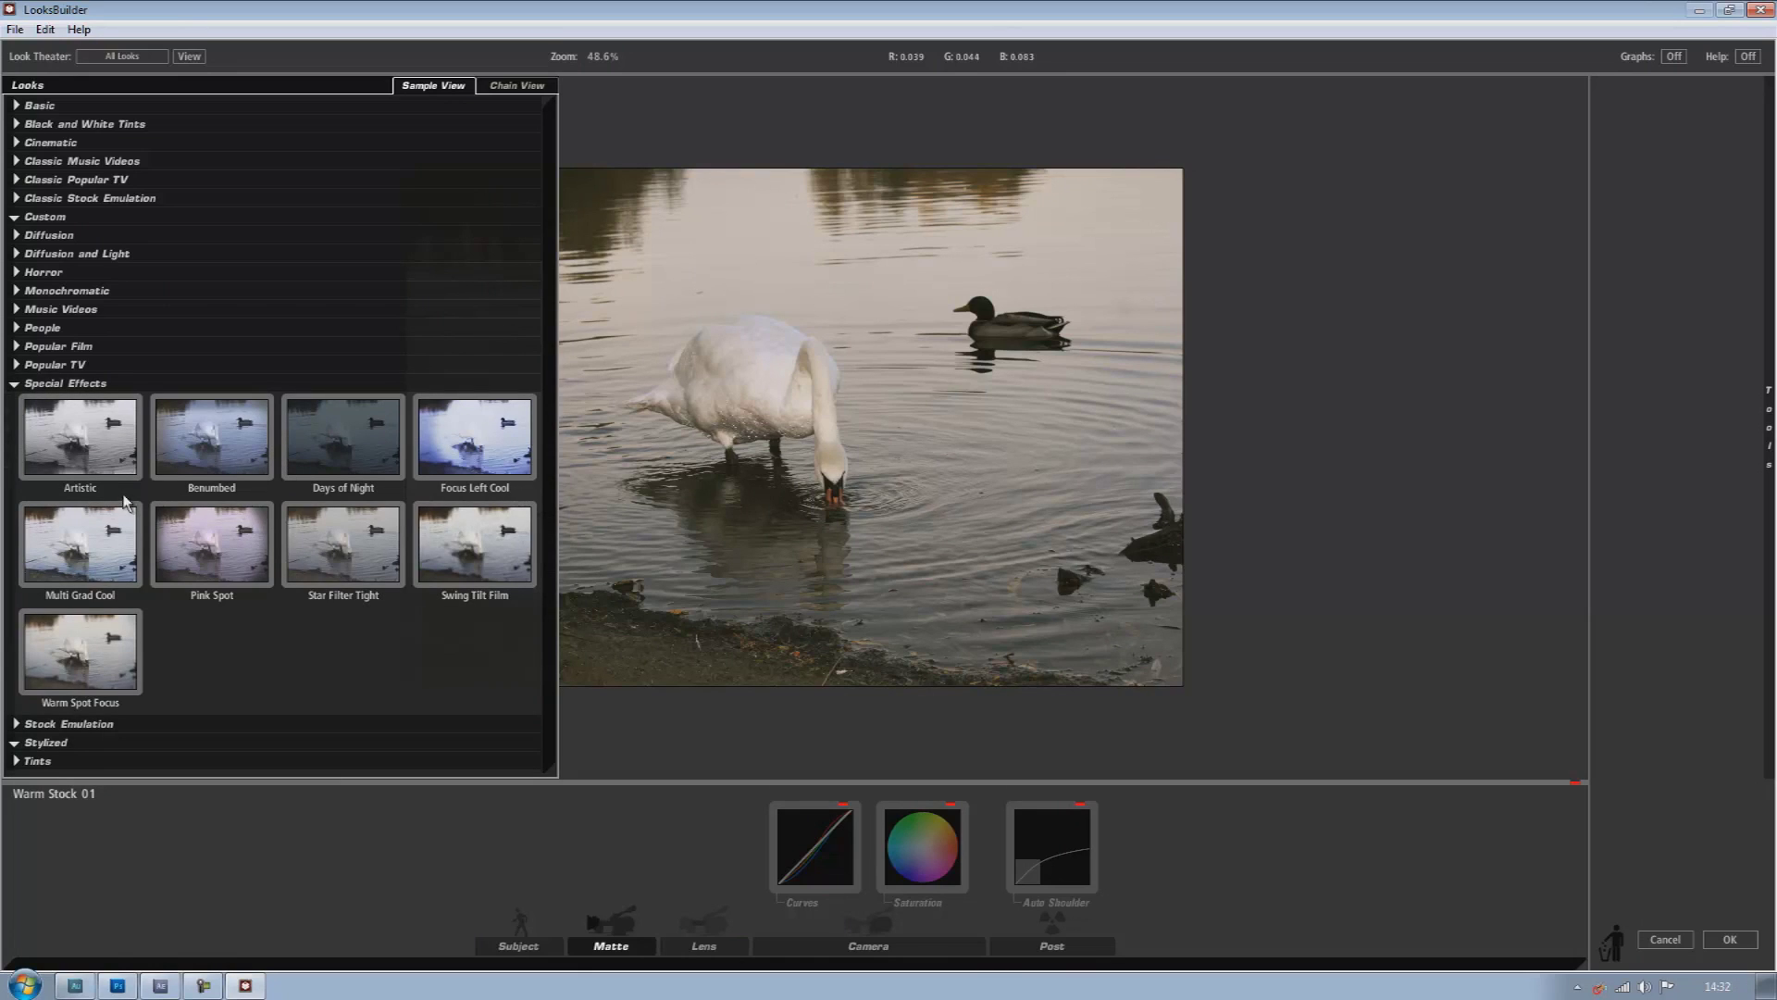
left_click(17, 365)
left_click(213, 618)
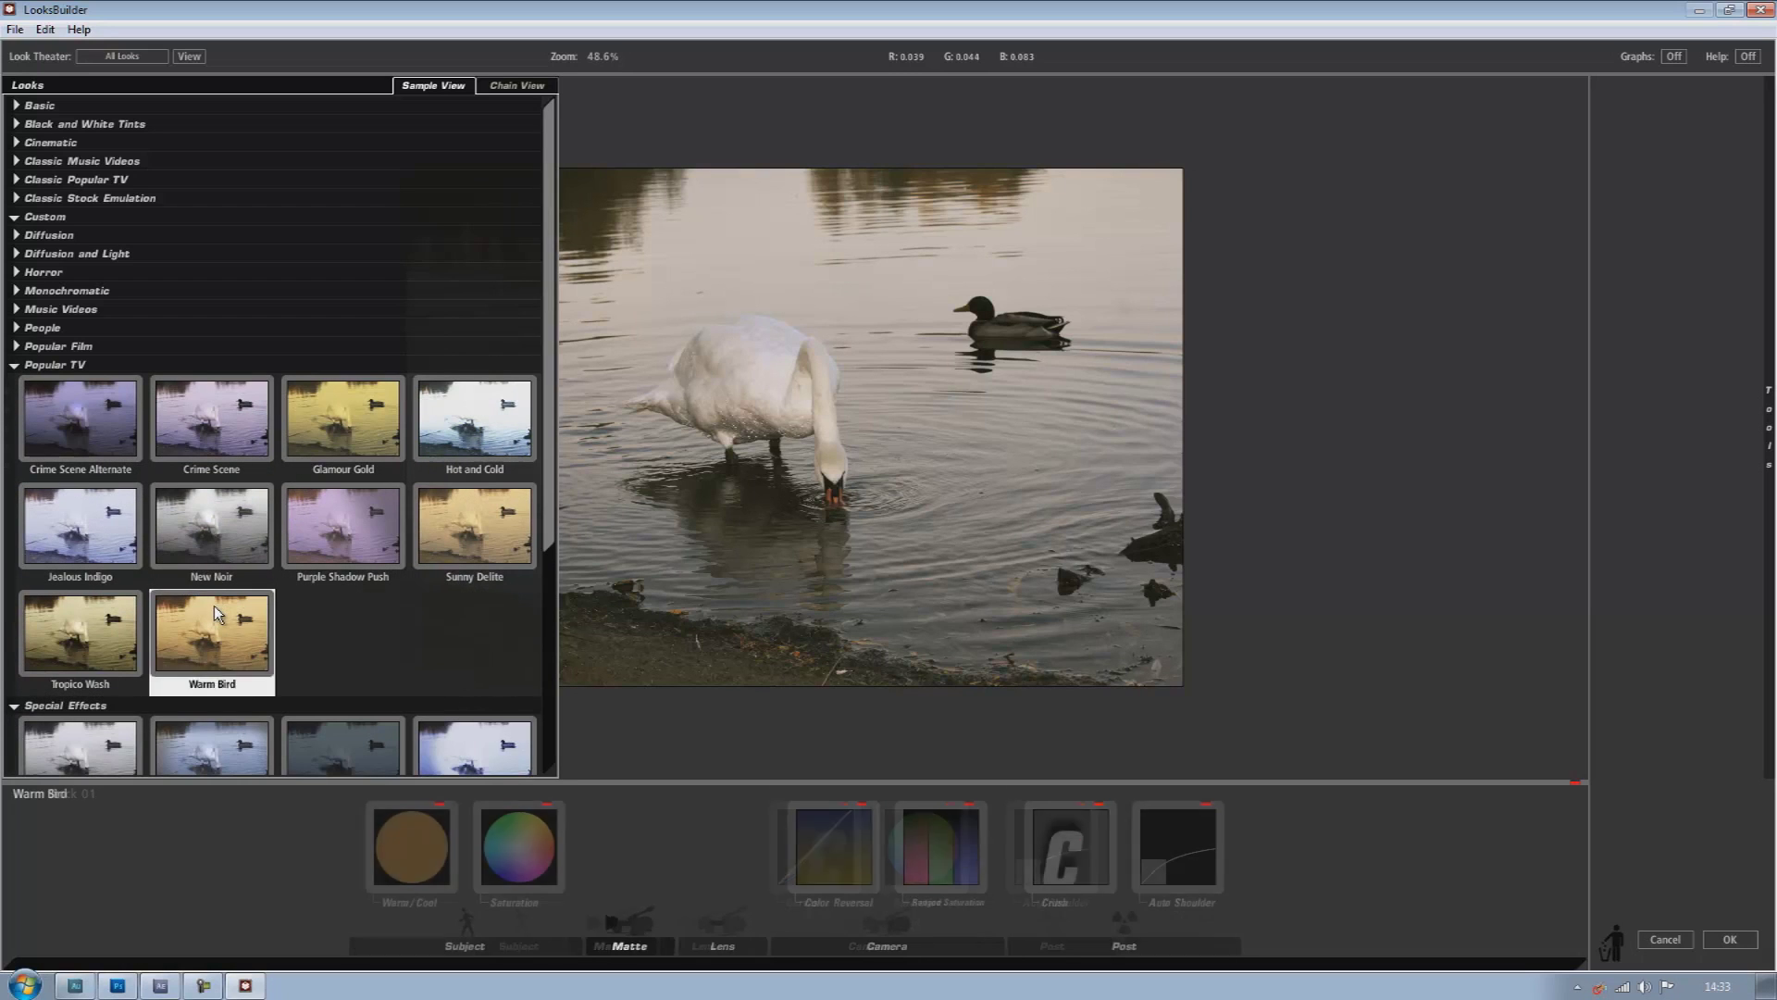
left_click(470, 547)
left_click(367, 438)
left_click(422, 443)
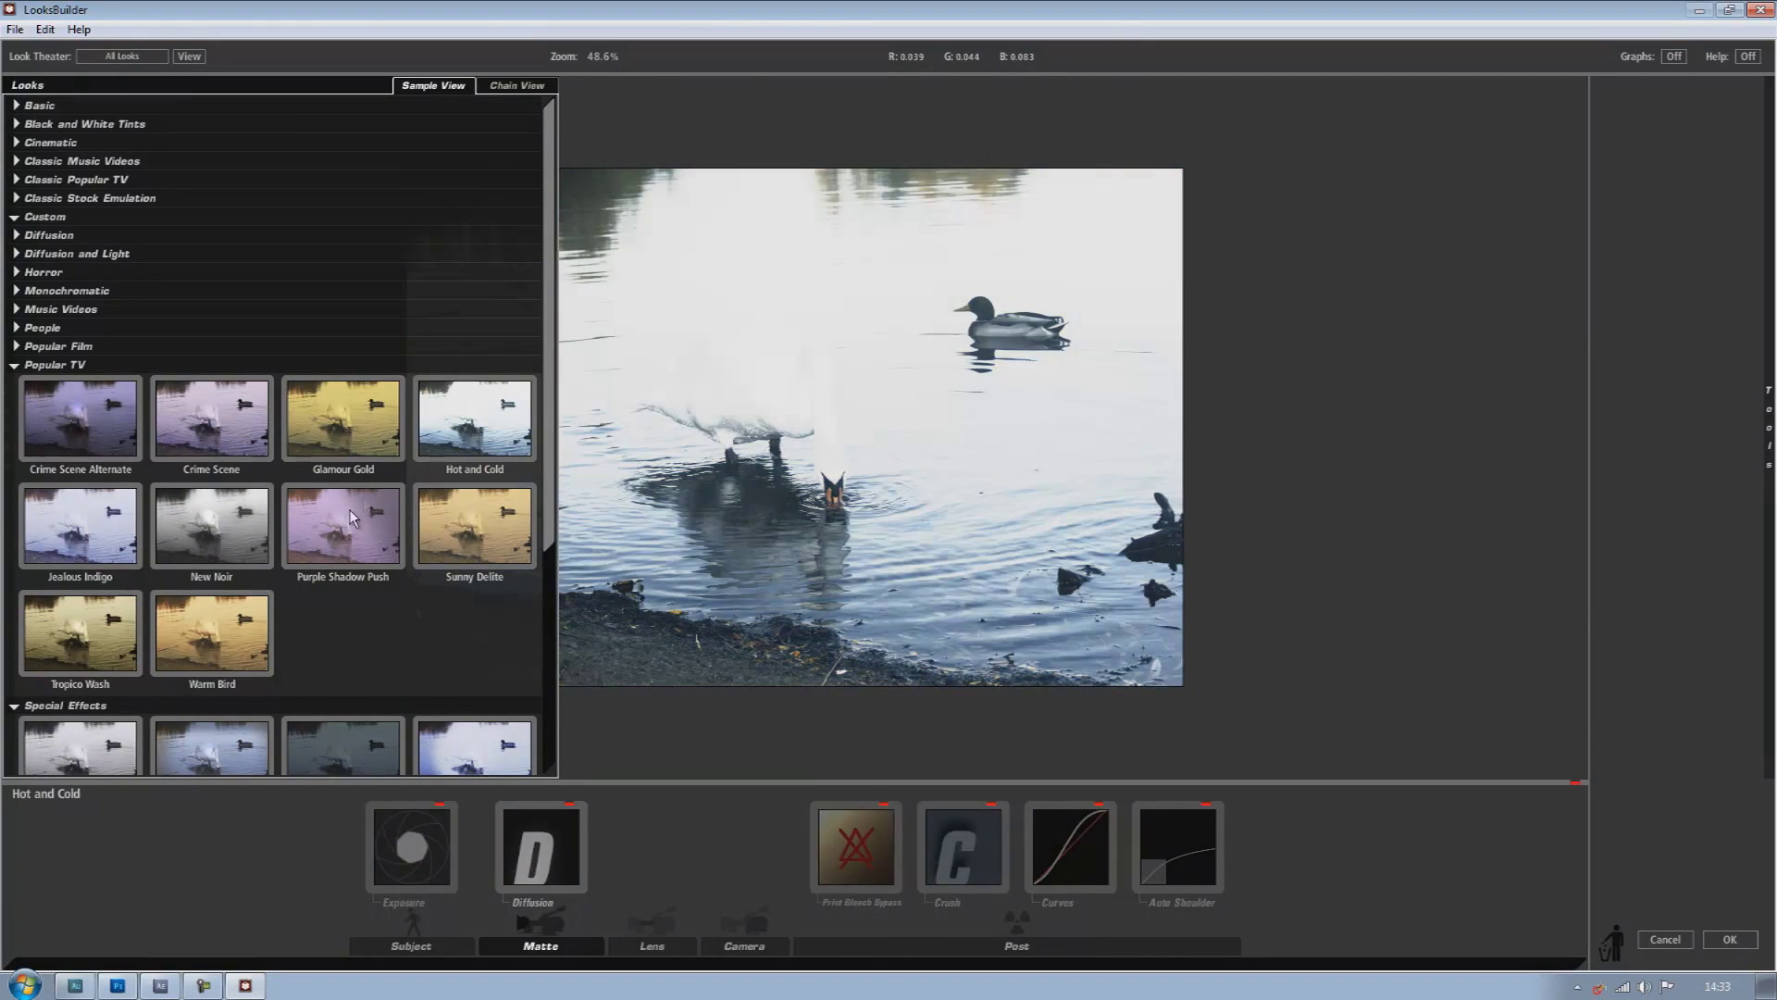
left_click(338, 533)
left_click(204, 541)
left_click(127, 433)
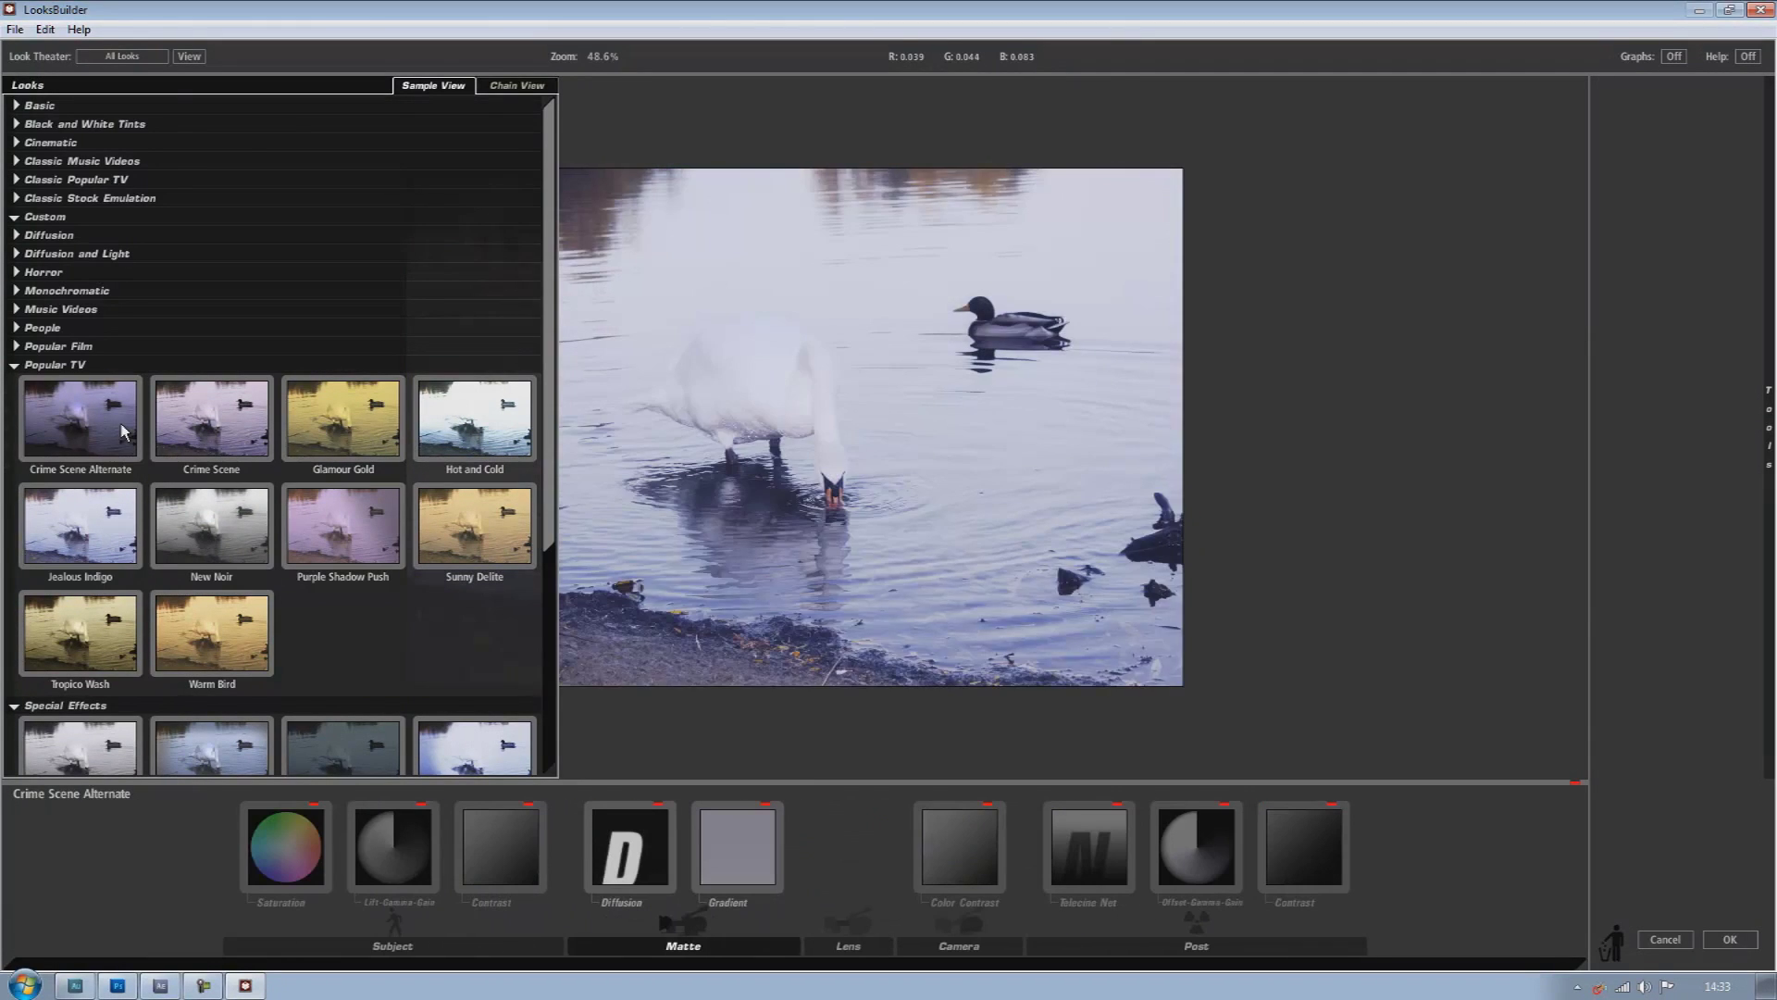
Try the Bistro Alternate, Bistrocity and Echo Blue looks from the Popular Film category on the photo
left_click(14, 347)
left_click(83, 407)
left_click(231, 409)
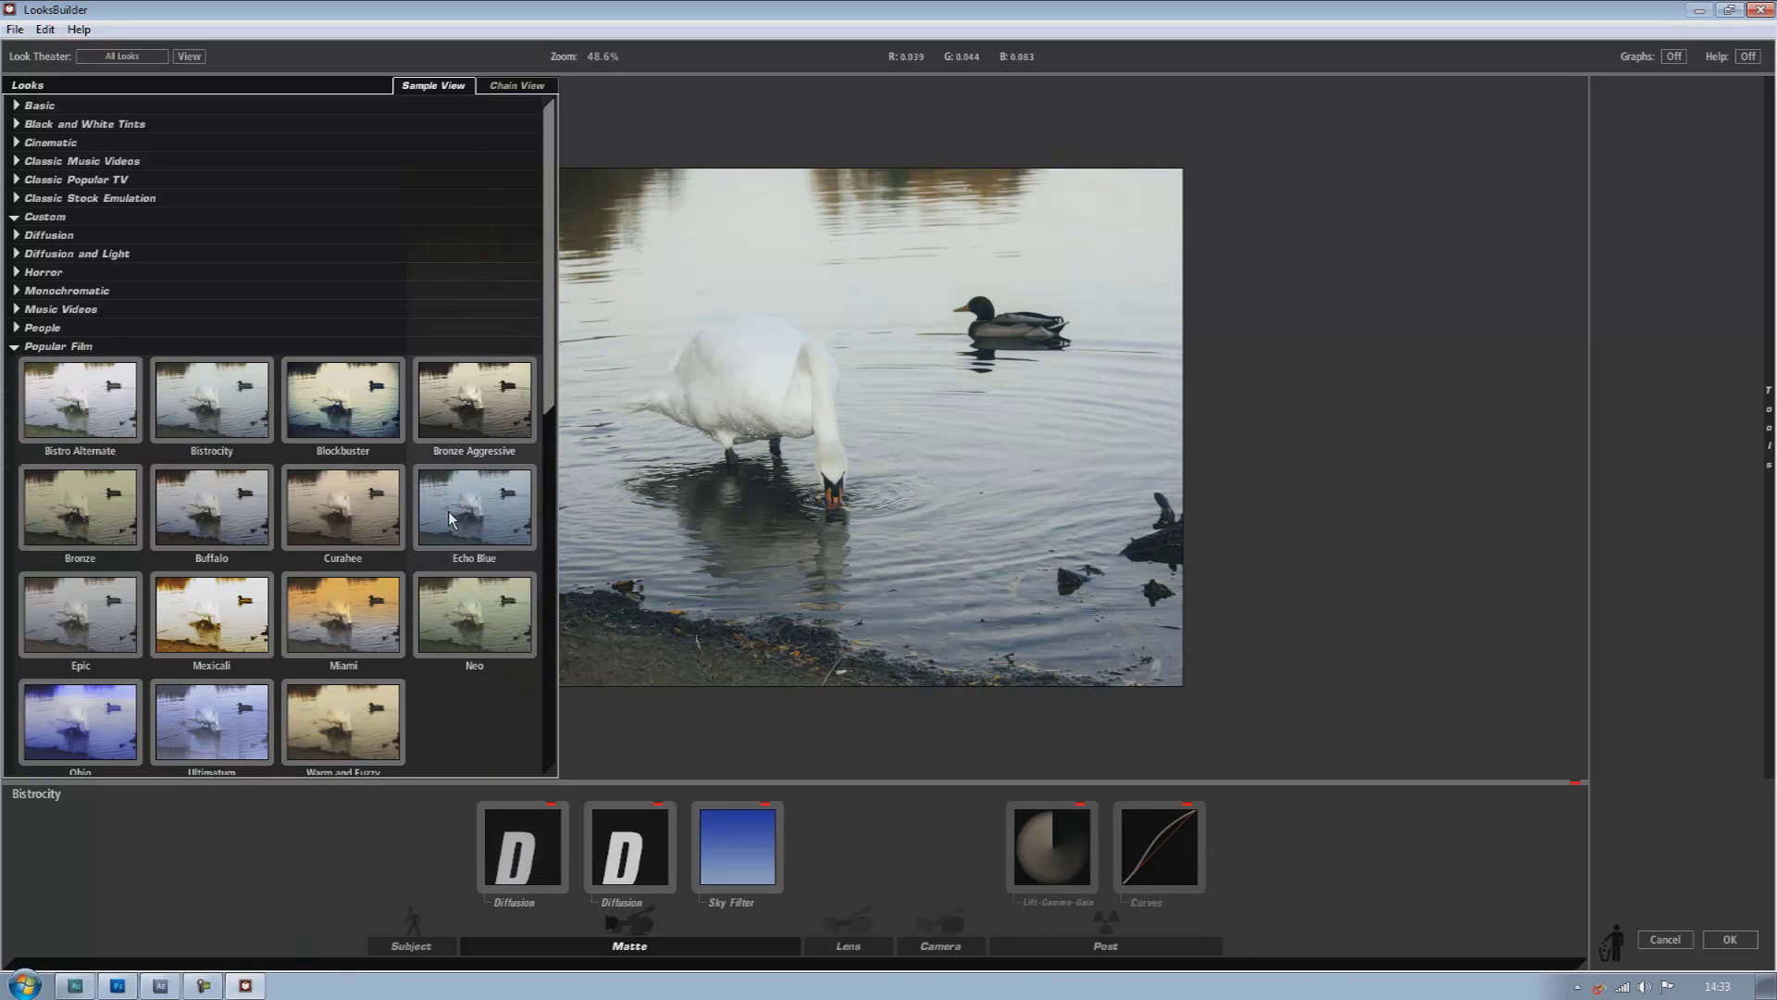
left_click(448, 511)
Compare the Bronze Aggressive, Bronze, Buffalo and Curahee looks, and apply Bronze Aggressive to the photo in Photoshop
left_click(466, 432)
left_click(48, 503)
left_click(204, 516)
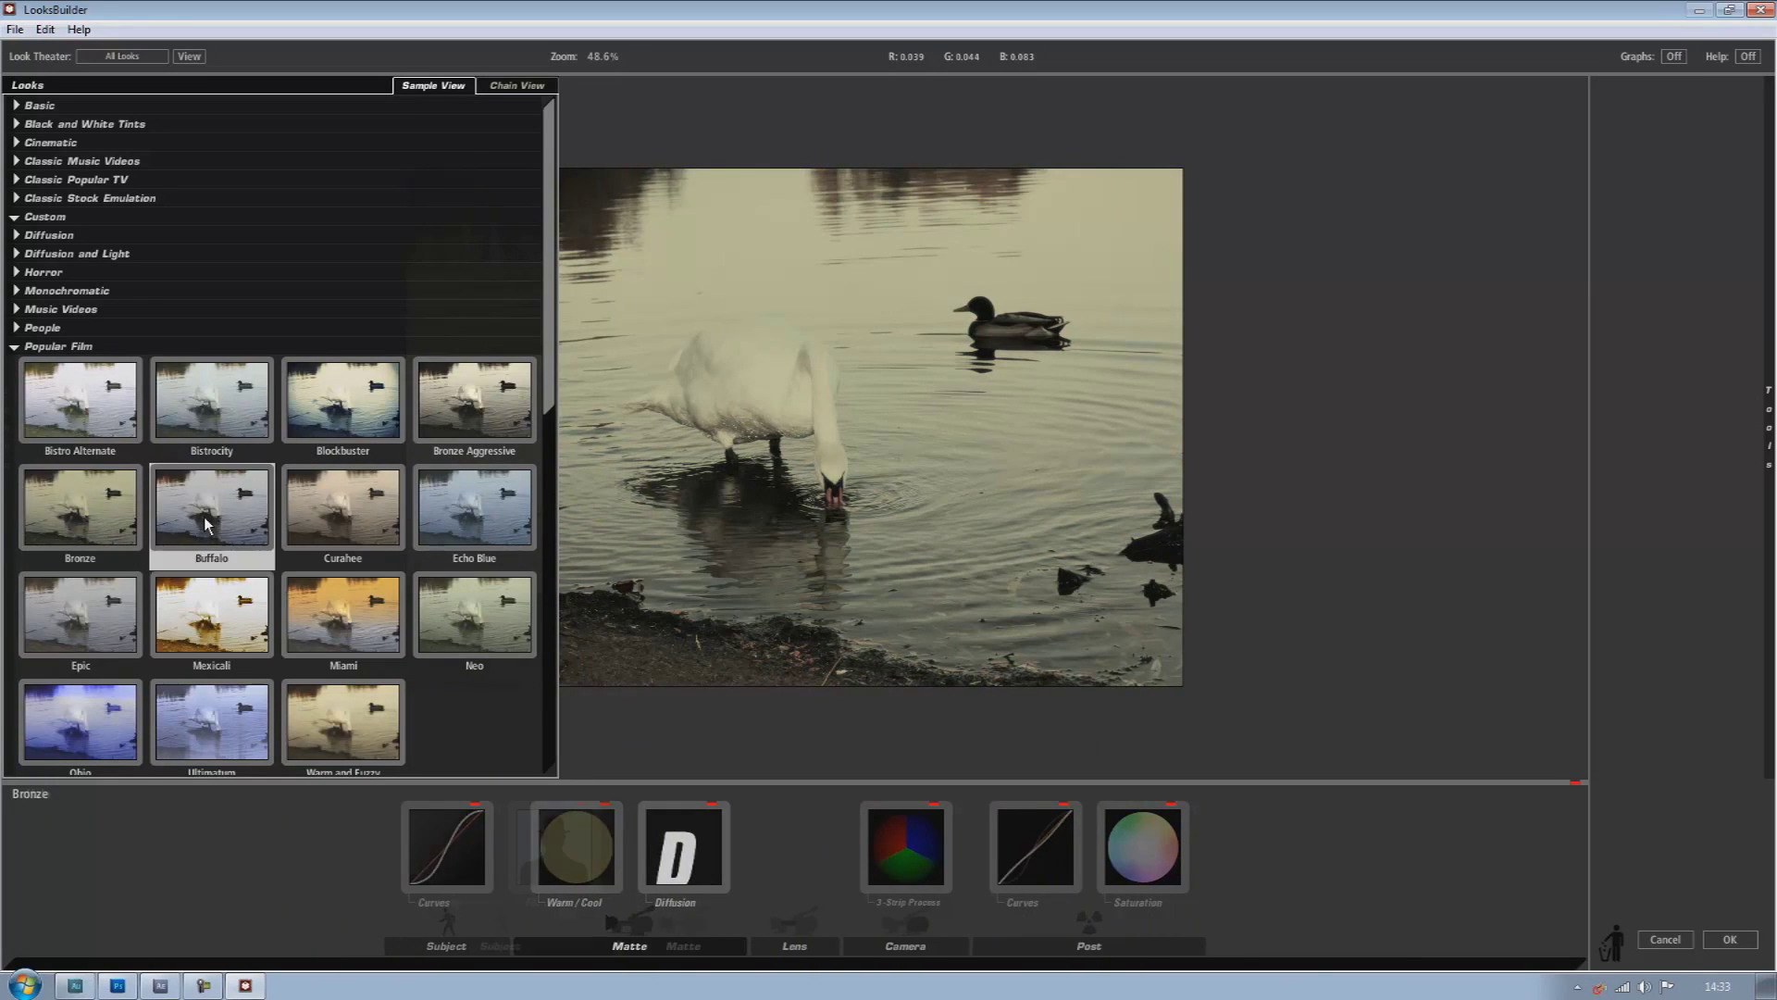
left_click(295, 528)
left_click(474, 399)
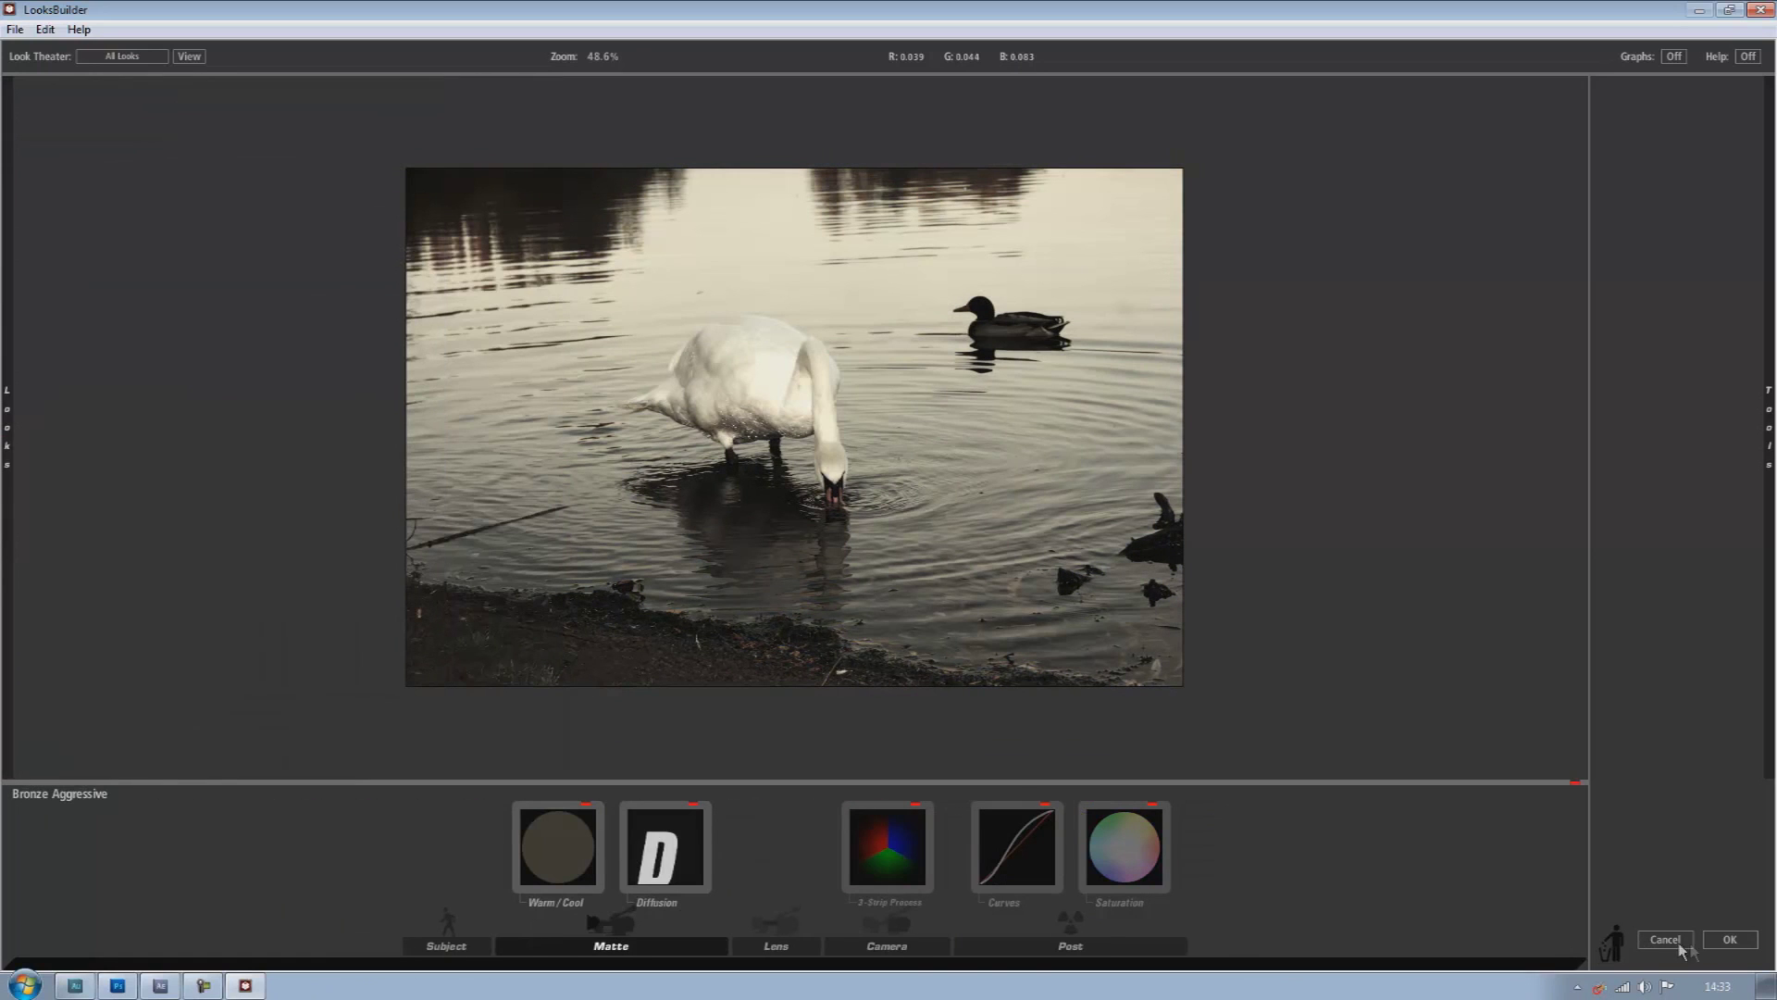
left_click(1729, 938)
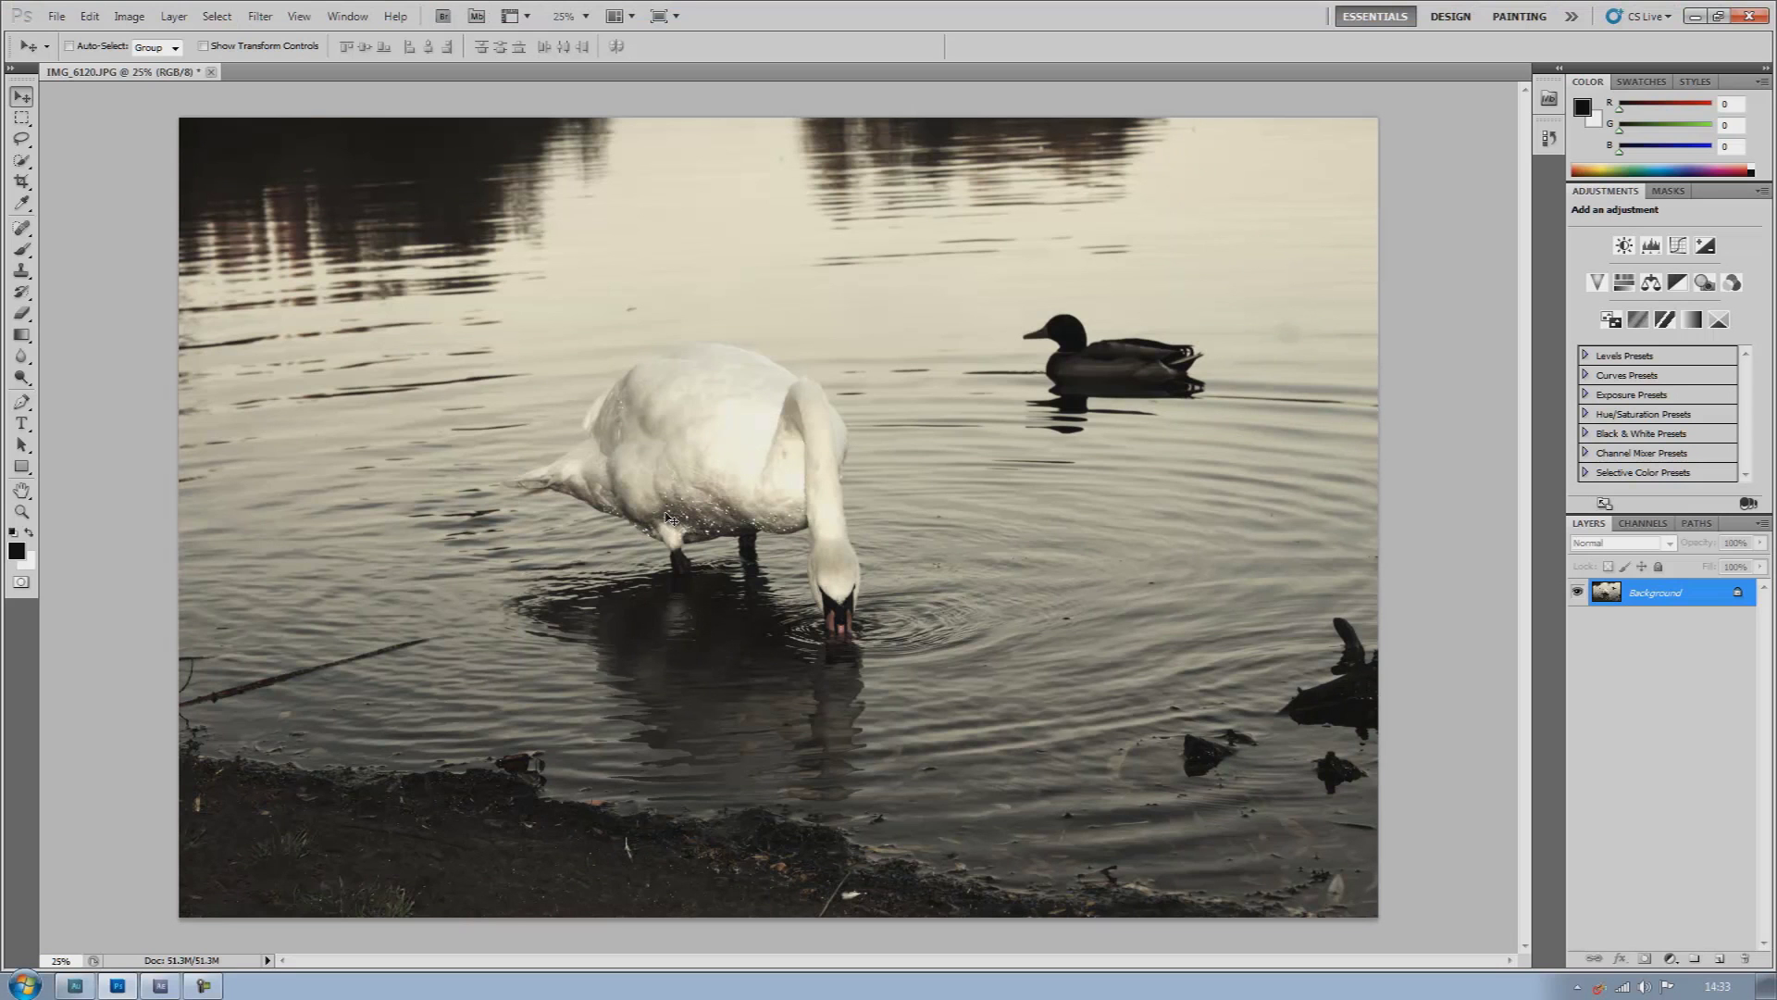
key("ctrl+minus")
key("ctrl+minus")
key("ctrl+plus")
key("ctrl+plus")
left_click(130, 17)
mouse_move(173, 16)
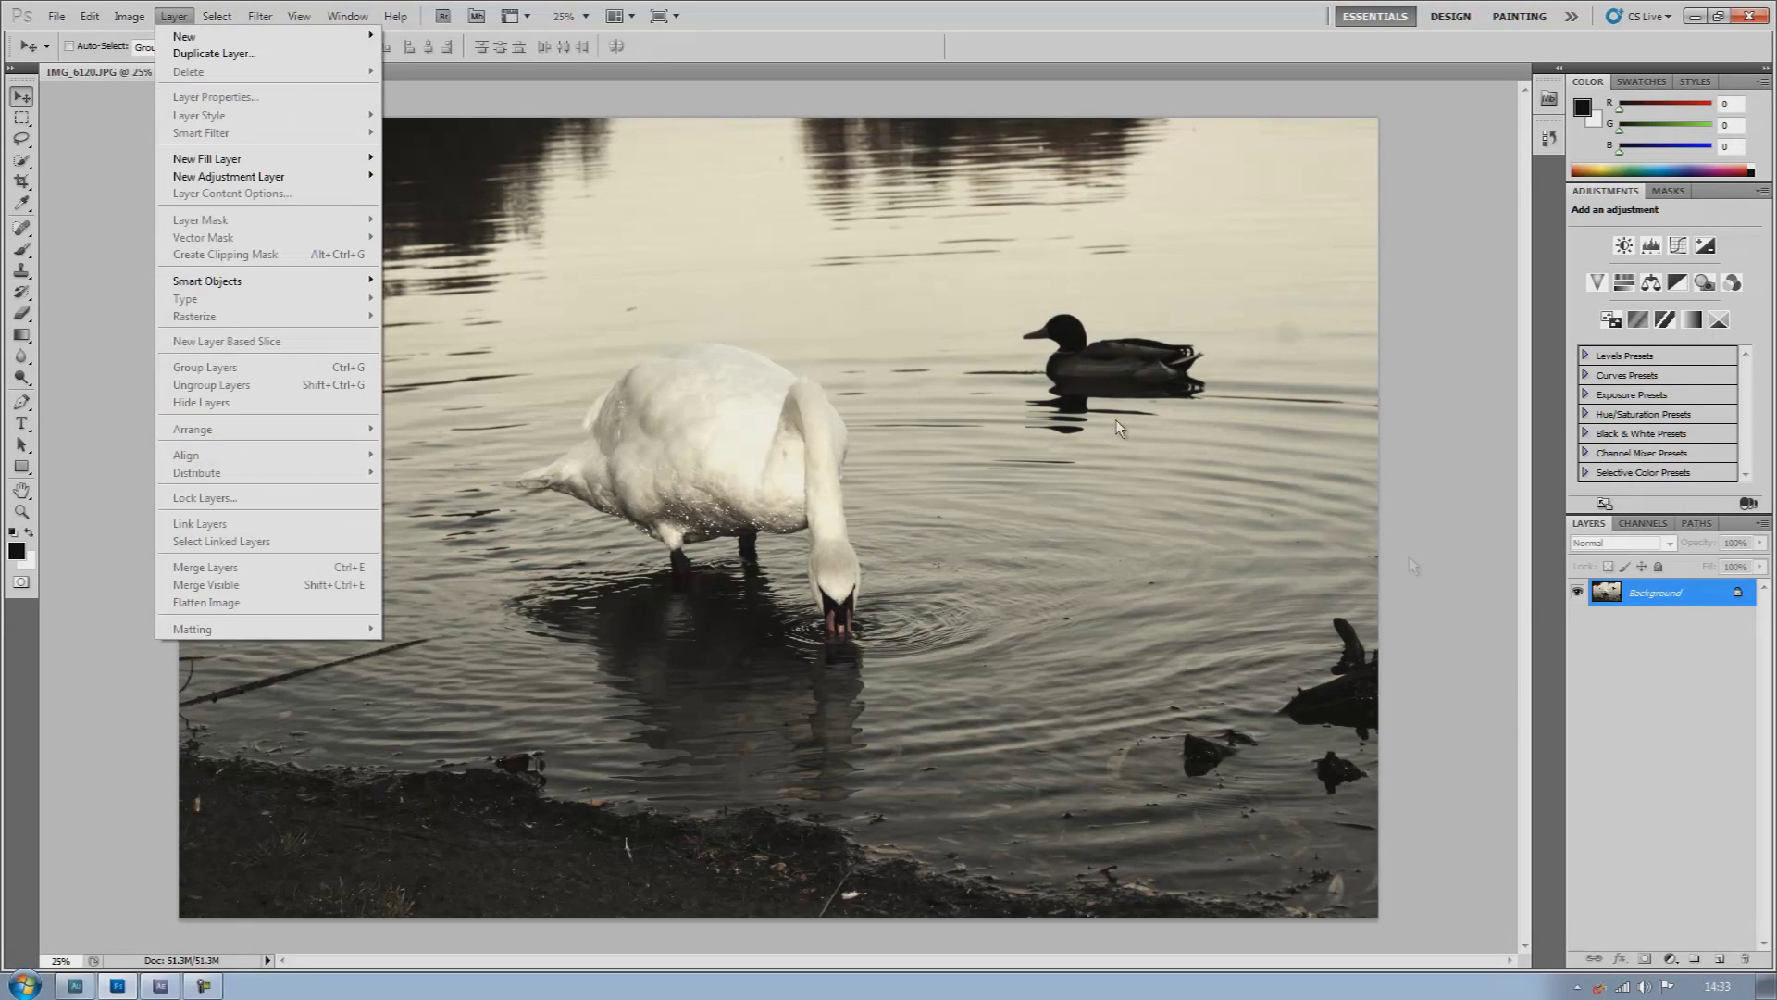
left_click(1653, 576)
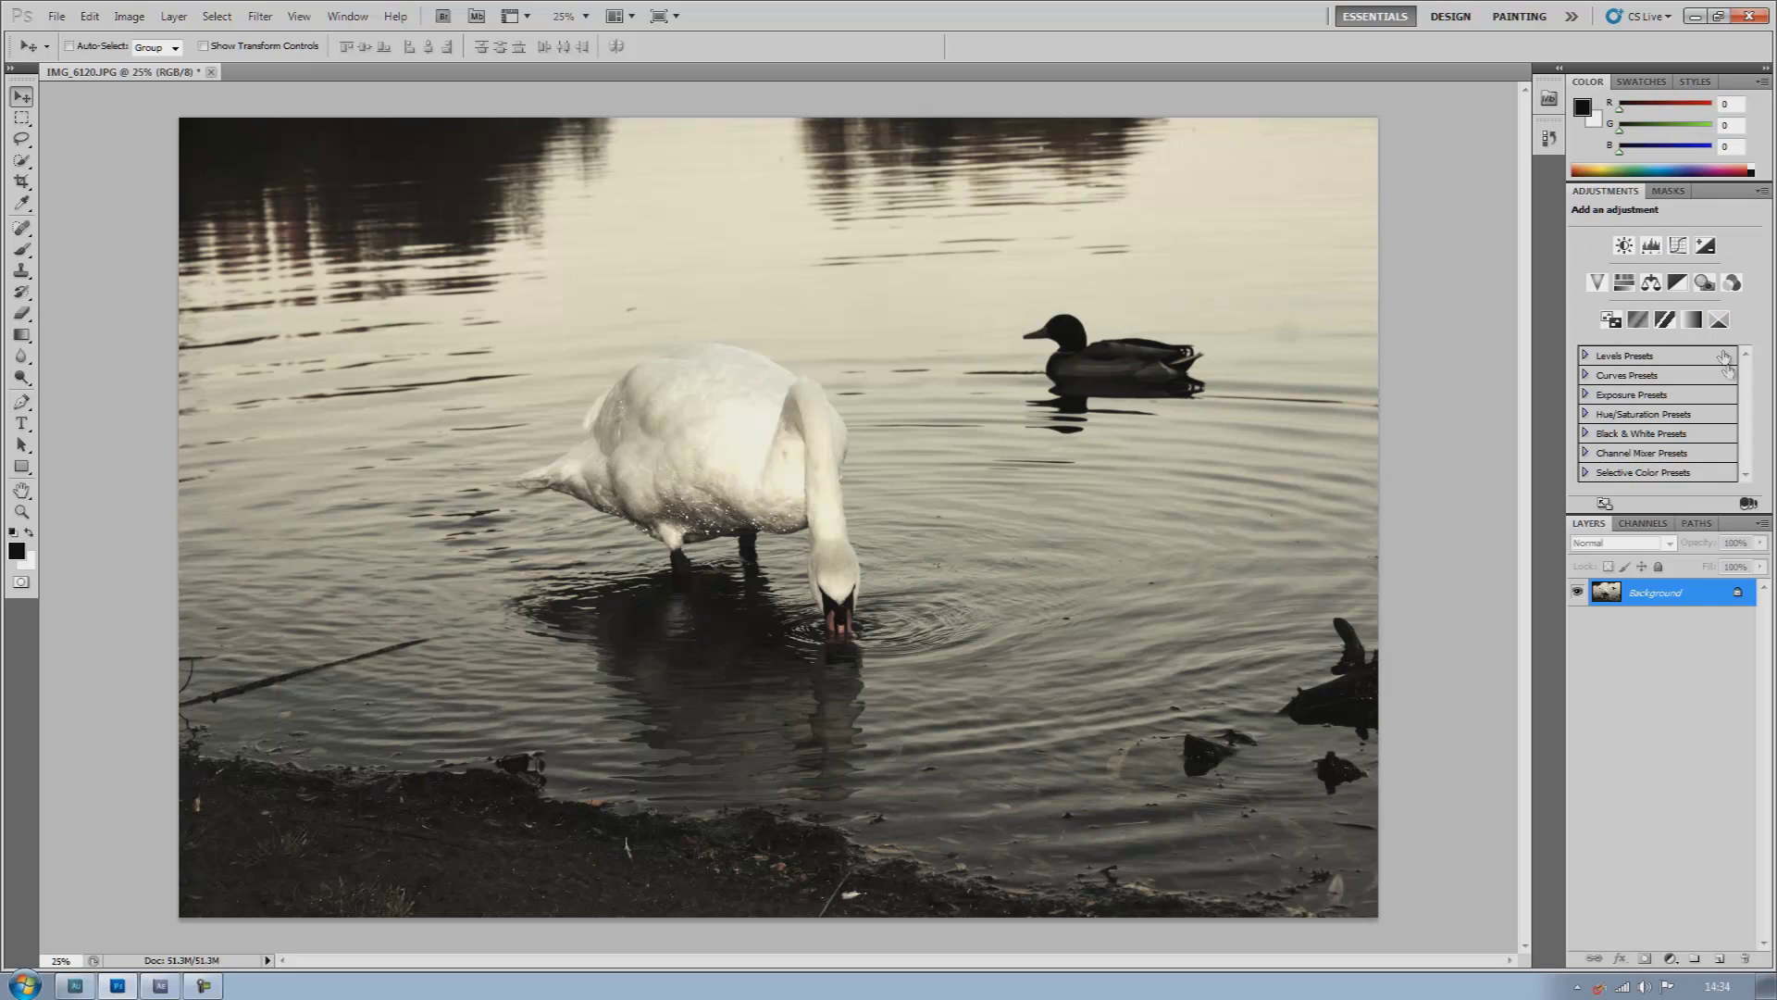
left_click(130, 15)
mouse_move(224, 68)
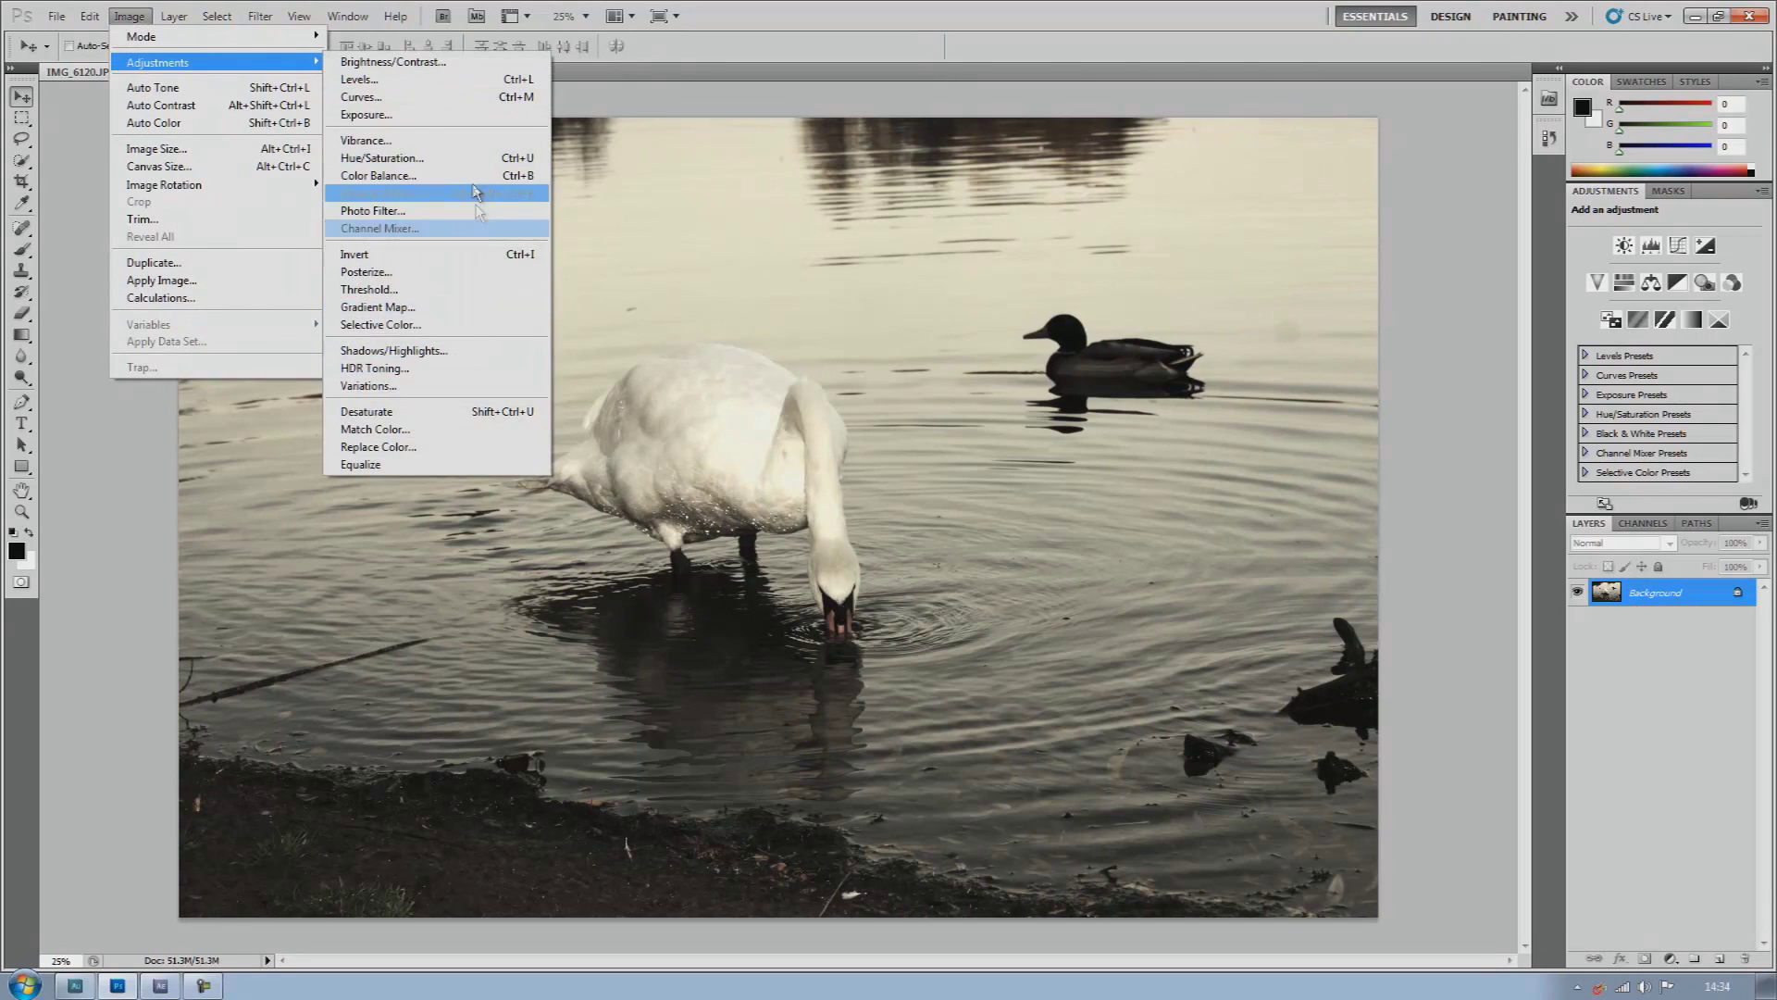
left_click(1484, 625)
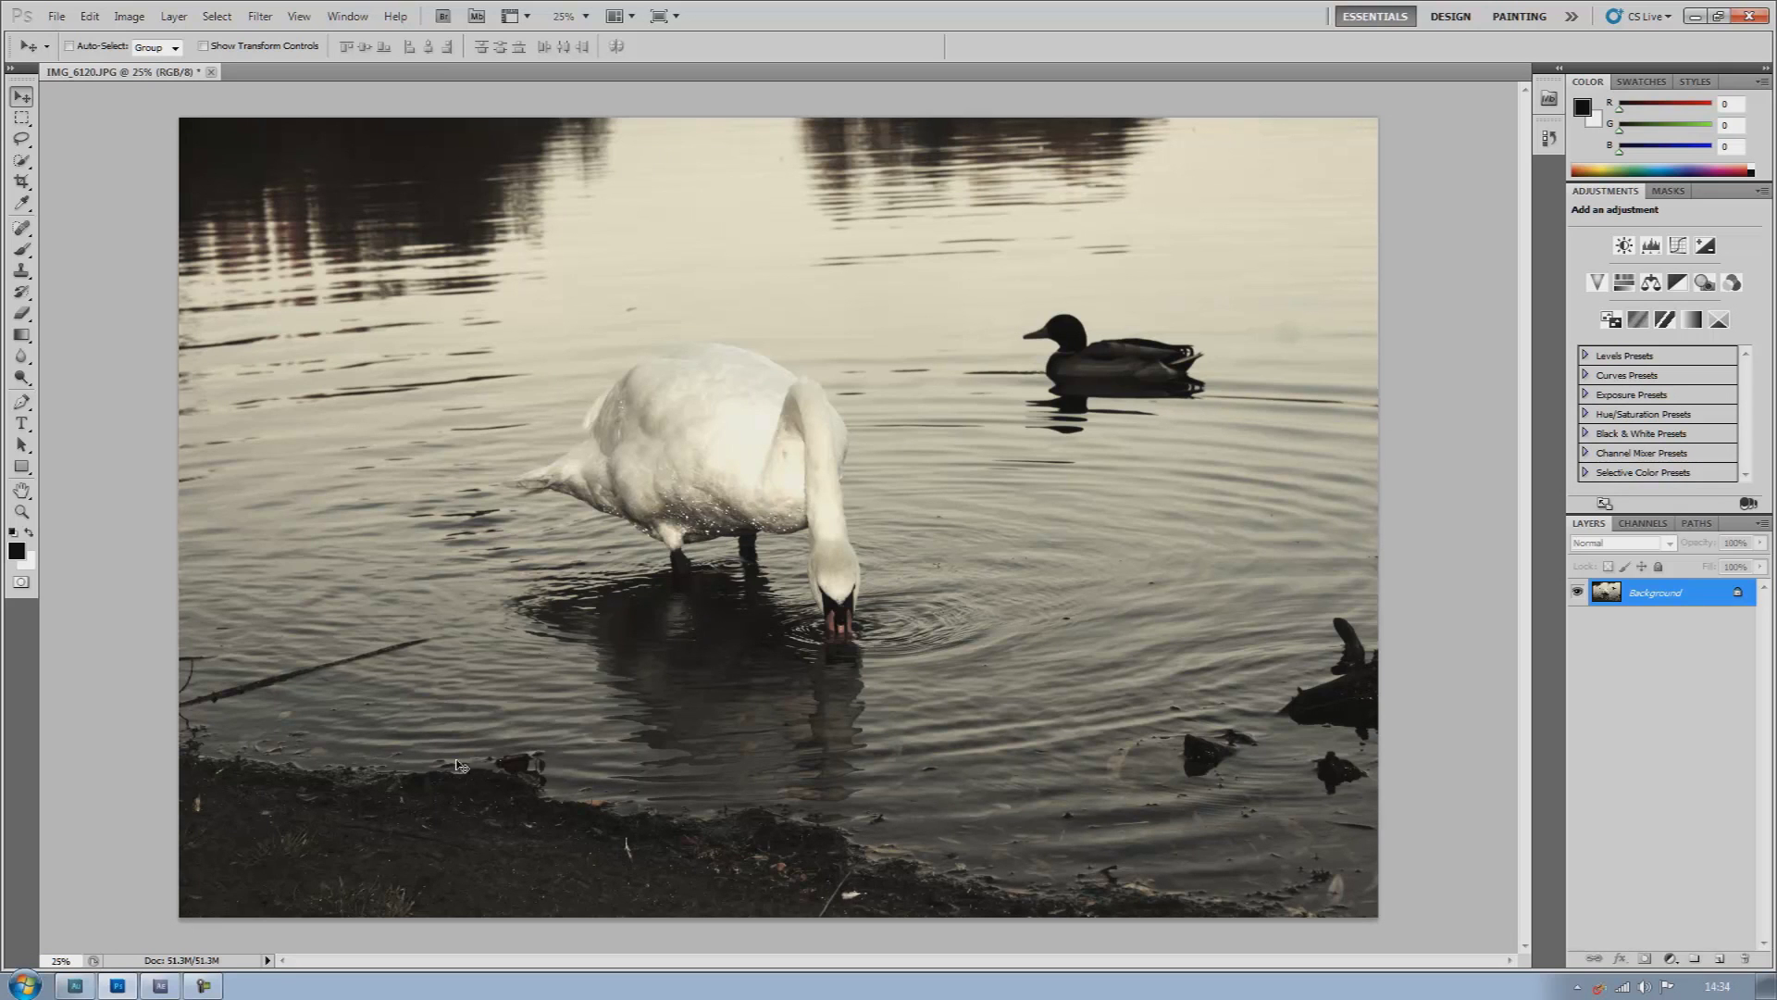
Switch to After Effects and move Comp 1's current time to 0;00;15;03, within the MVI_6697.MOV clip
left_click(174, 992)
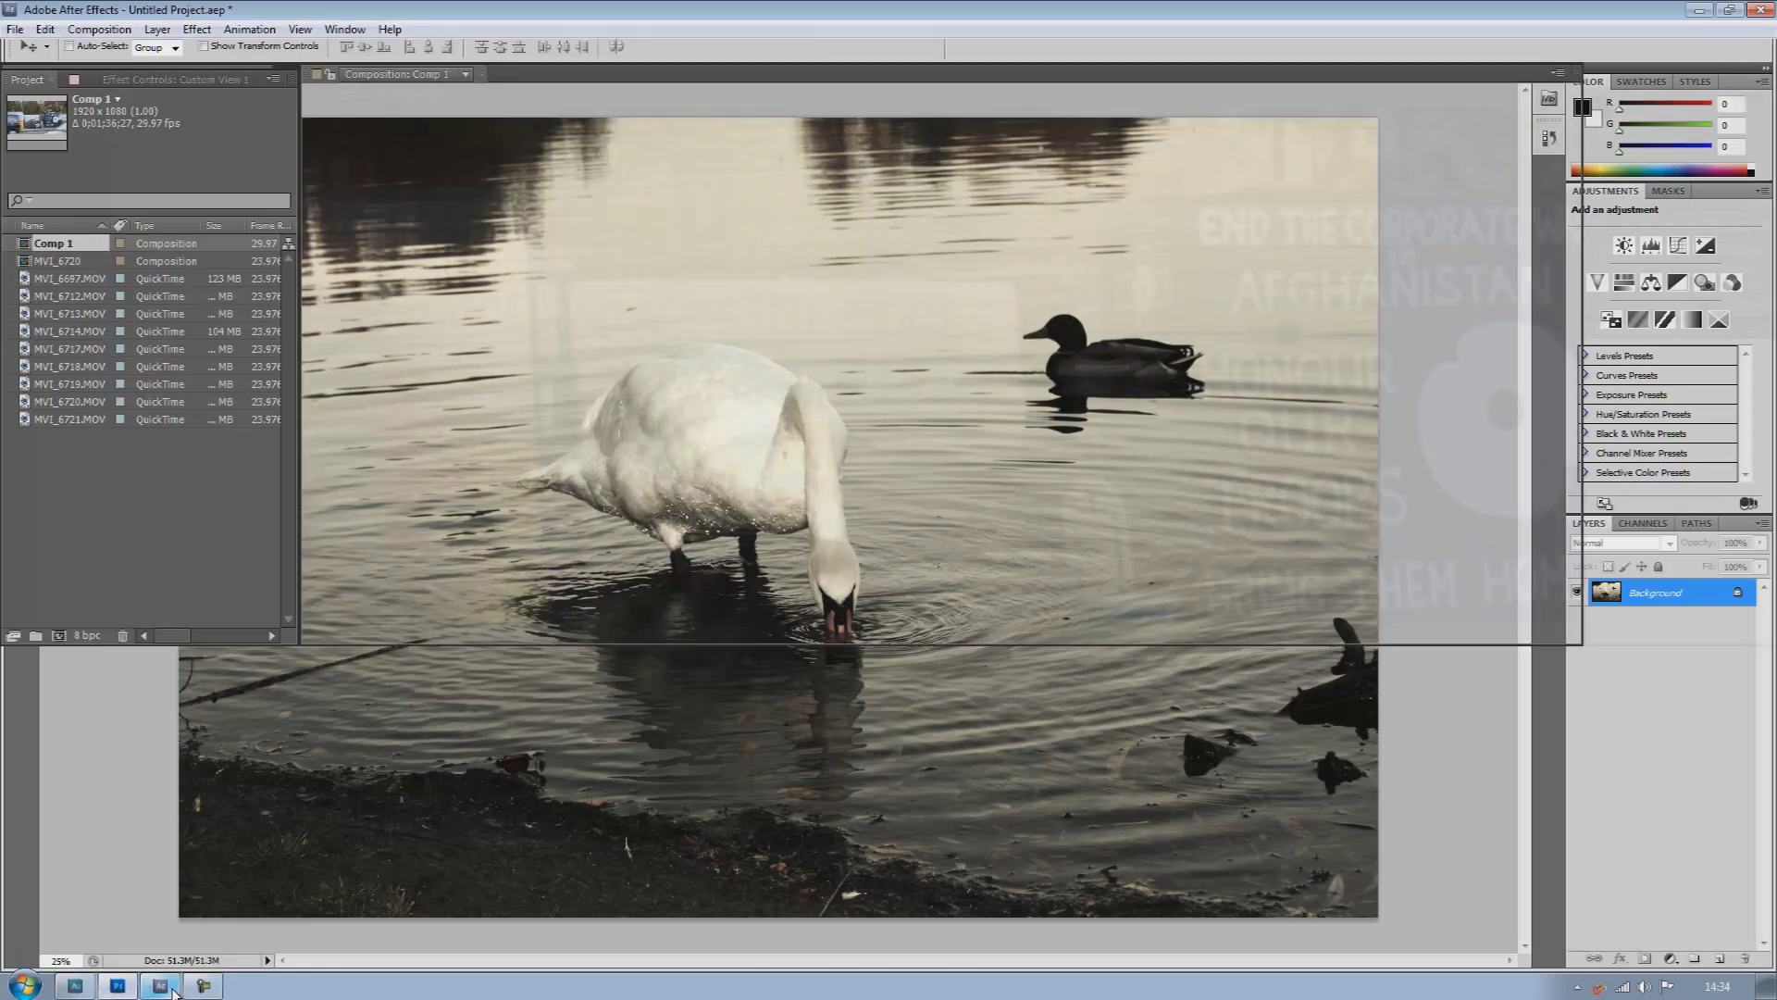
key("period")
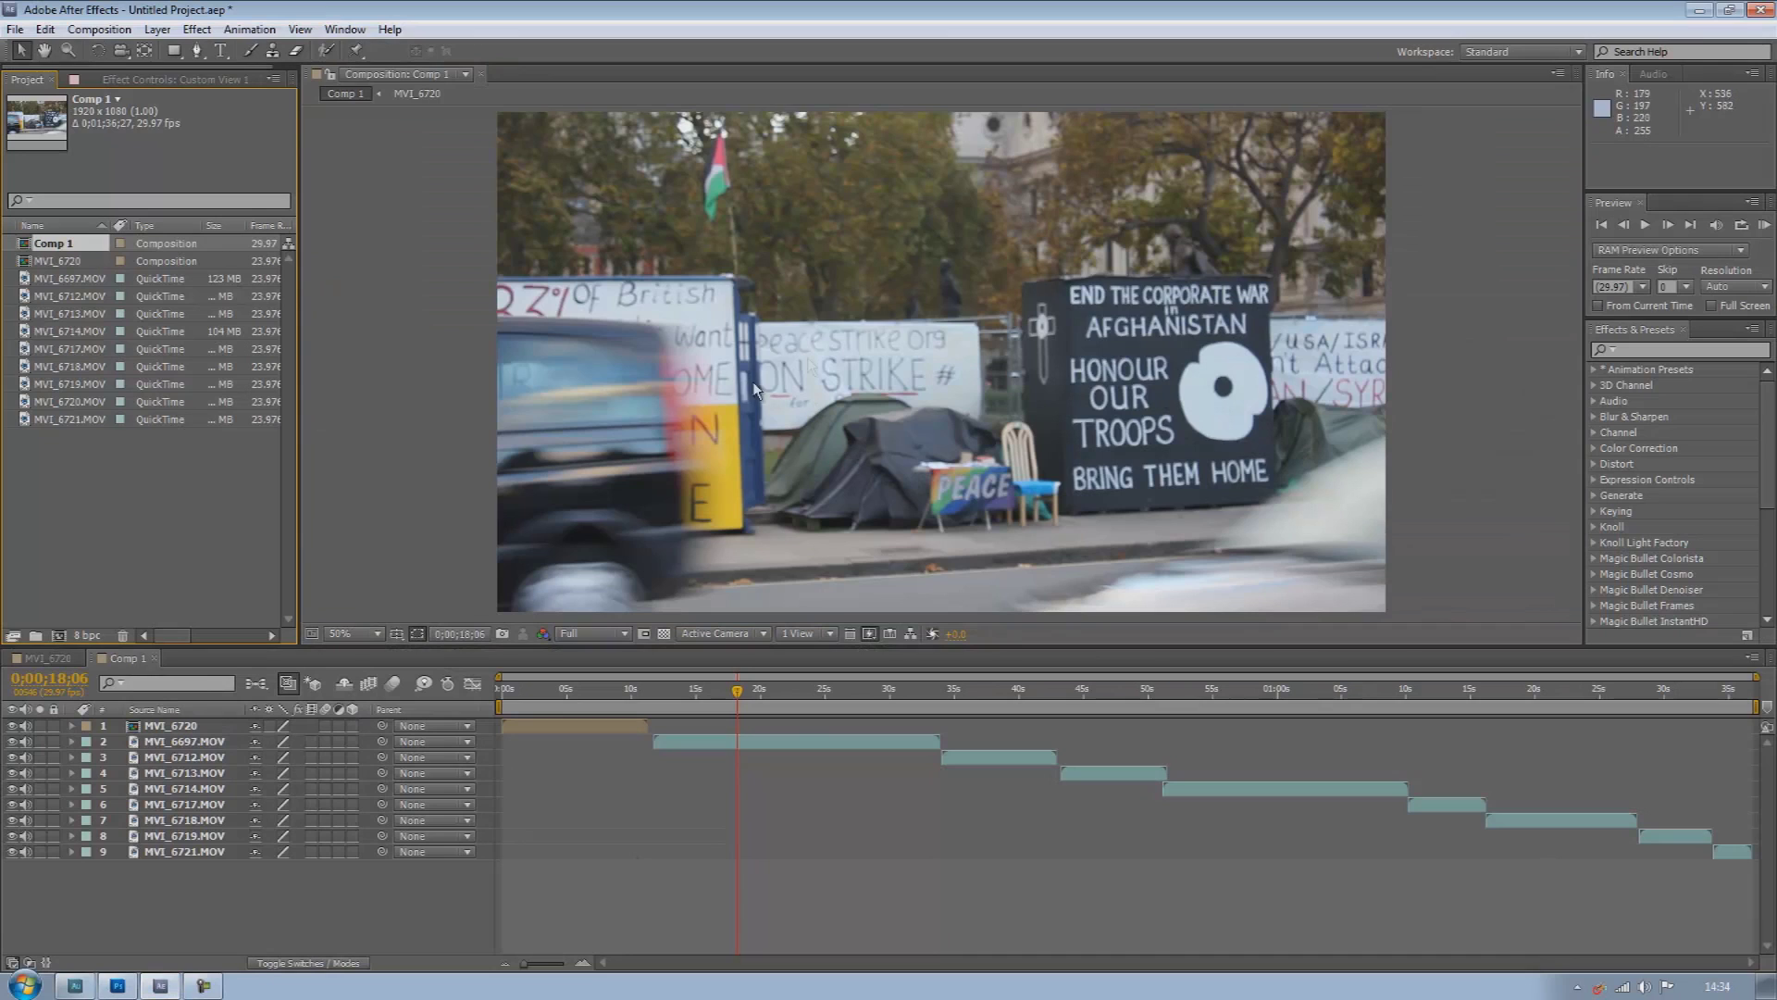
key("Page_Down")
key("Page_Down")
key("Page_Down")
key("Page_Down")
key("Page_Down")
key("Page_Down")
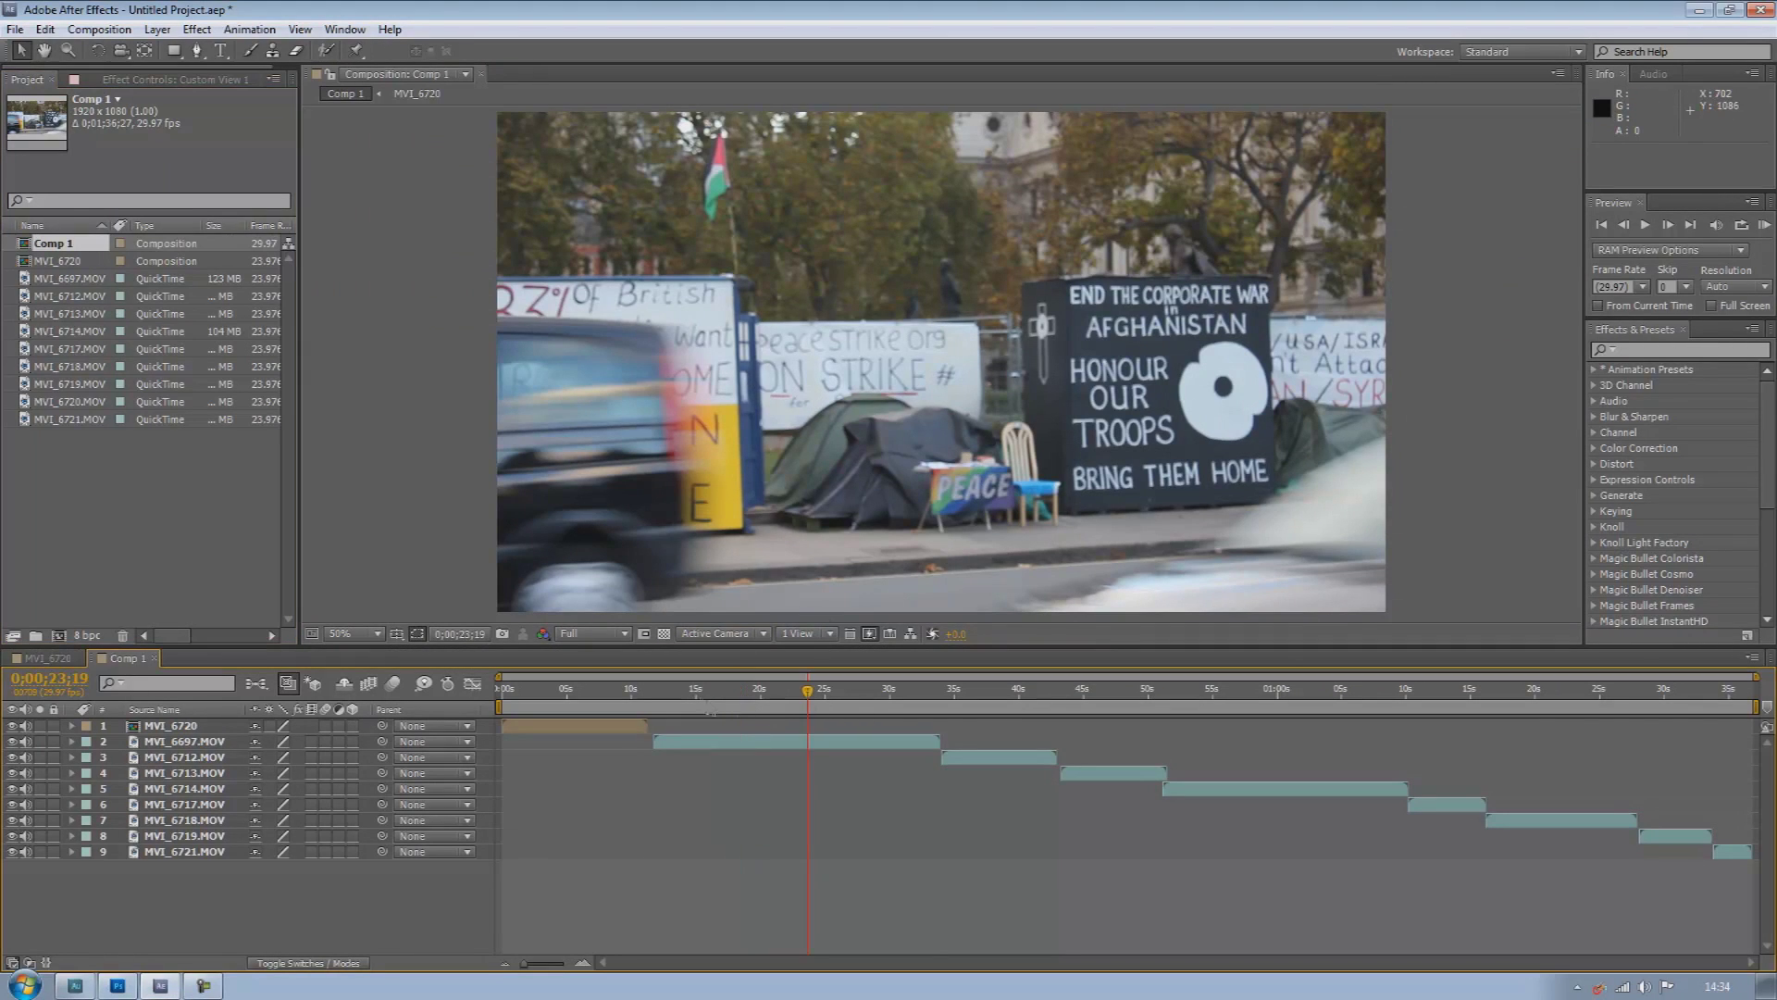
left_click(700, 709)
mouse_move(700, 708)
left_mouse_down()
mouse_move(736, 703)
mouse_move(662, 703)
mouse_move(700, 704)
left_mouse_up()
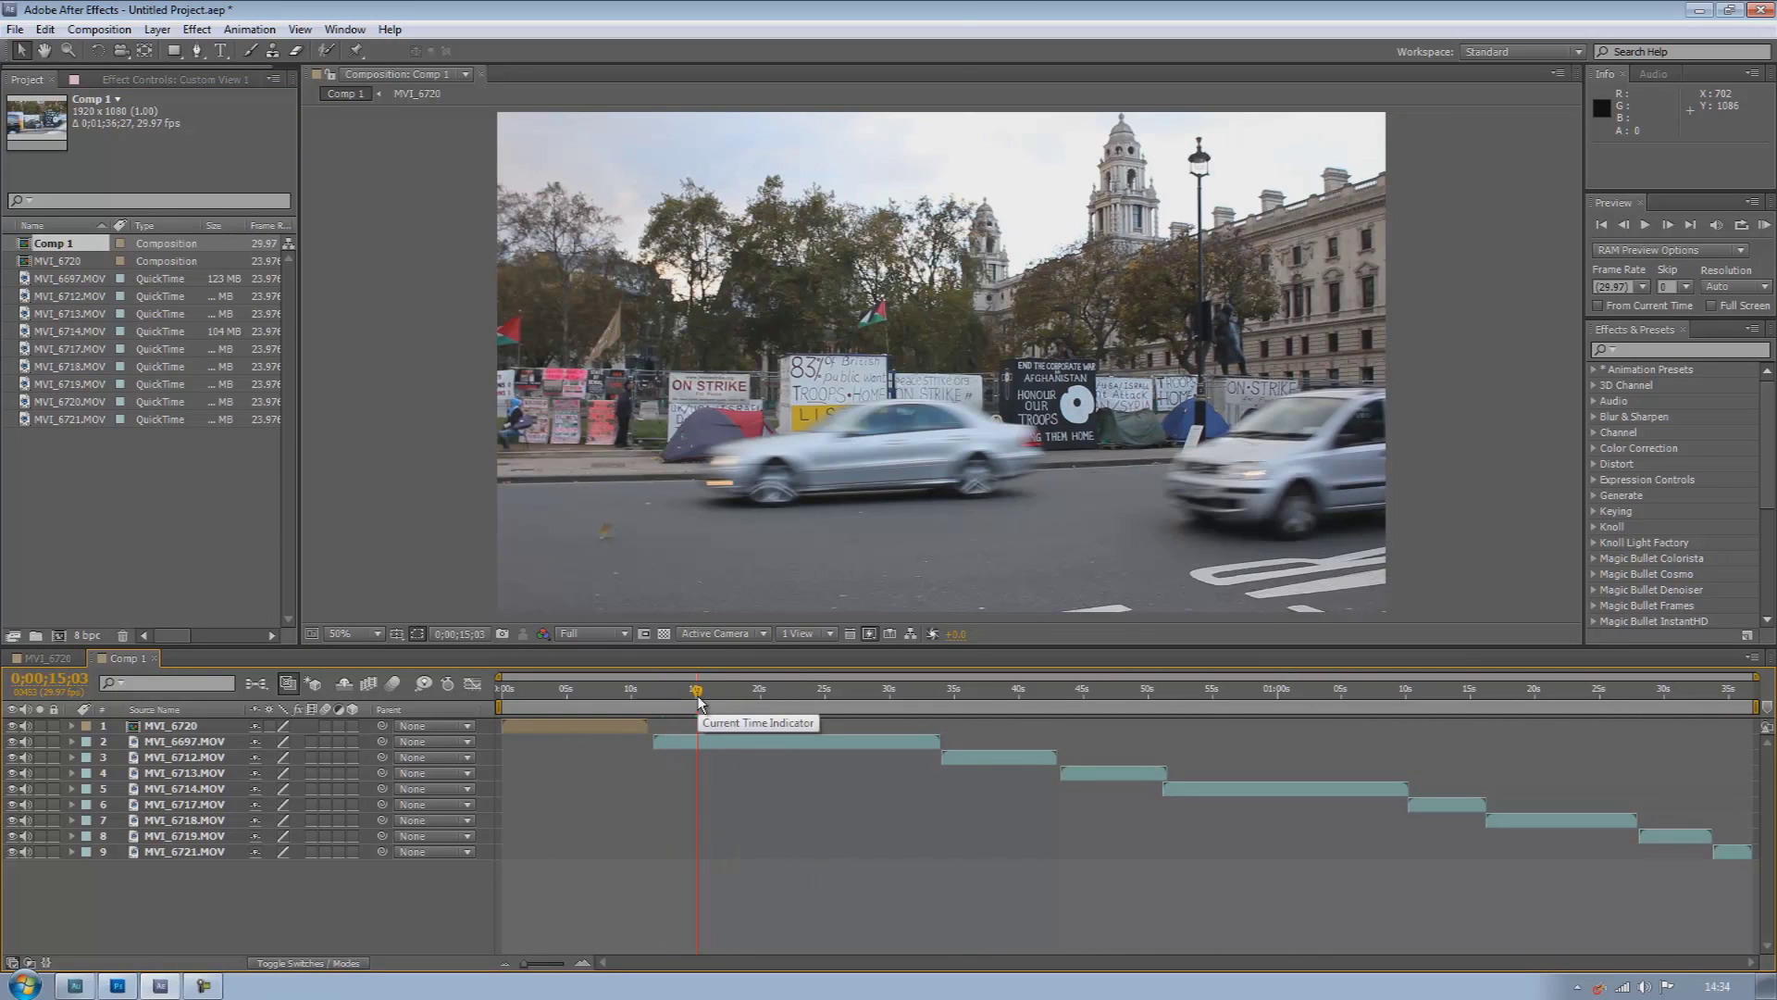
Apply the Magic Bullet Looks effect to the MVI_6697.MOV layer and open its look editor
left_click(197, 28)
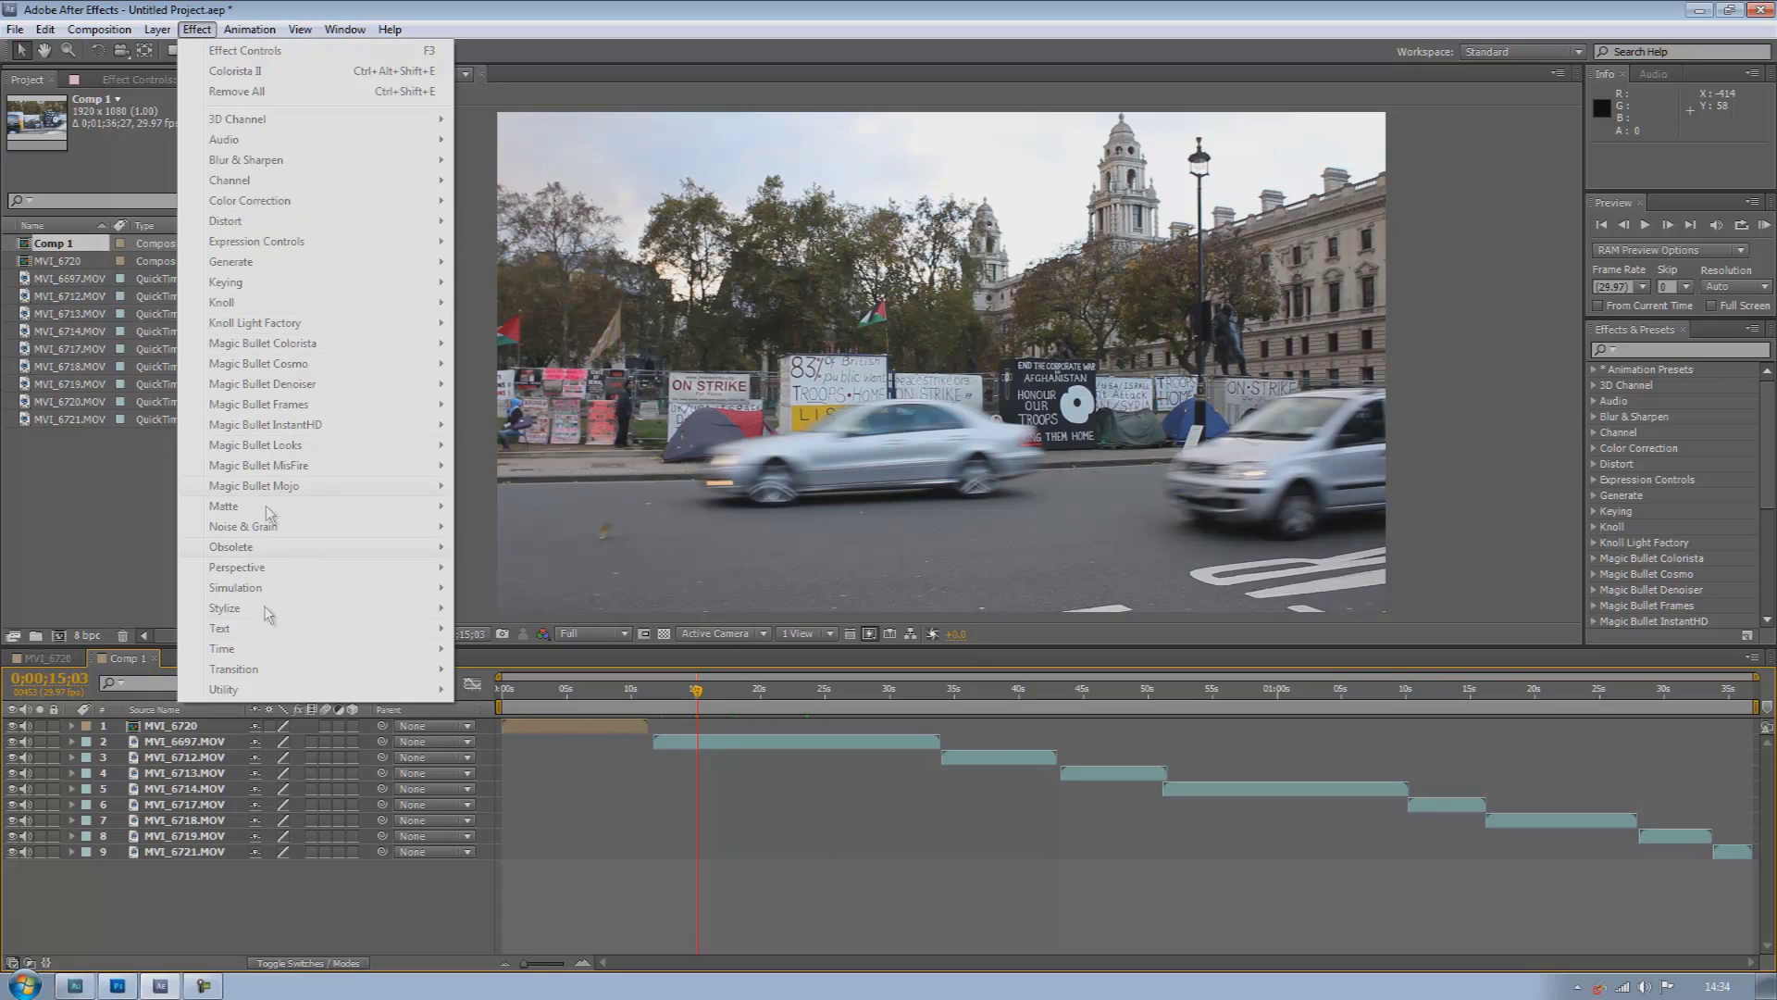
left_click(193, 728)
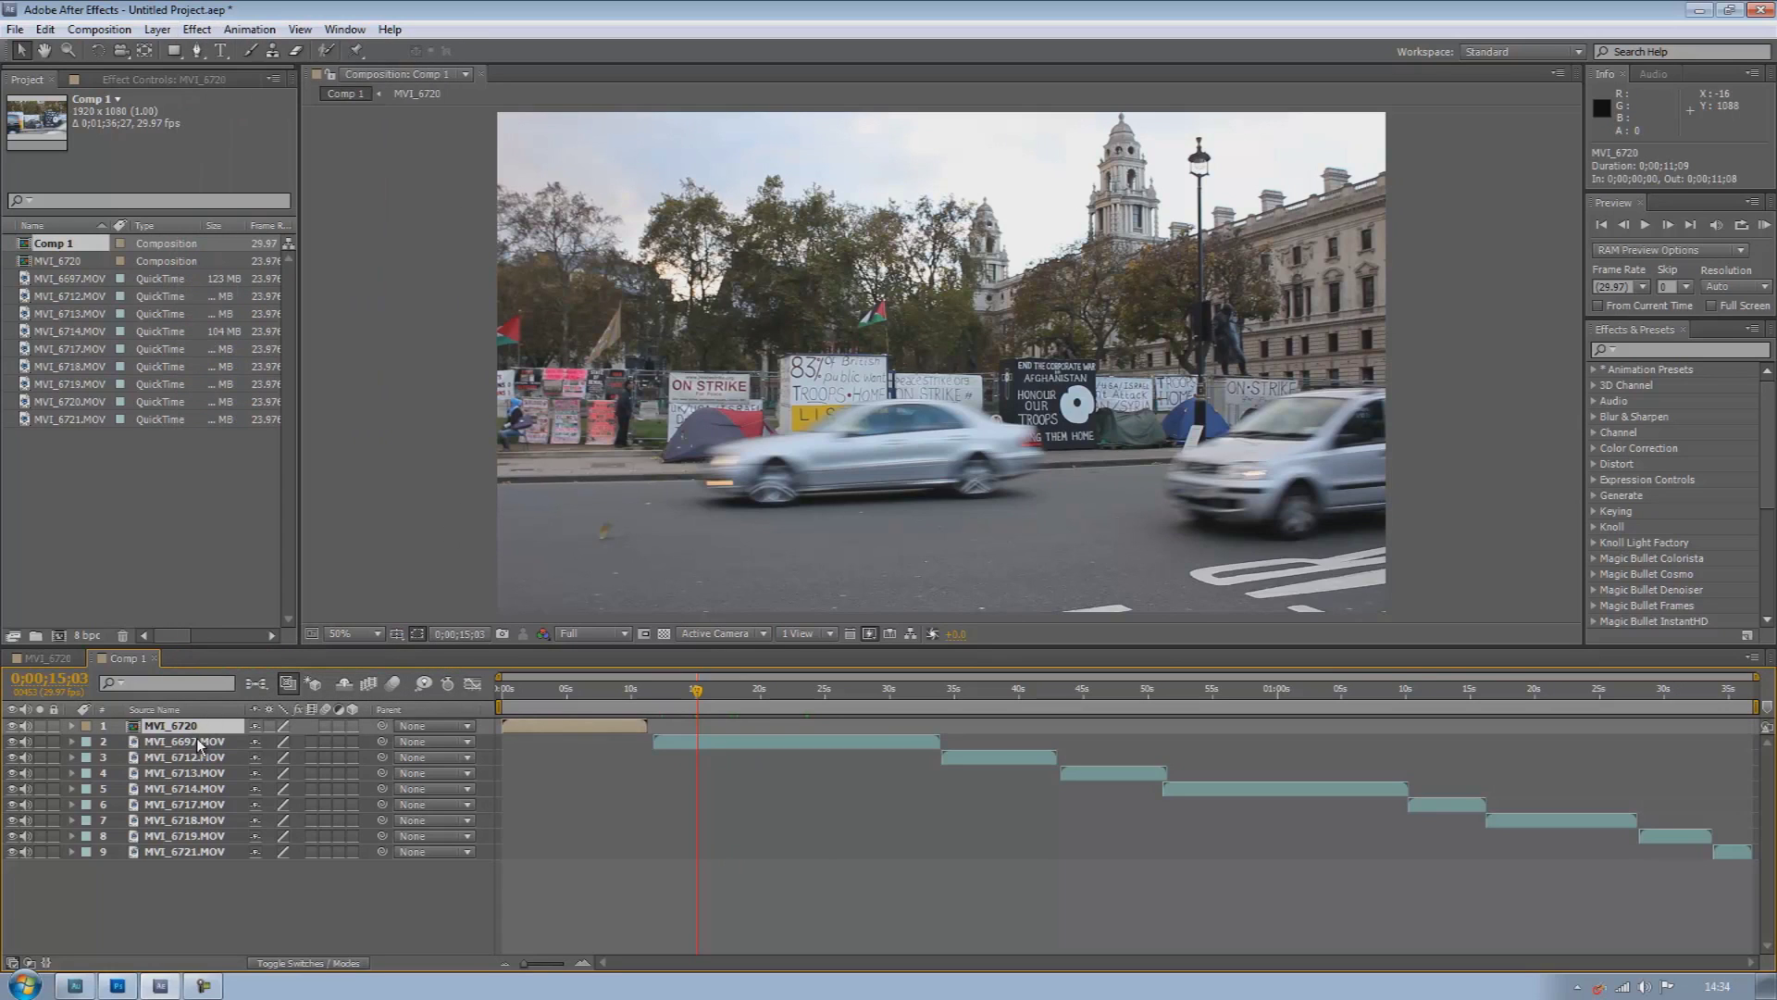
left_click(203, 743)
left_click(198, 29)
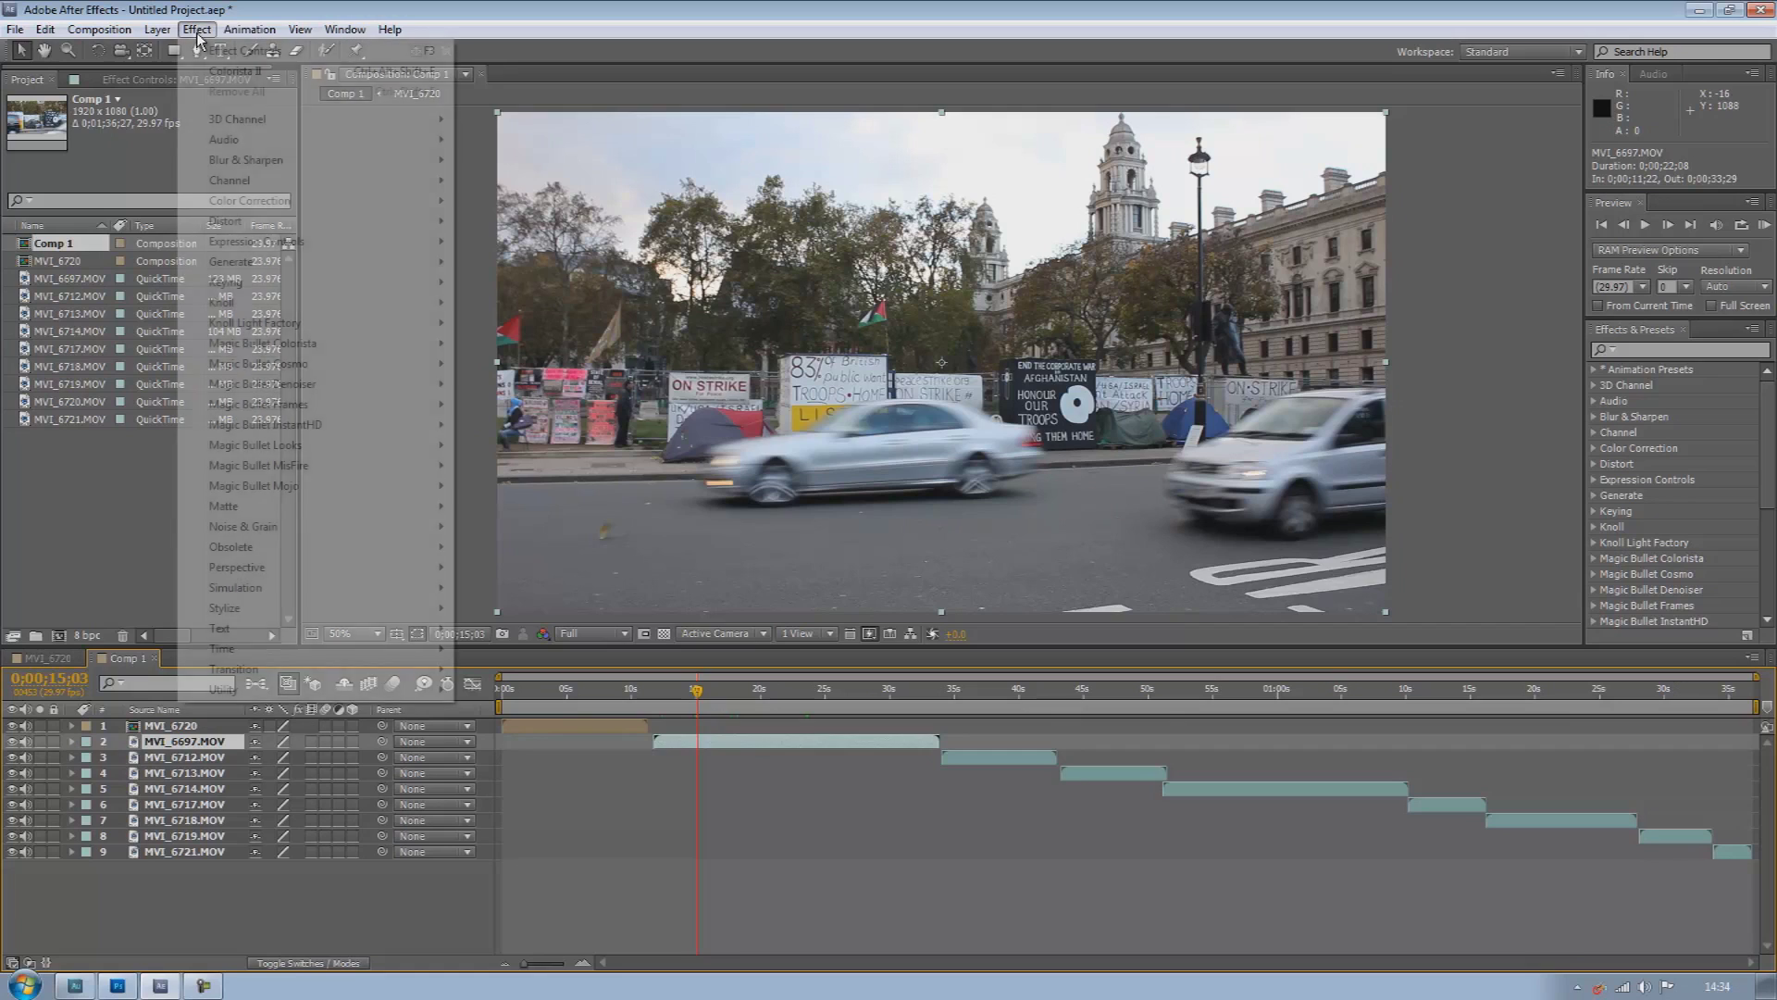
mouse_move(255, 445)
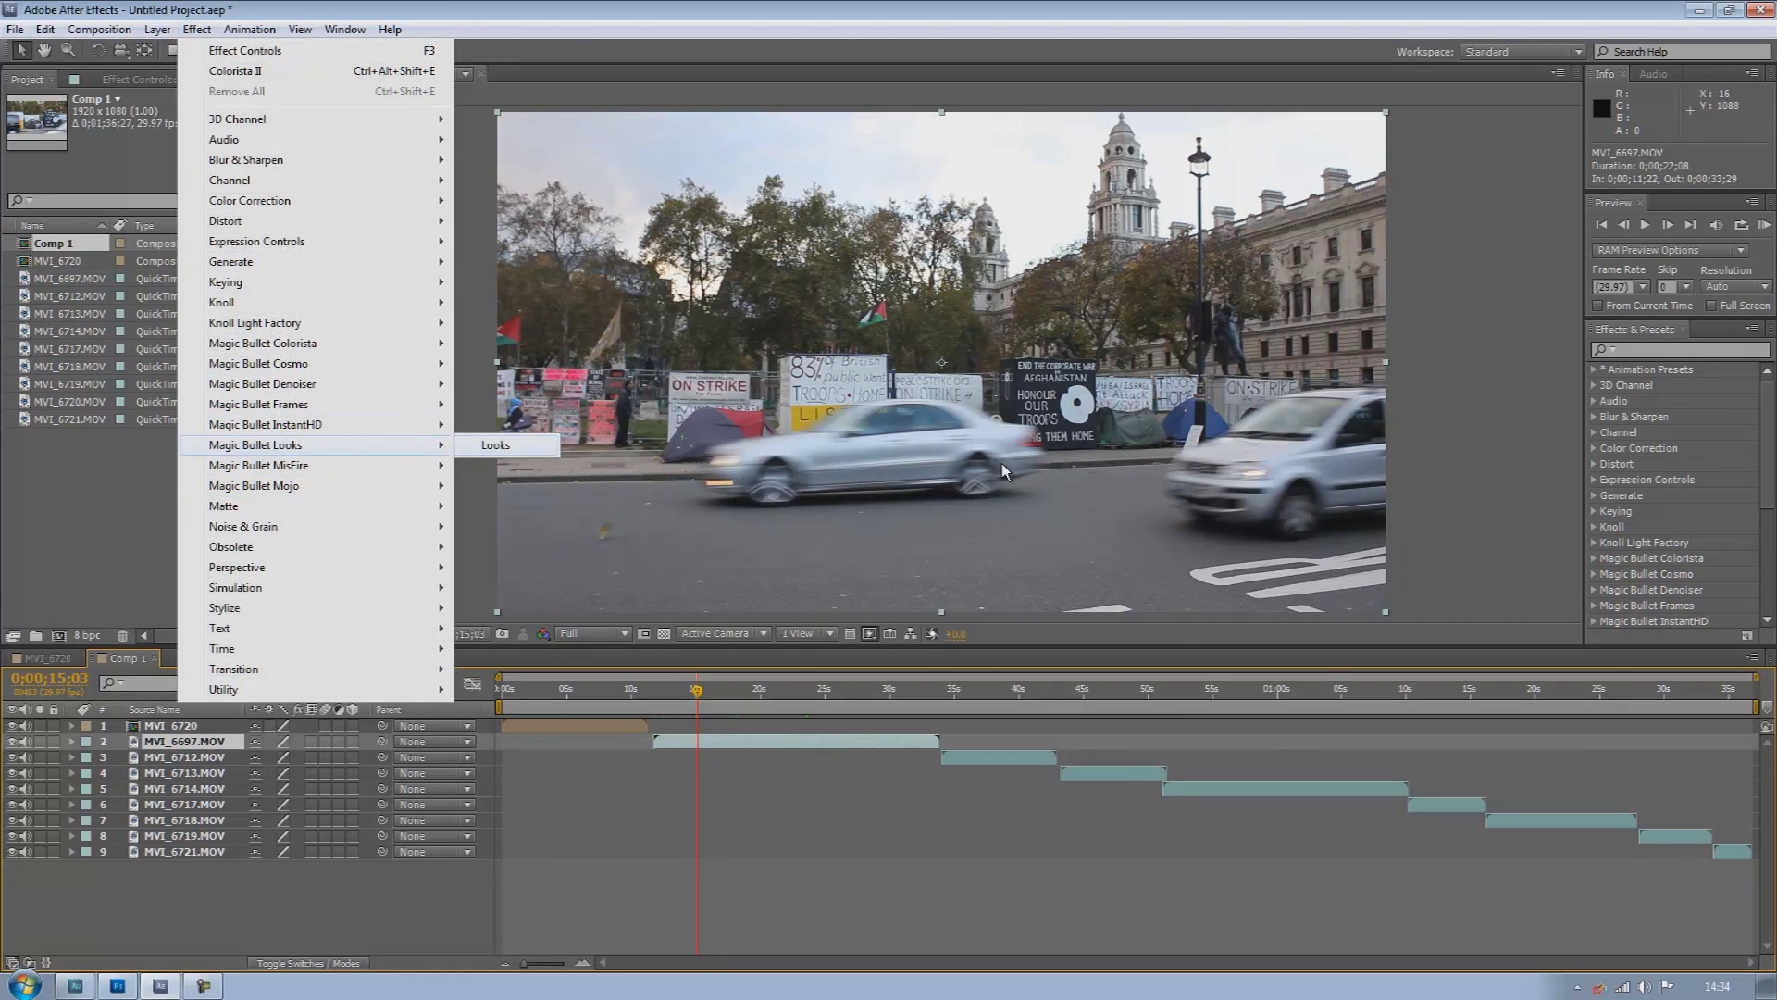
left_click(495, 445)
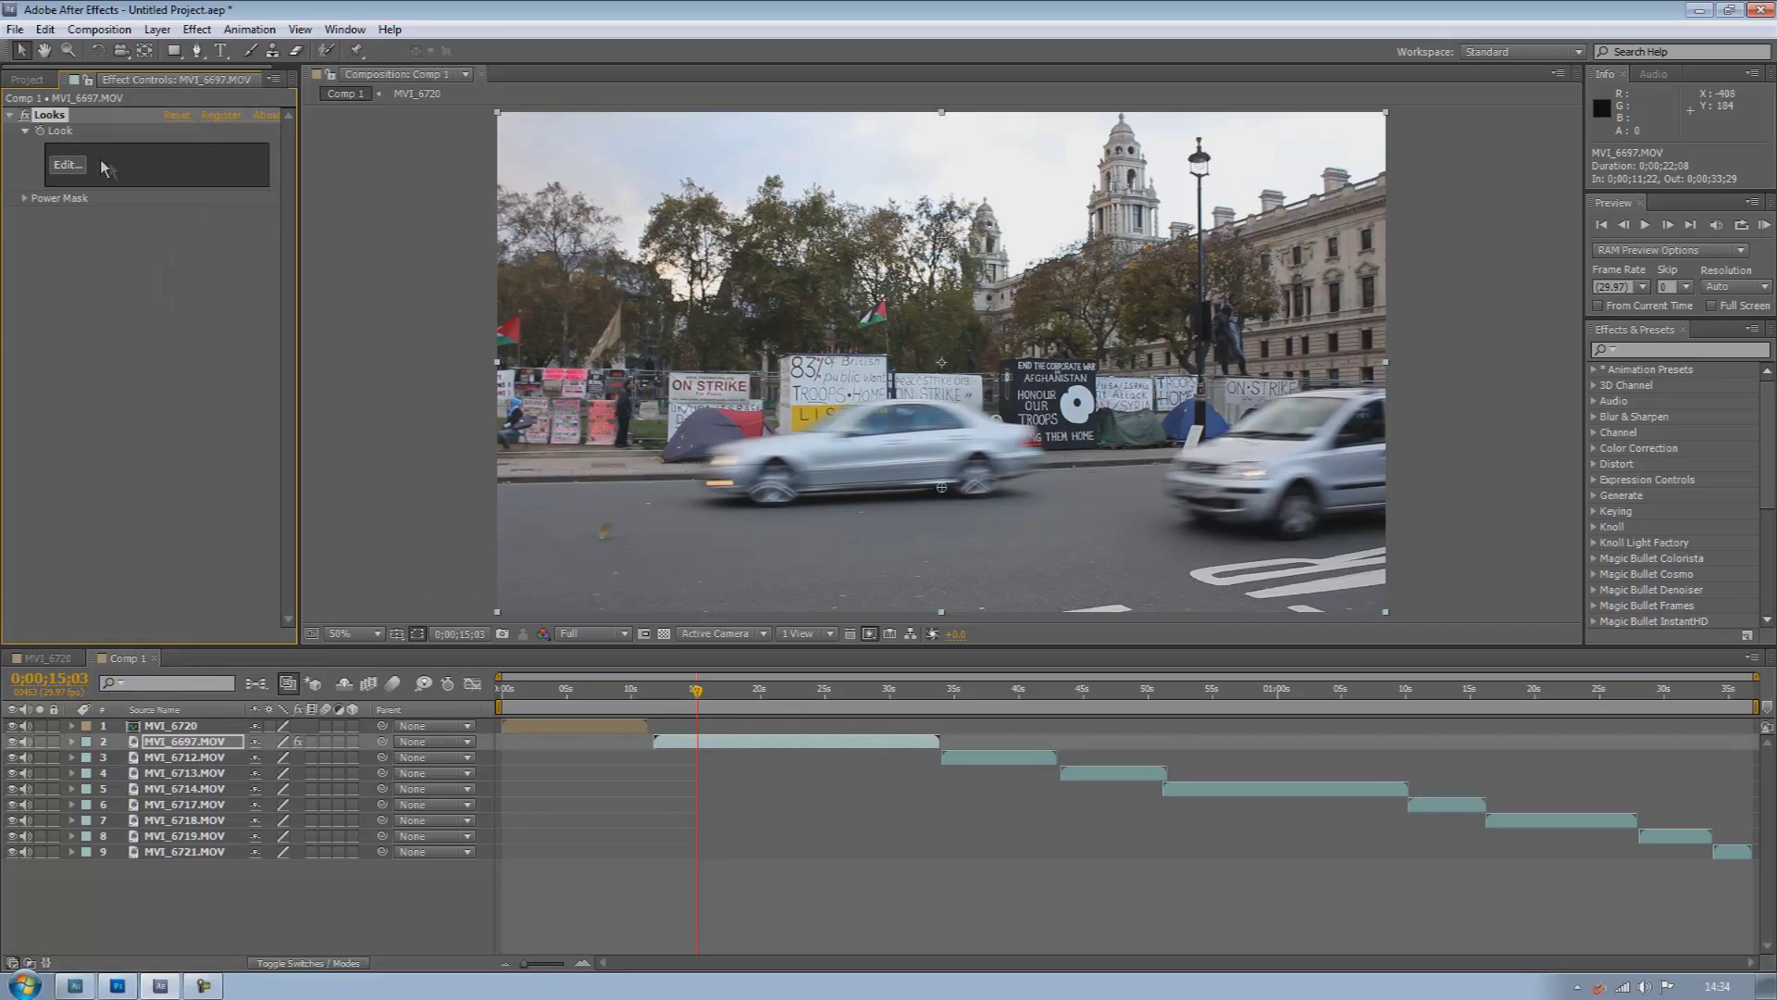
left_click(71, 168)
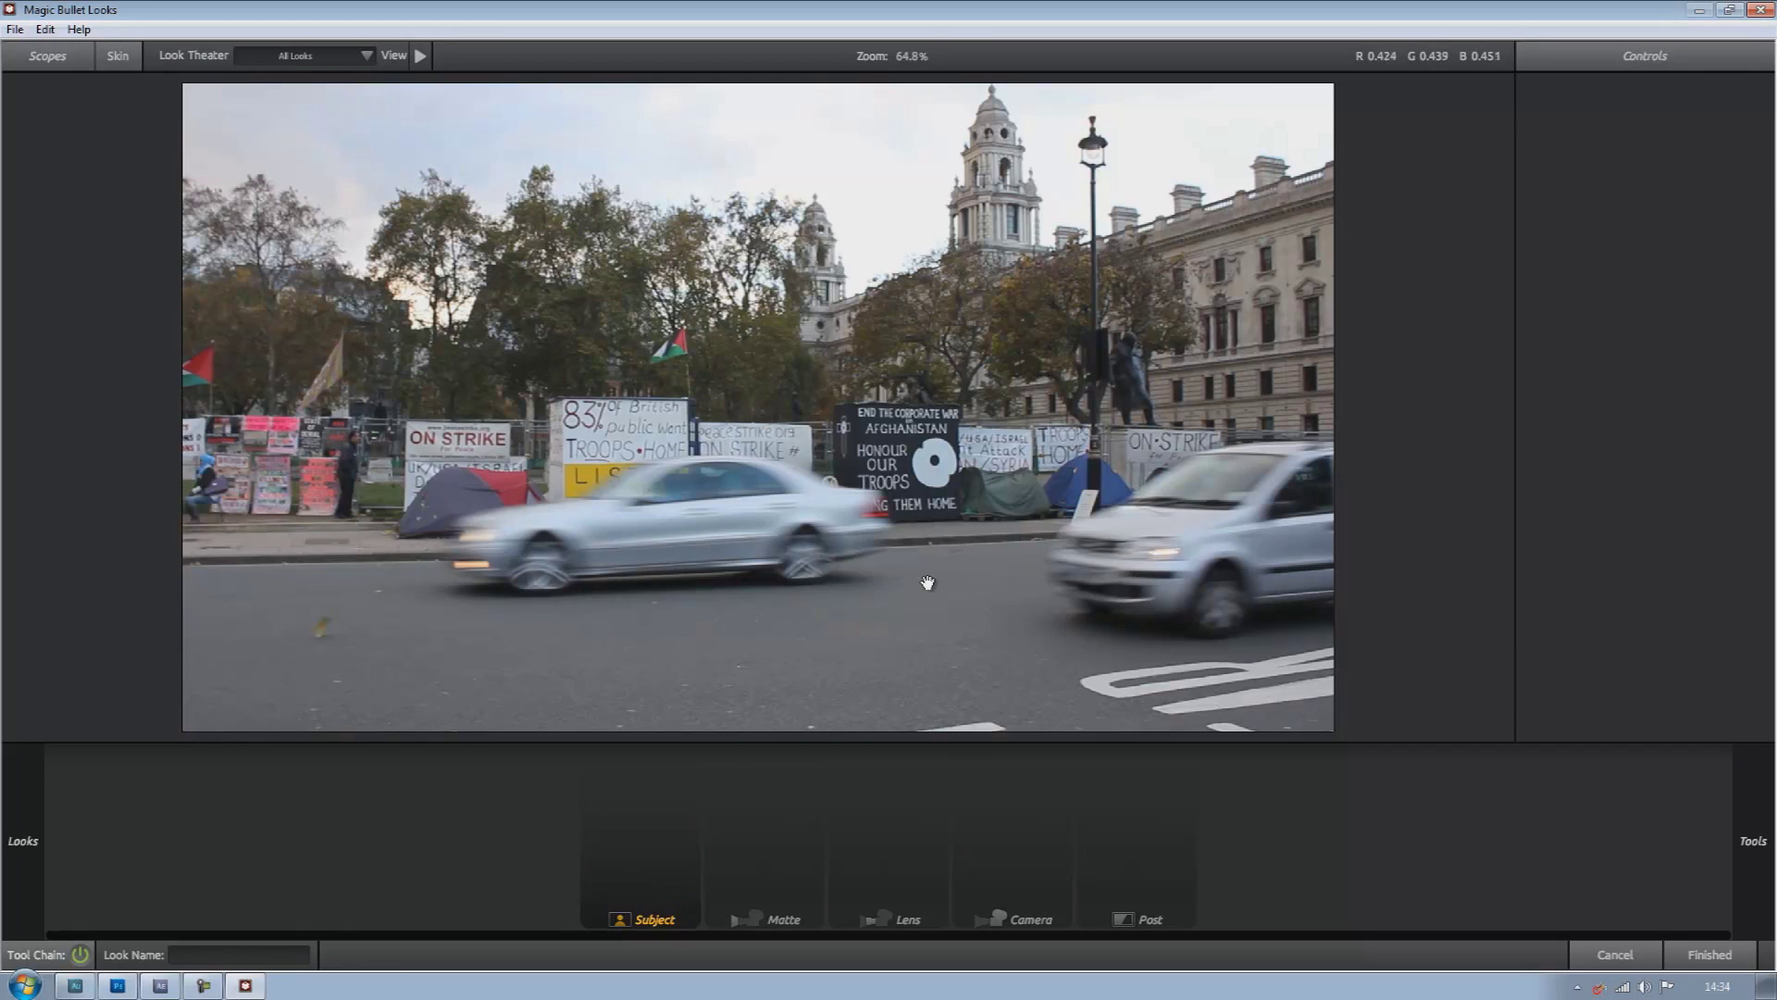
Examine the clip's RGB Parade scope and toggle the skin overlay on and off
left_click(44, 57)
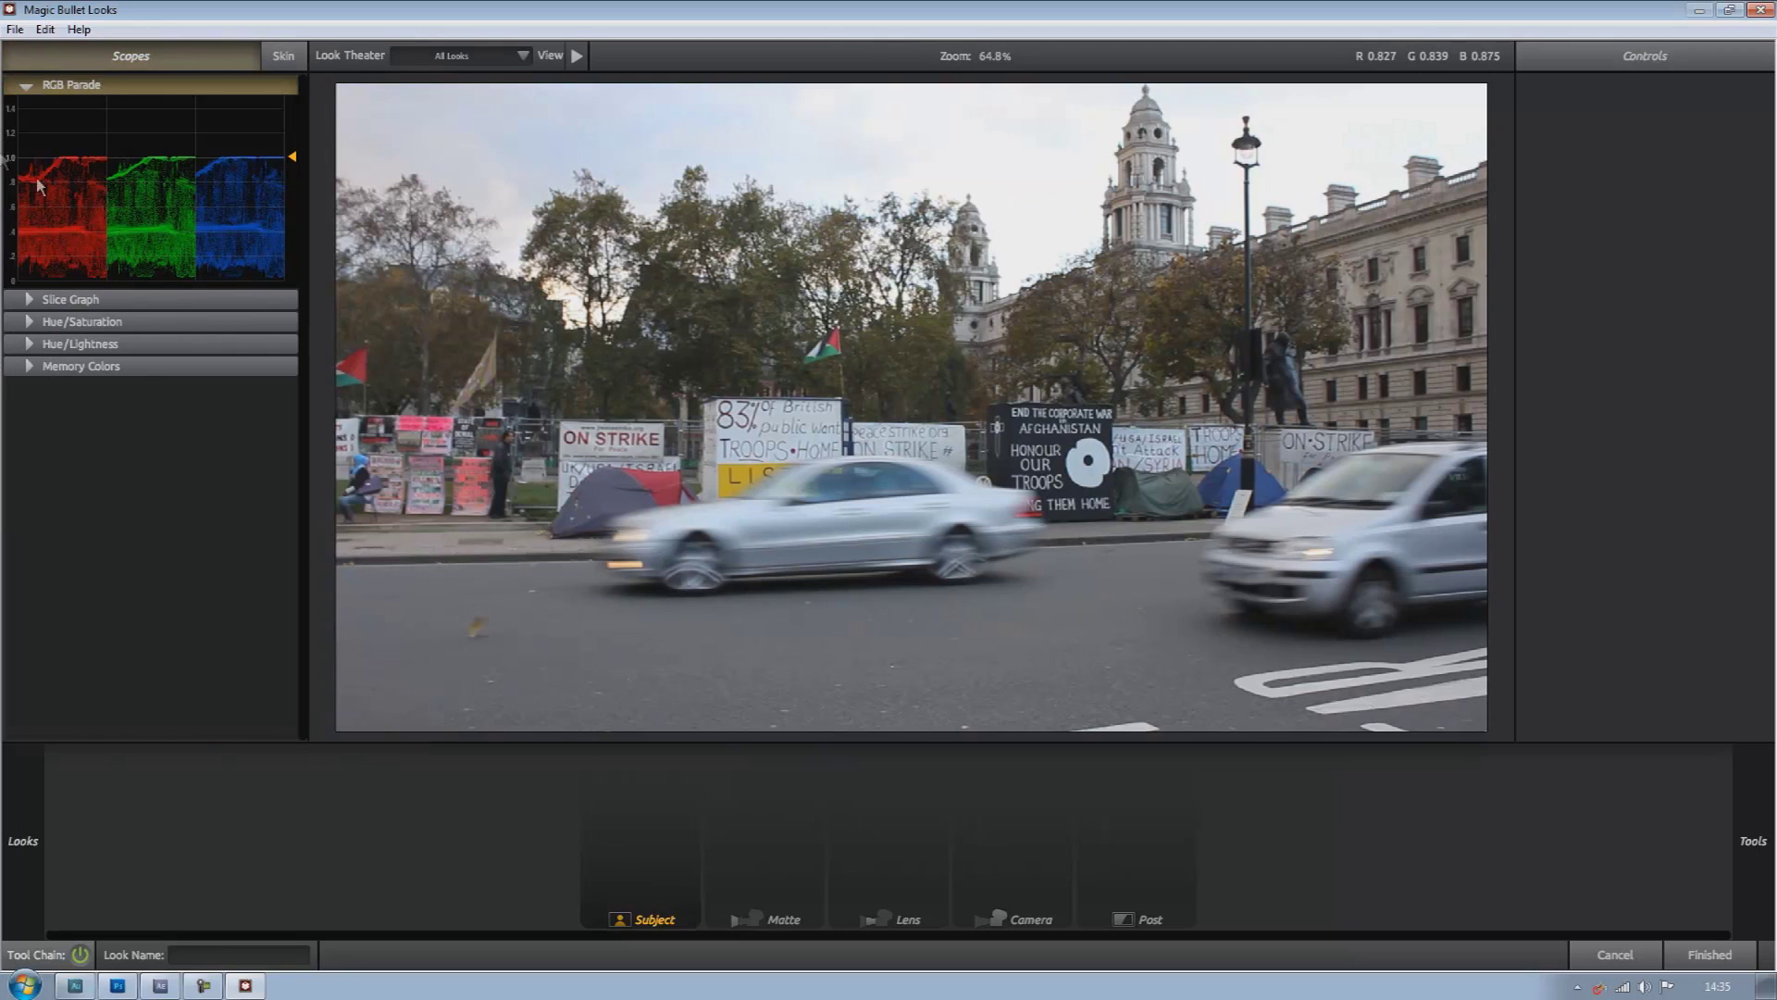
left_click(96, 67)
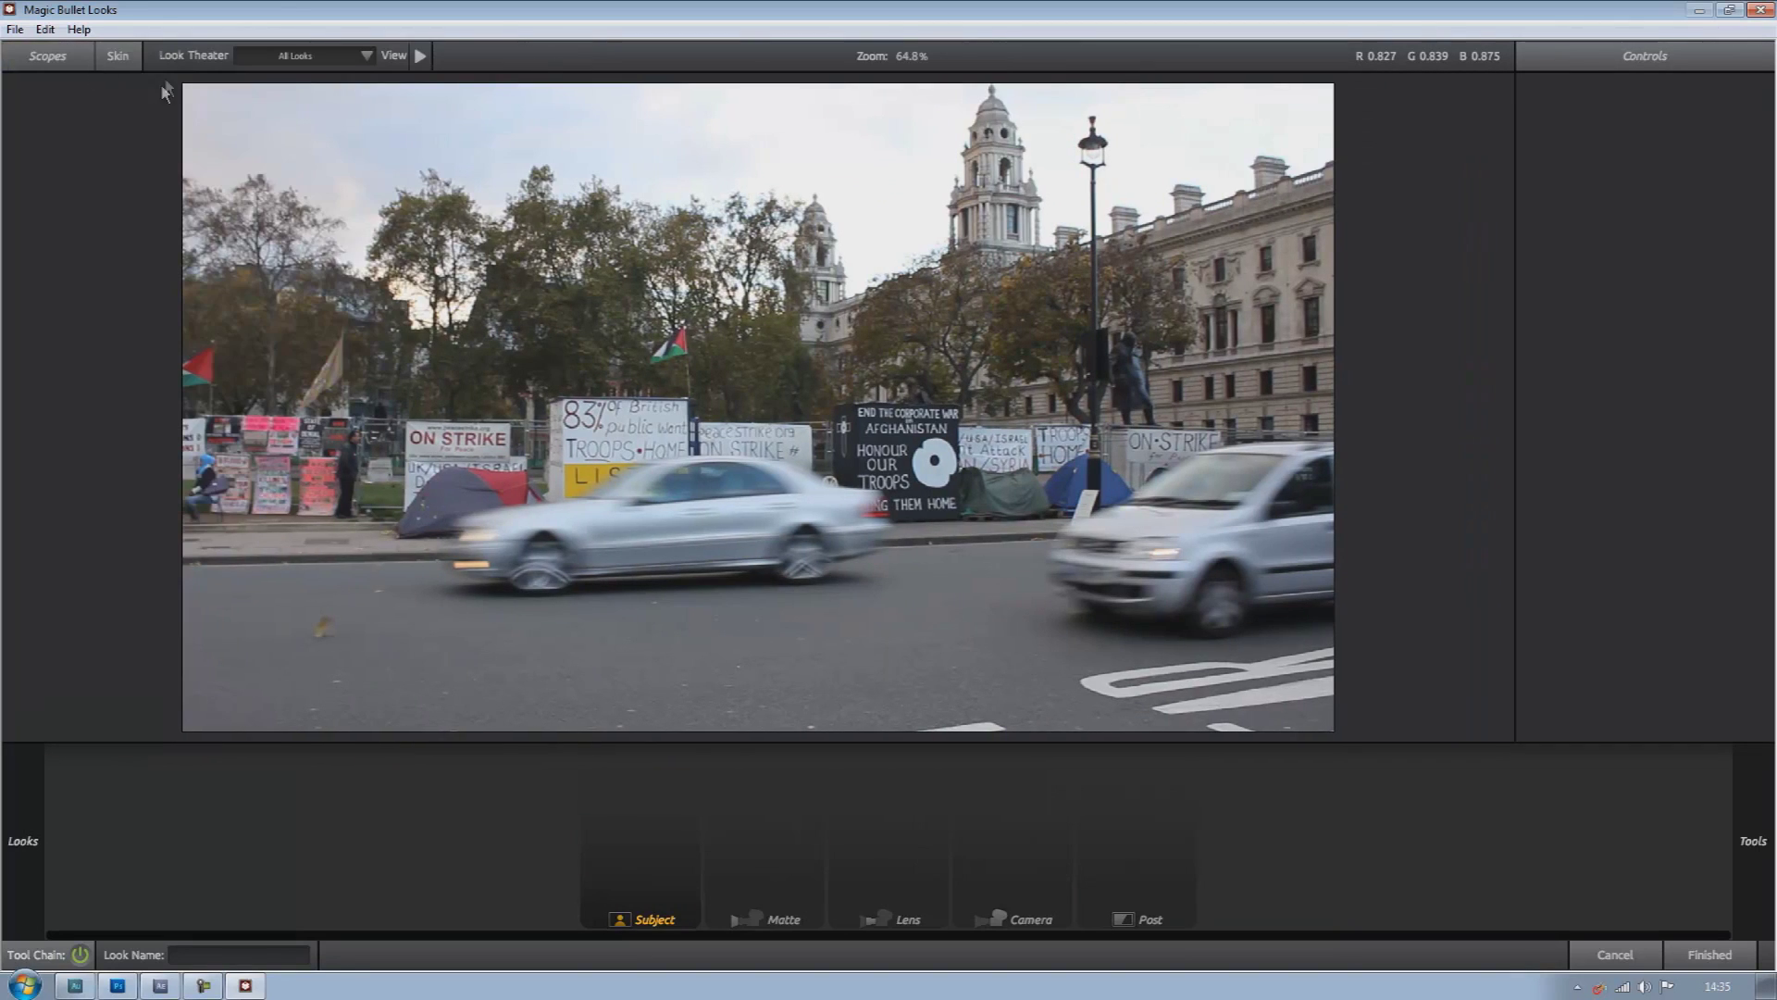
left_click(113, 61)
left_click(113, 61)
Browse the preset looks in the Basic, Cinematic, Monochromatic and Stylized categories
mouse_move(80, 396)
mouse_move(5, 444)
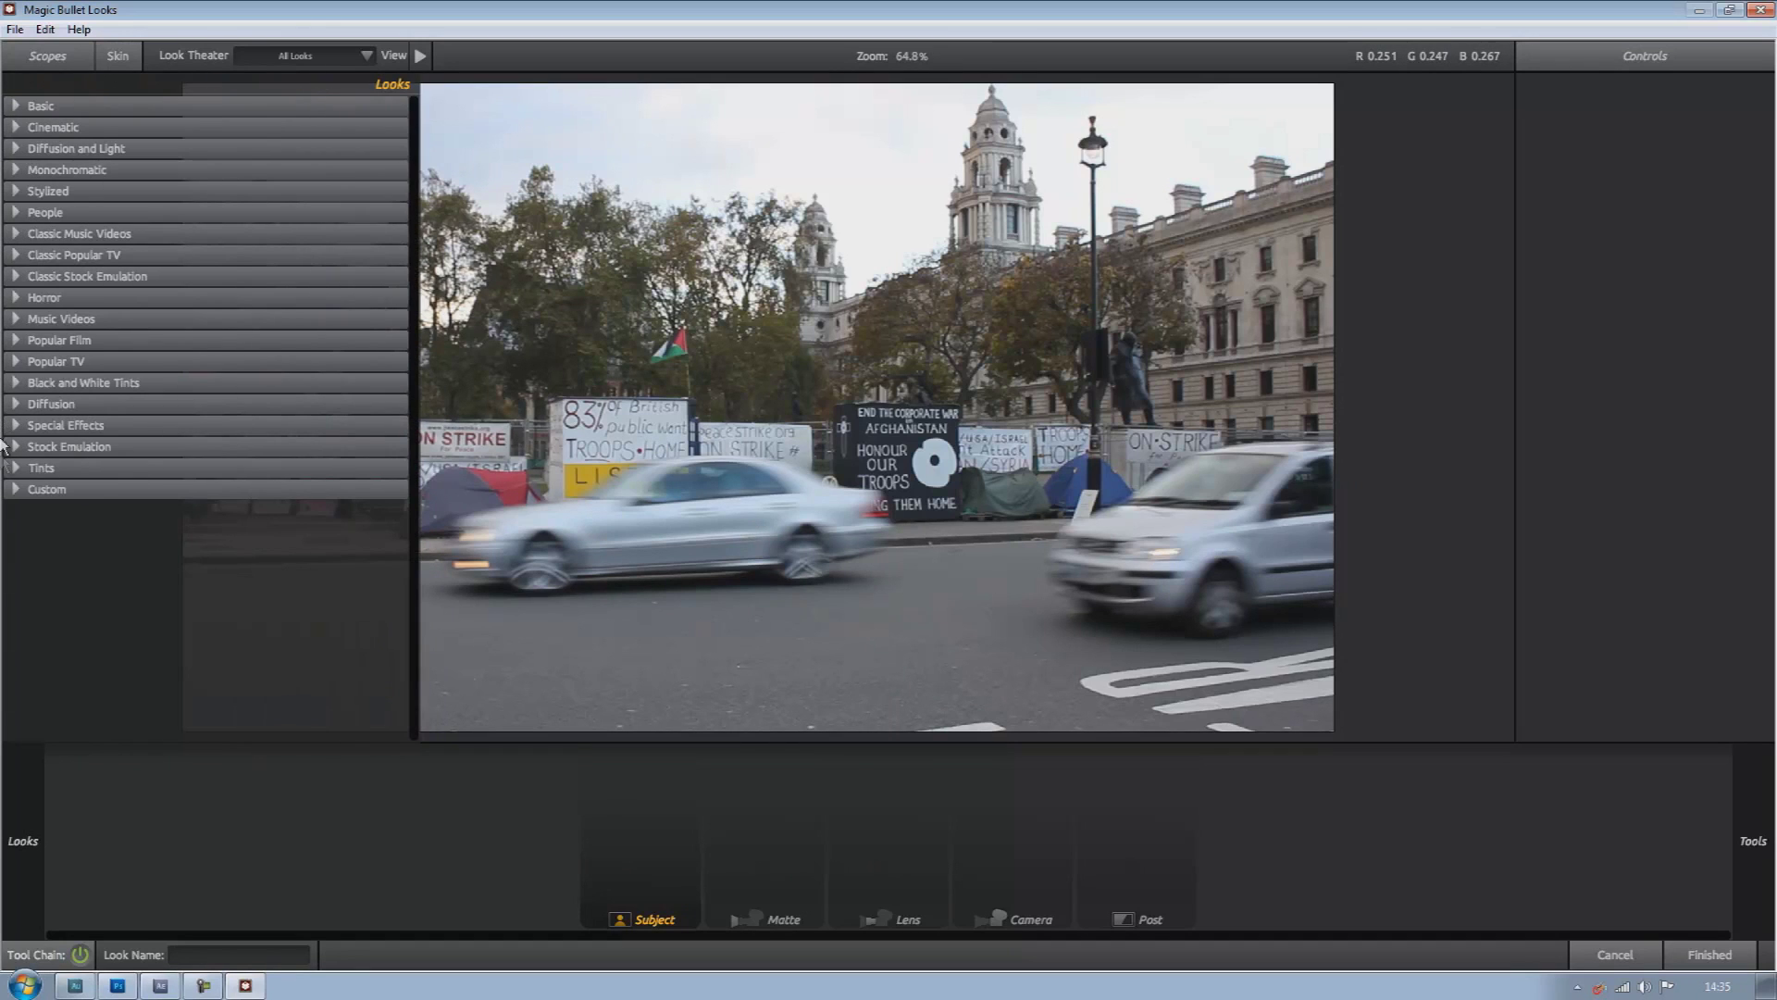
left_click(14, 109)
left_click(14, 109)
left_click(14, 130)
left_click(14, 129)
left_click(15, 163)
left_click(15, 163)
left_click(15, 164)
left_click(15, 165)
left_click(17, 190)
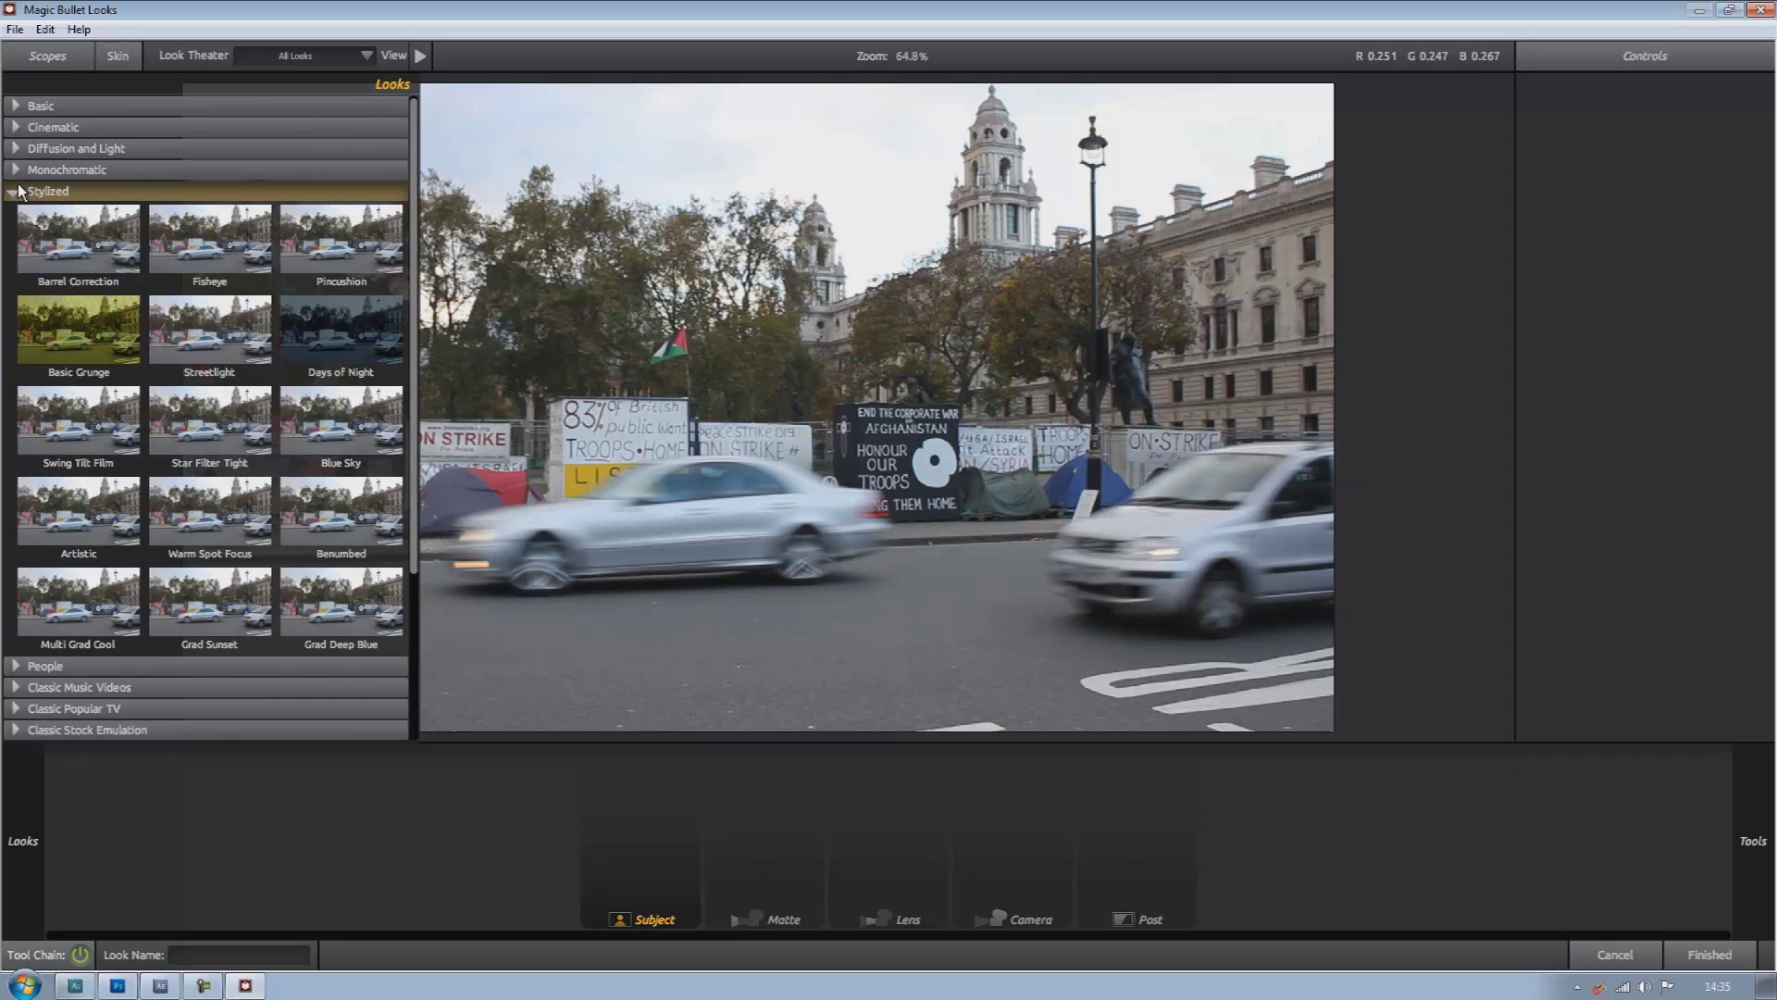
left_click(17, 191)
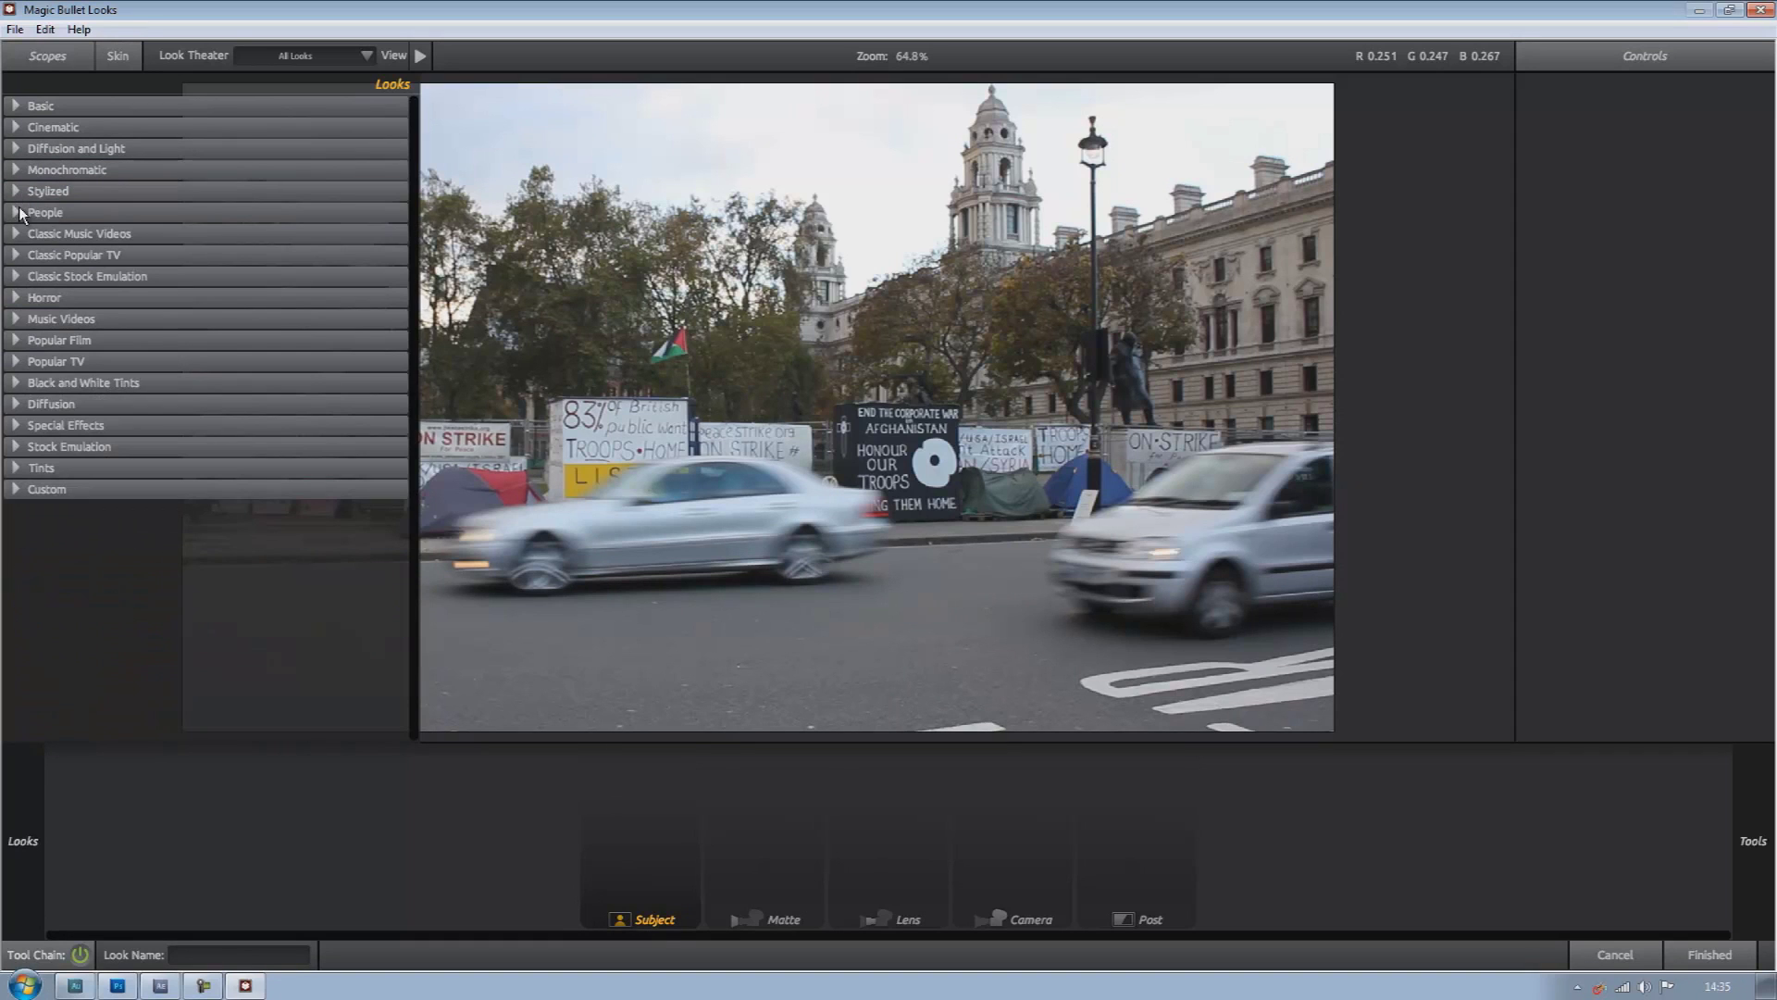
Try the Movie Star, Beauty Shot, Berlin Smooth and Investigative looks from the People category on the clip
left_click(15, 213)
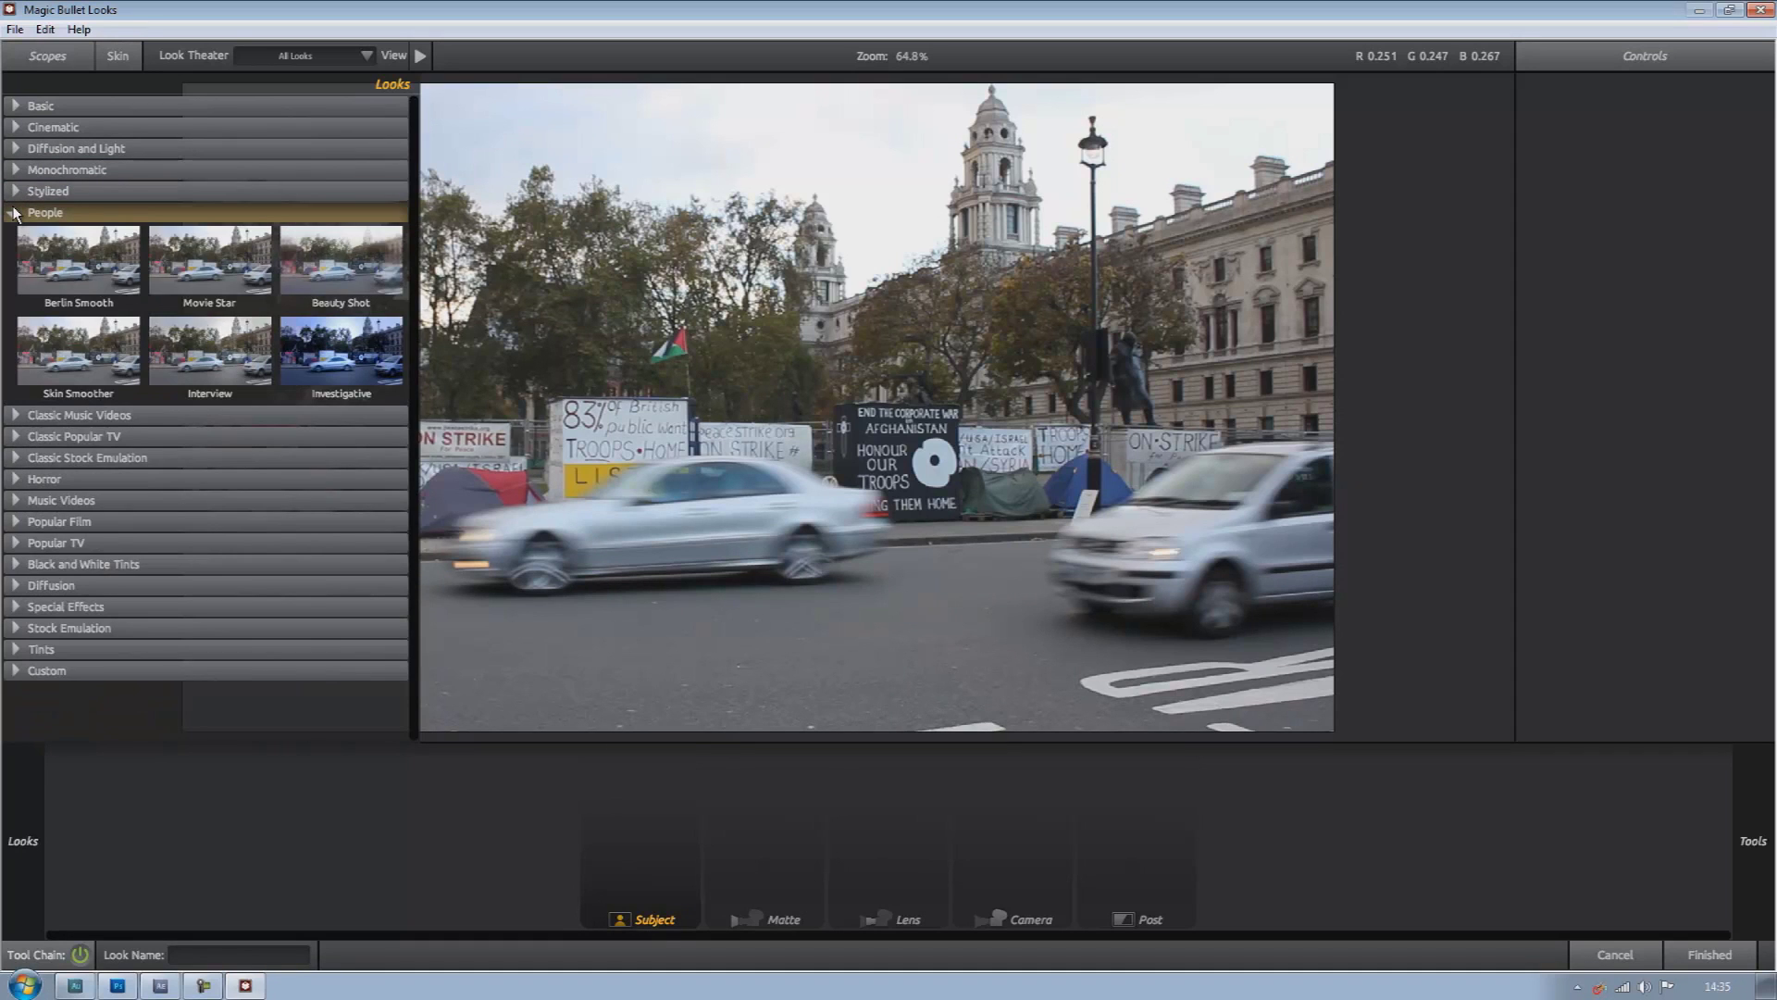
left_click(230, 283)
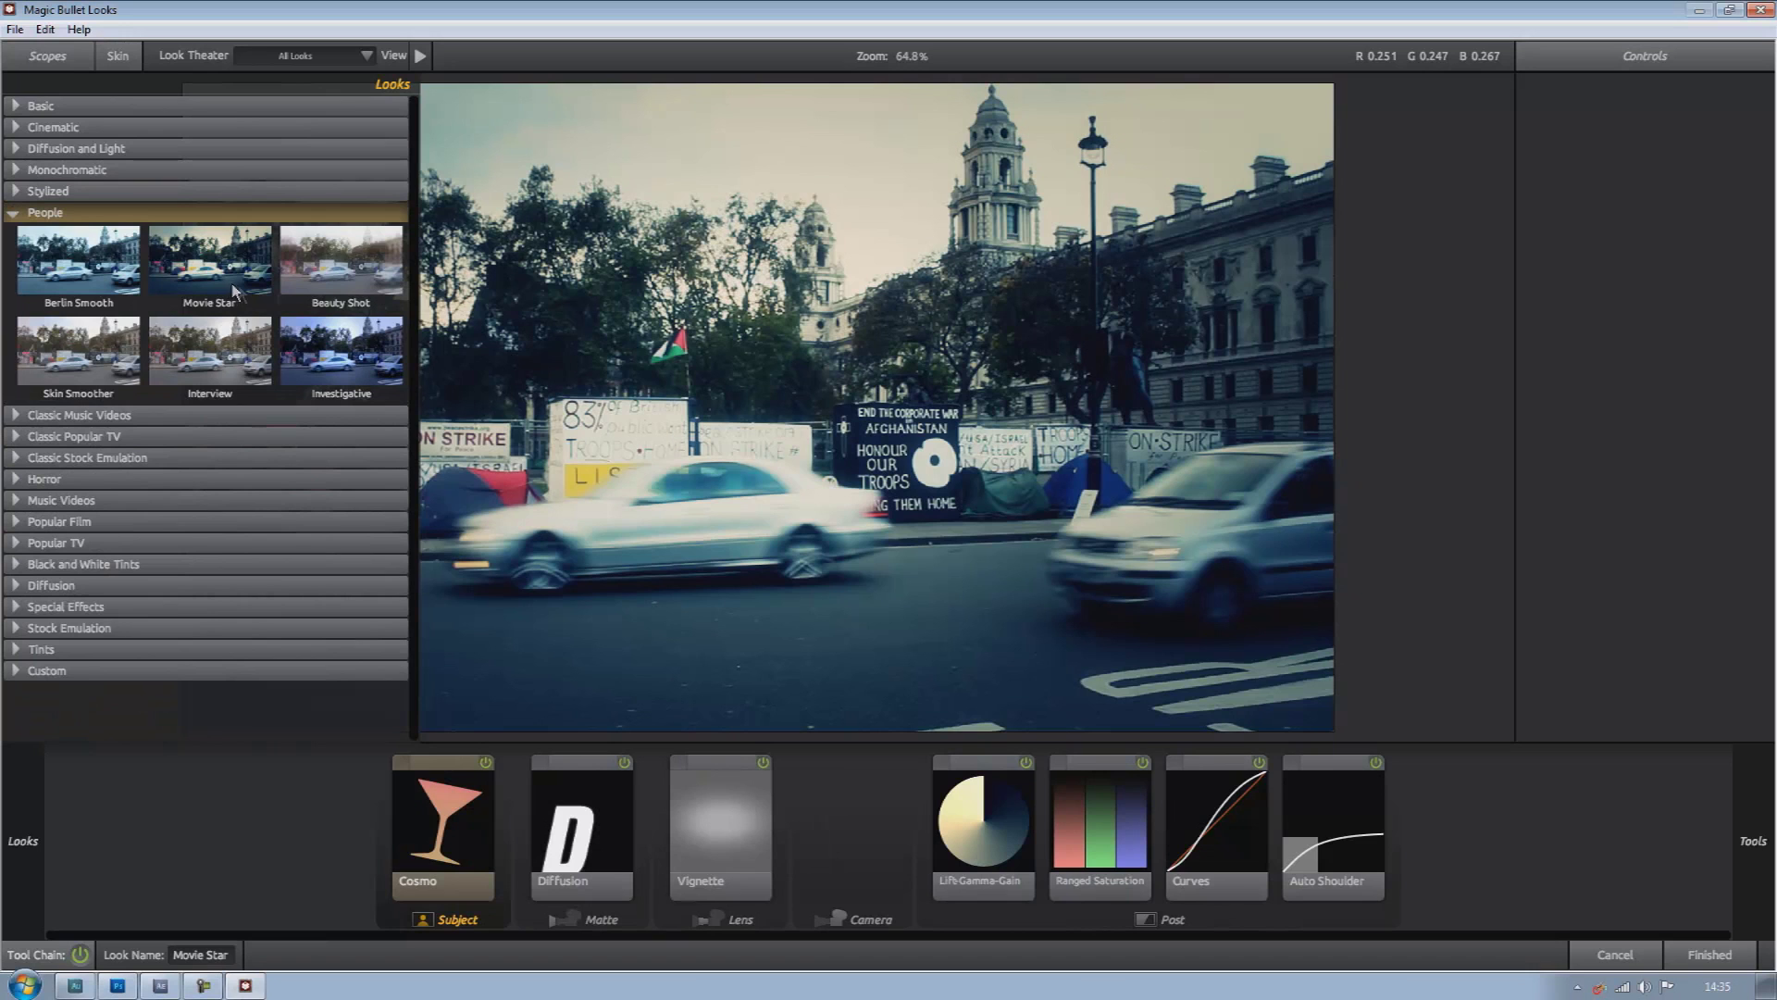
left_click(325, 280)
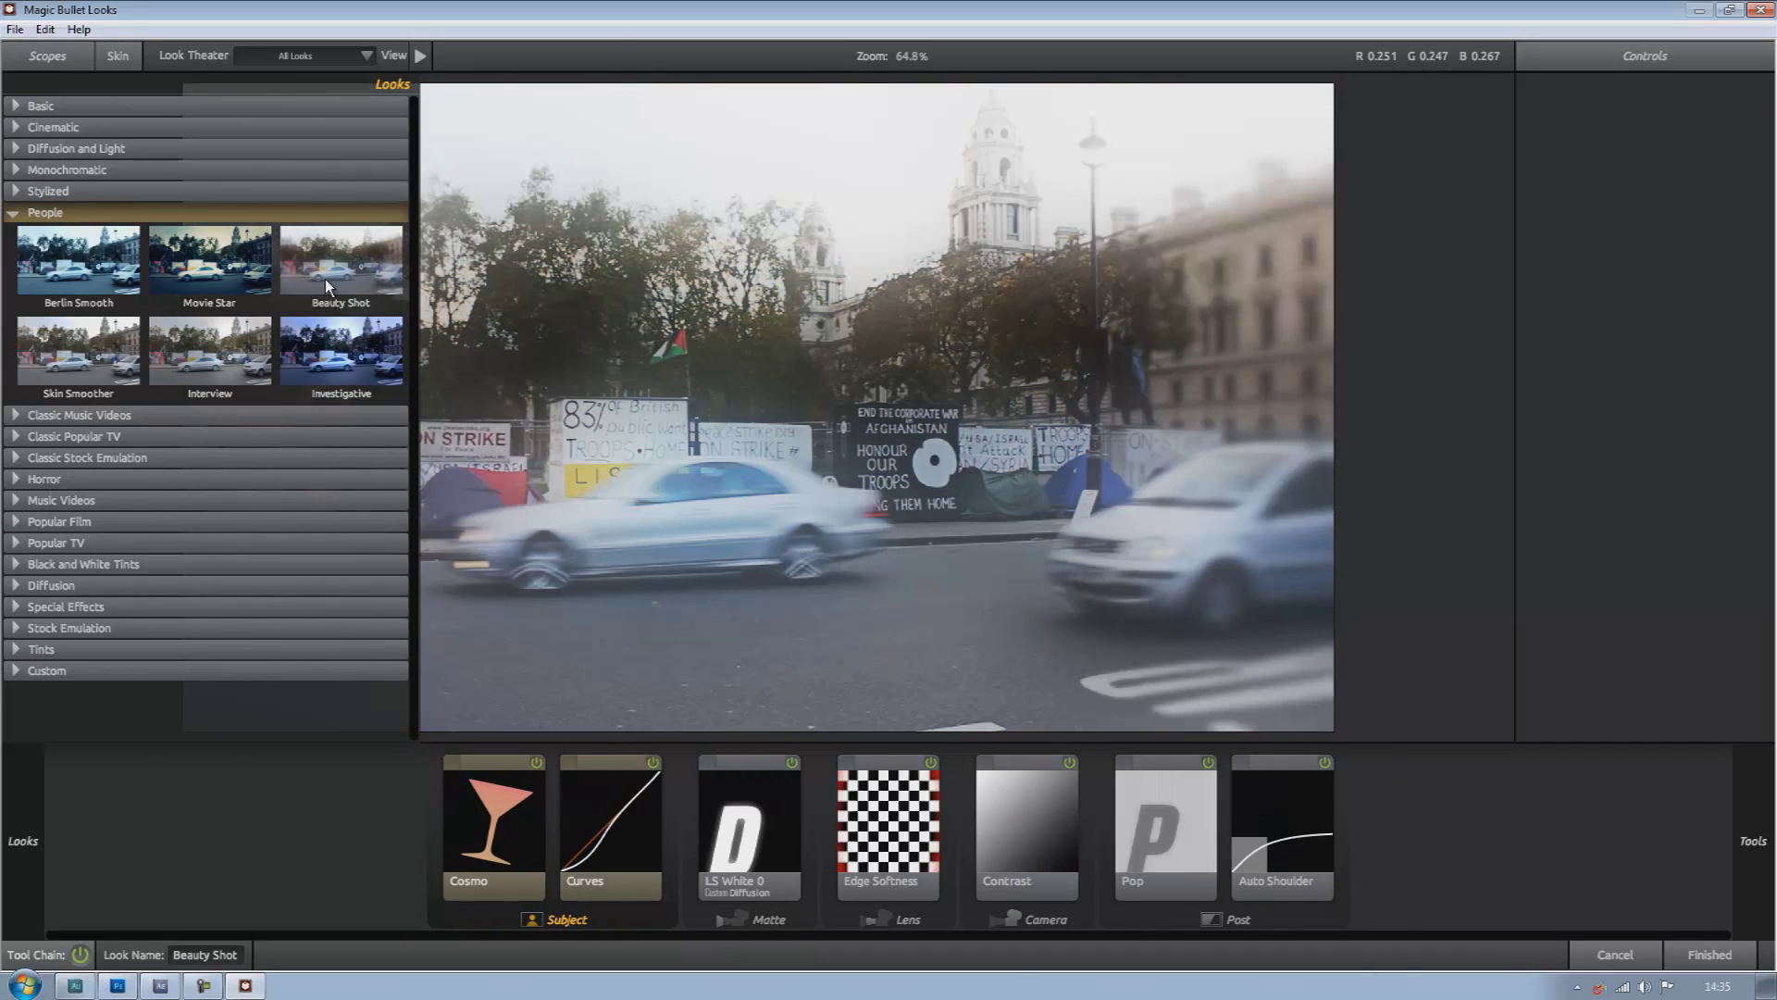
left_click(124, 281)
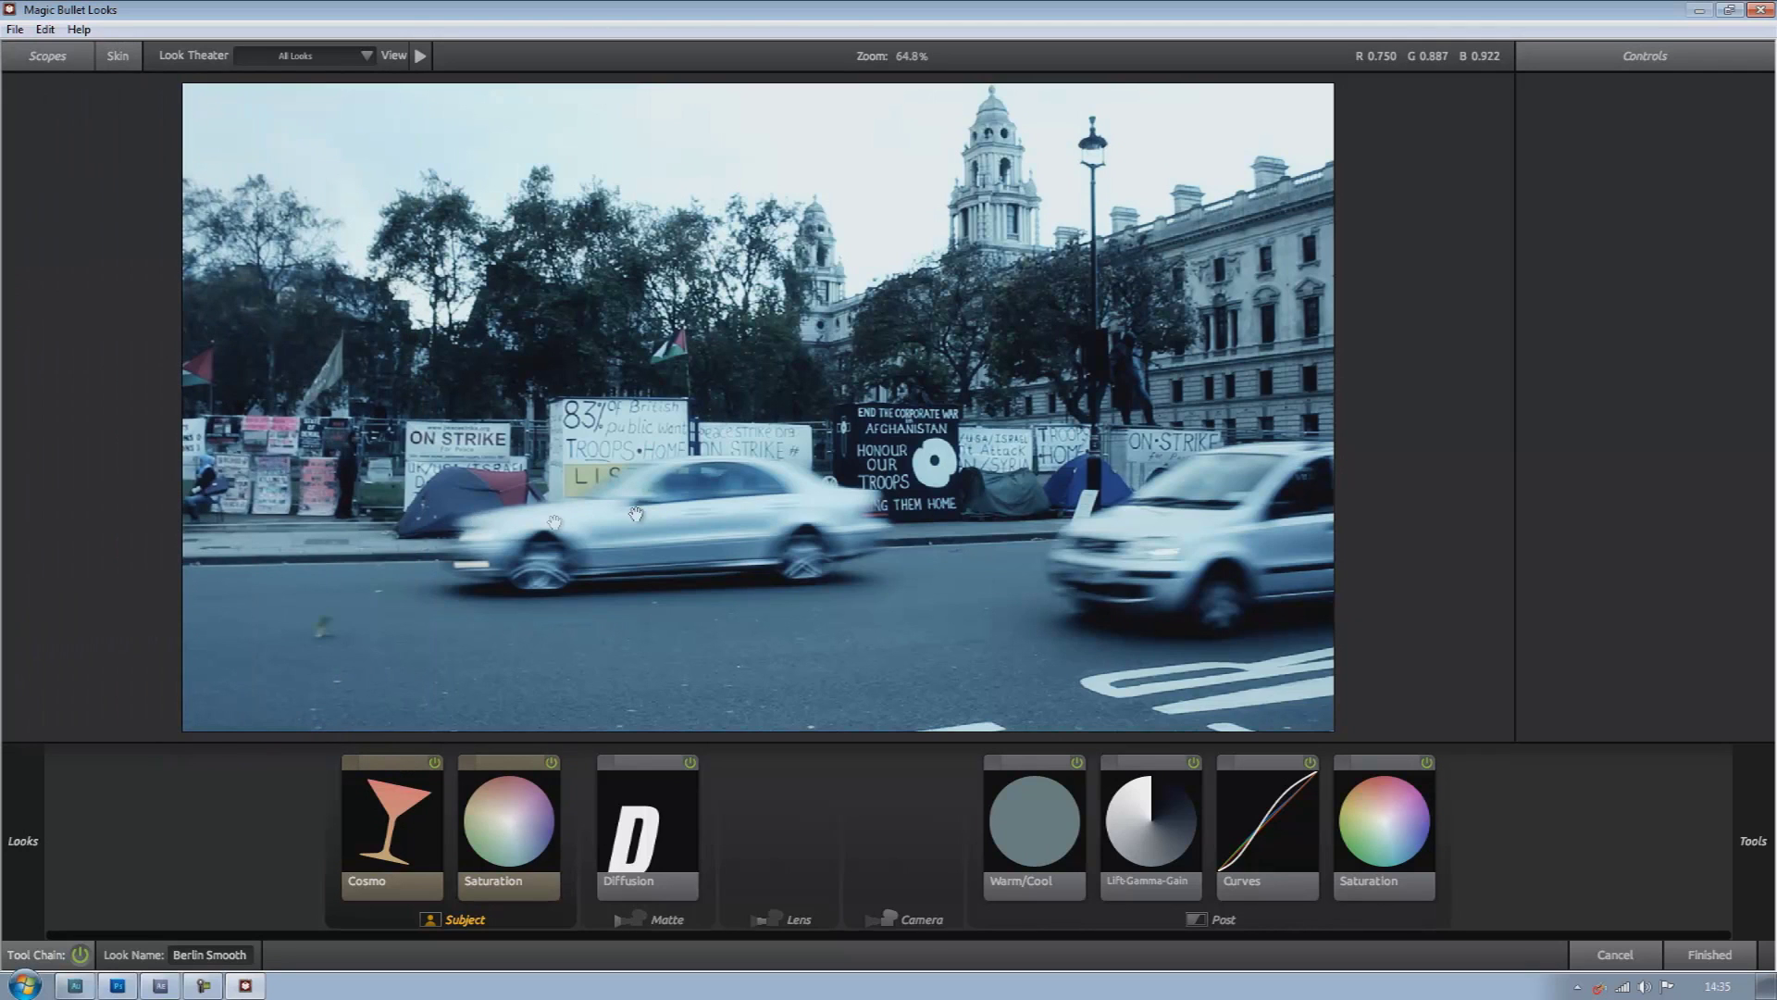
scroll(579, 461, "down", 3)
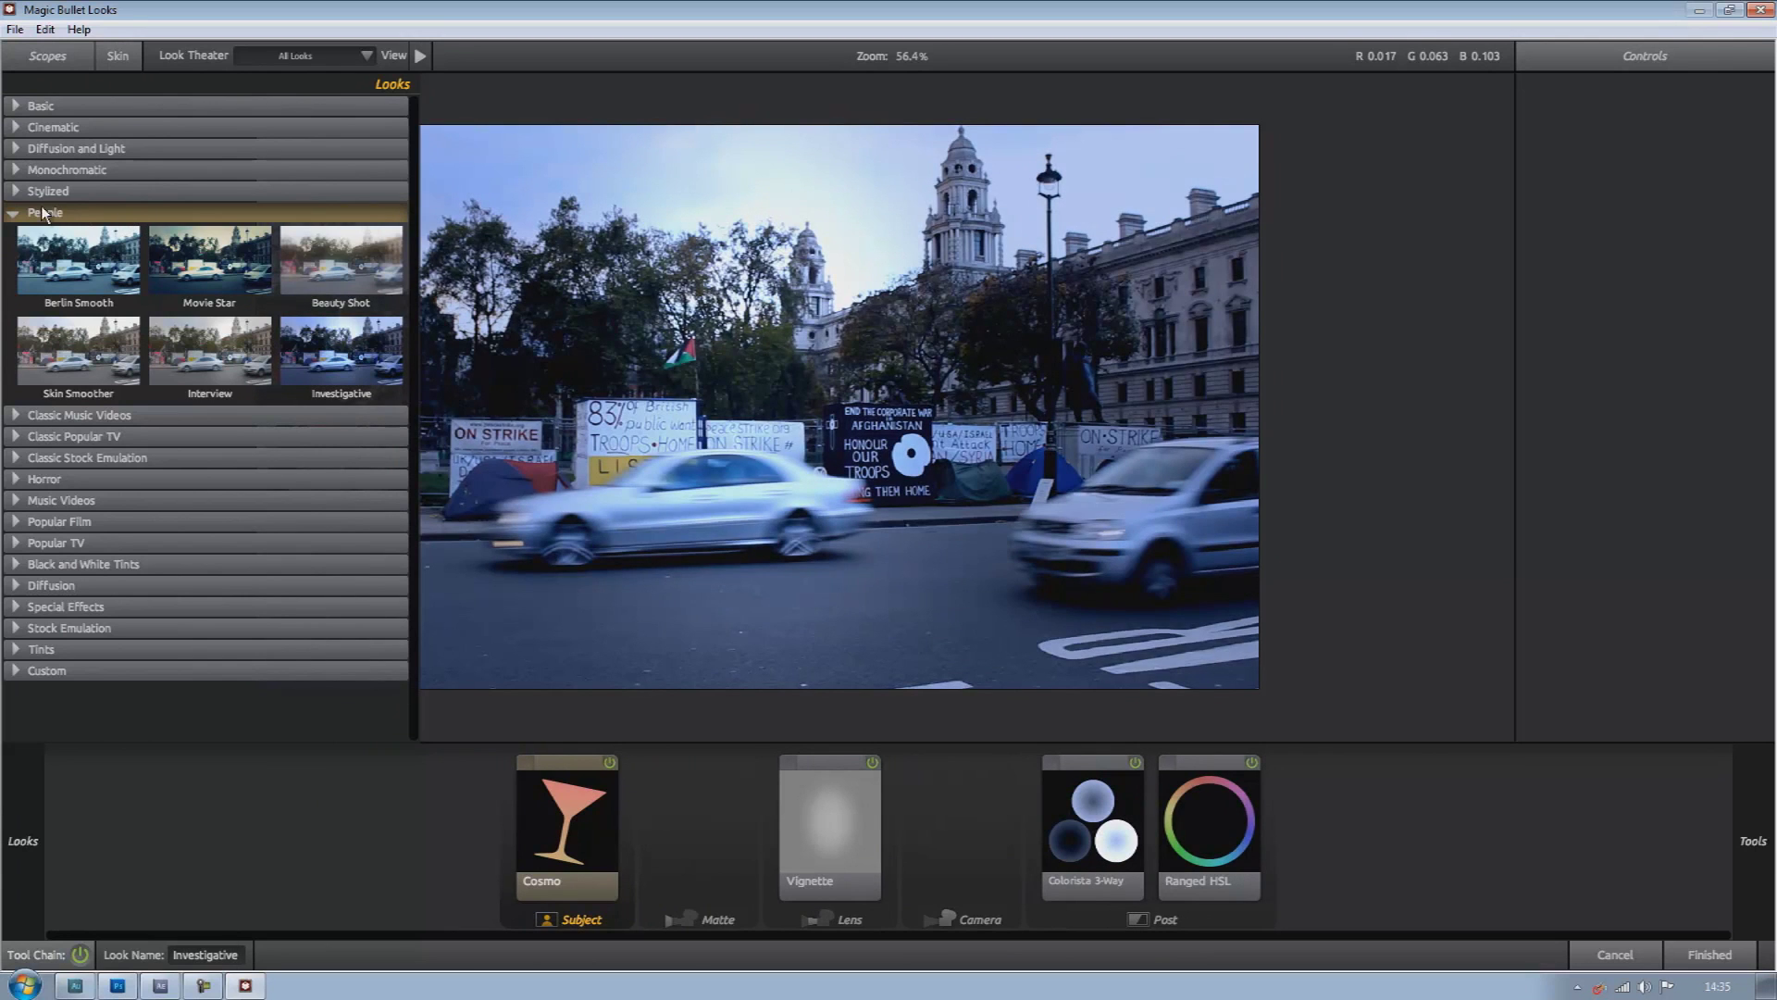
Apply the Grad Sunset look from the Stylized category to the clip
left_click(17, 192)
left_click(16, 191)
left_click(16, 194)
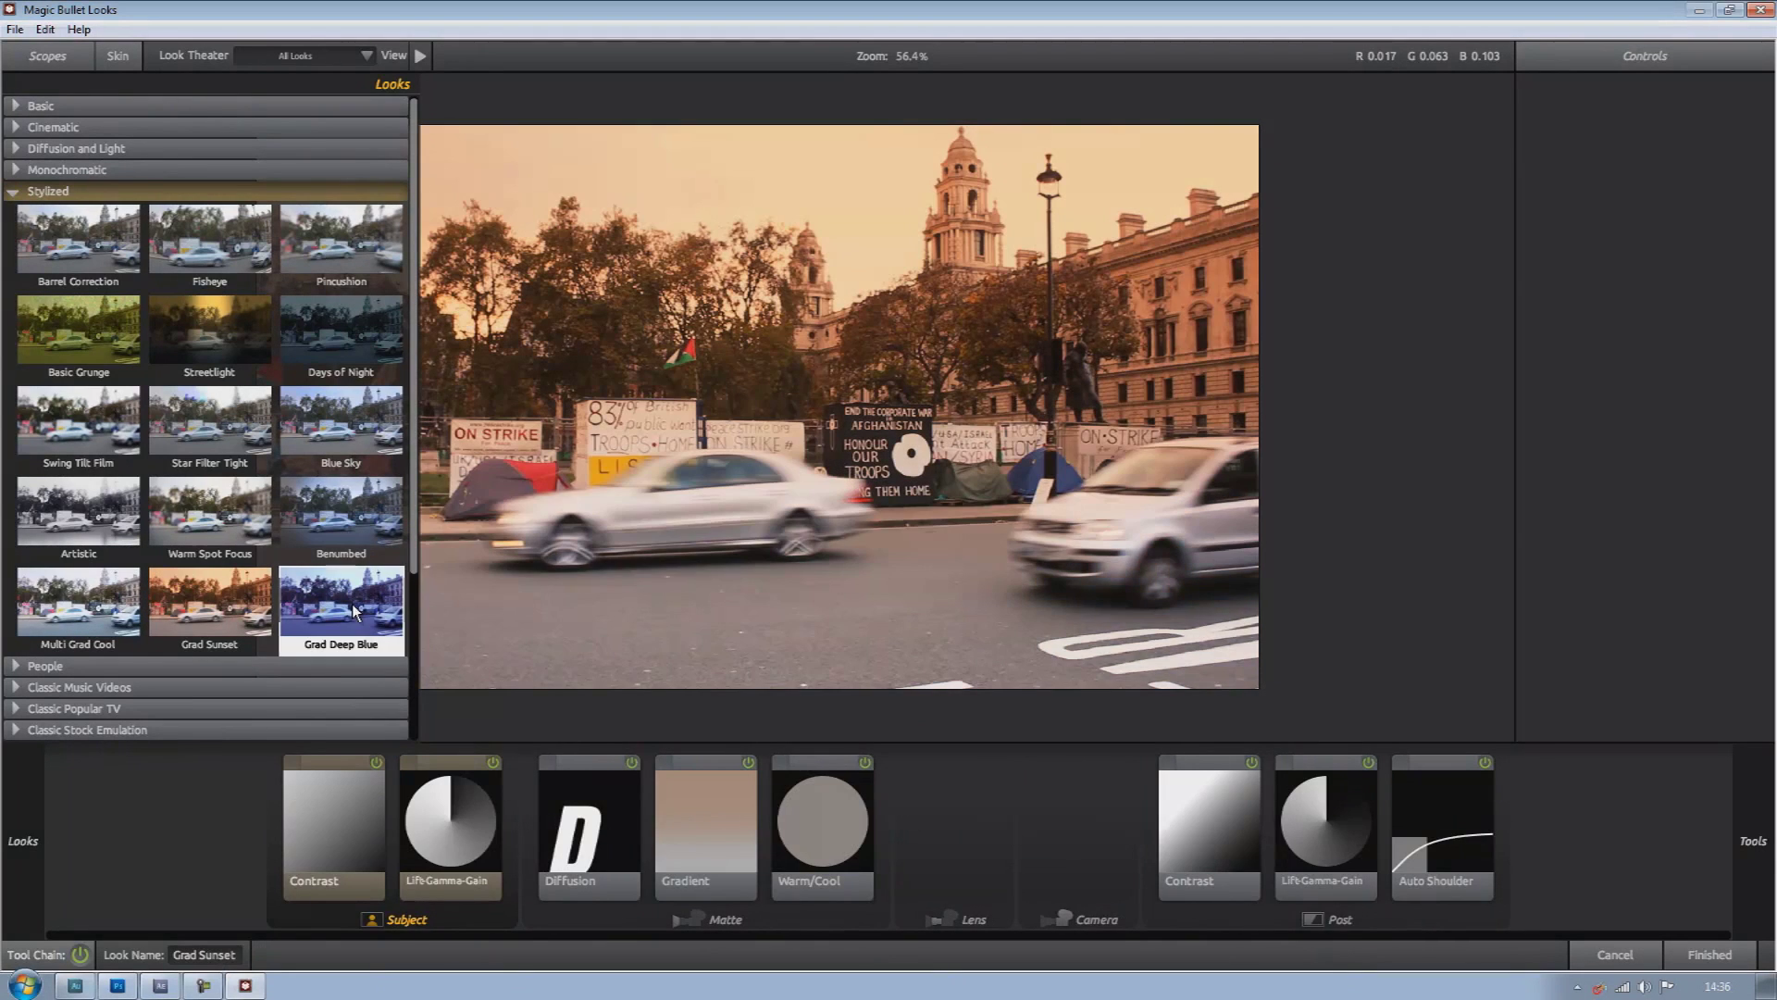
Try the Auto Art, Red Solo, Gold Process and Sepia looks from the Monochromatic category on the clip
left_click(17, 170)
left_click(319, 352)
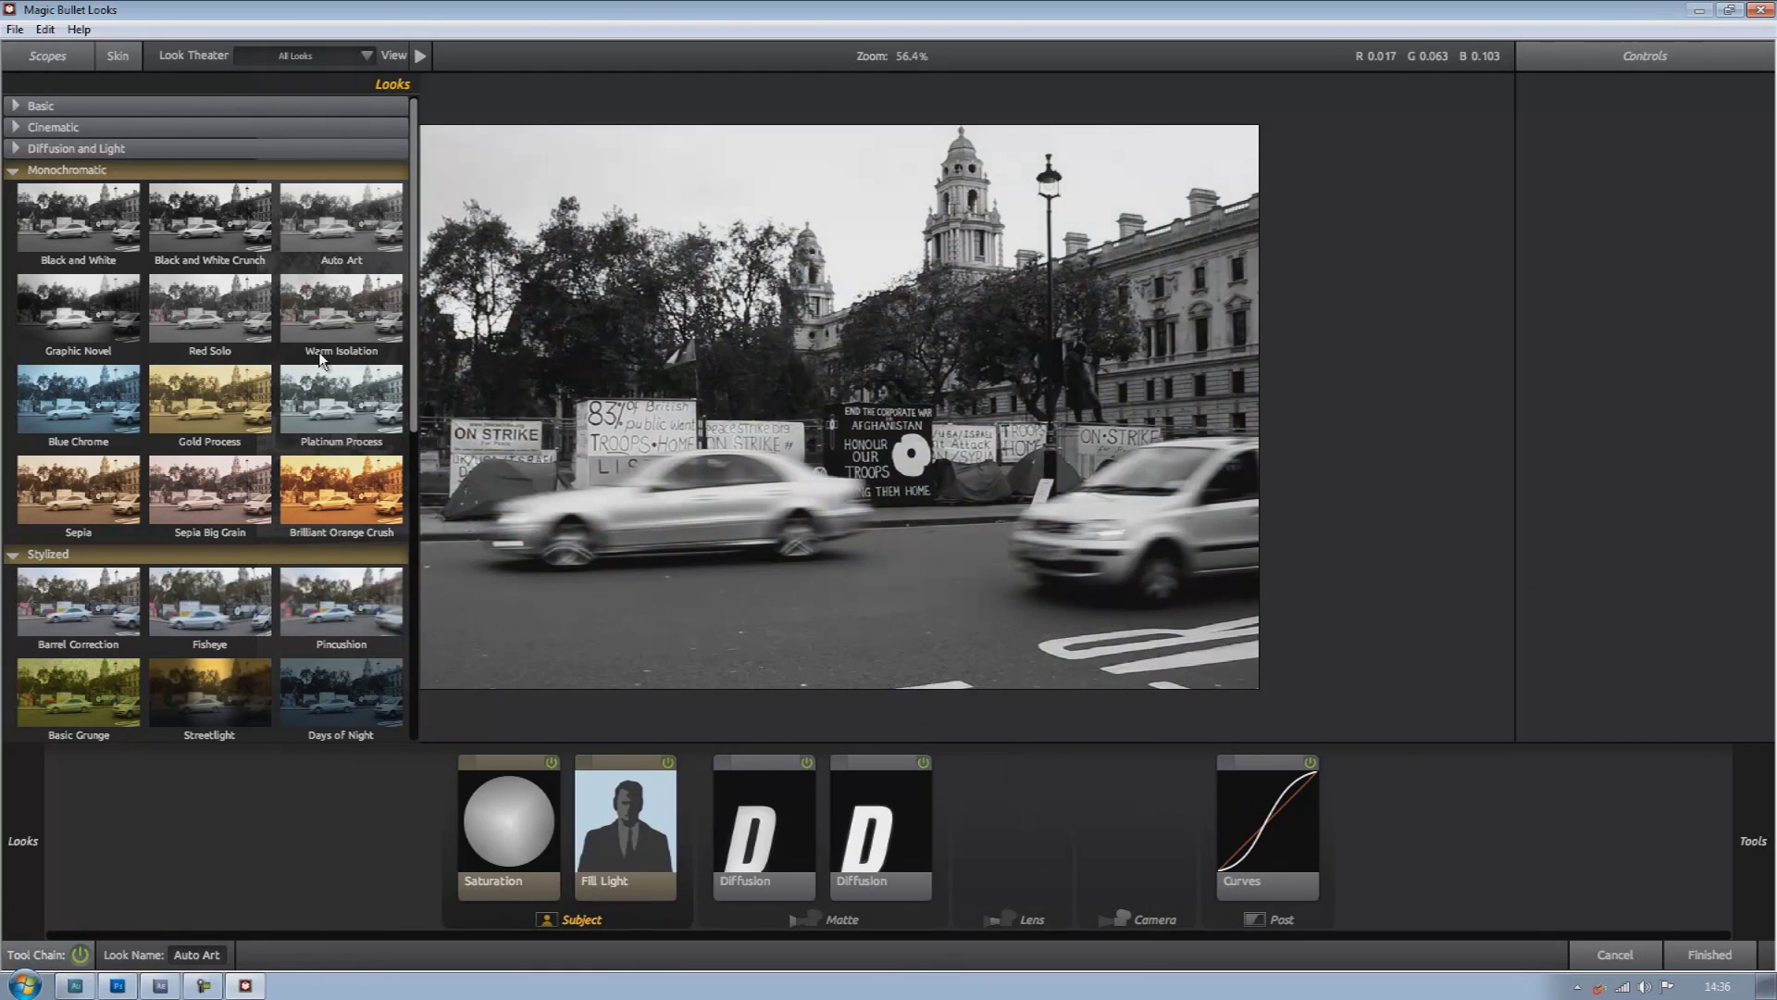
left_click(236, 407)
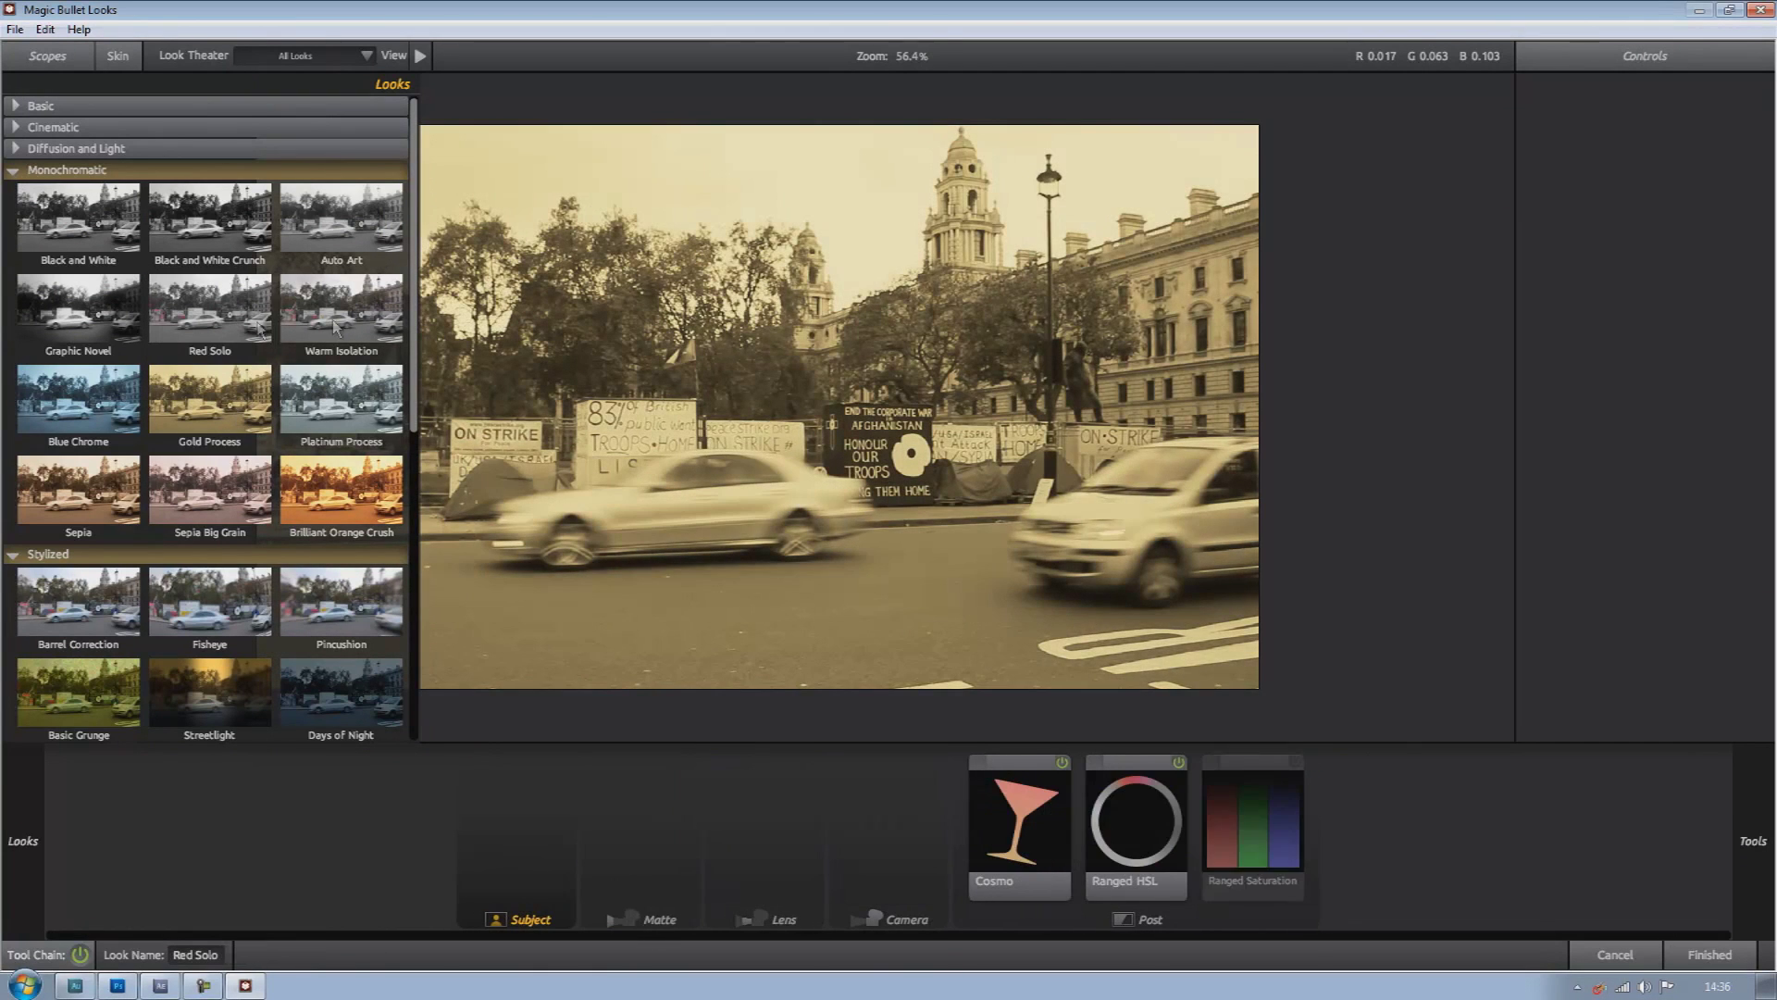
left_click(210, 491)
left_click(49, 535)
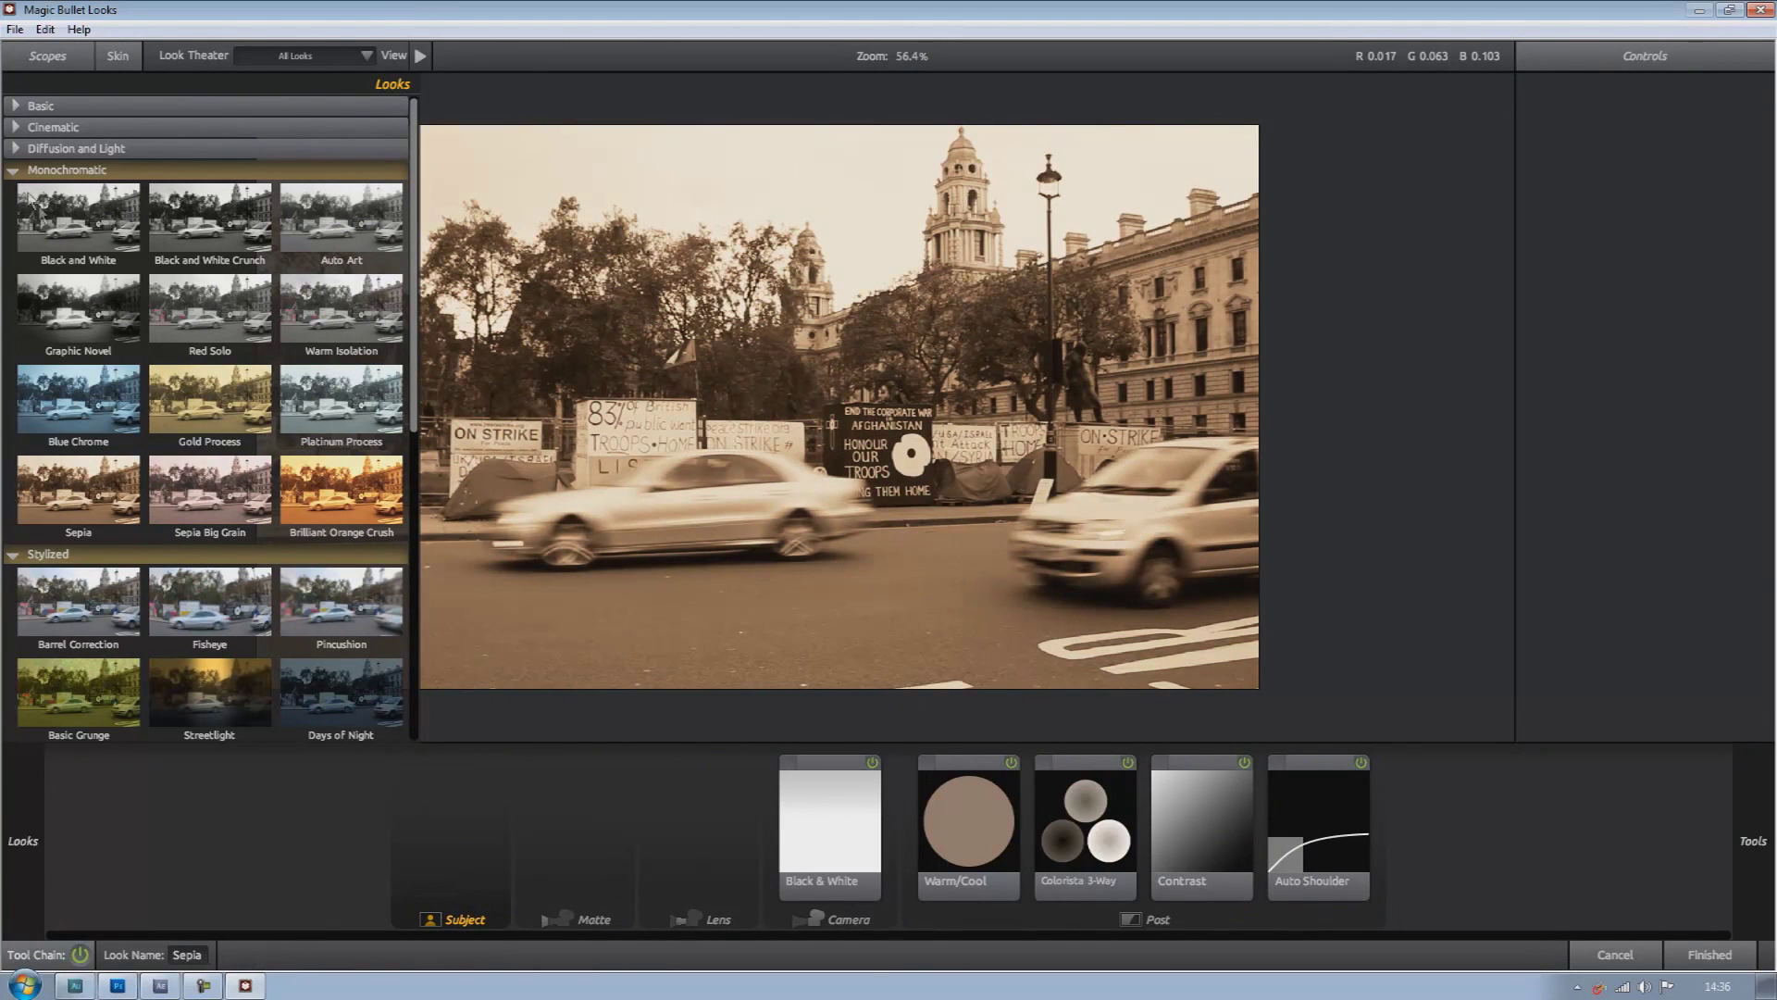
left_click(15, 174)
left_click(17, 191)
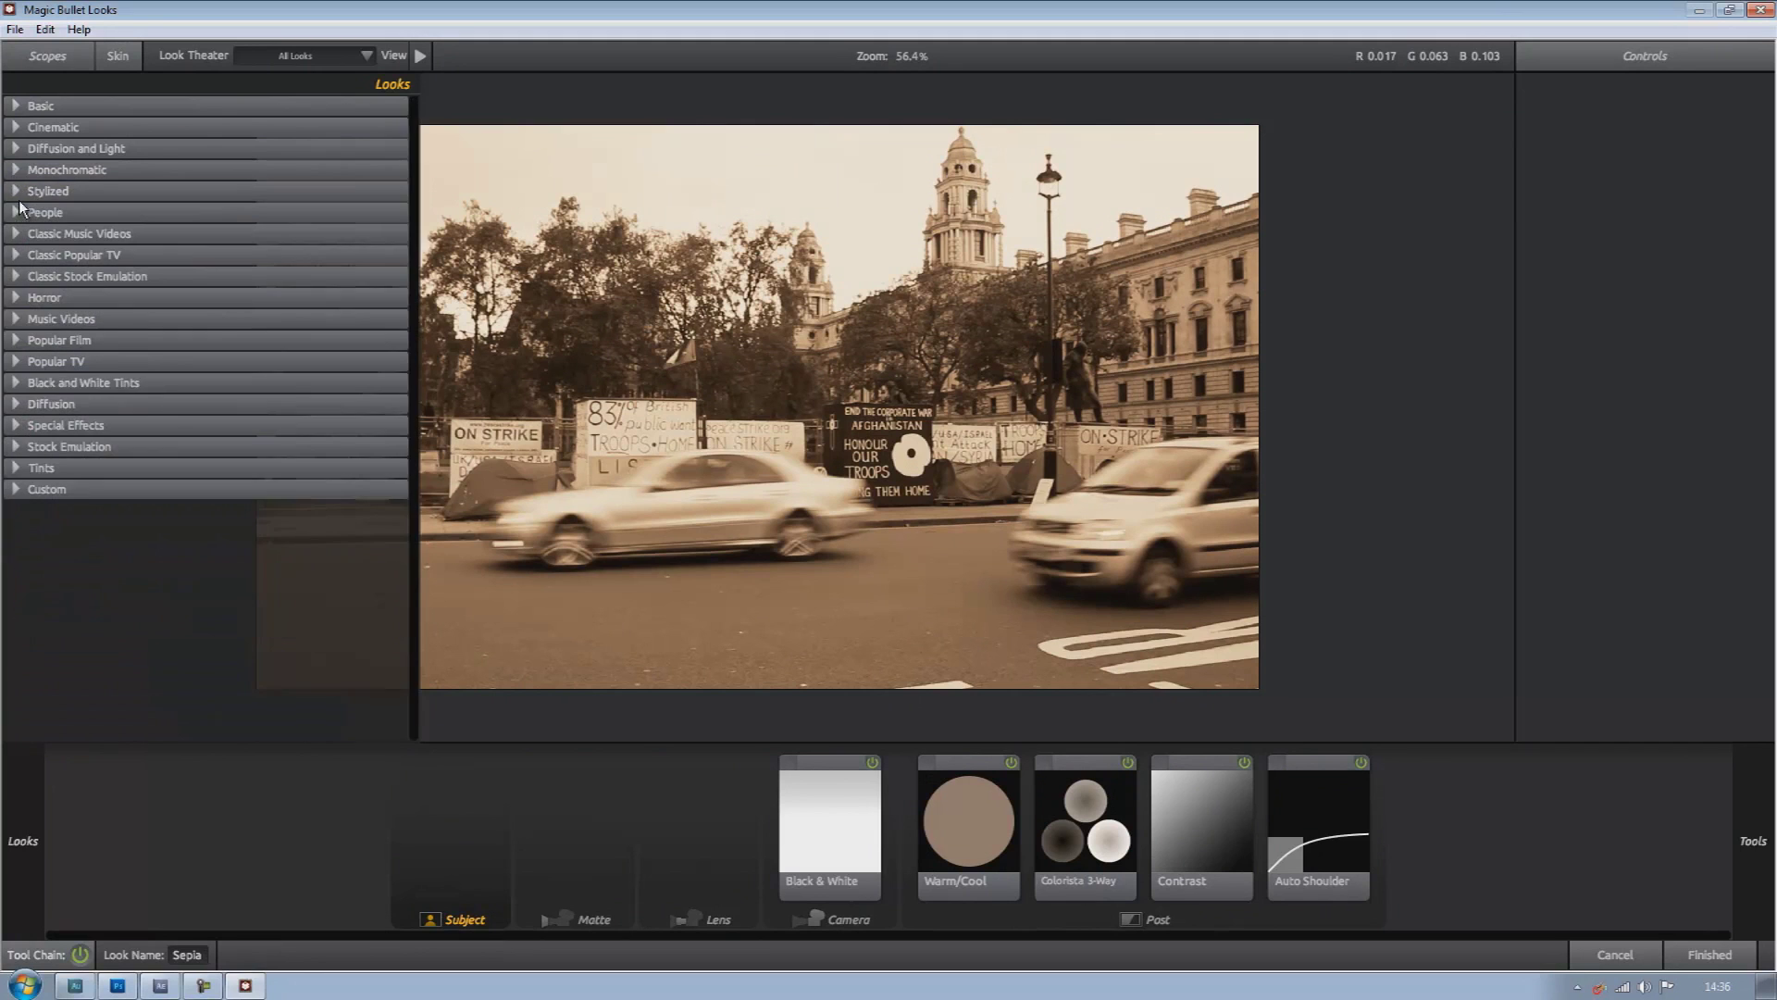
Try the Black Diffusion 3, Gold Flare and Unbloom looks from the Diffusion and Light category
left_click(15, 149)
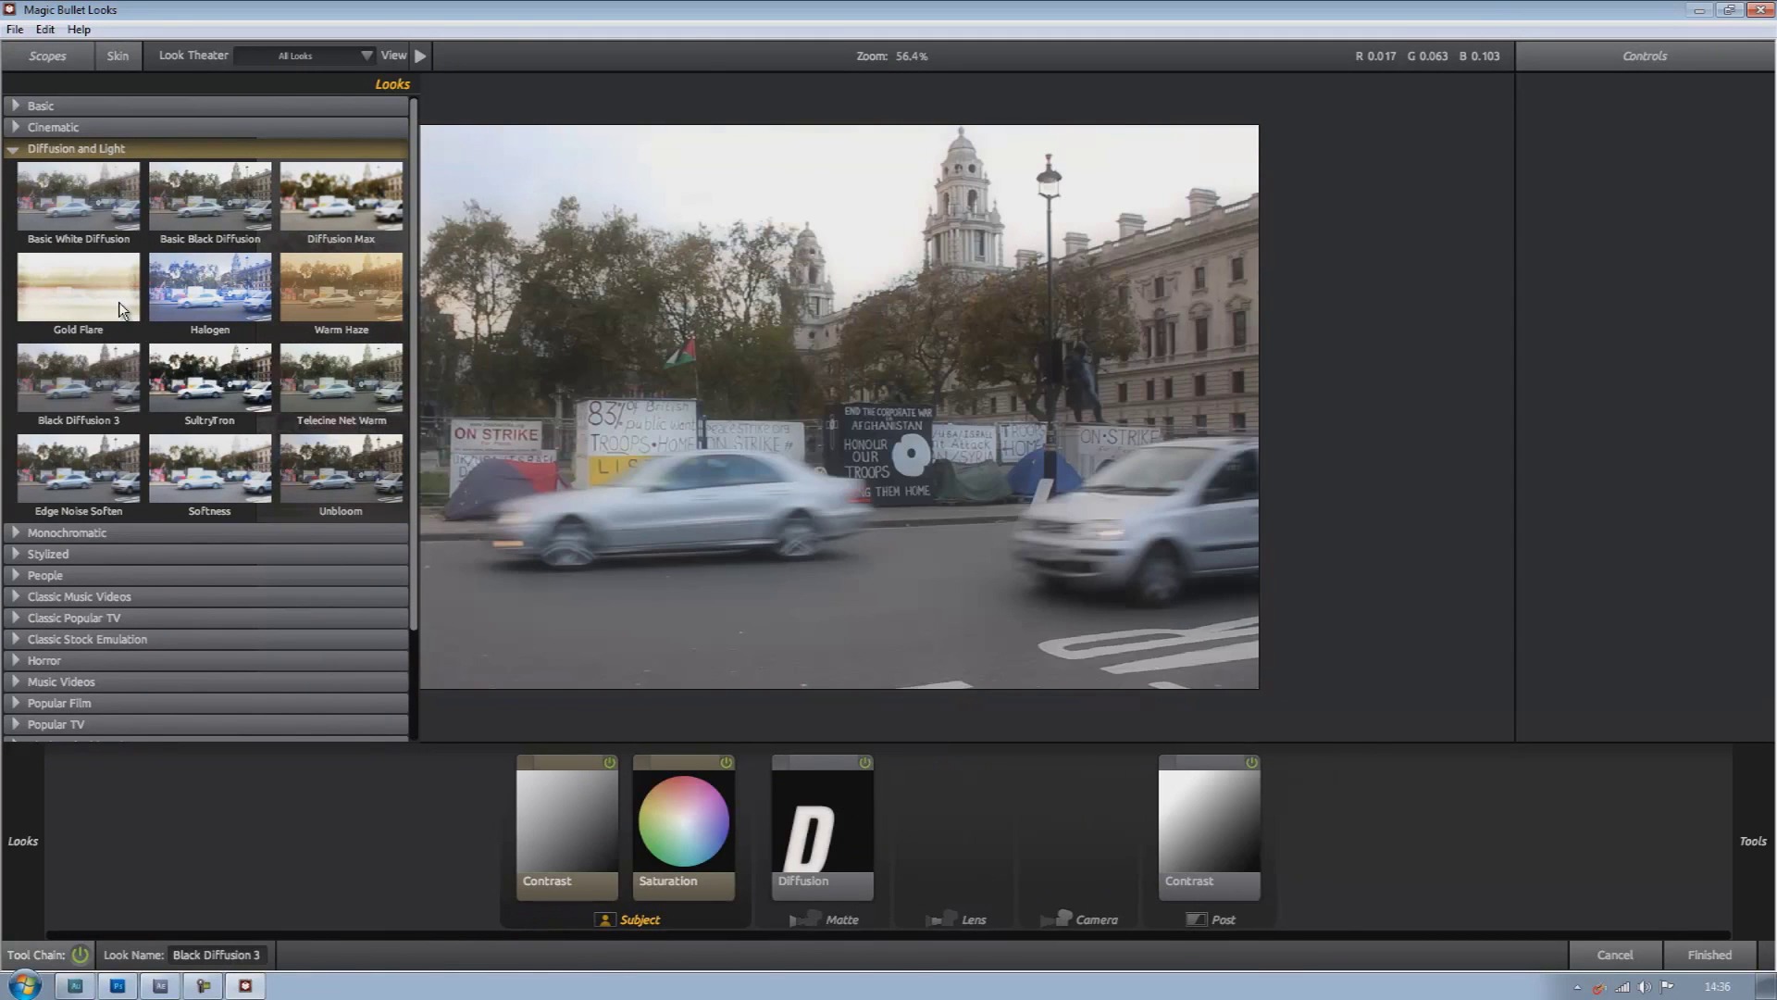
left_click(123, 308)
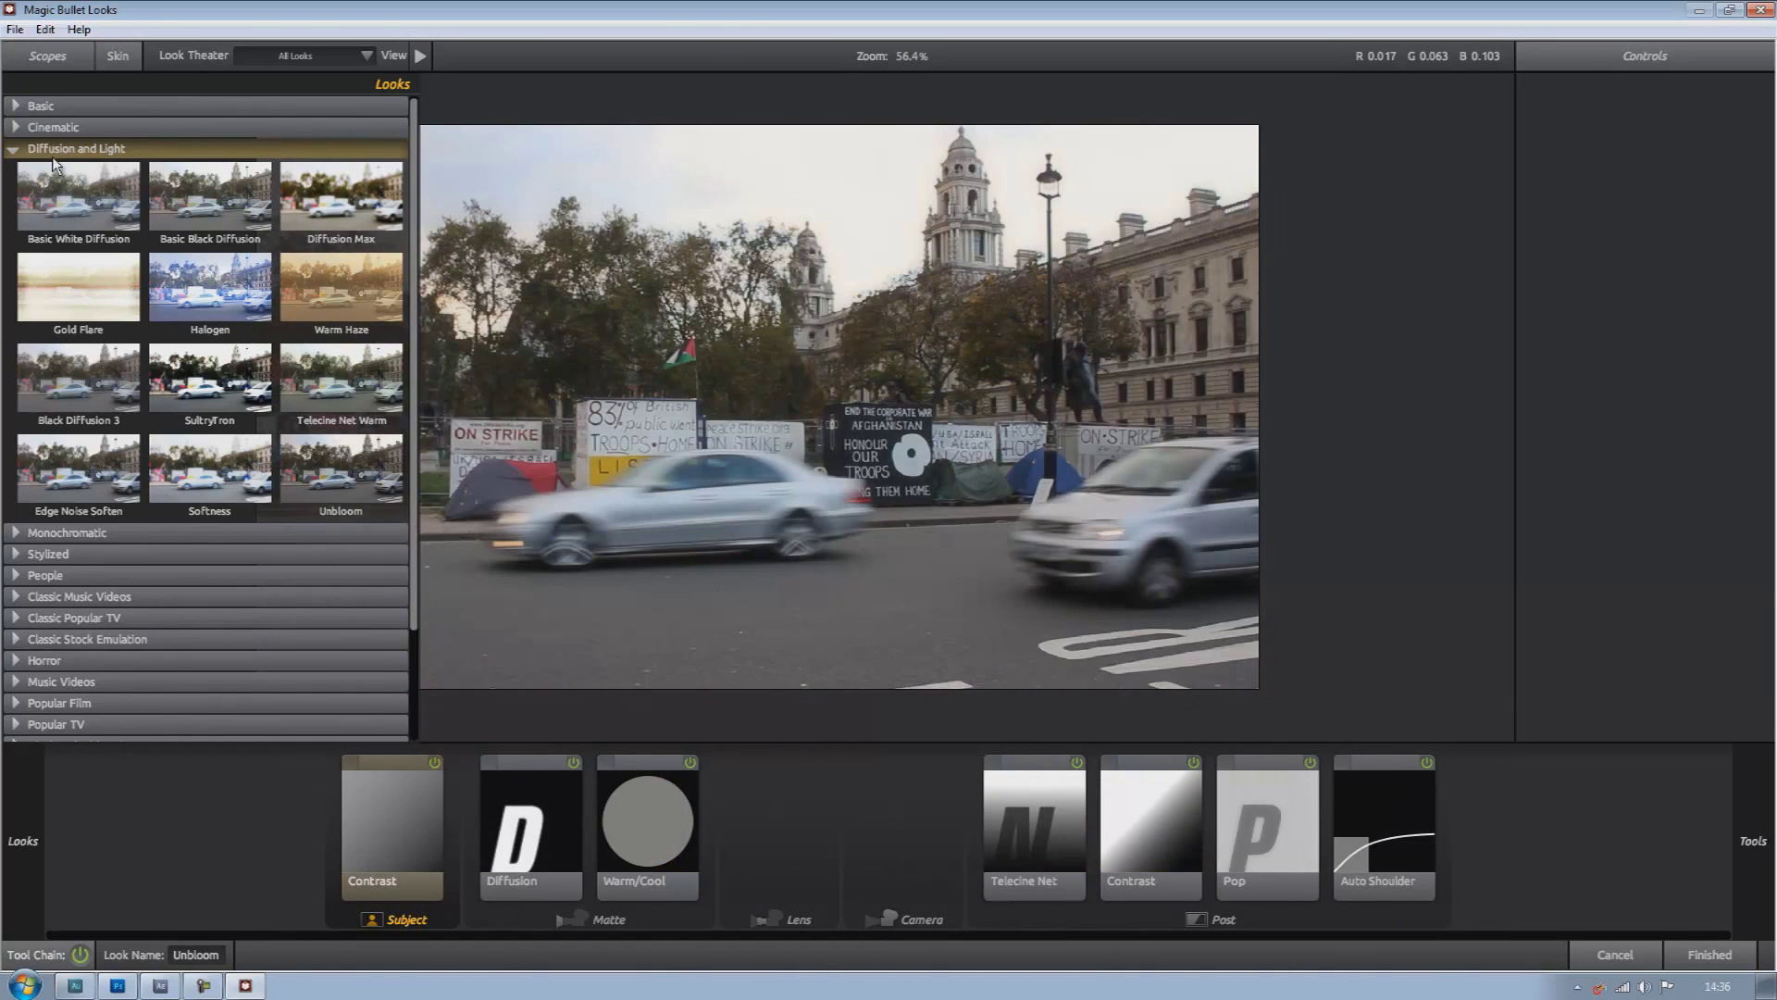
left_click(13, 149)
Try the Cinematic looks Romance, Flat, Invasion, Blockbuster, Epic, Mexicali and Warm and Fuzzy on the clip
left_click(14, 128)
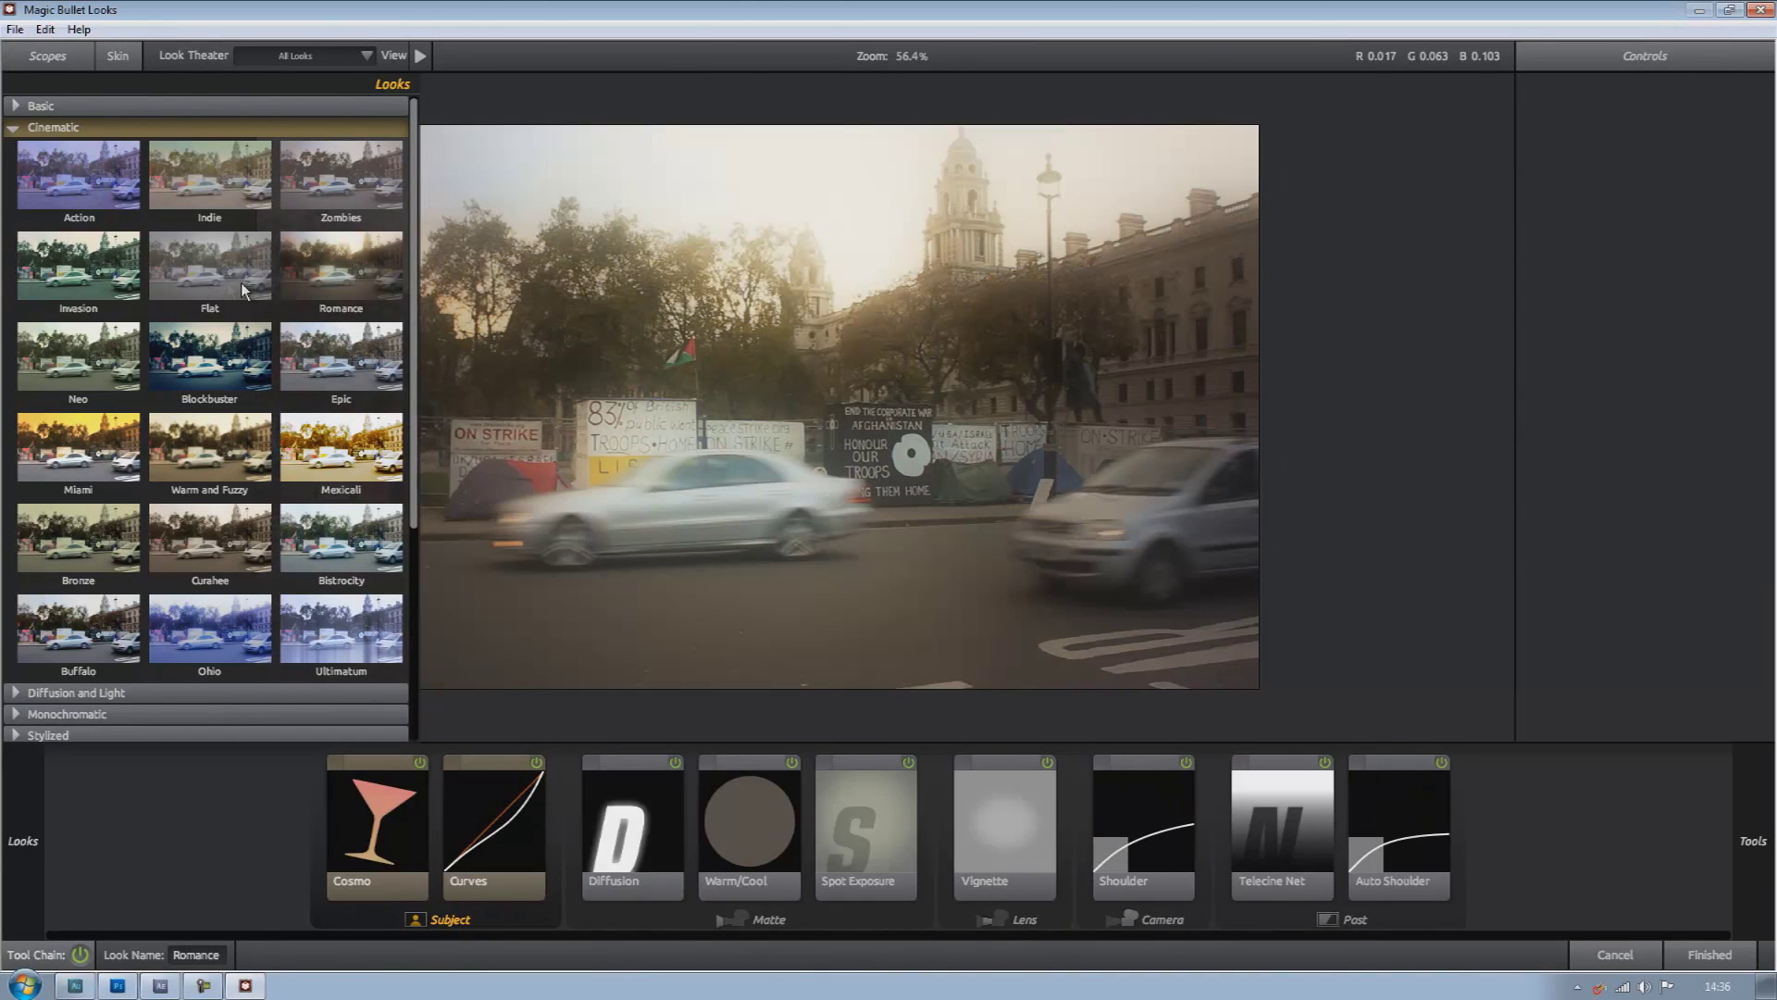
left_click(159, 285)
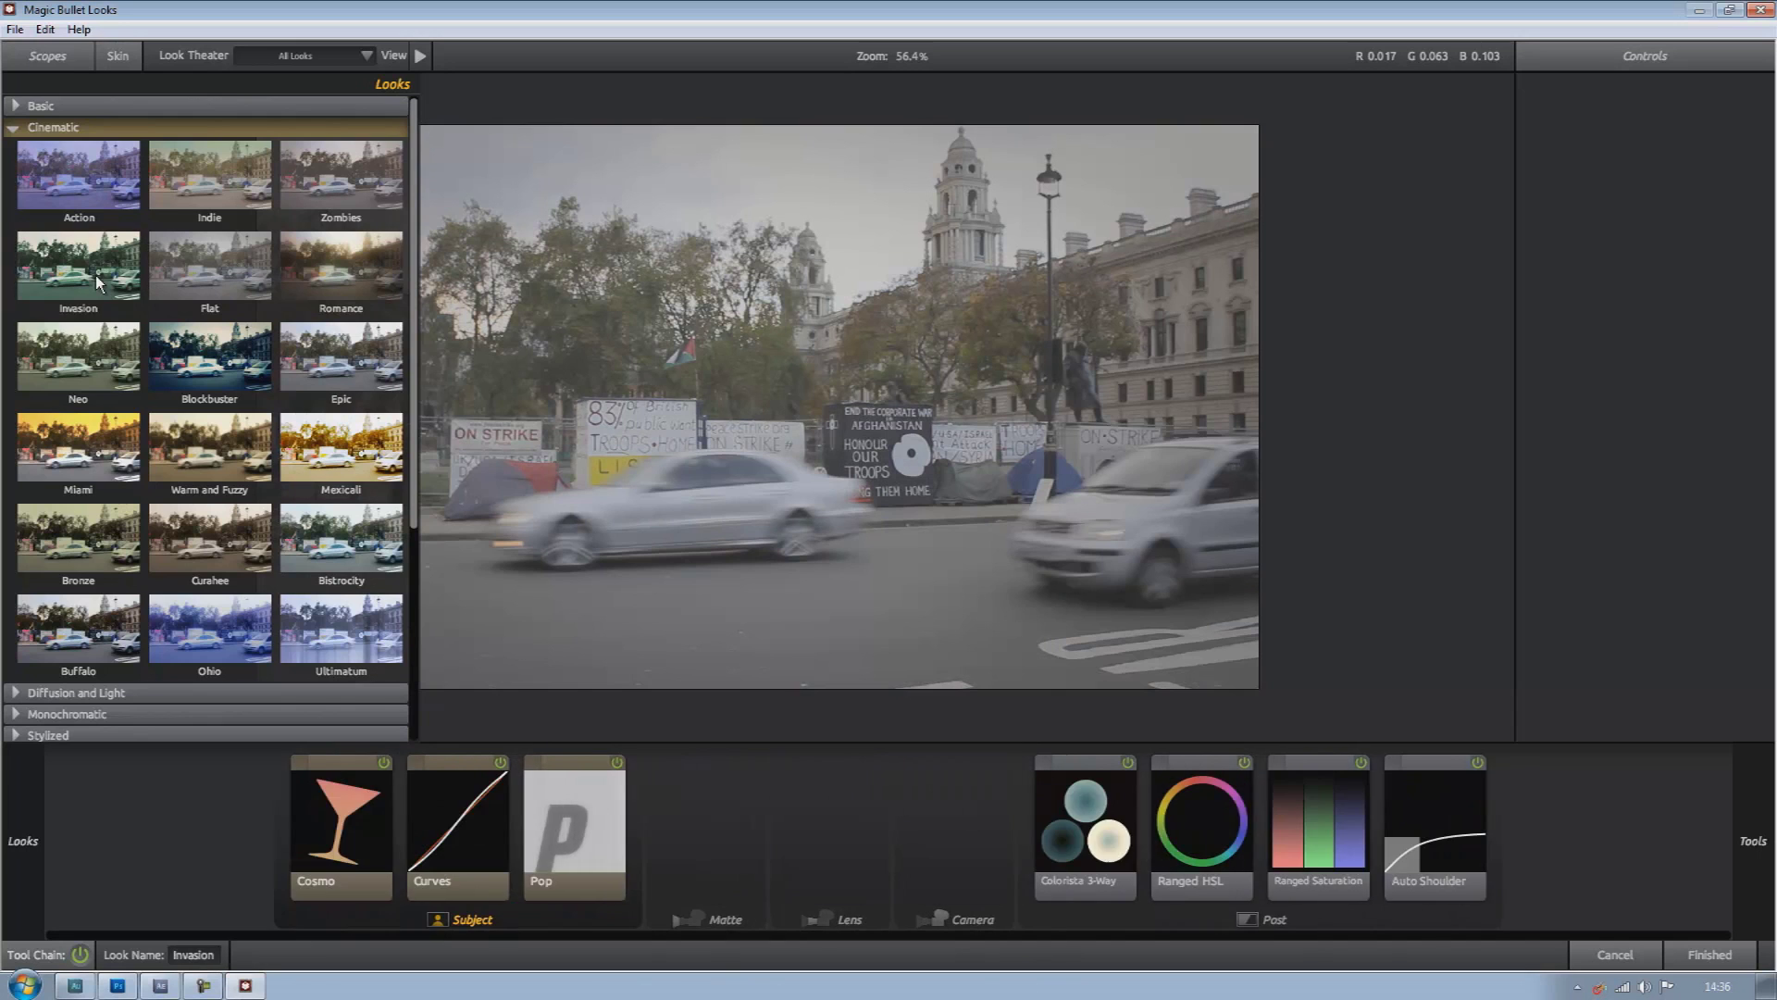
left_click(209, 357)
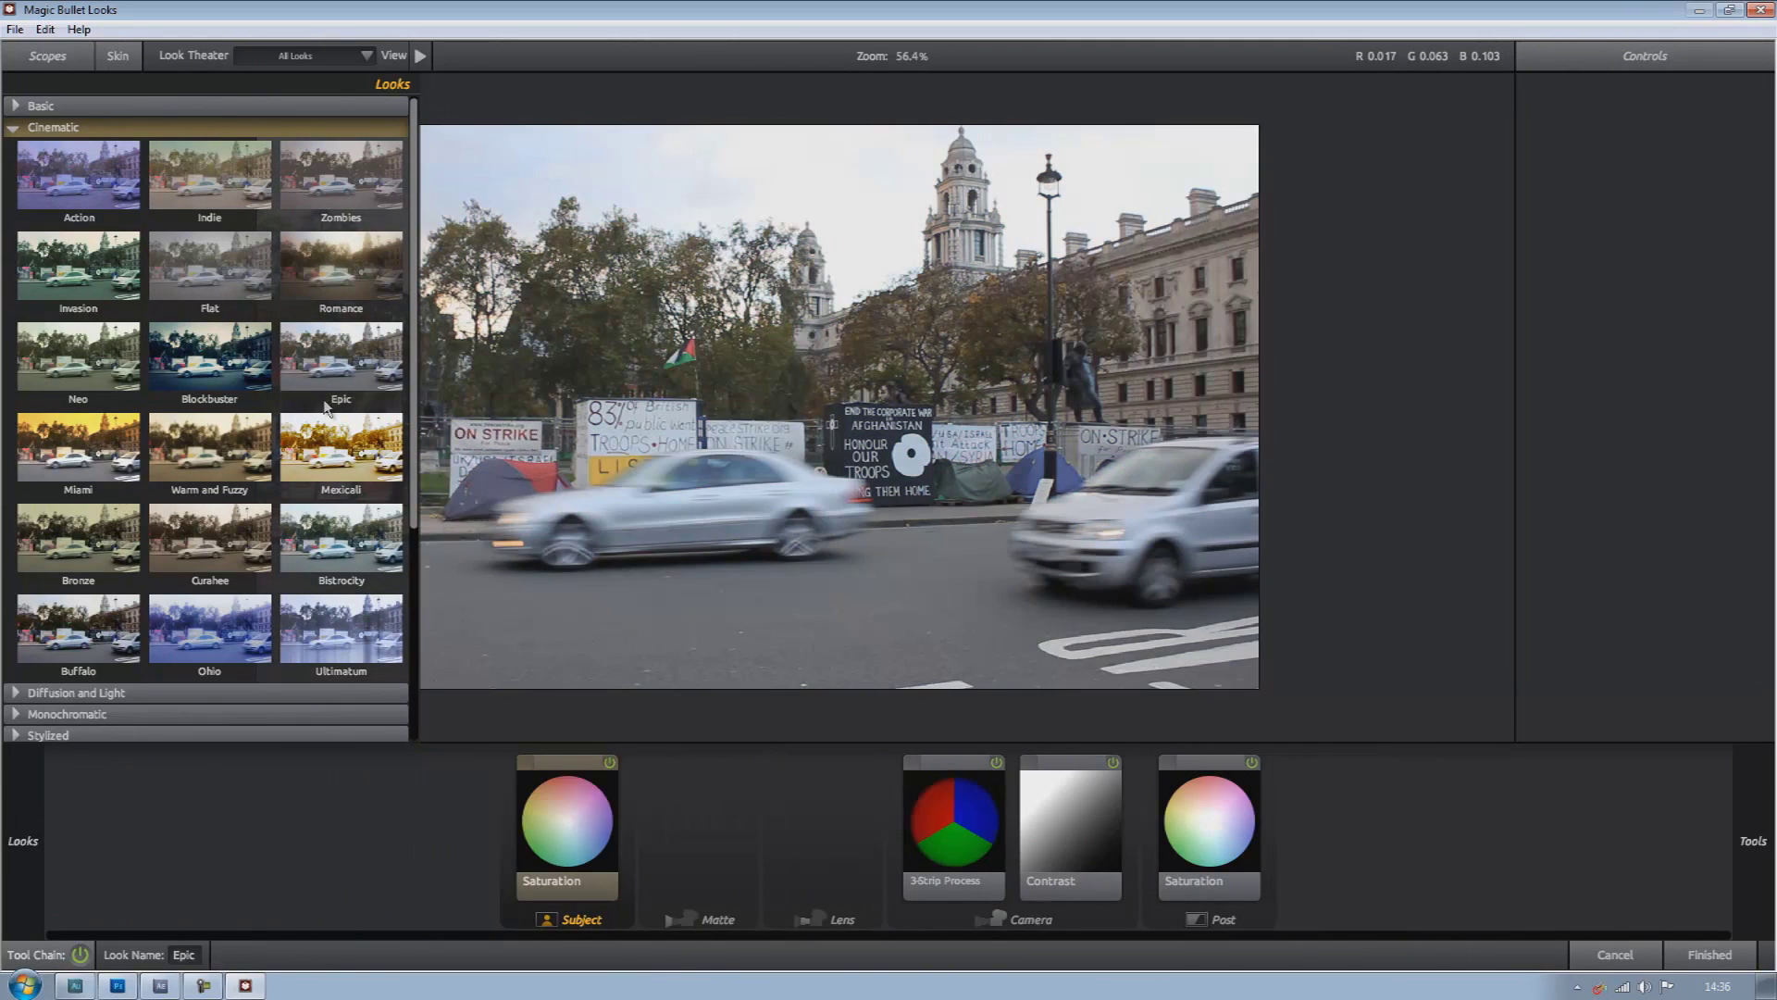
left_click(325, 440)
left_click(213, 458)
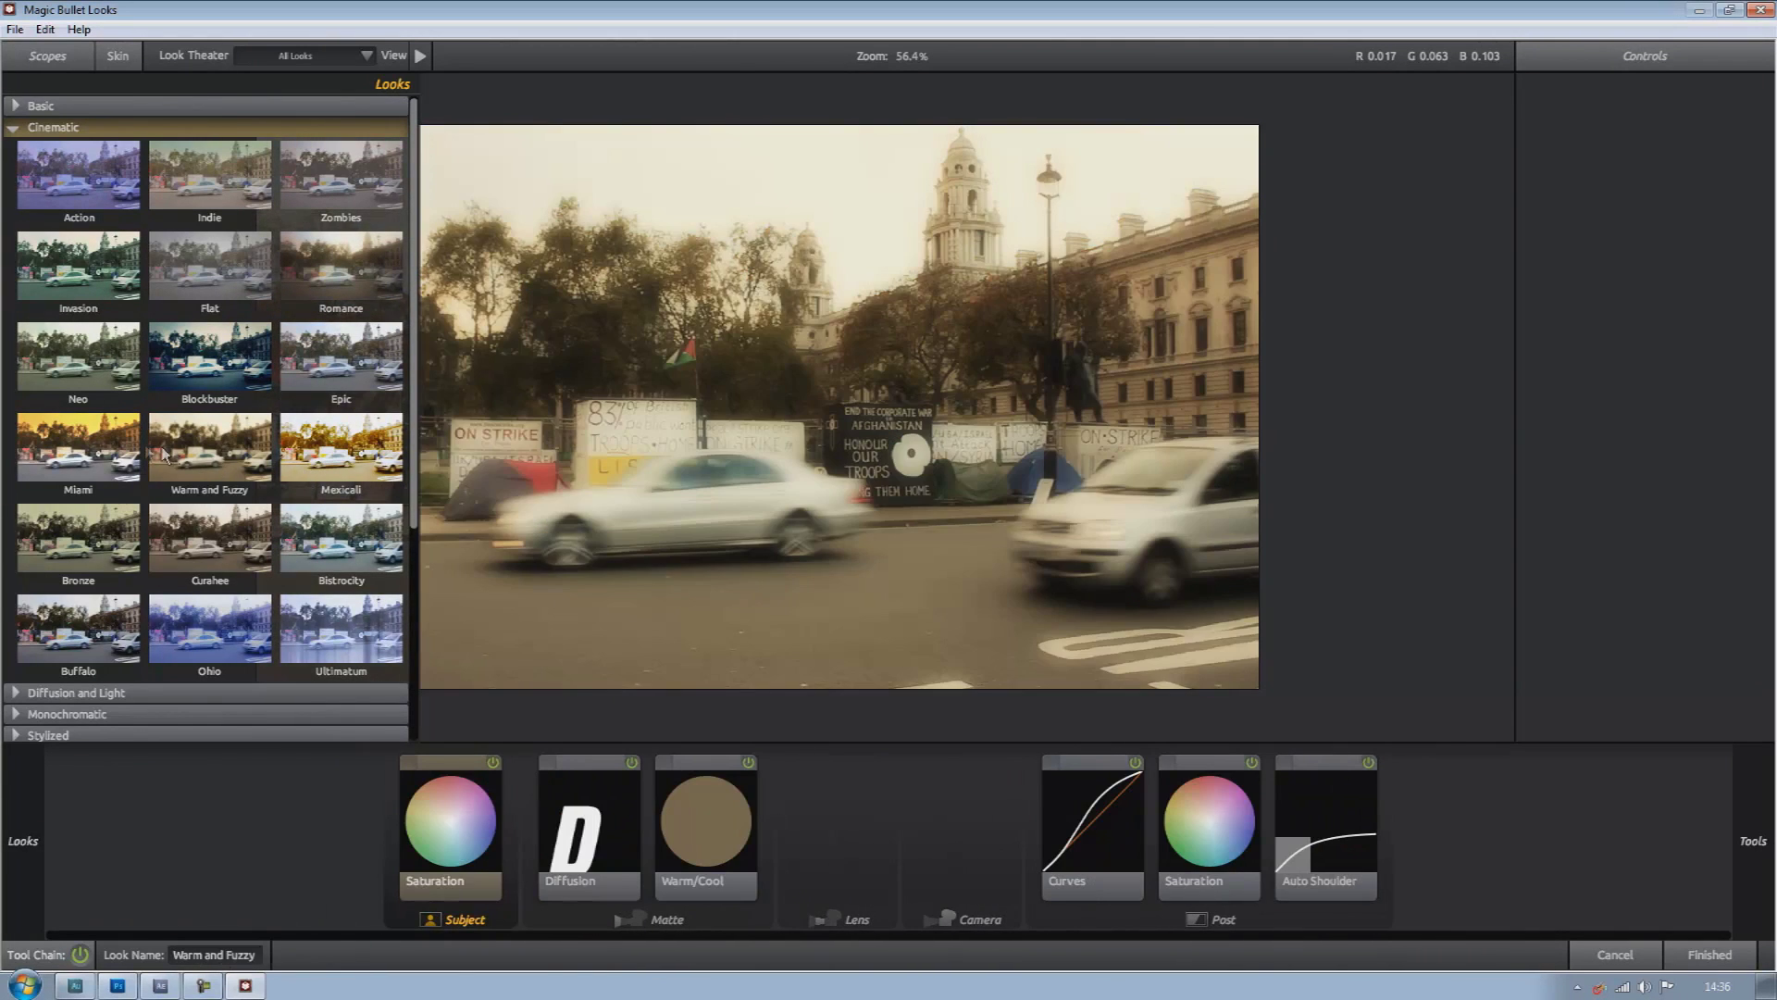
Try the Cinematic looks Miami, Bronze, Curahee, Bistrocity, Ultimatum, Ohio and Buffalo on the clip
left_click(78, 449)
left_click(78, 537)
left_click(232, 548)
left_click(341, 541)
left_click(341, 631)
left_click(202, 636)
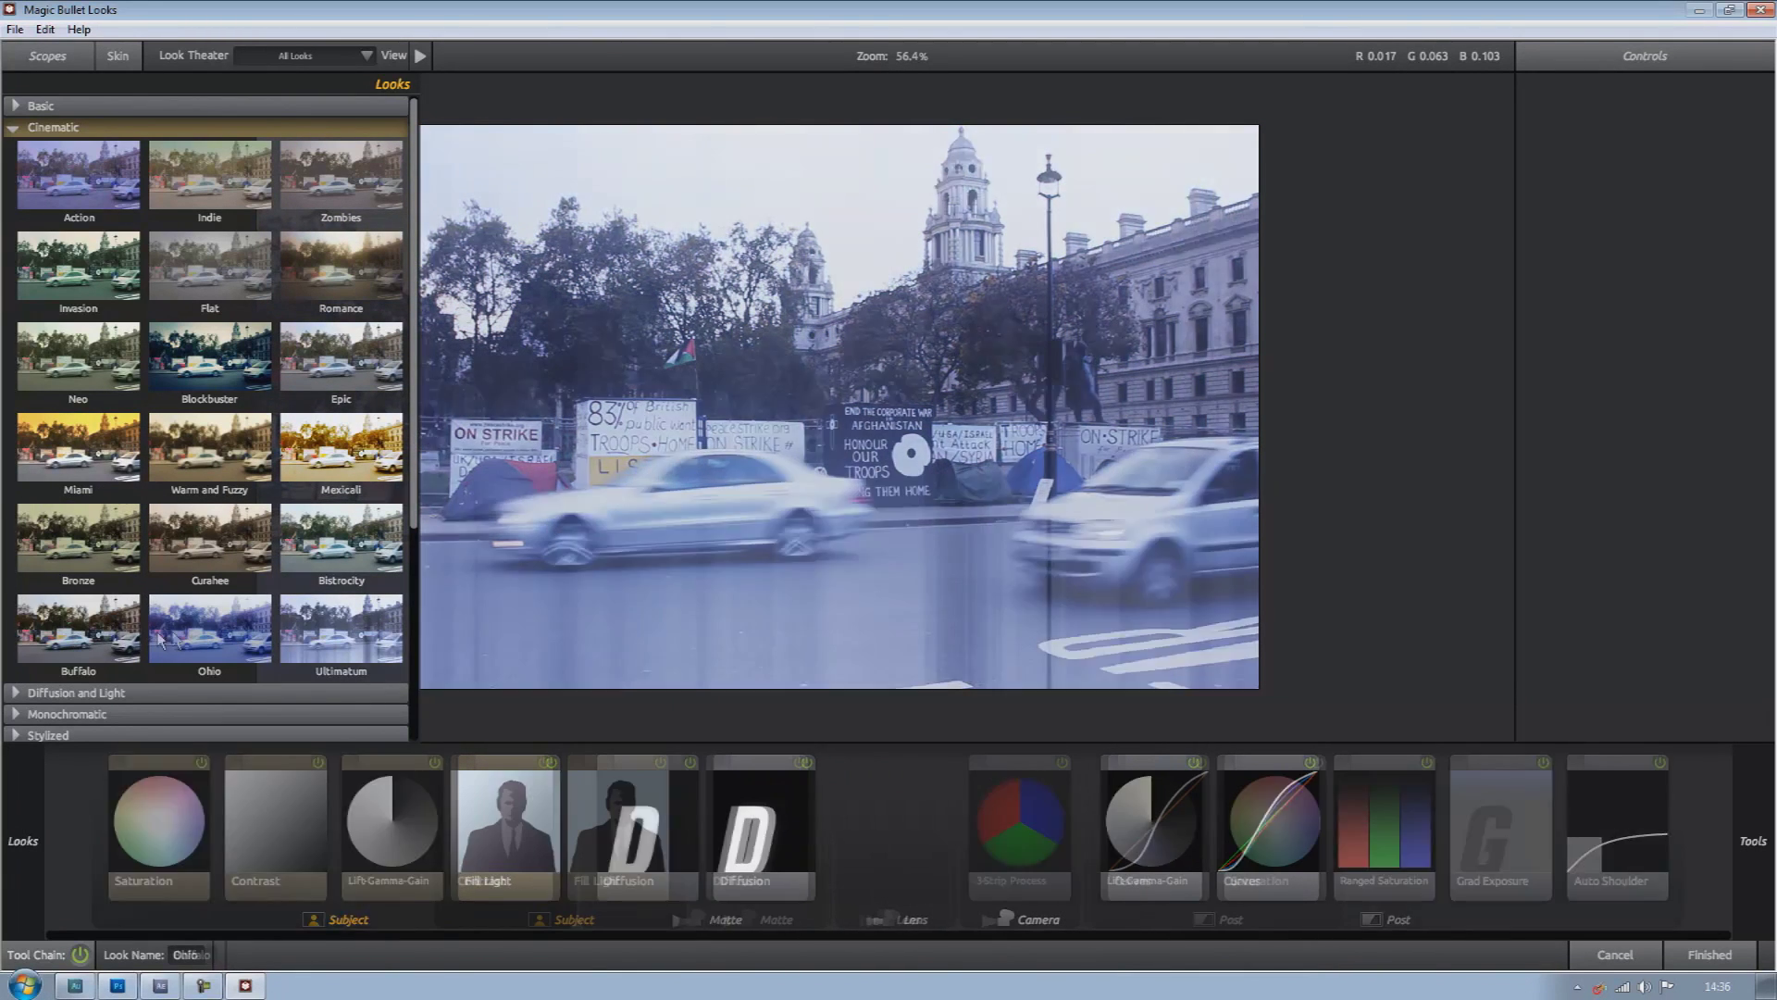
left_click(78, 629)
left_click(13, 130)
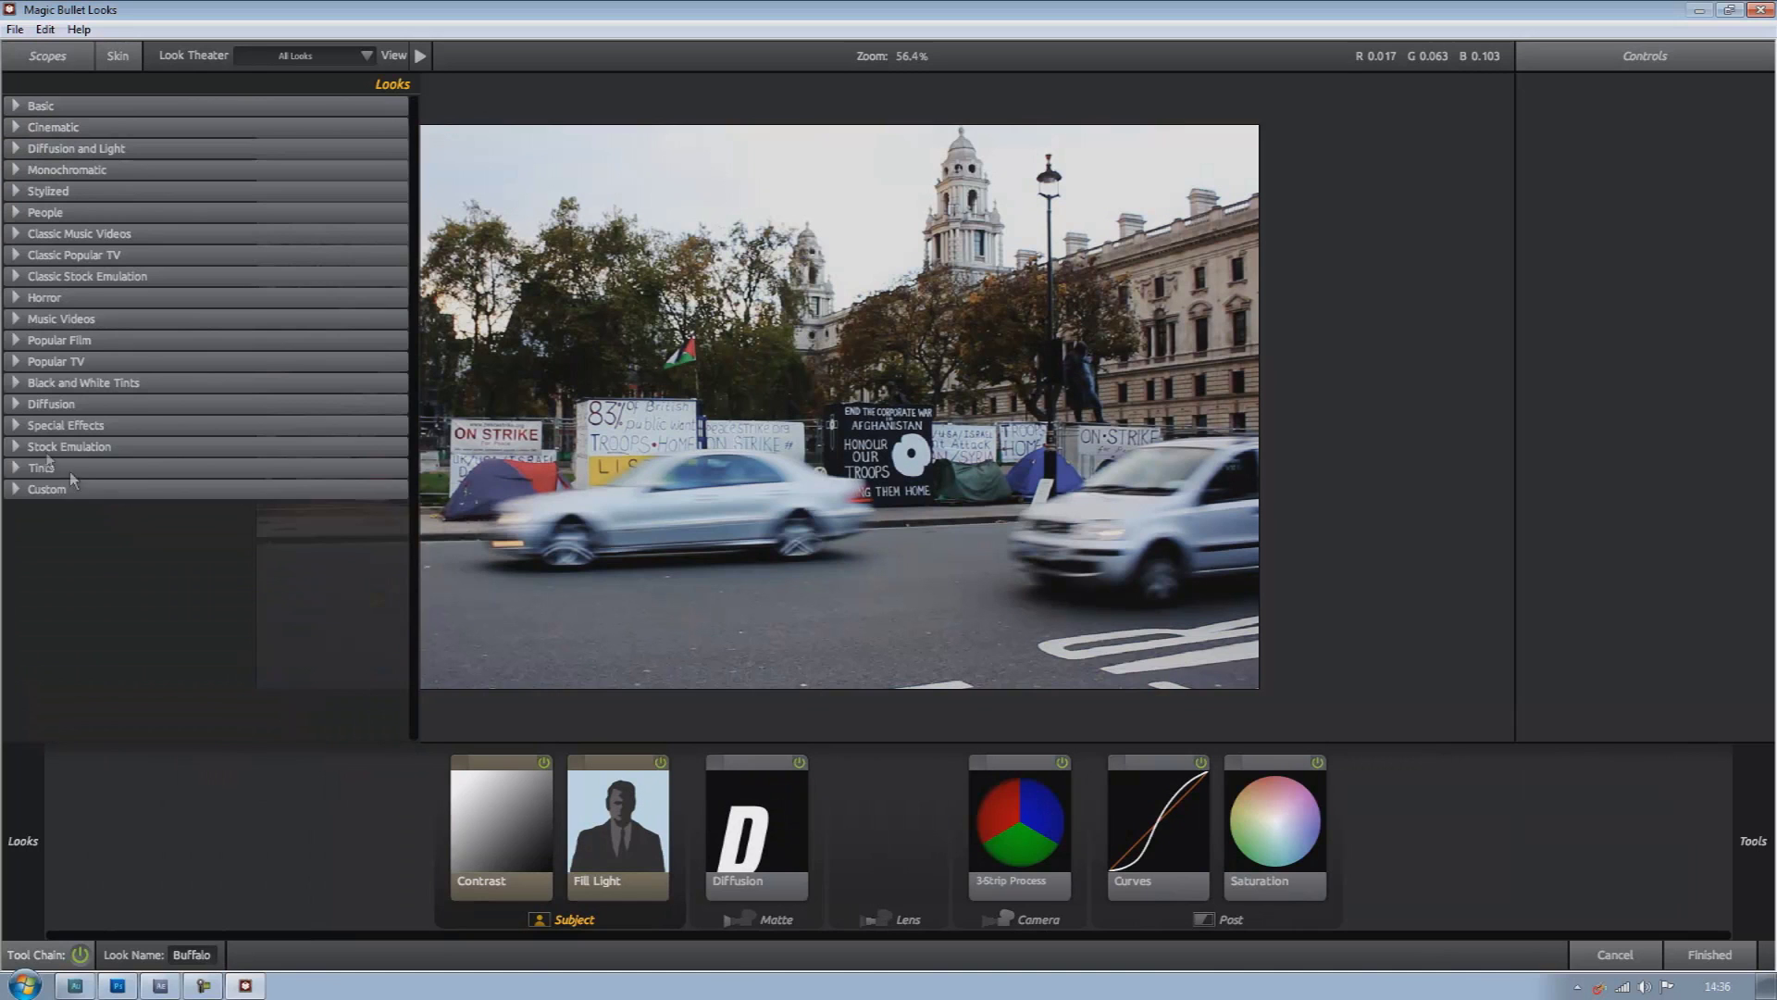
Try the Special Effects looks Benumbed, Days of Night, Pink Spot, Multi Grad Cool and Focus Left Cool on the clip
left_click(15, 426)
left_click(193, 481)
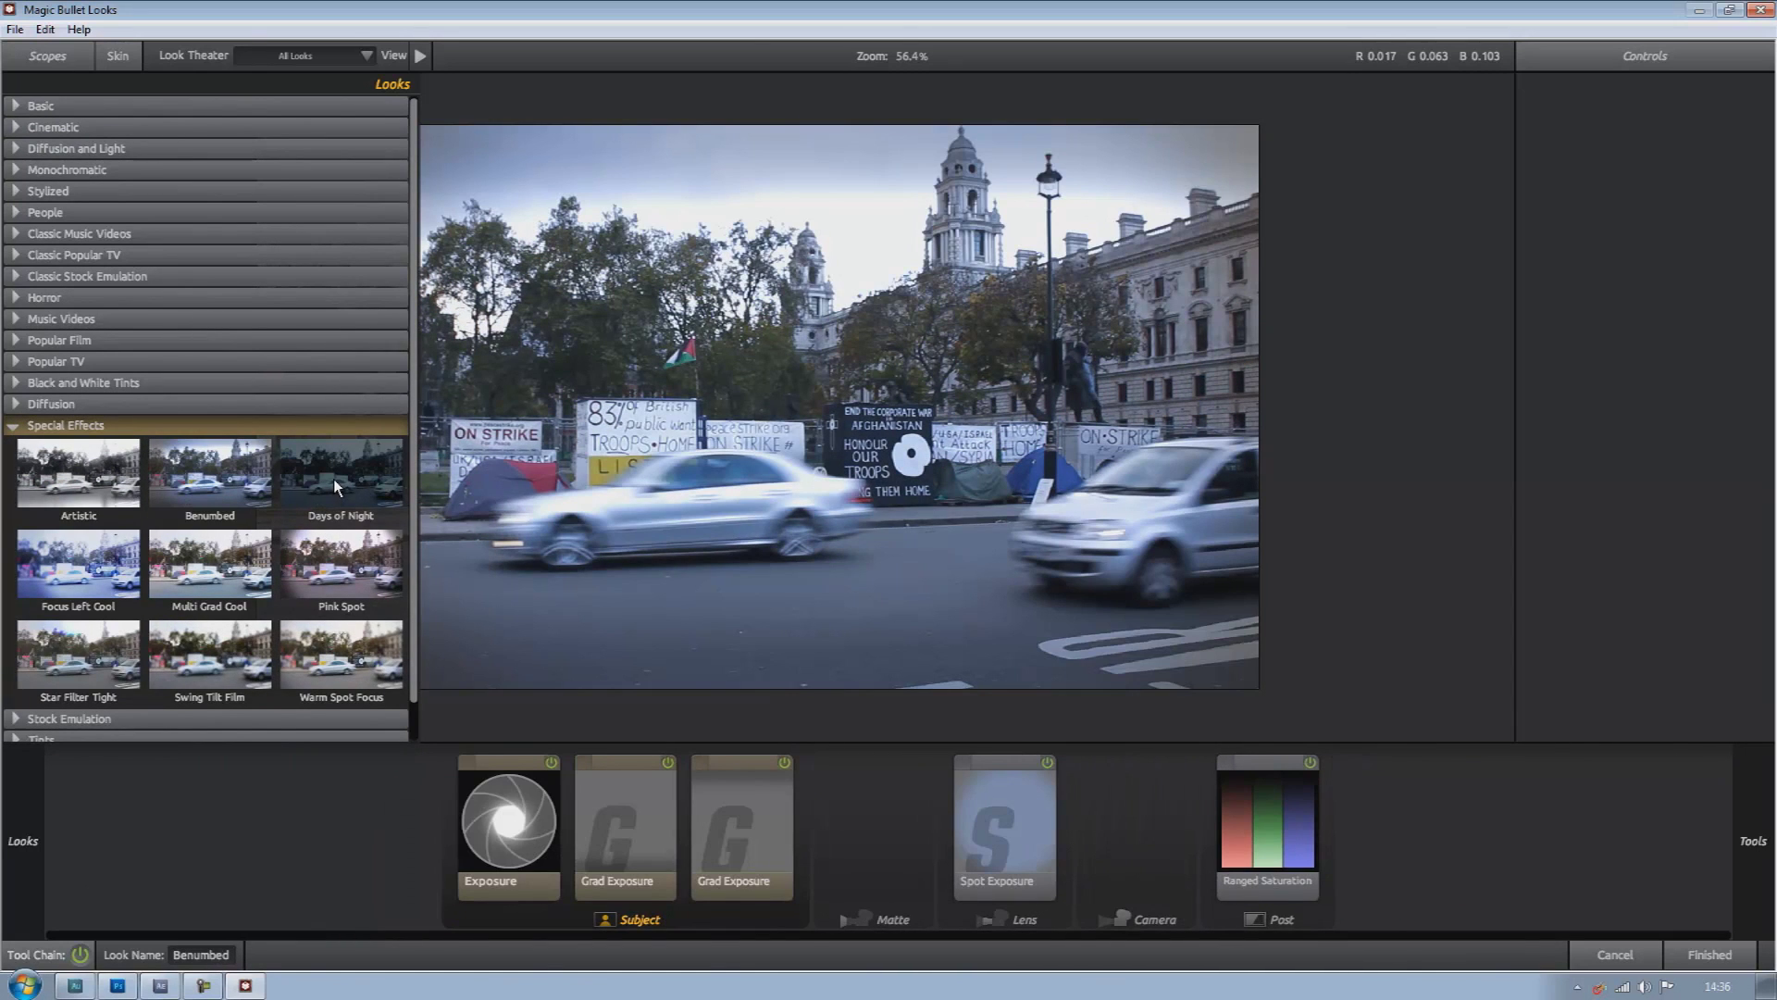
left_click(333, 480)
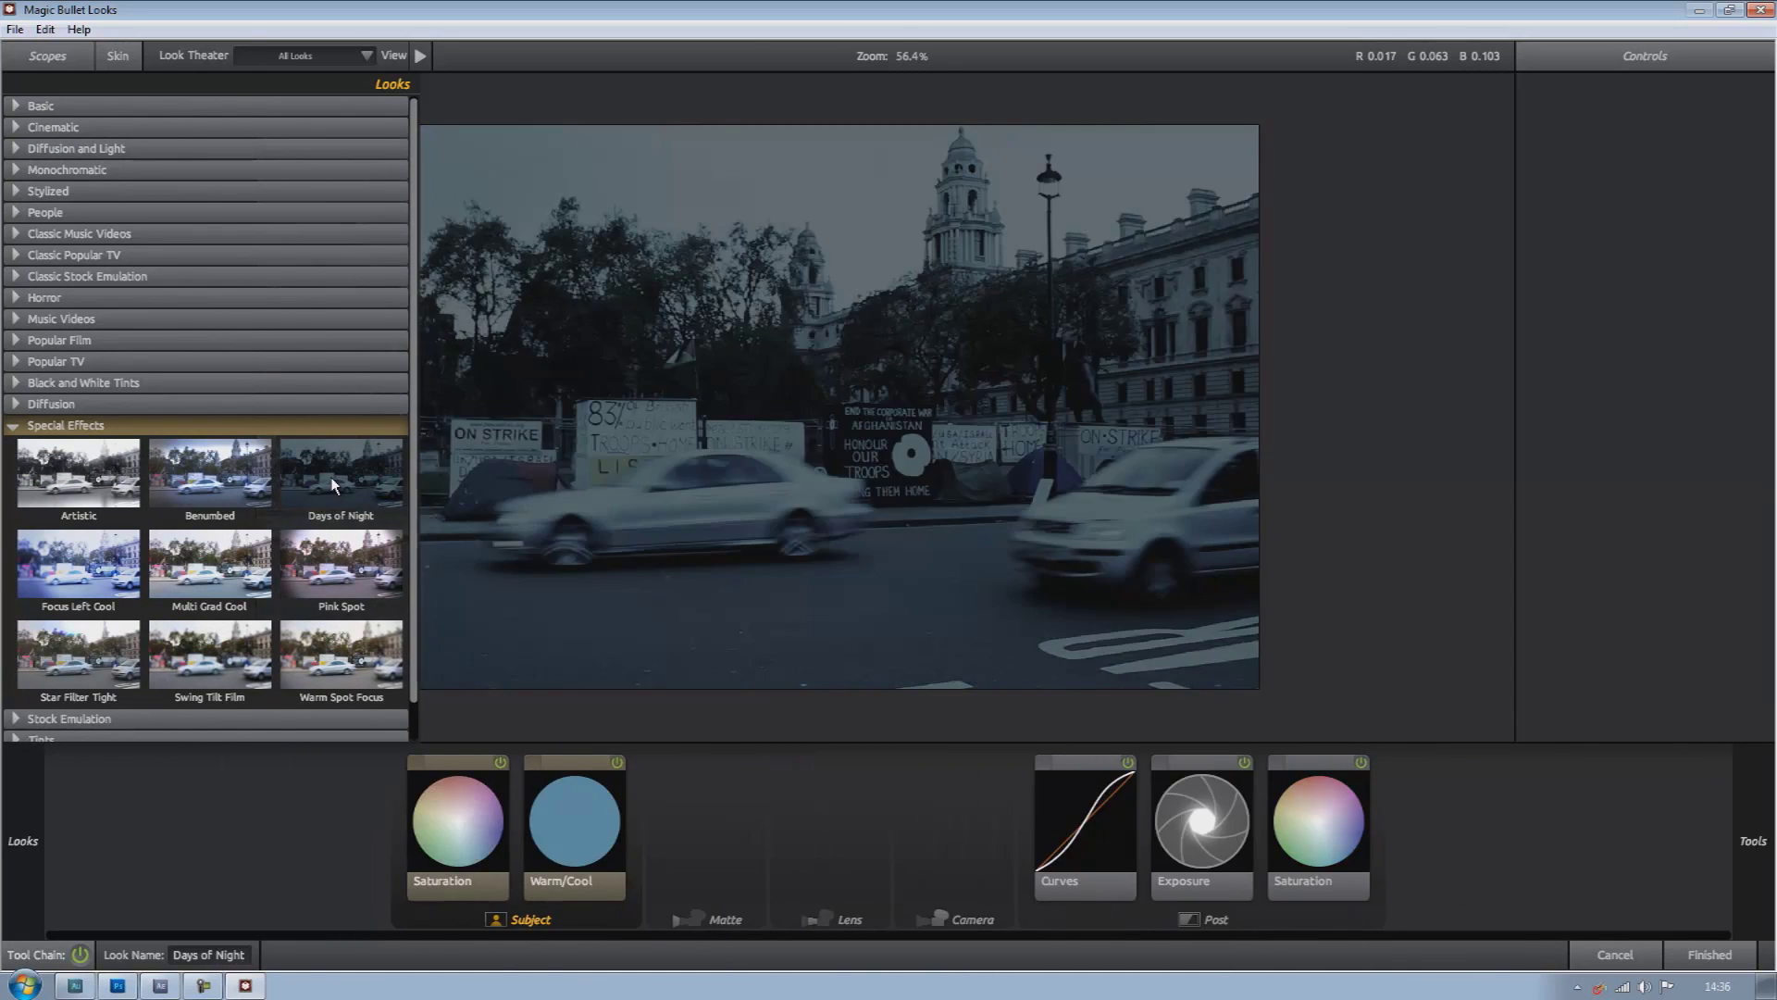
left_click(336, 579)
left_click(209, 566)
left_click(82, 566)
Try the Star Filter Tight, Warm Spot Focus and Swing Tilt Film looks from the Special Effects category
left_click(79, 652)
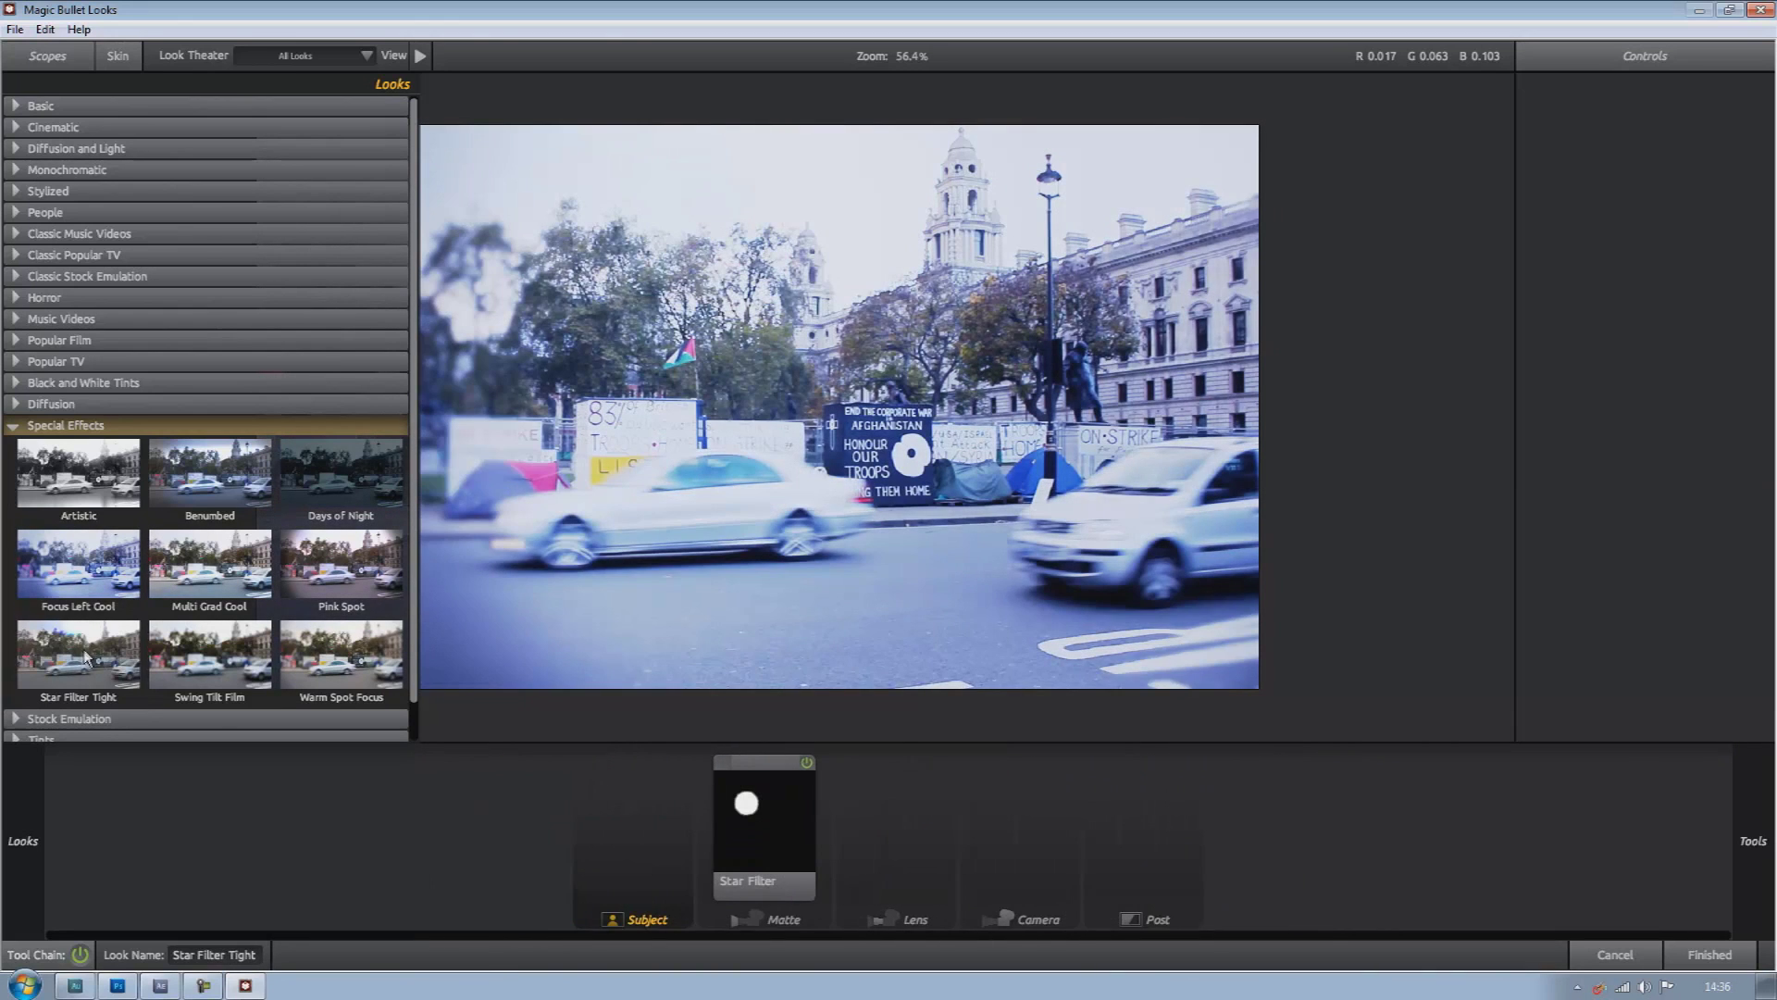
left_click(209, 655)
left_click(320, 661)
left_click(210, 655)
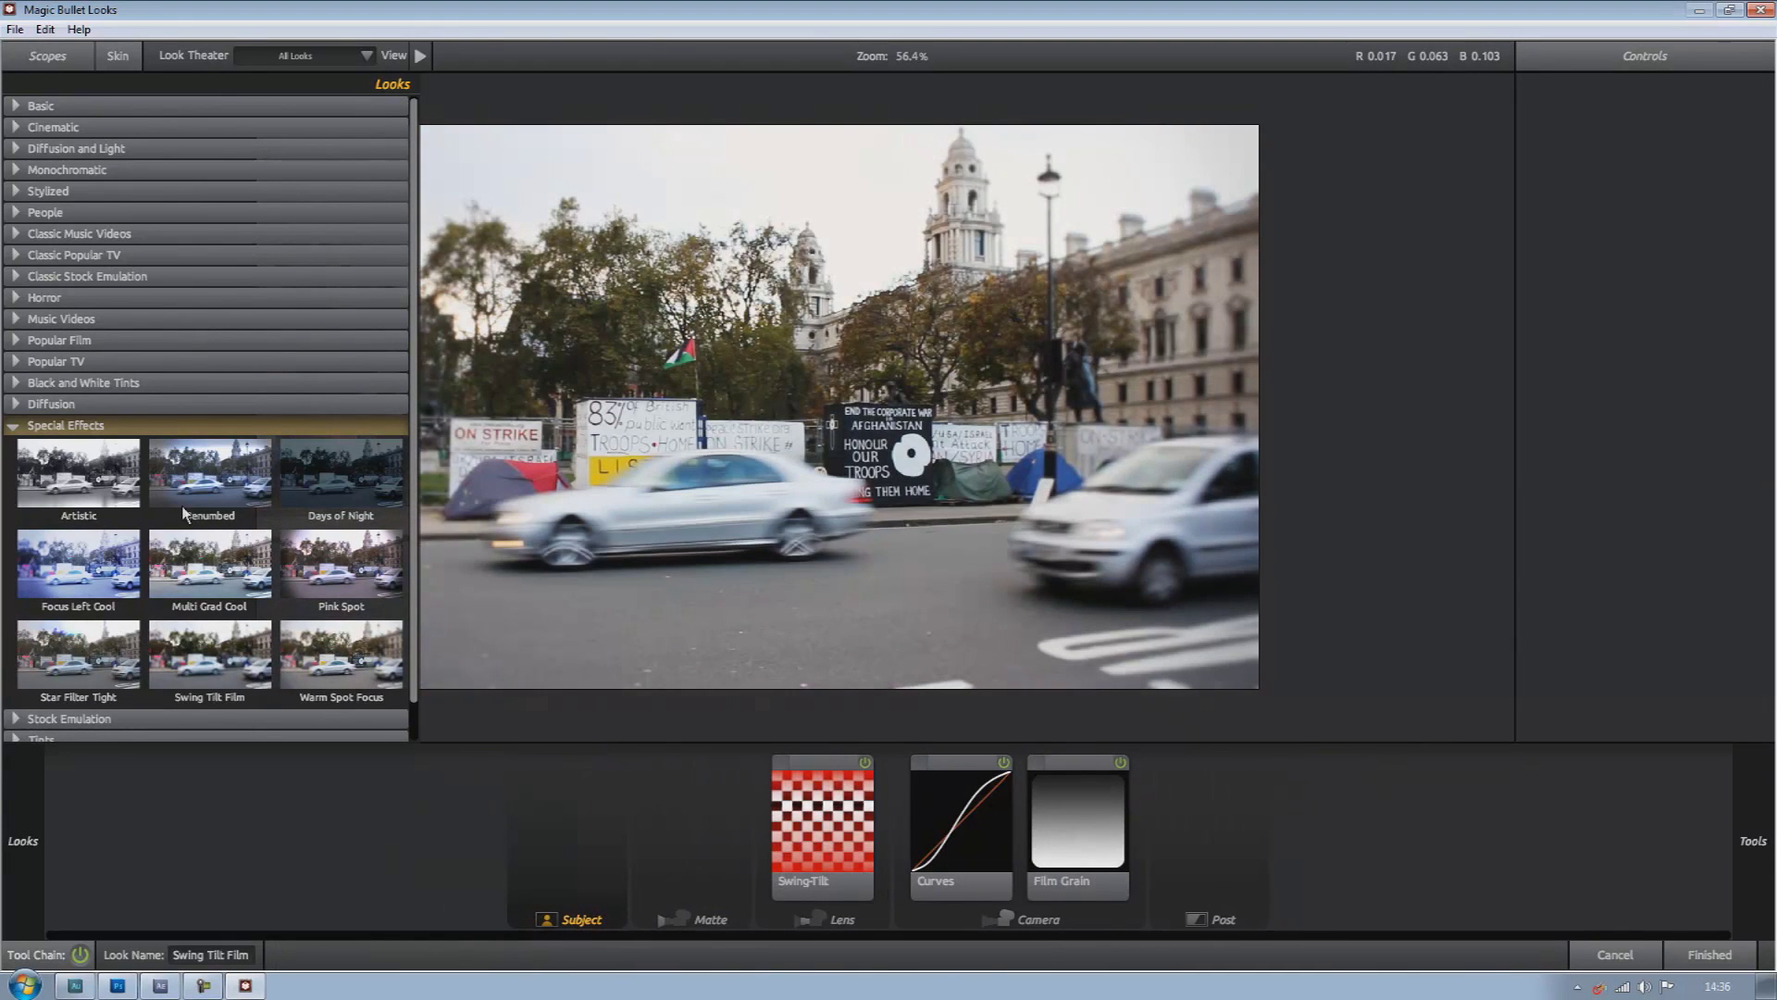
left_click(16, 427)
Try the Stock Emulation looks AG Film Stock, Bleach Bypass Light, Bleach Bypass, Color Reversal, Color Reversal Old Style and BW Film Stock Grainy
left_click(17, 447)
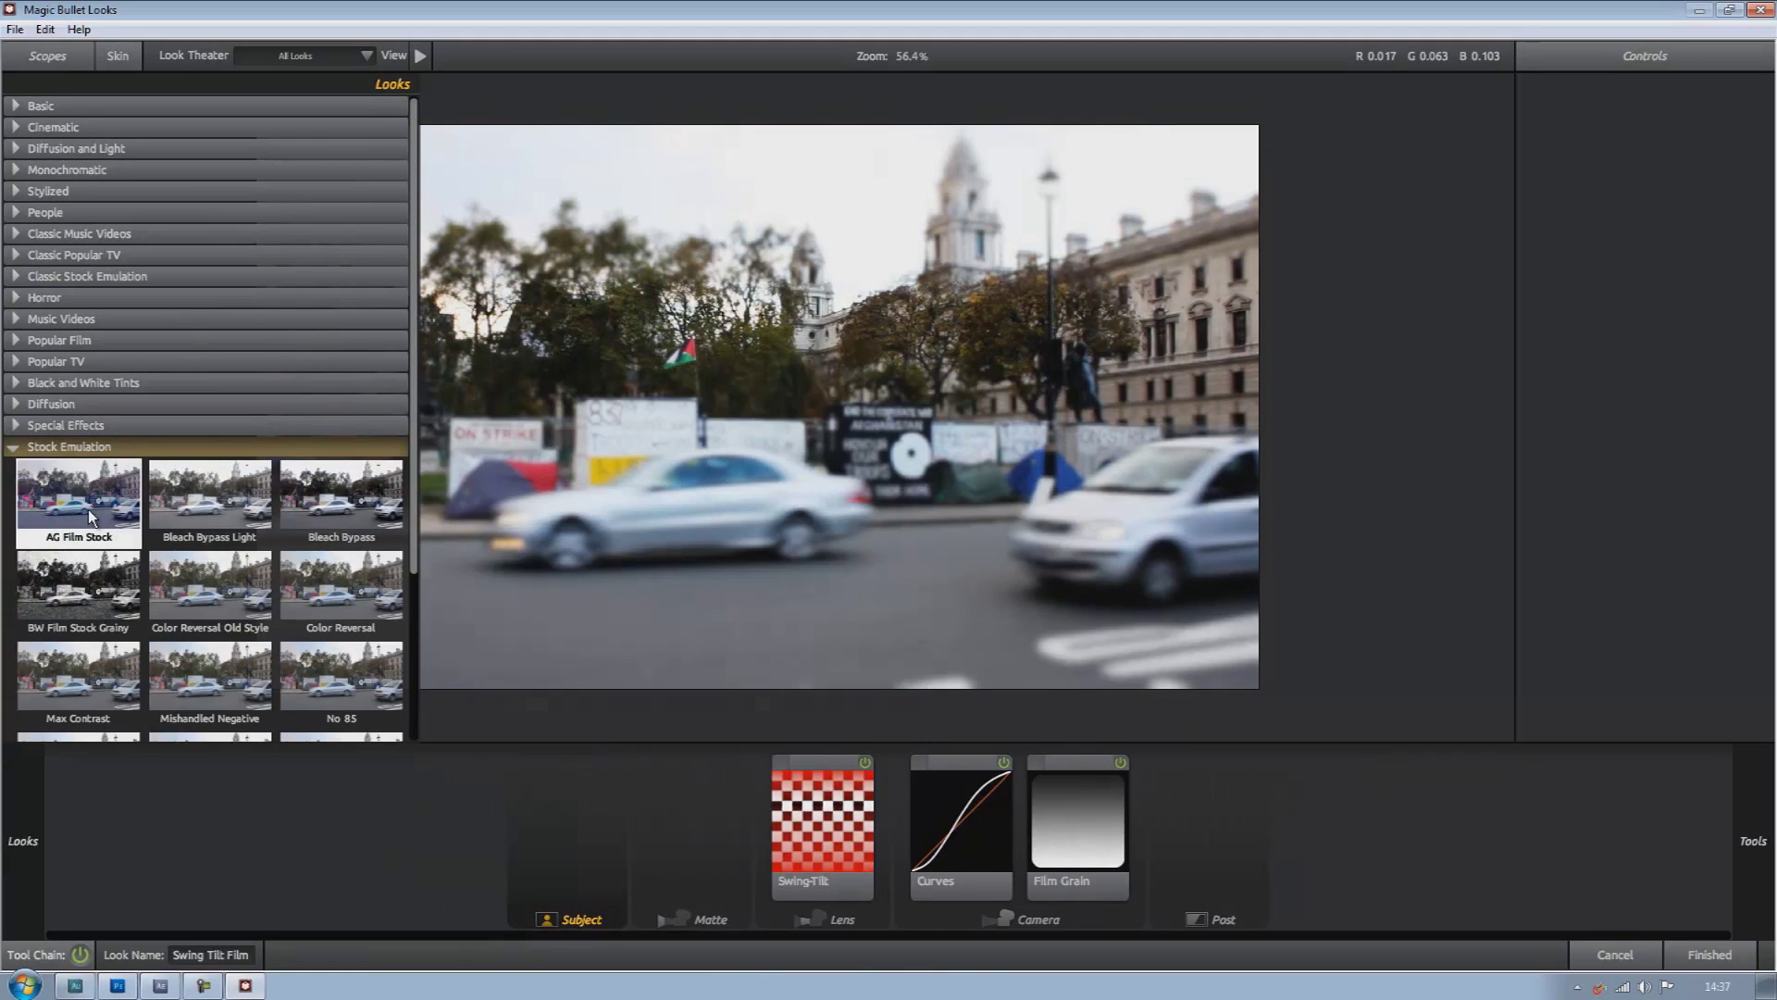
left_click(87, 508)
left_click(211, 512)
left_click(333, 504)
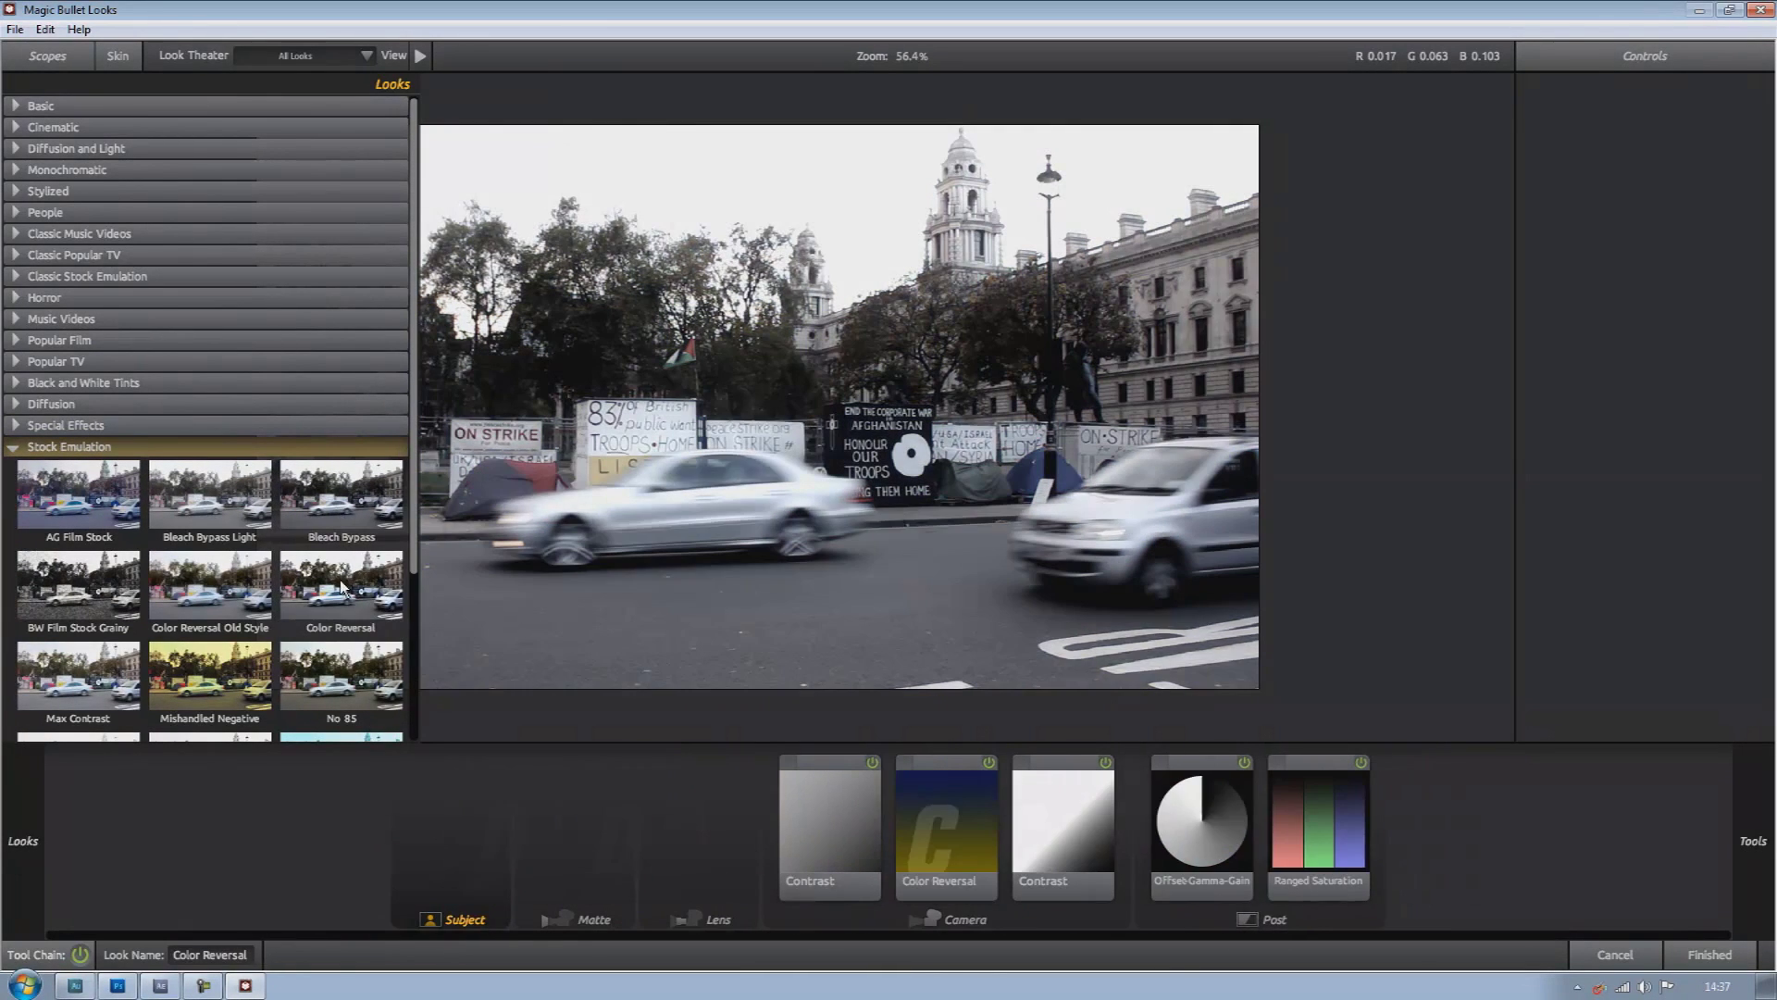
left_click(174, 606)
left_click(75, 586)
Try the Stock Emulation looks Max Contrast, Mishandled Negative, No 85, Two Strip Cool Stock, Subtle Film, Subtle Film Soft and Warm Stock 01
left_click(79, 683)
left_click(211, 680)
left_click(335, 685)
scroll(338, 648, "down", 1)
scroll(338, 648, "down", 3)
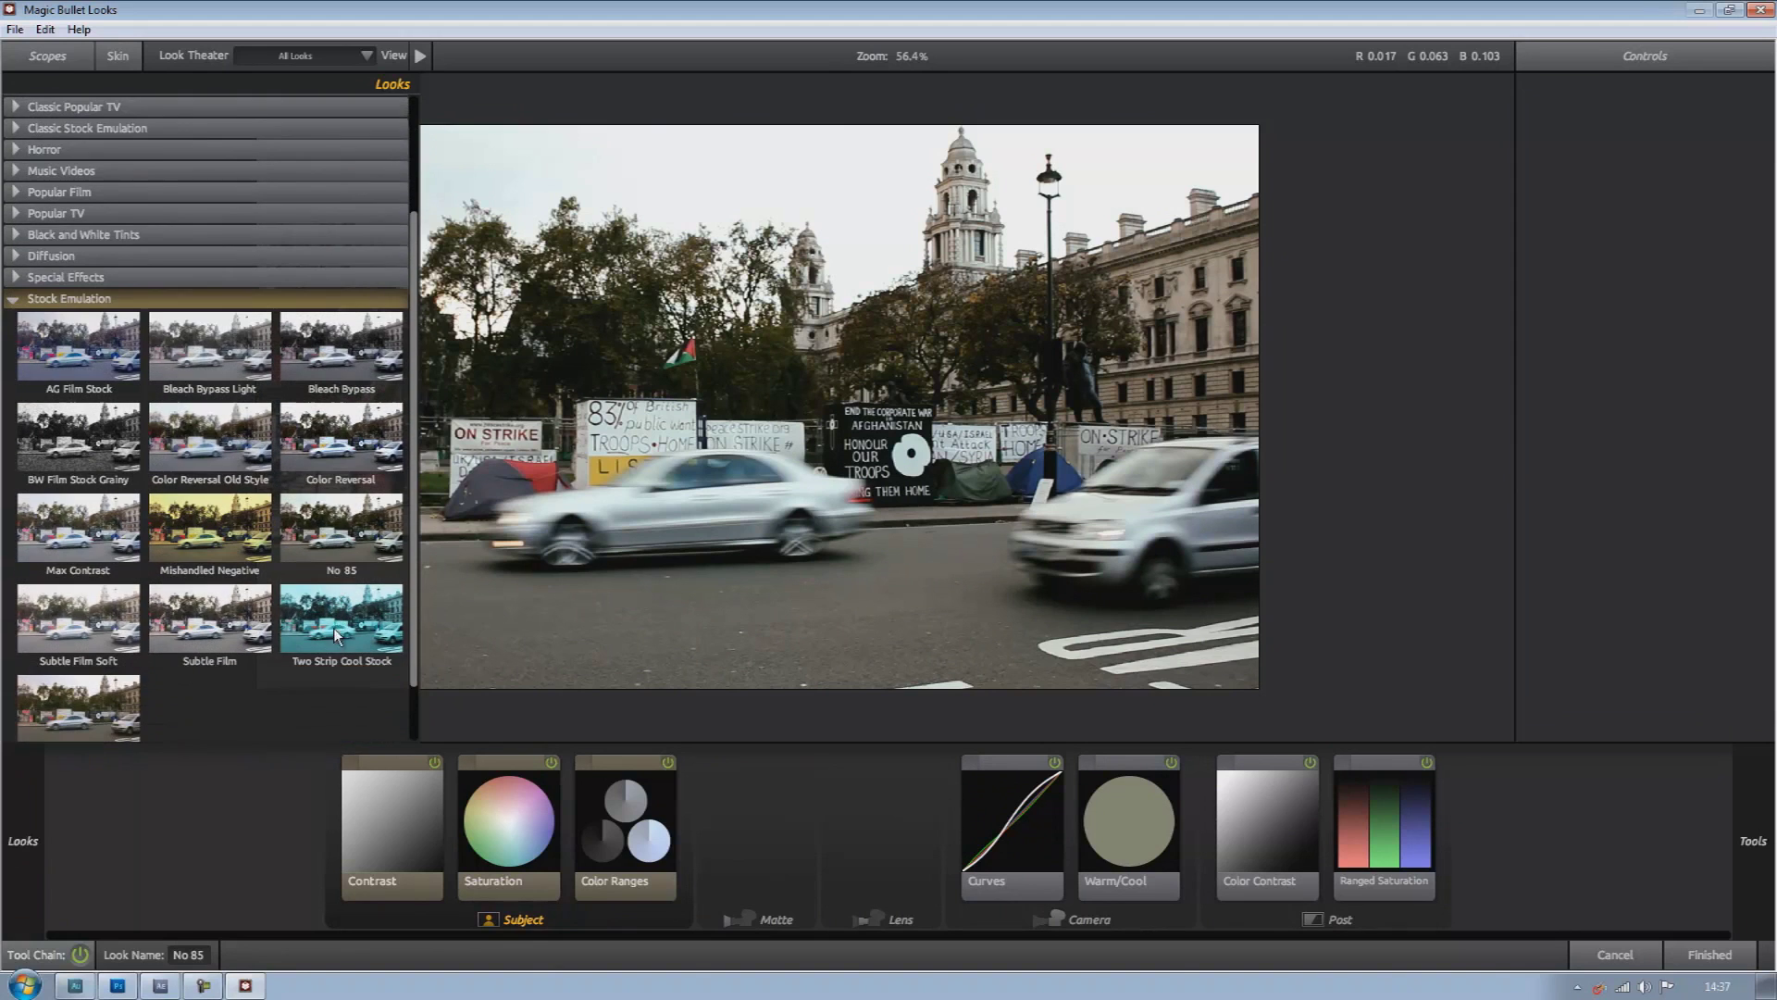
left_click(342, 618)
left_click(210, 619)
left_click(79, 618)
left_click(111, 715)
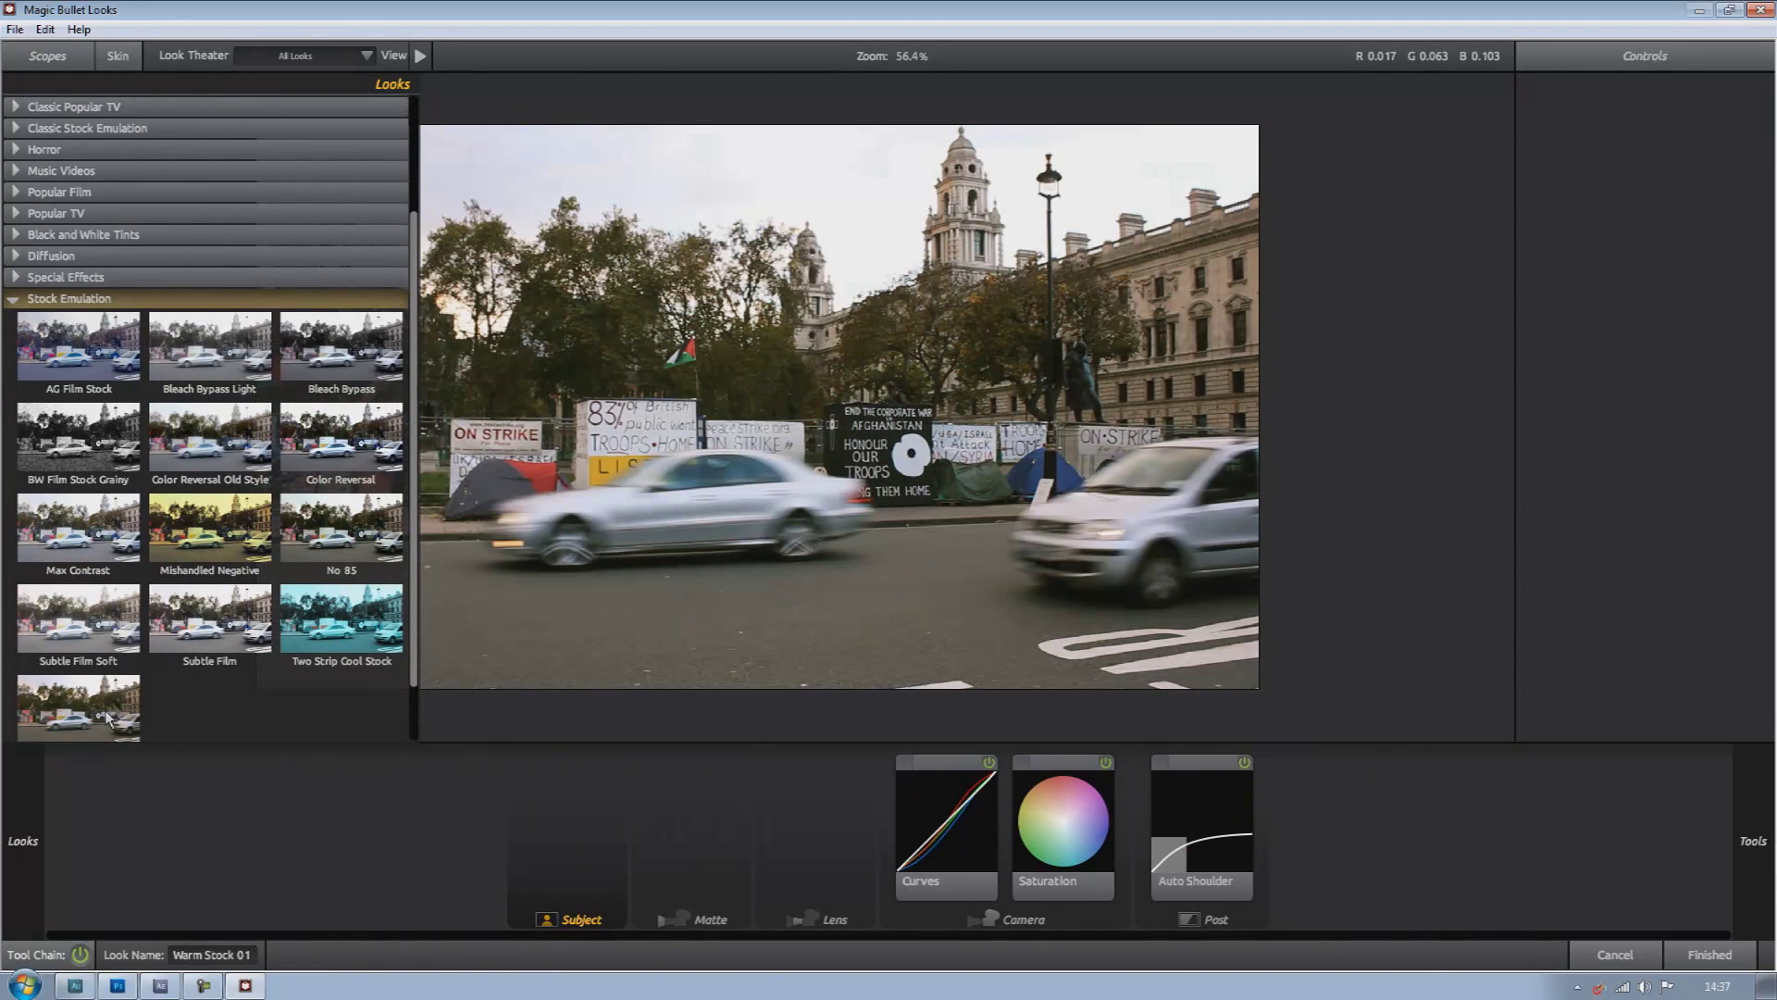
left_click(17, 301)
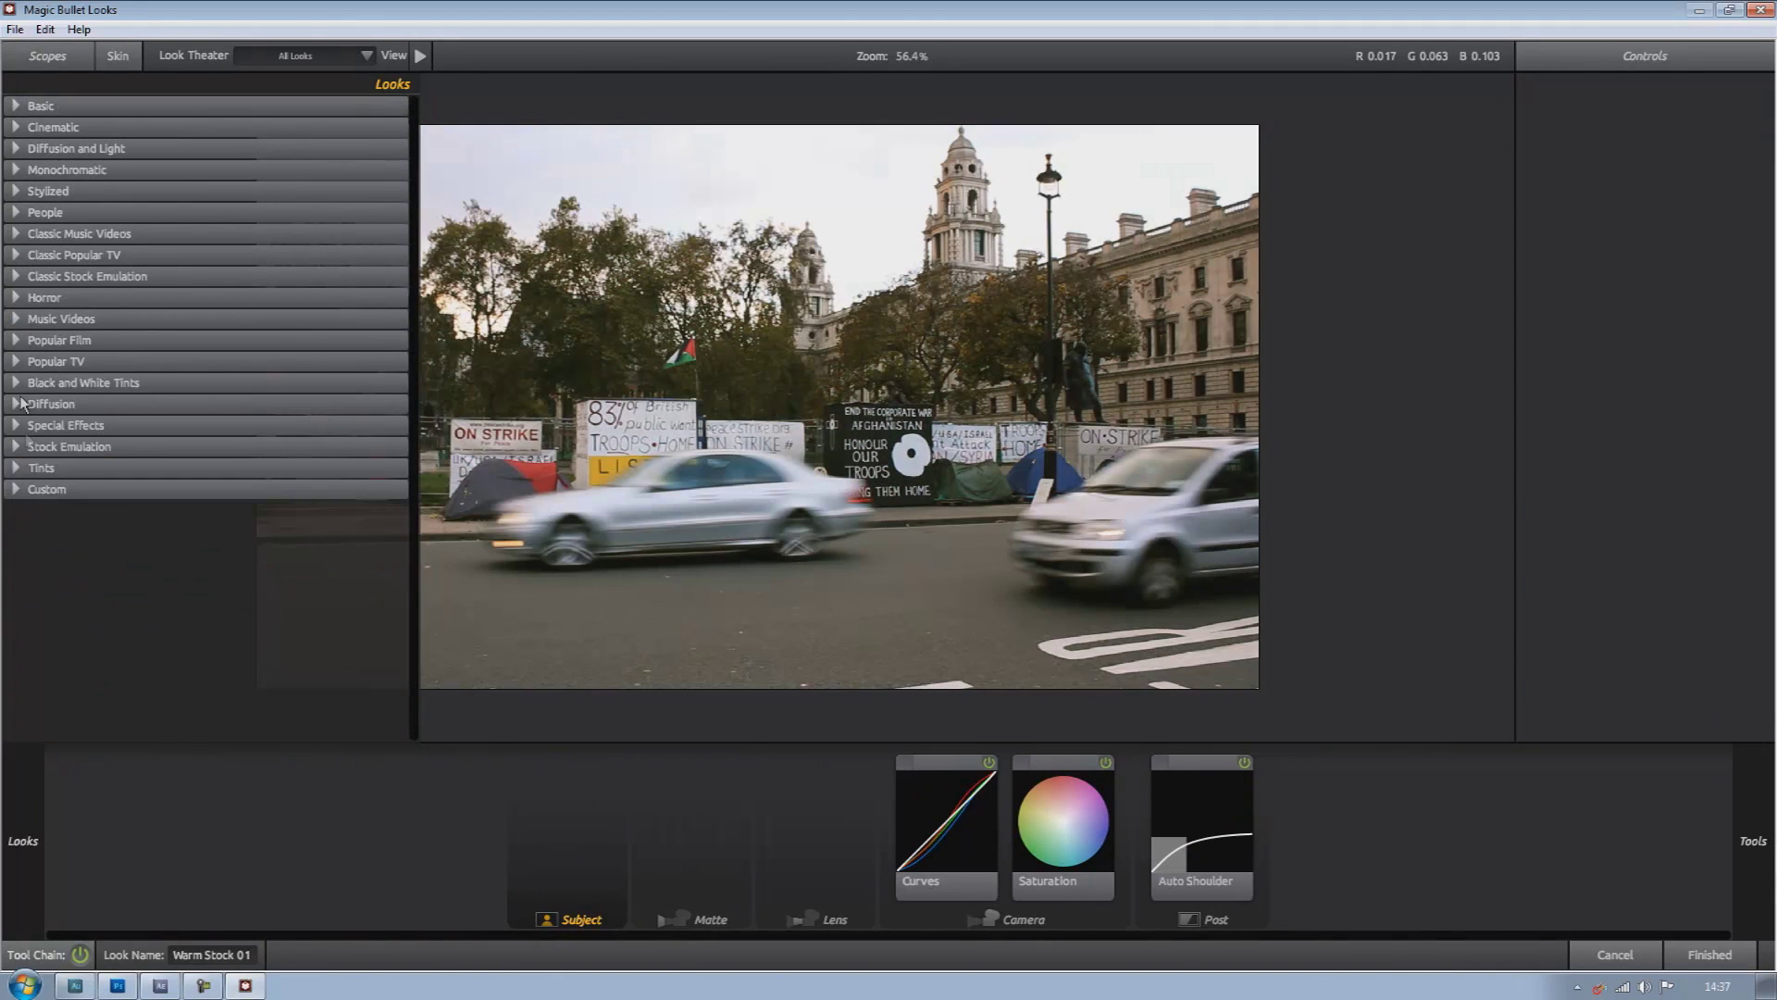
Try the Tints looks Brilliant Orange Crush, Grad Deep Blue, Grad Sky and Grad Sunset, plus the Artistic look from Special Effects
left_click(14, 467)
left_click(79, 514)
left_click(210, 513)
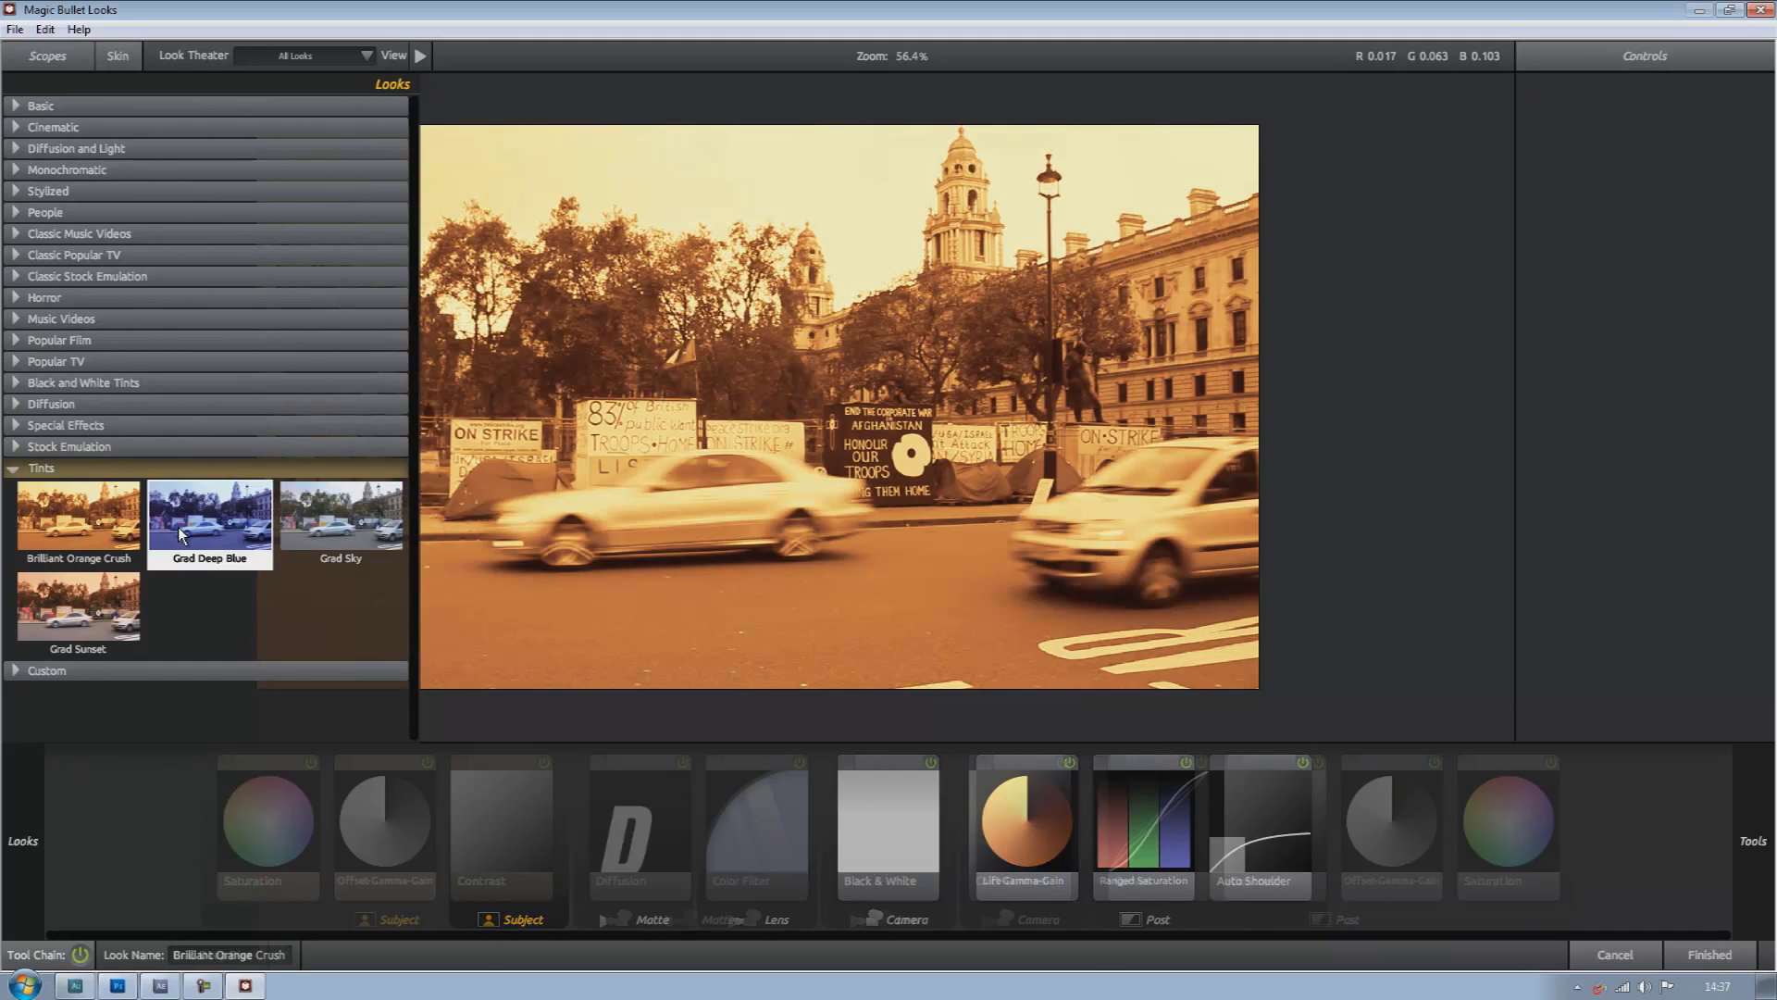
left_click(311, 535)
left_click(79, 607)
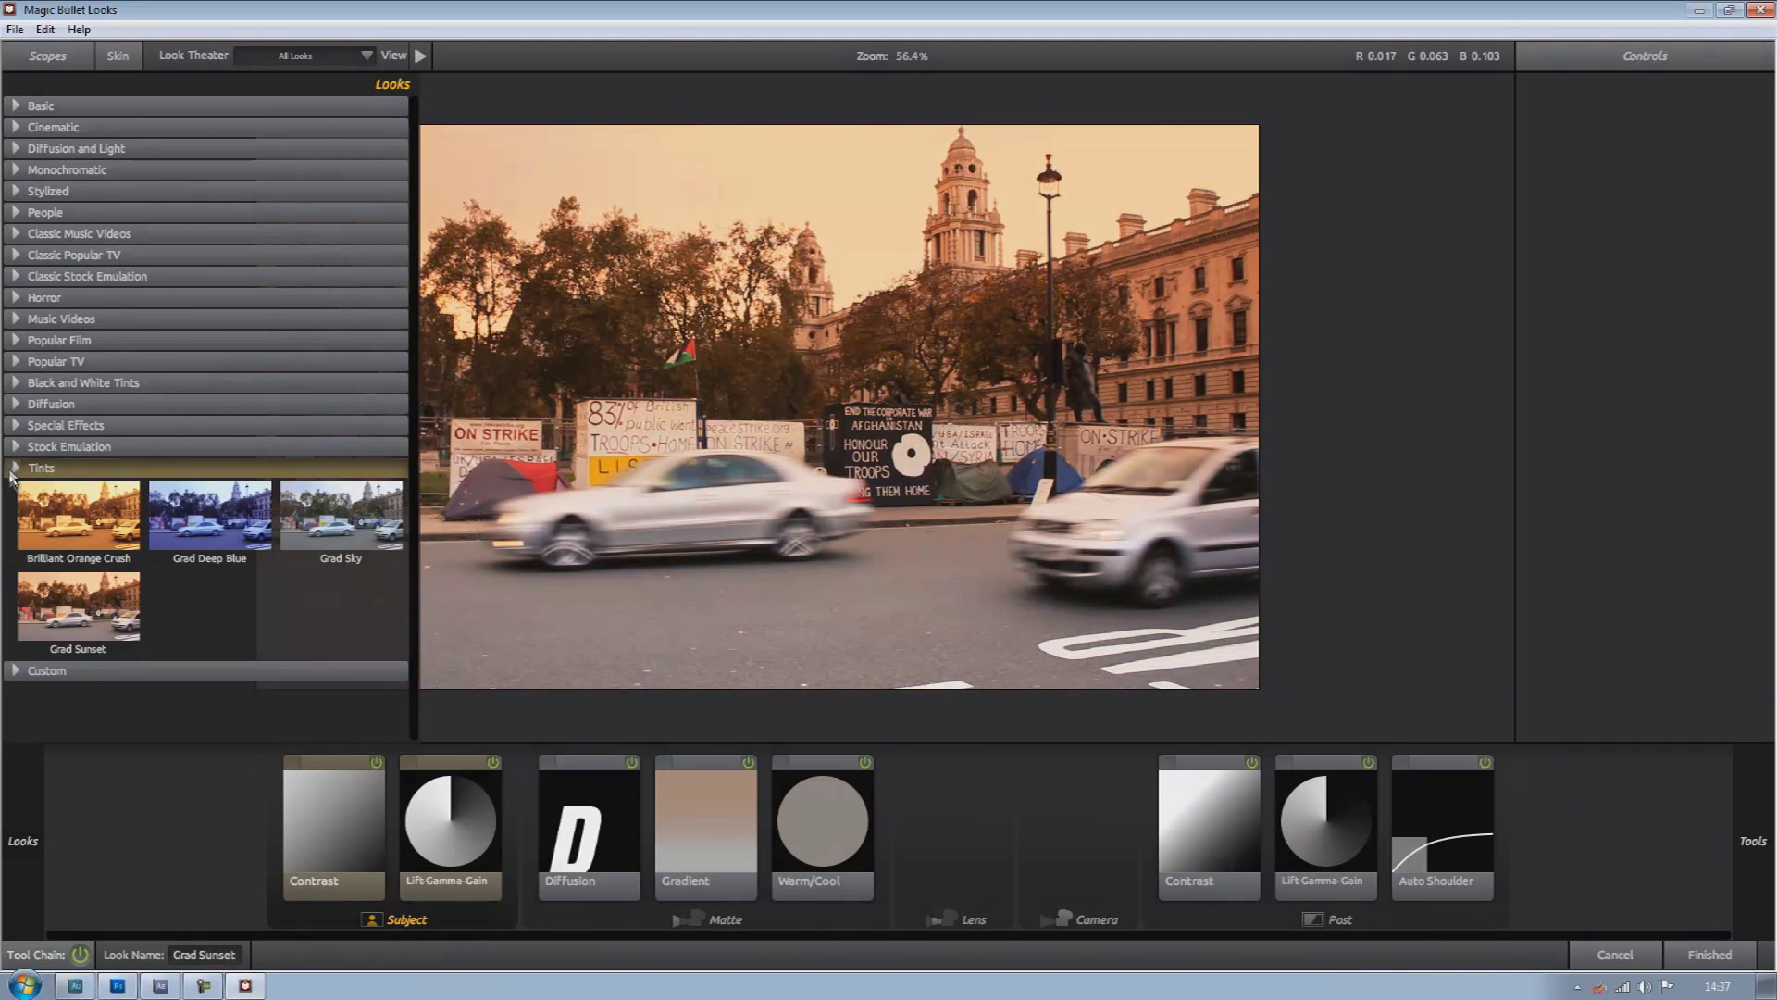
left_click(13, 471)
left_click(28, 428)
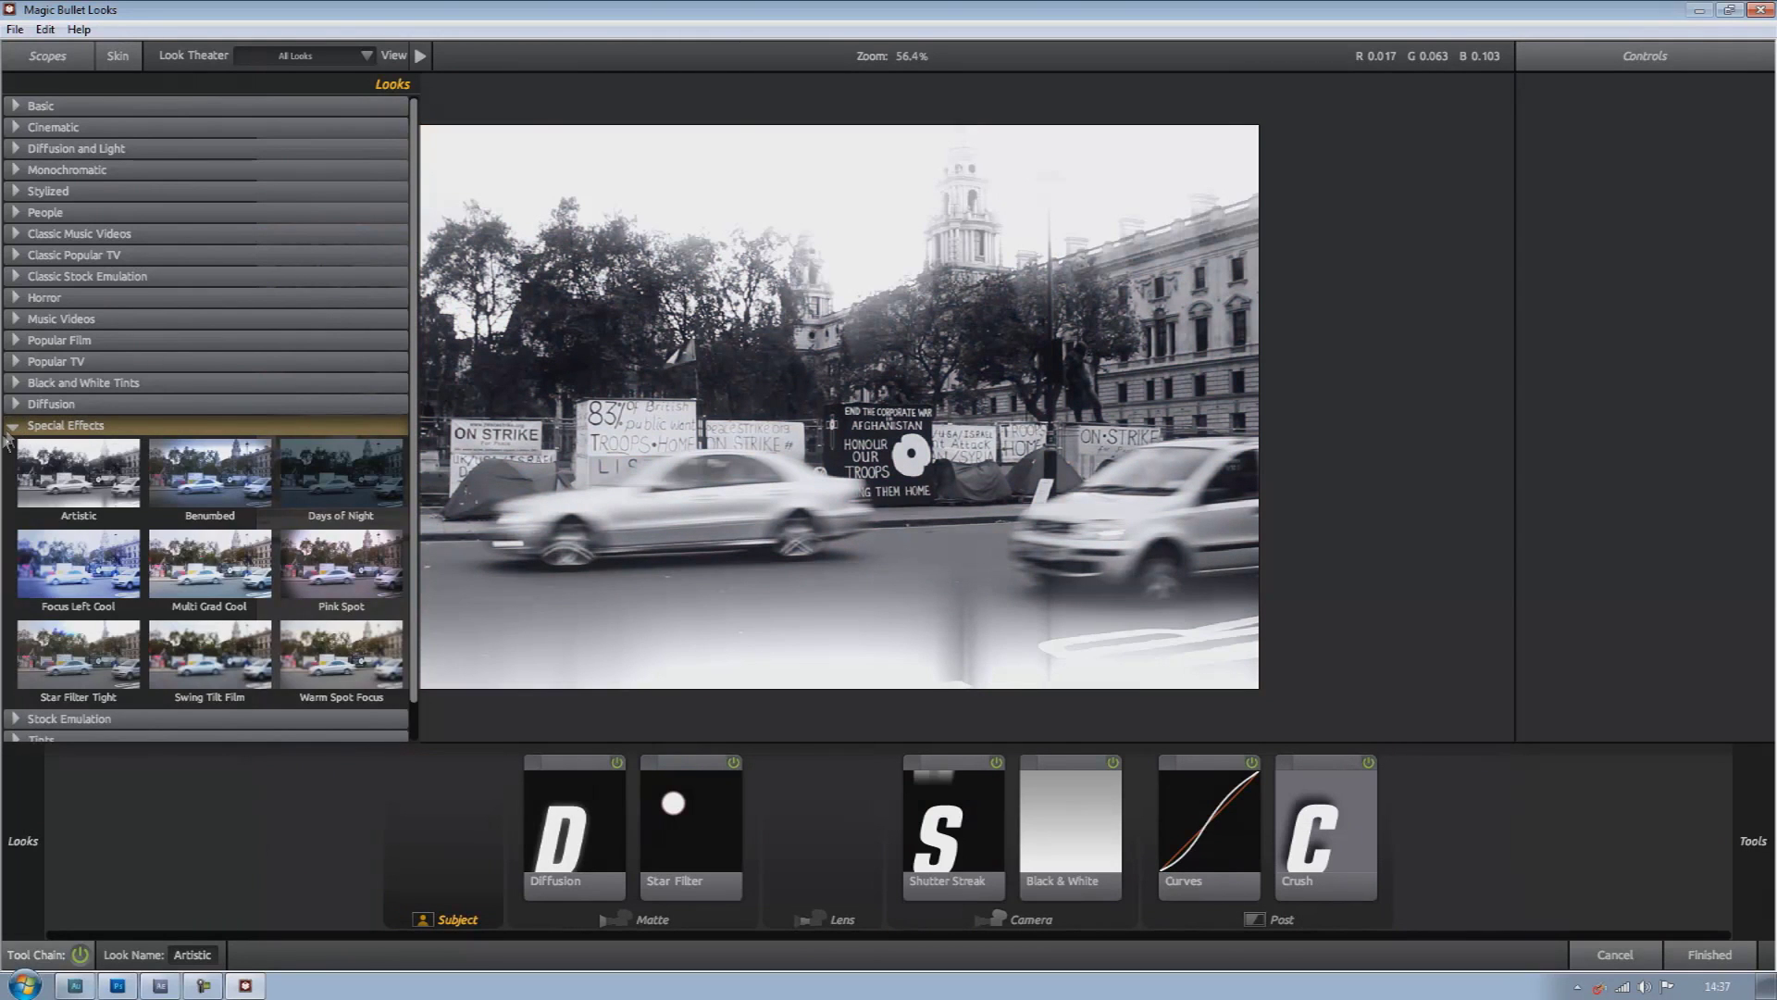
left_click(11, 427)
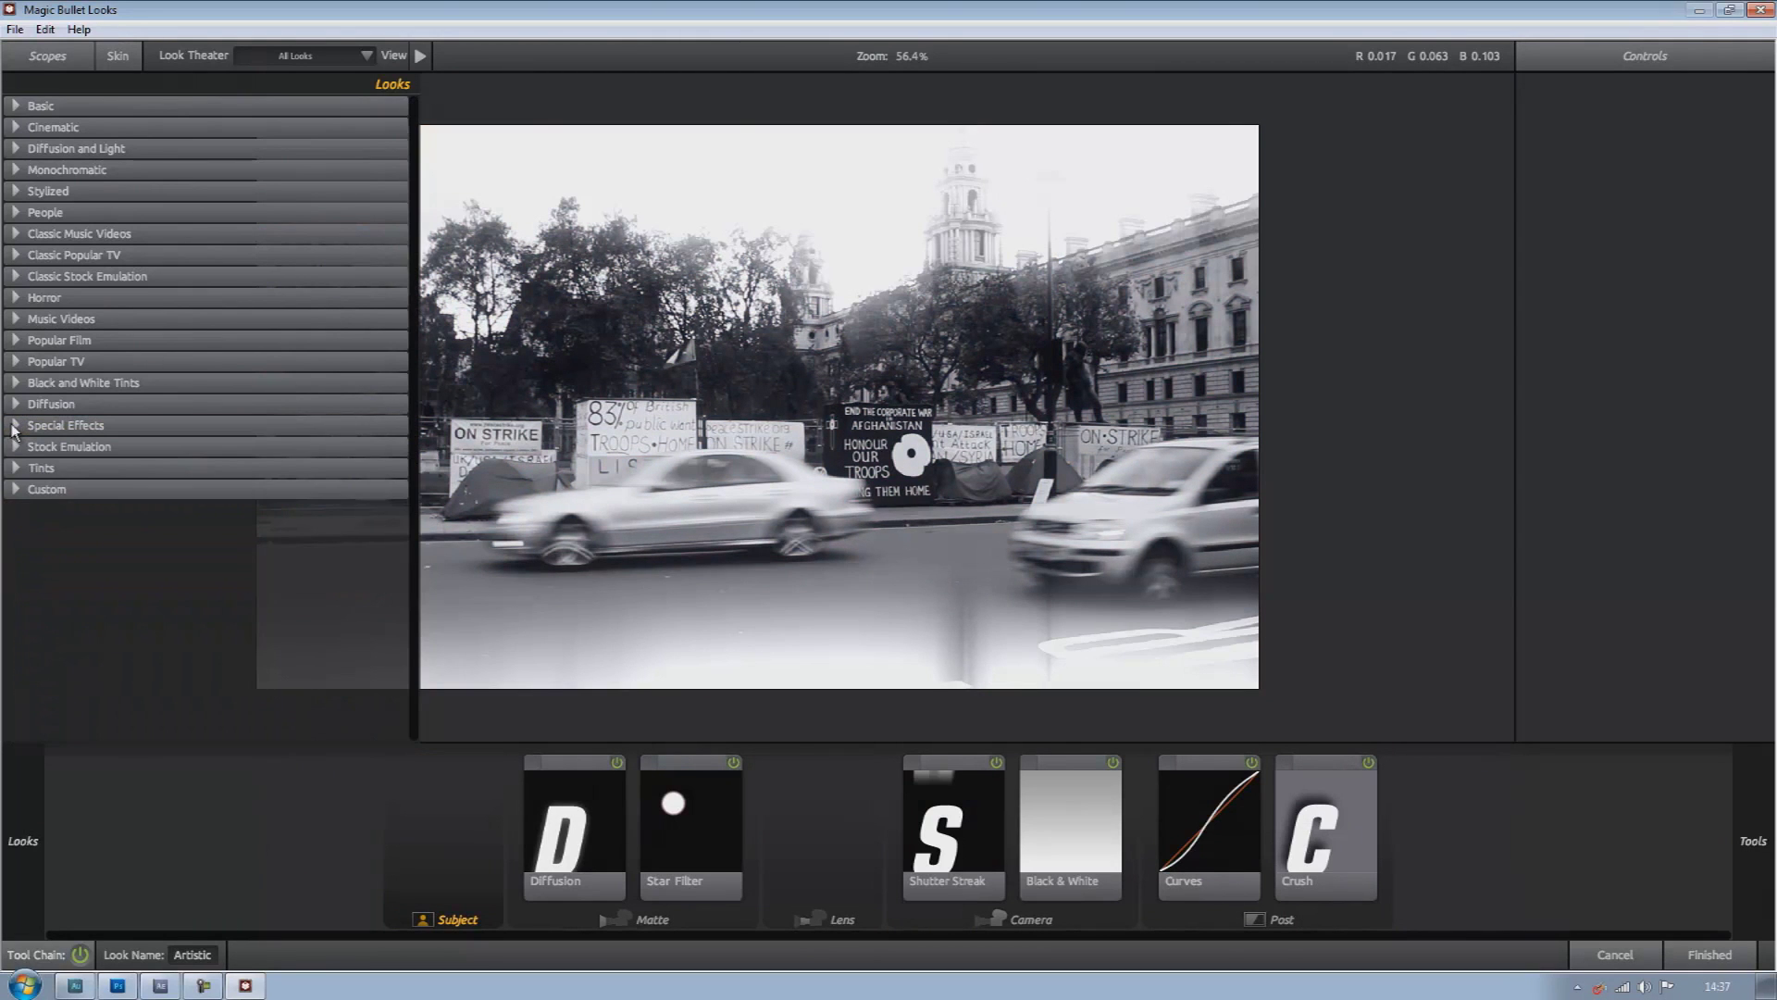
Try the Warm and Fuzzy, Epic, Buffalo and Bronze Aggressive looks from the Popular Film category on the clip
left_click(13, 342)
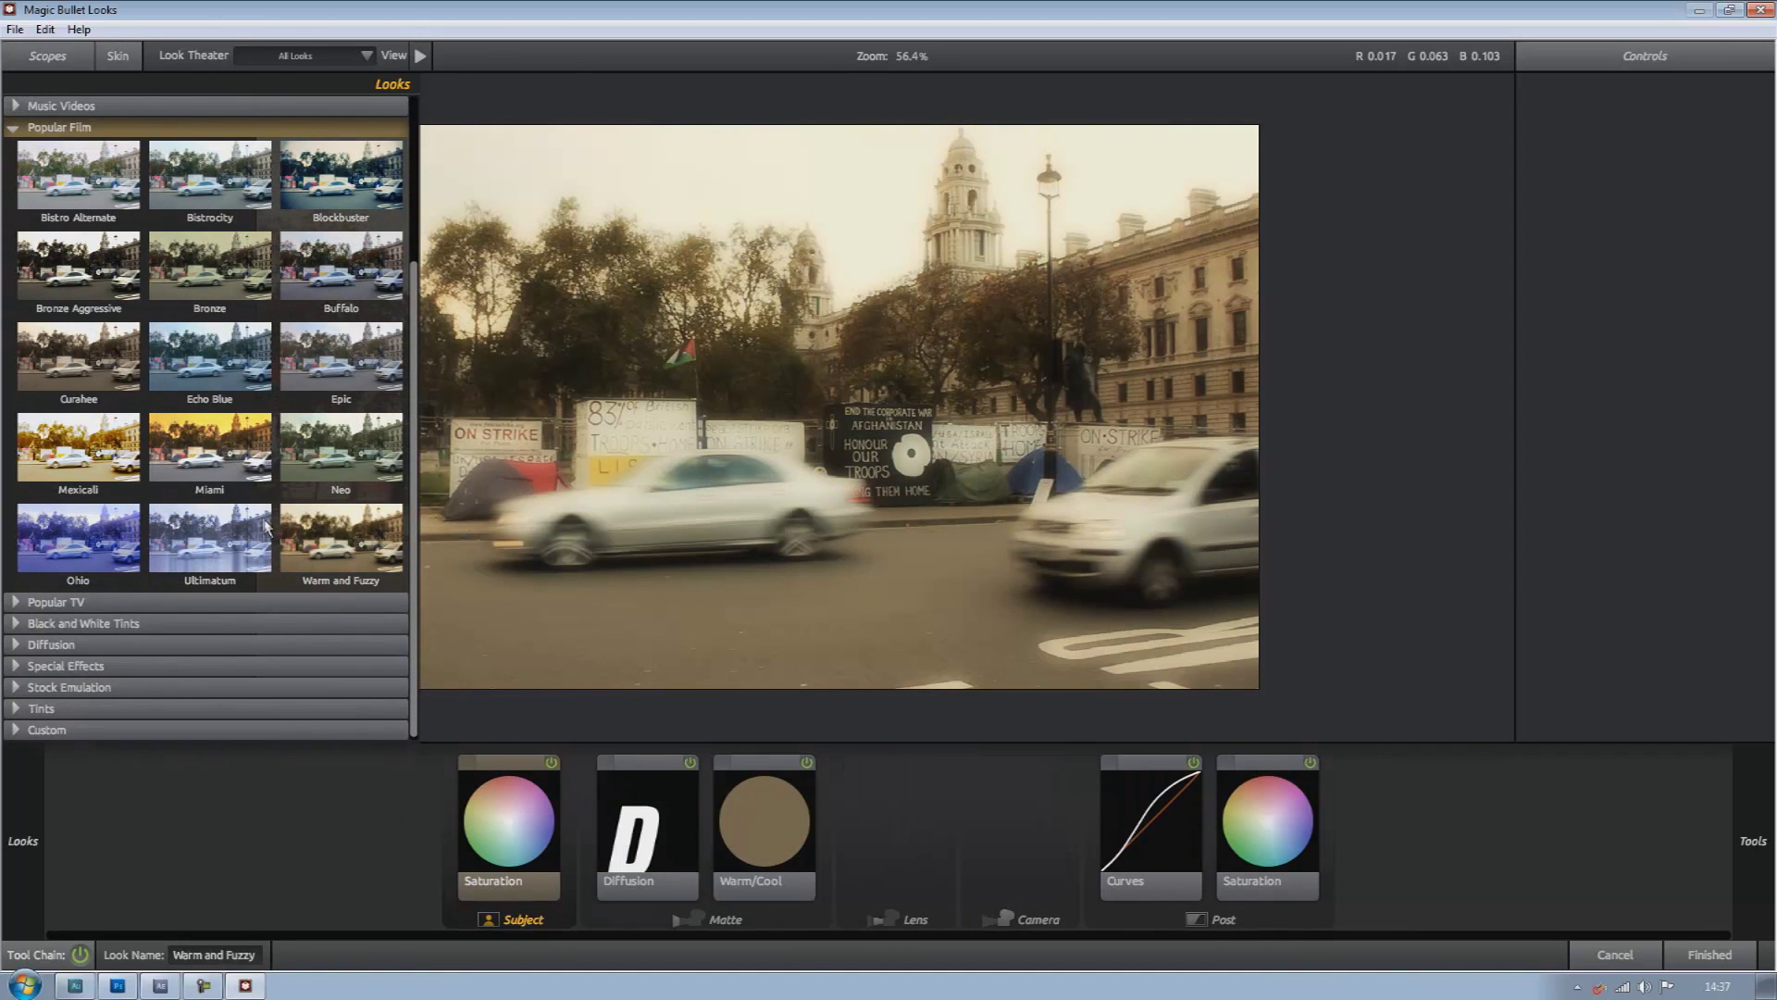
left_click(303, 364)
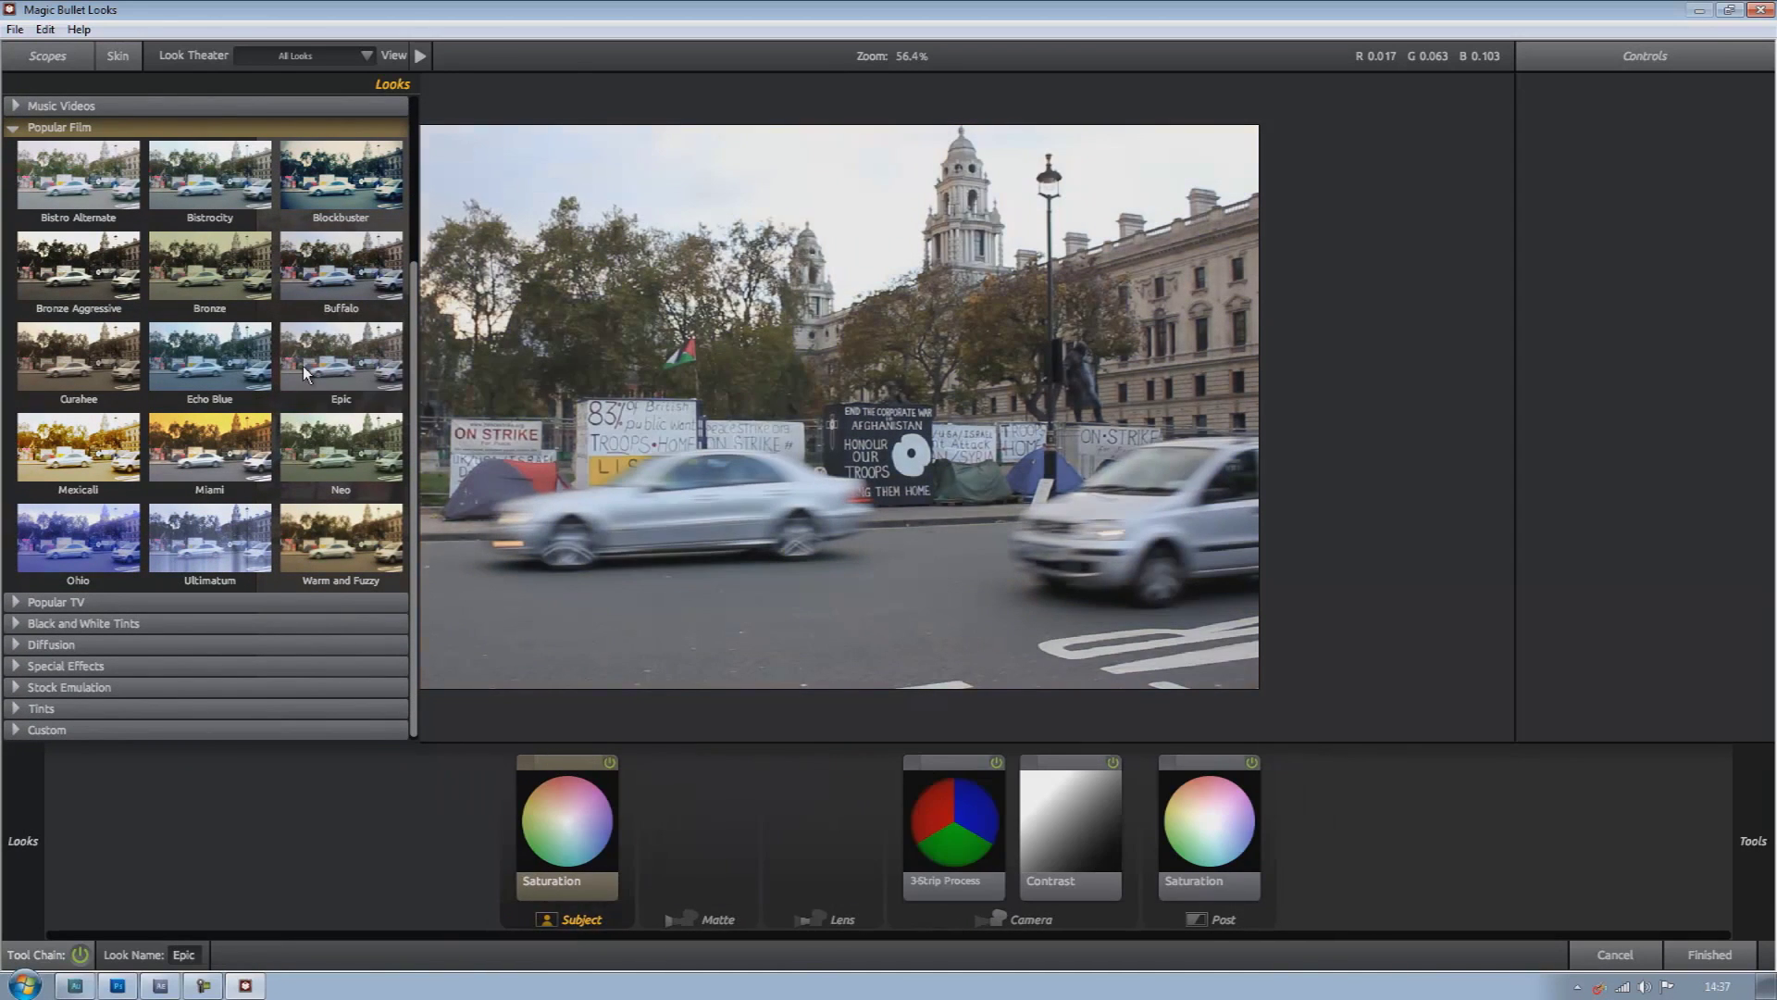
scroll(285, 457, "up", 2)
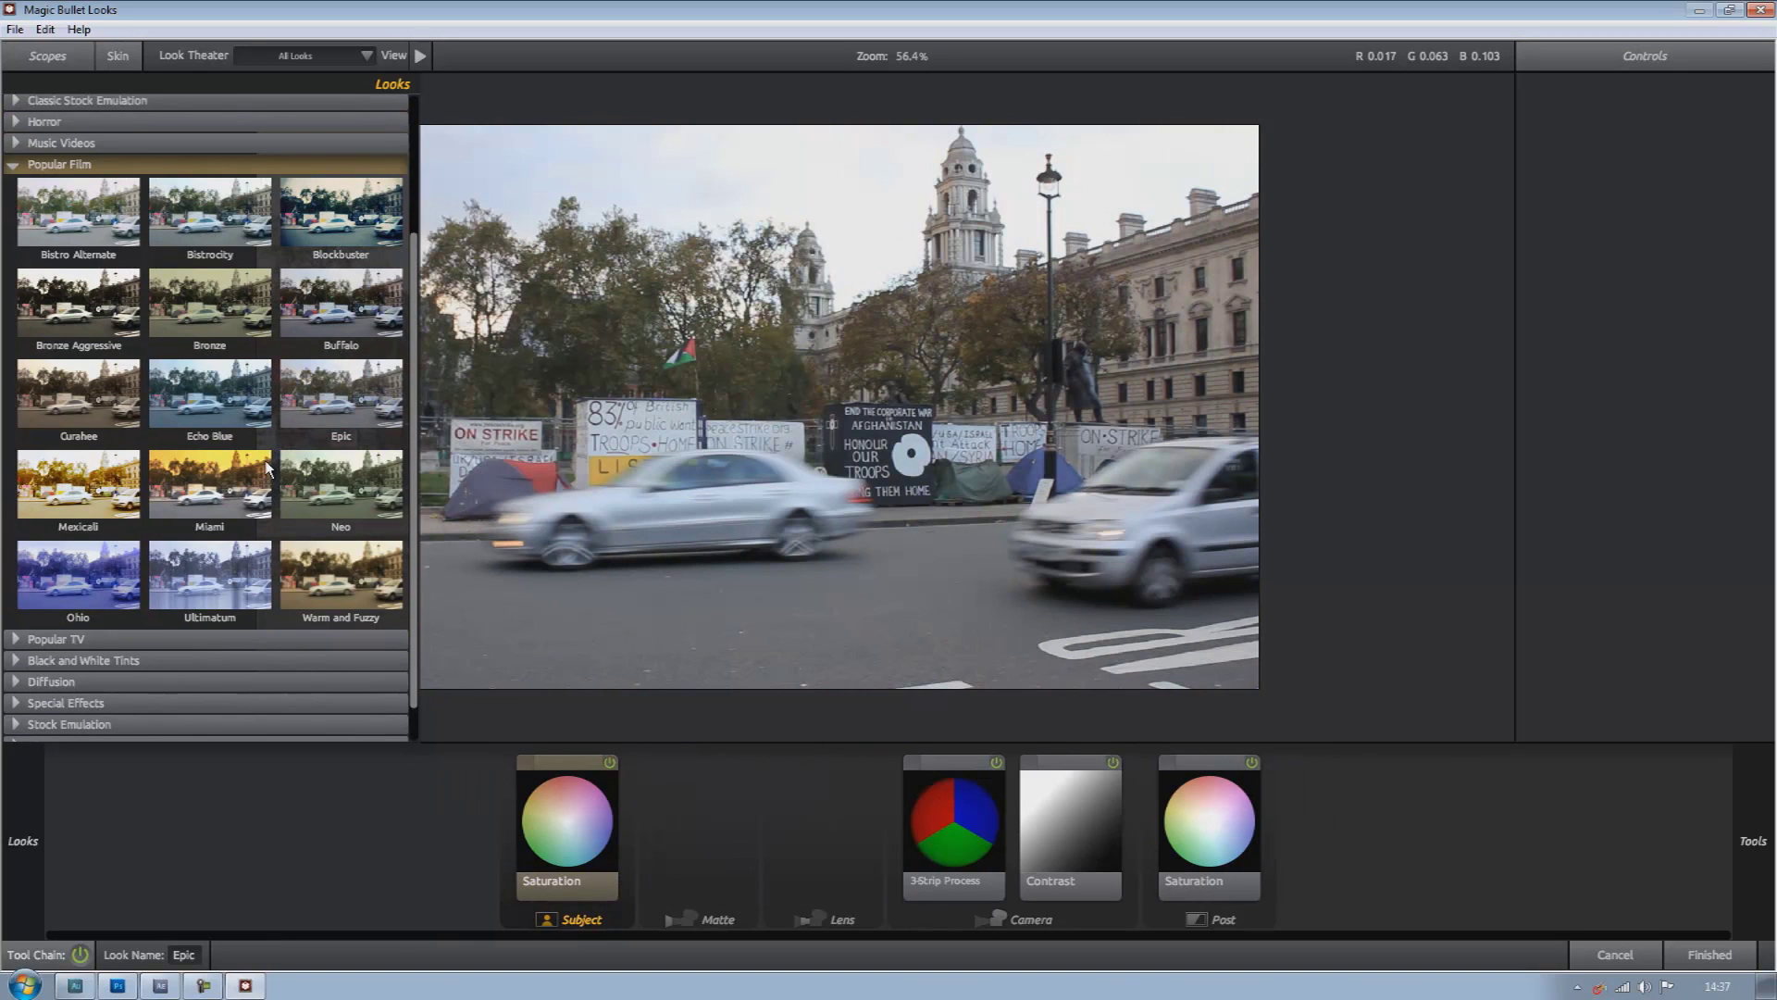
left_click(329, 324)
scroll(320, 435, "up", 1)
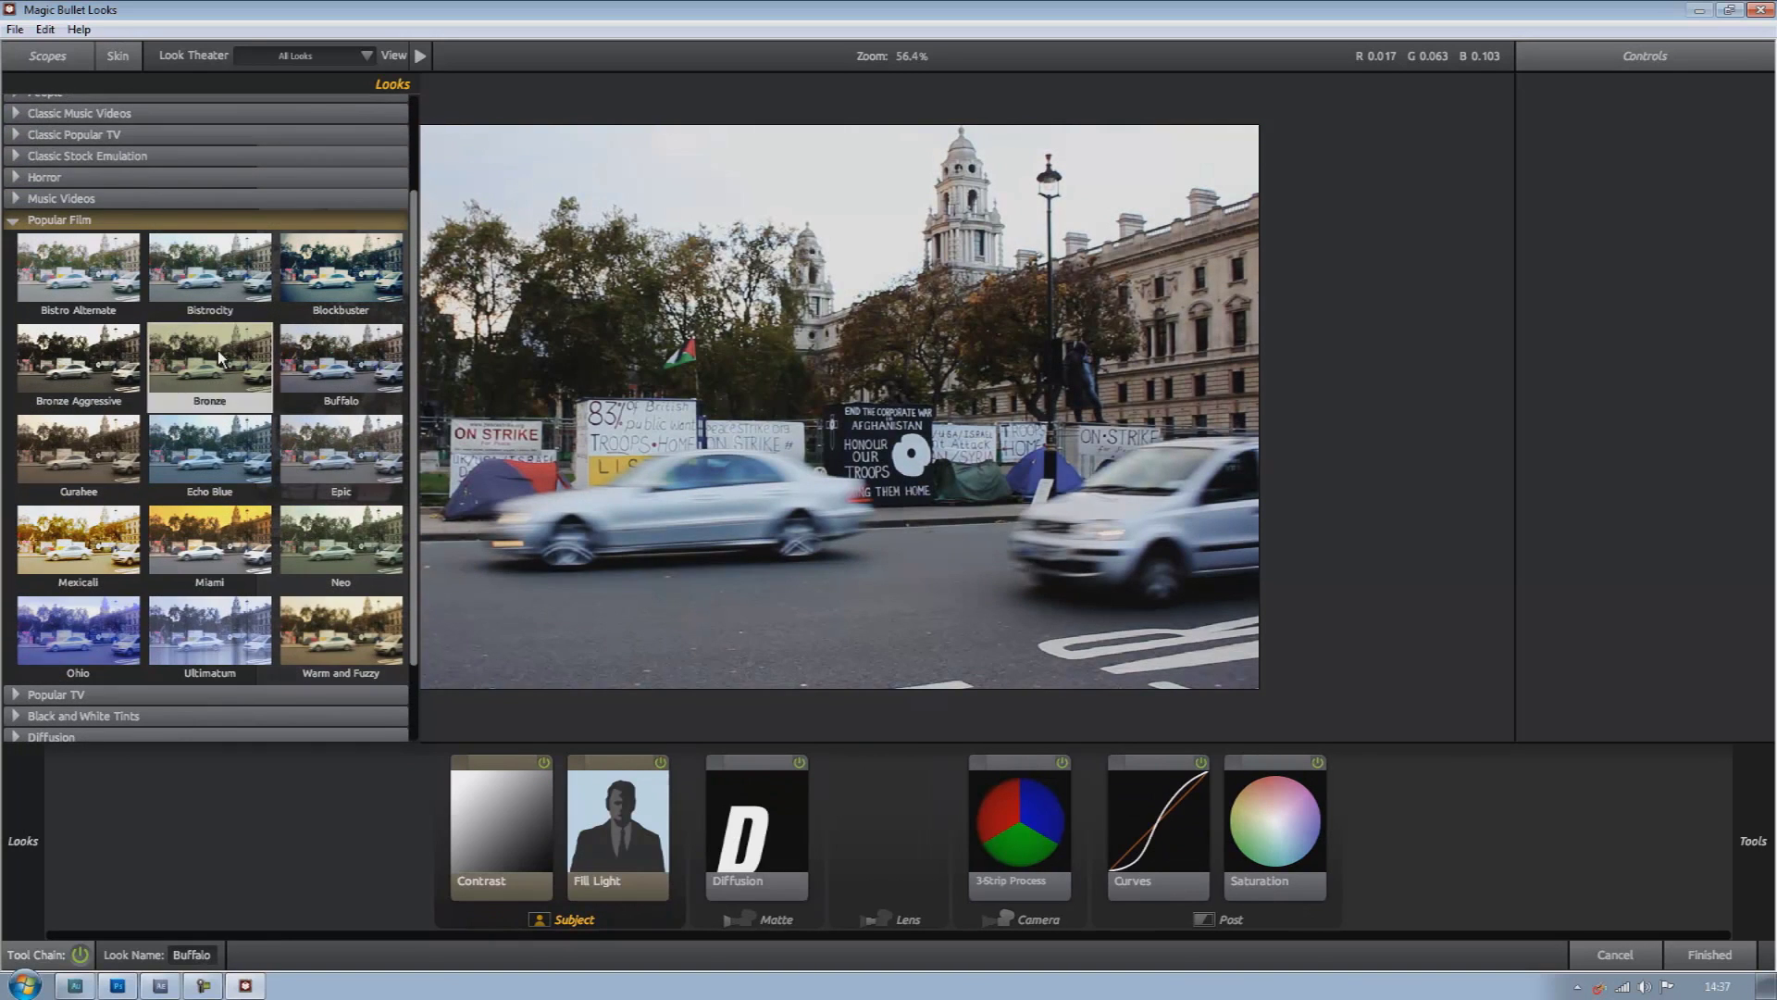
left_click(106, 366)
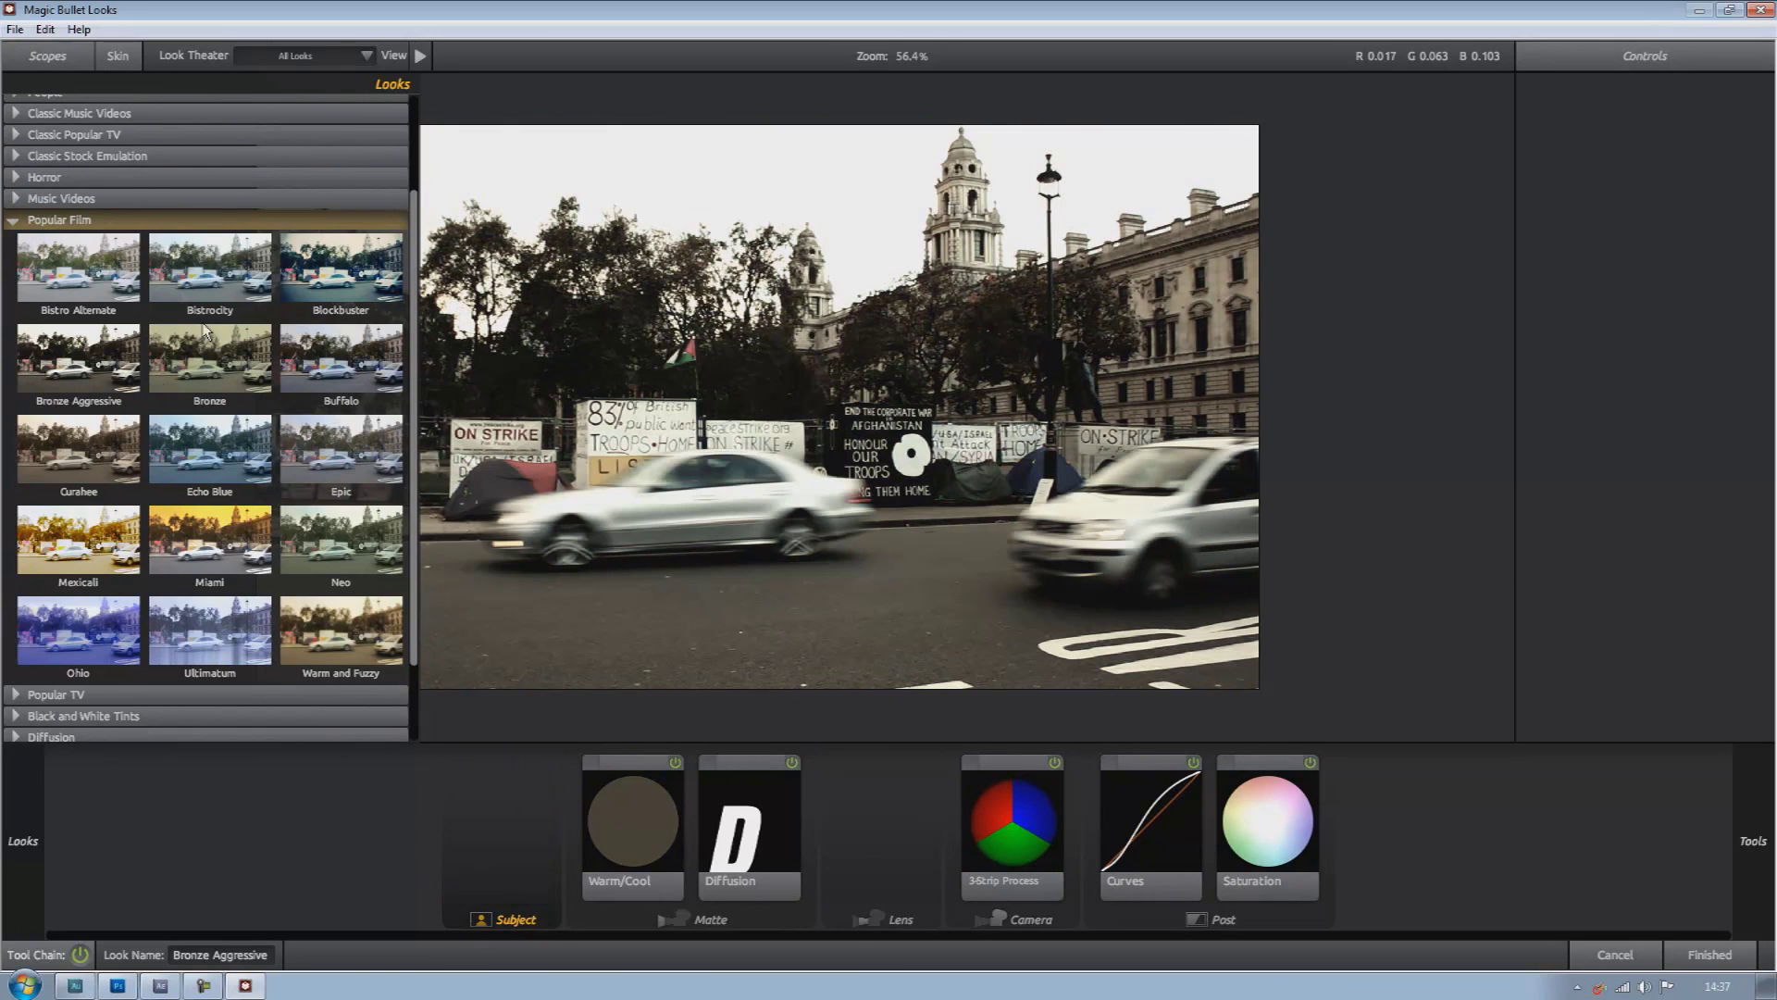
scroll(877, 539, "down", 3)
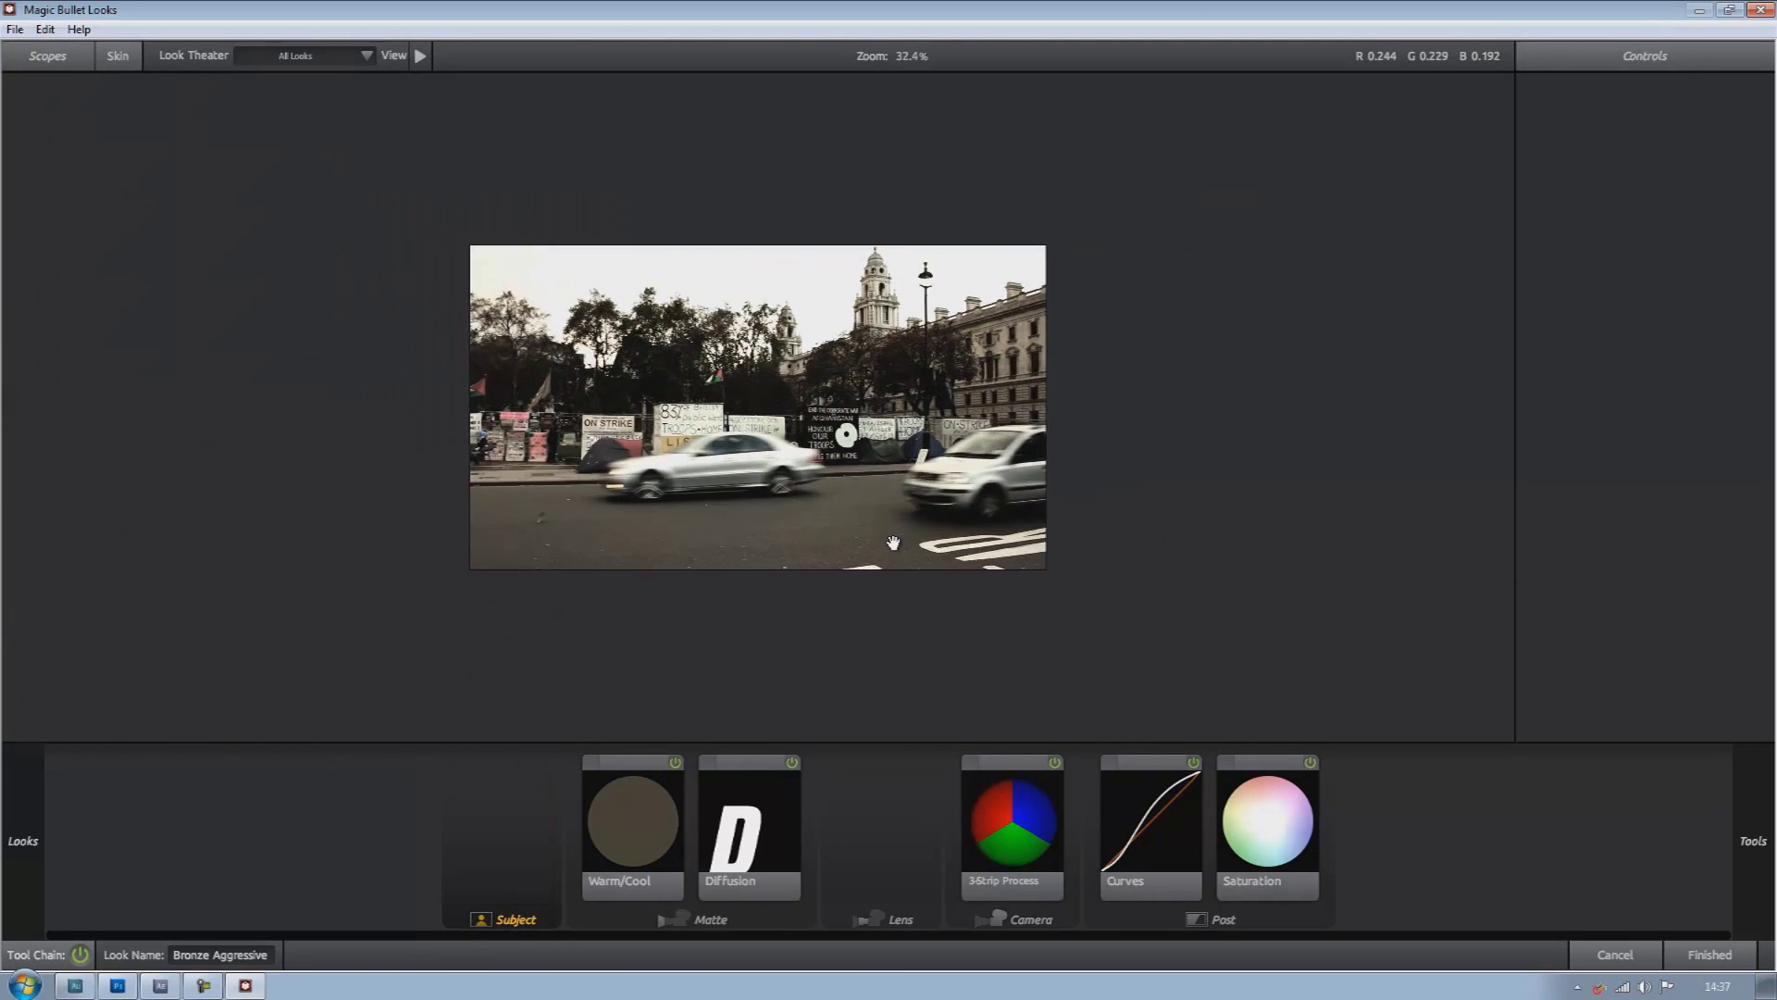
scroll(877, 539, "up", 3)
Apply the Blockbuster look from the Popular Film category to the clip and collapse that category
mouse_move(324, 337)
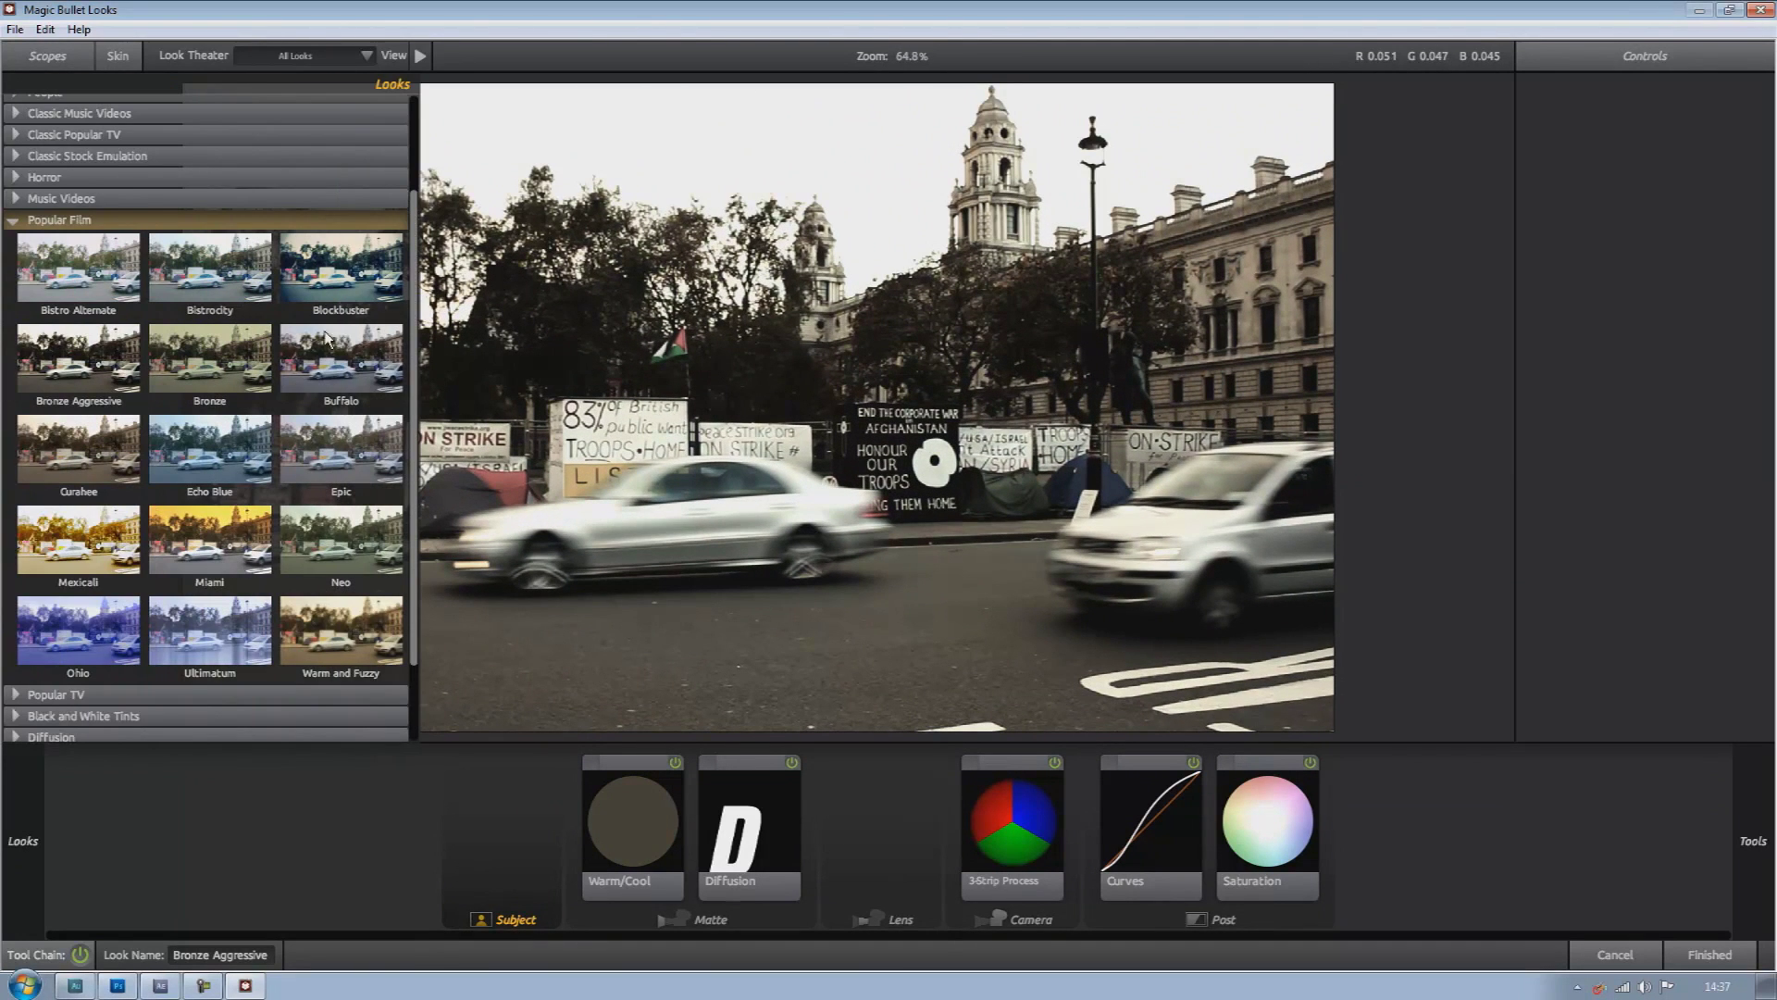
left_click(359, 285)
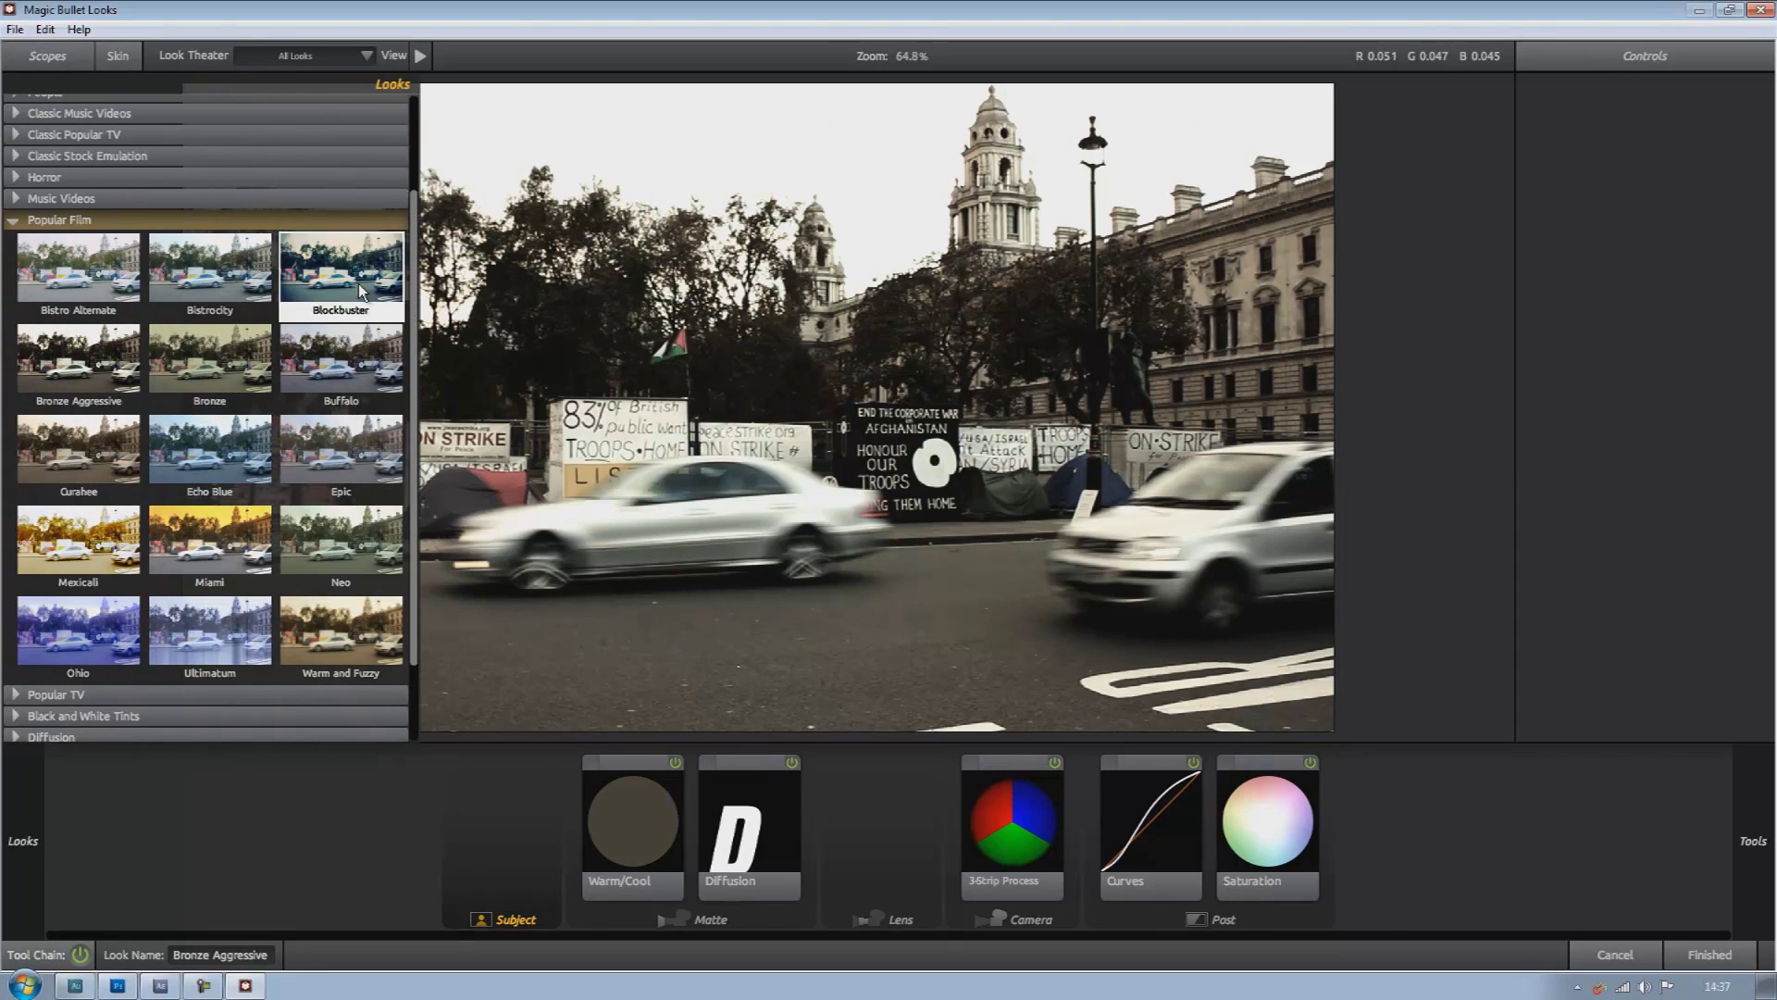
scroll(766, 555, "down", 2)
scroll(767, 554, "down", 1)
scroll(775, 612, "up", 3)
mouse_move(20, 468)
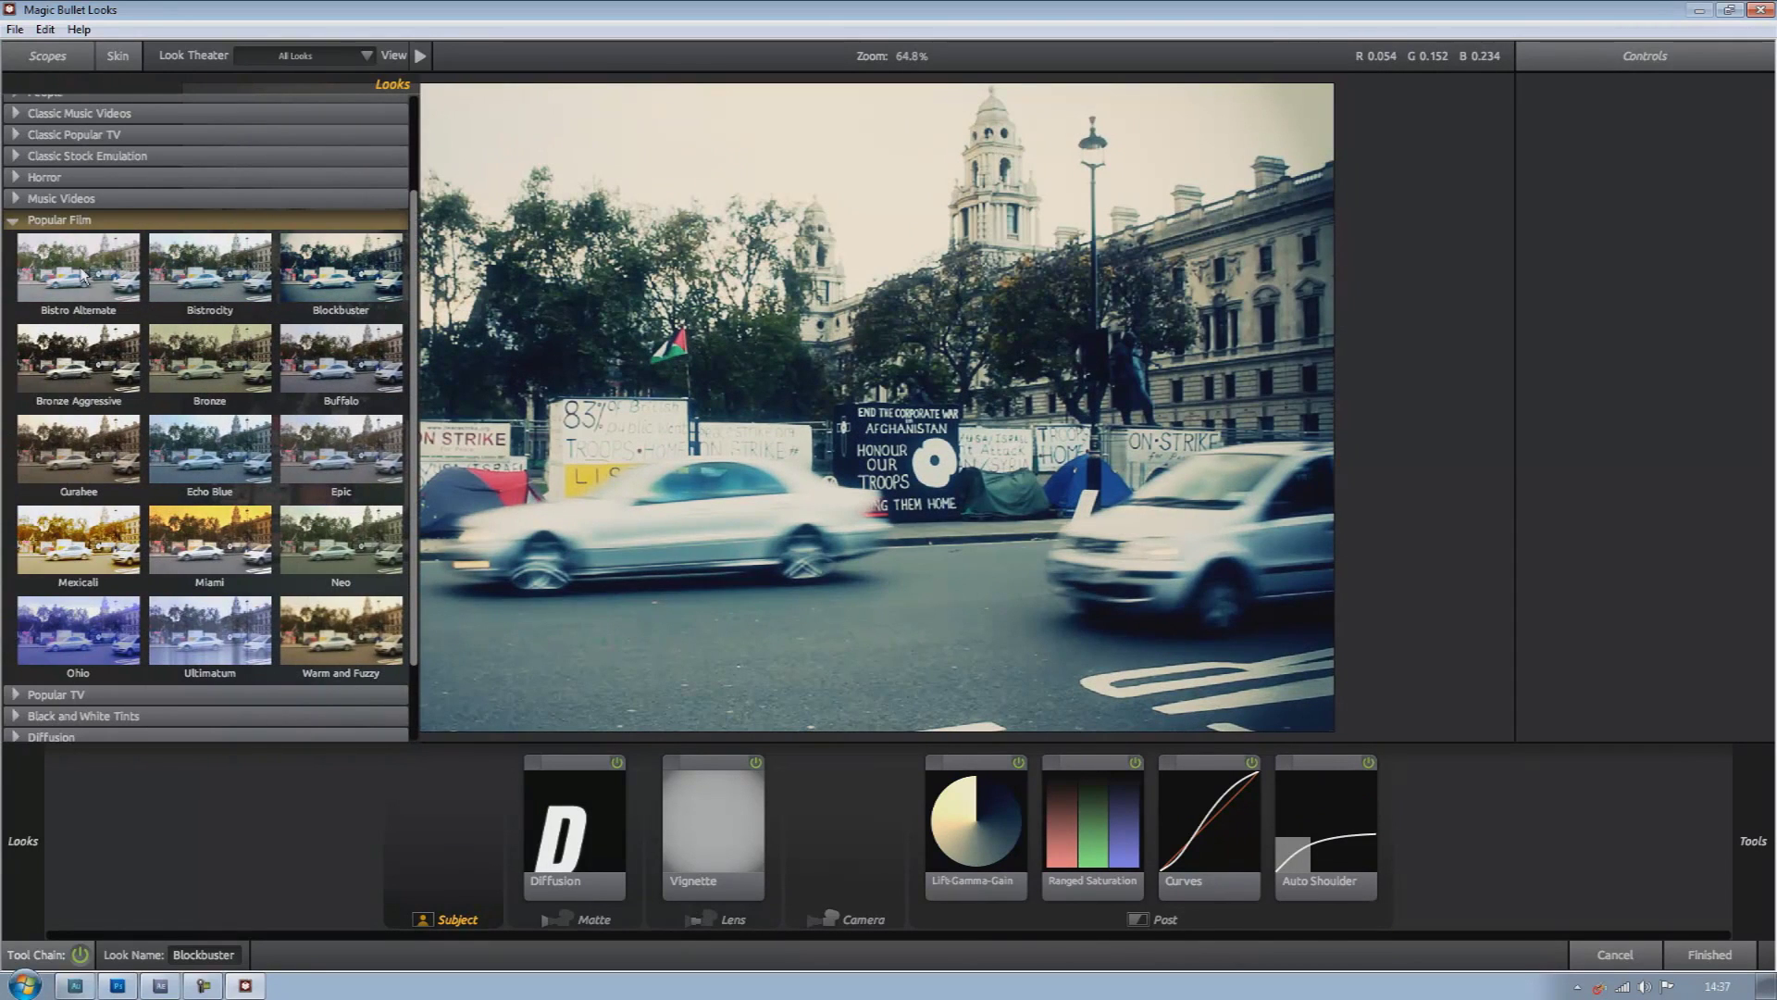
left_click(15, 220)
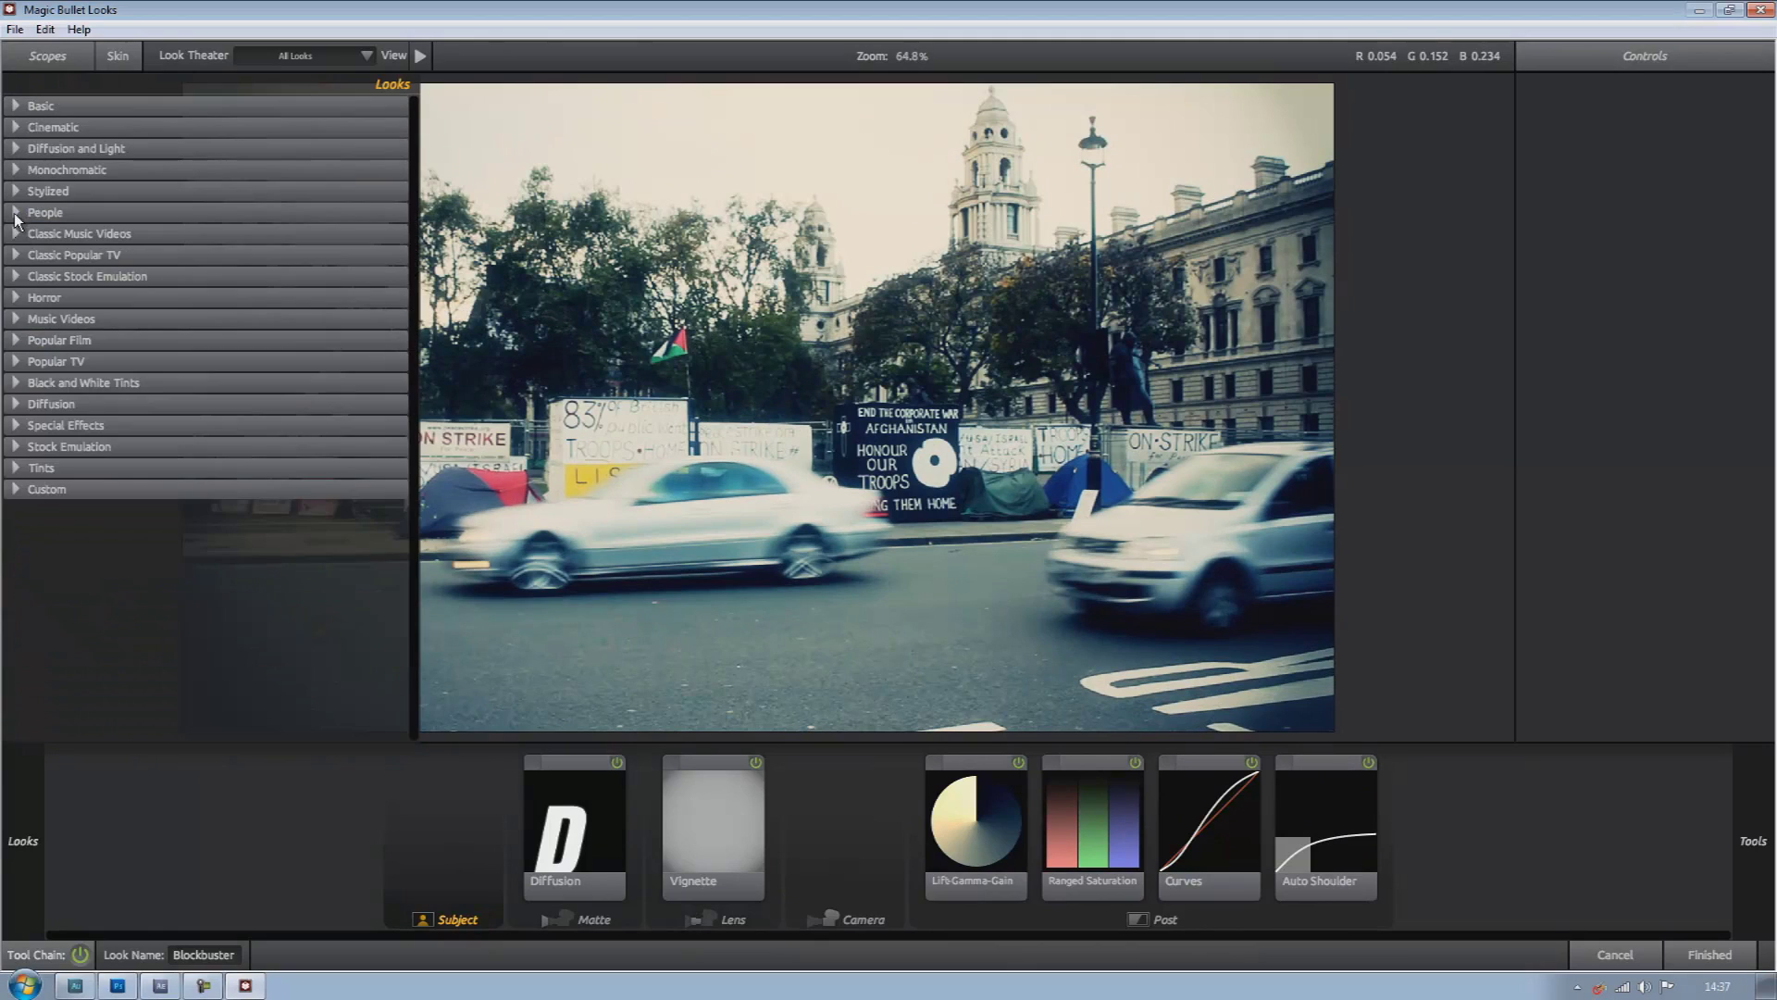
Try the Color of Hell, Deep Copper, Green Vision, Stone Beat and Hot Maddy looks from the Horror category on the clip
left_click(19, 299)
left_click(128, 353)
left_click(207, 354)
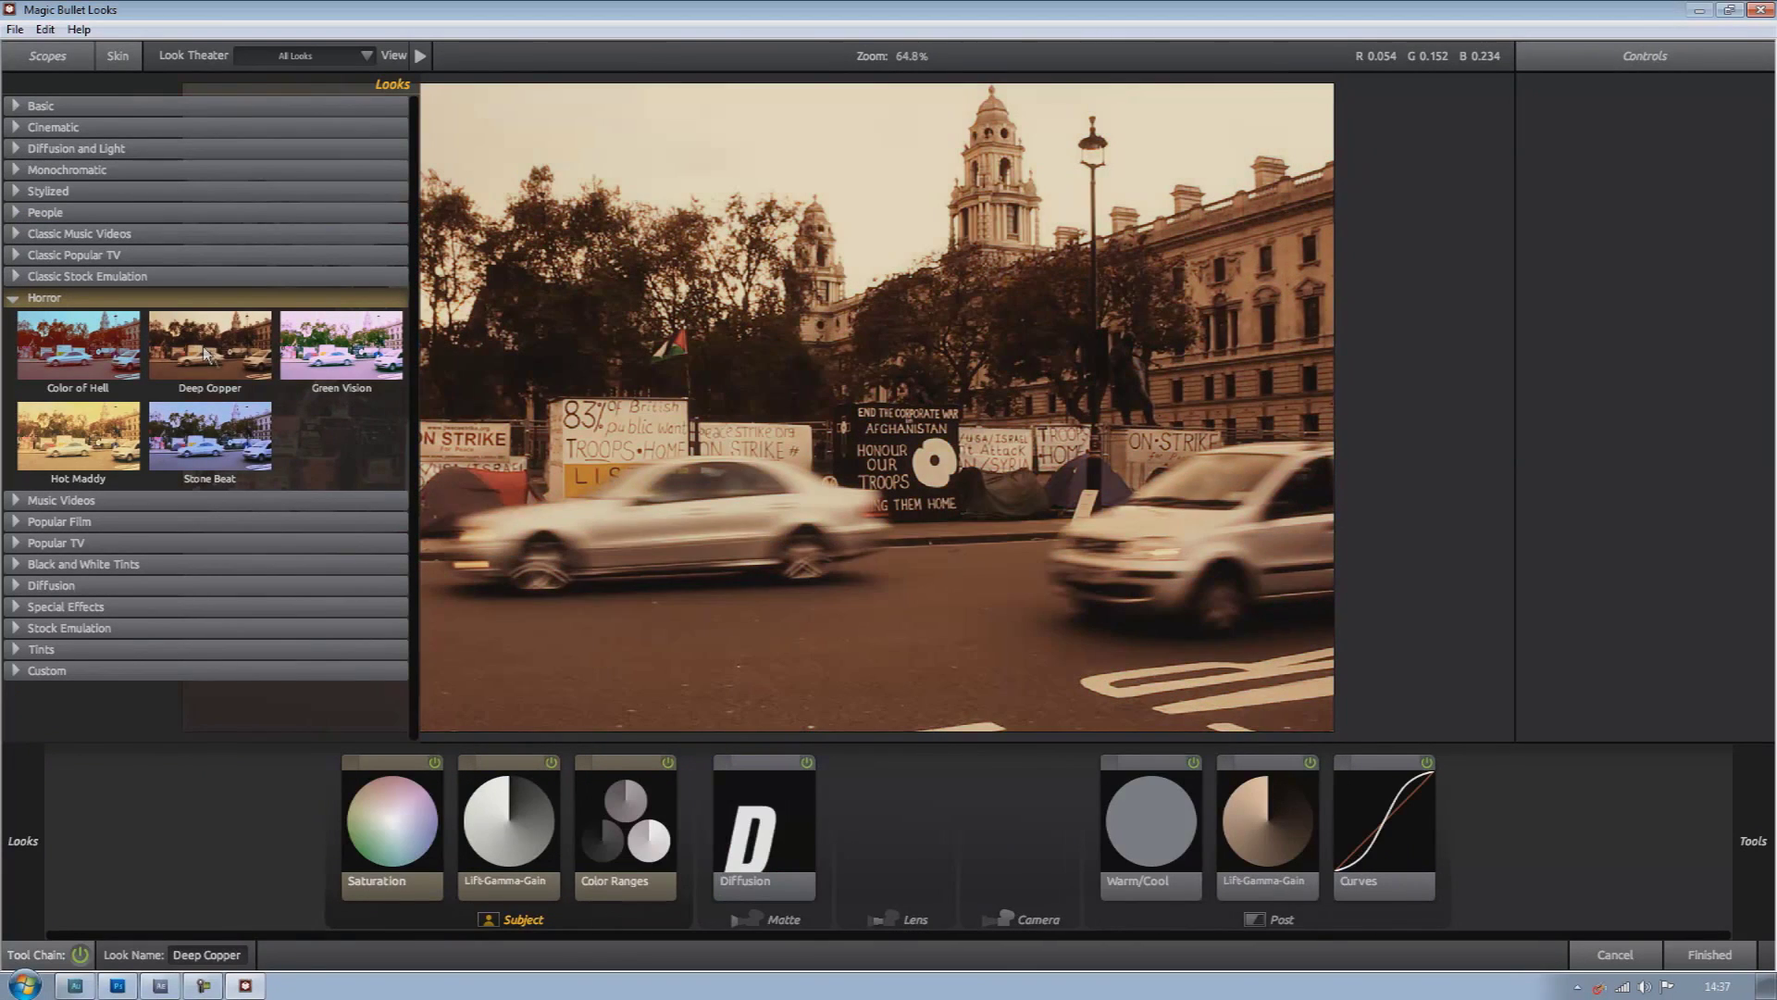
left_click(335, 371)
left_click(209, 436)
left_click(70, 458)
left_click(78, 347)
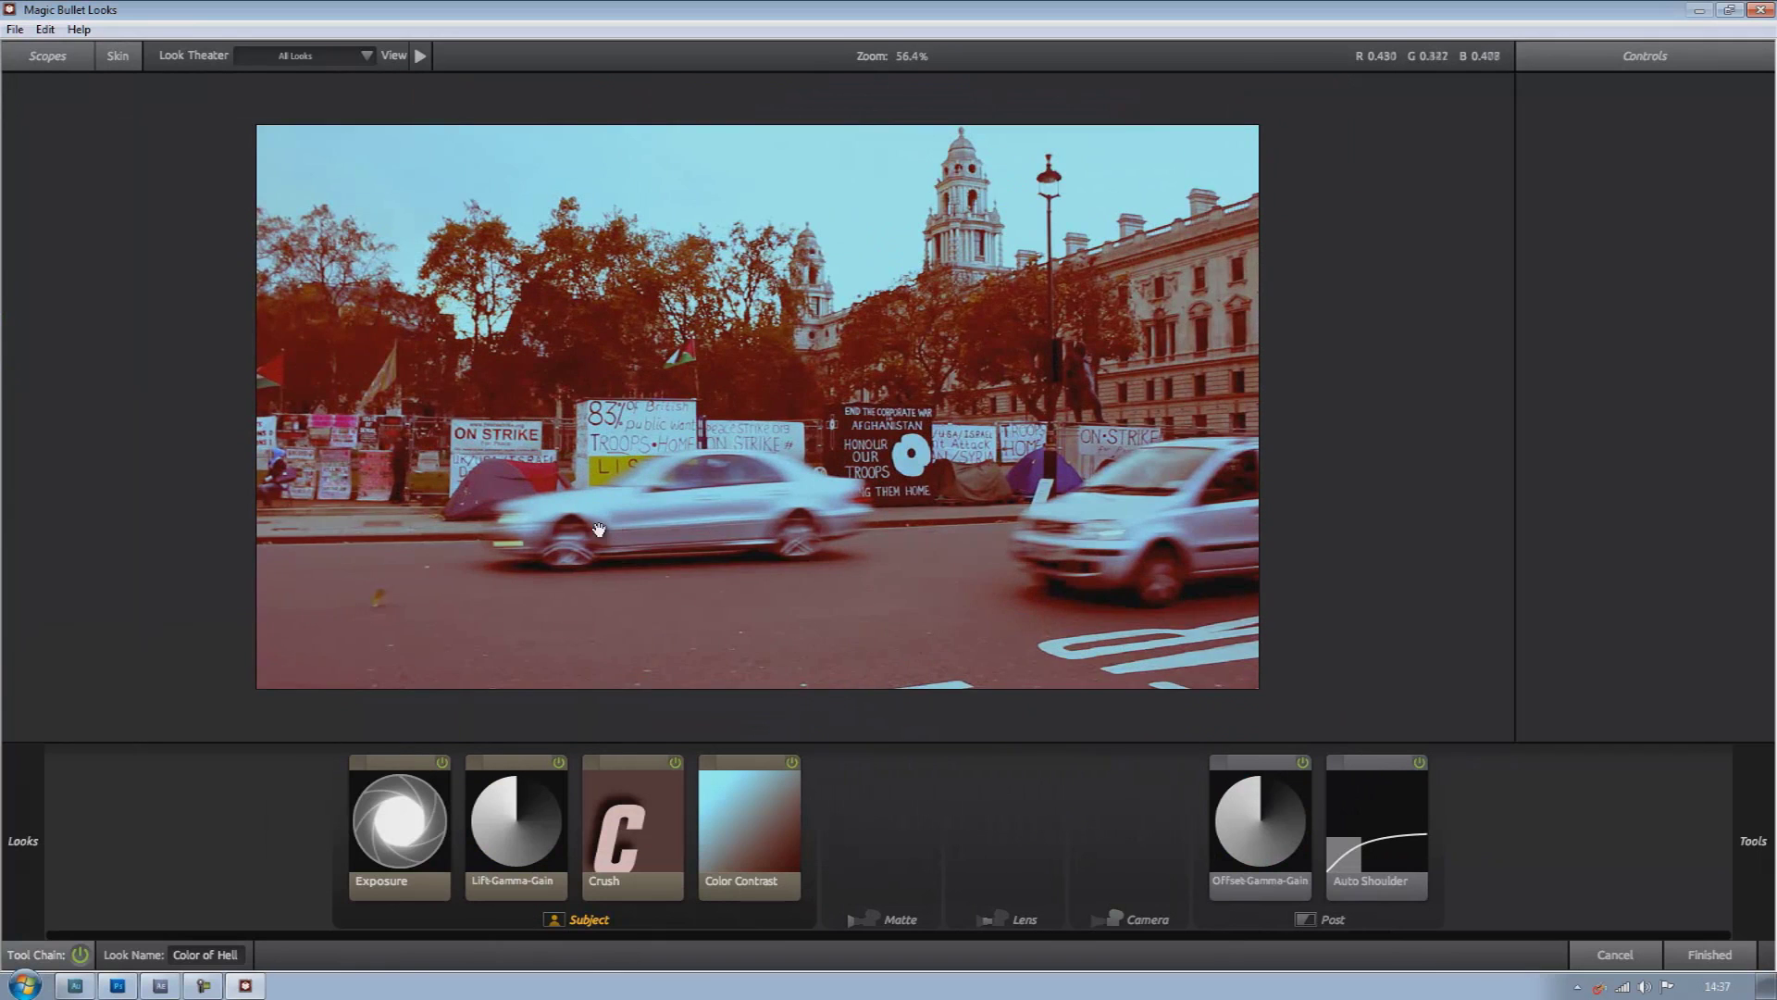
mouse_move(2, 446)
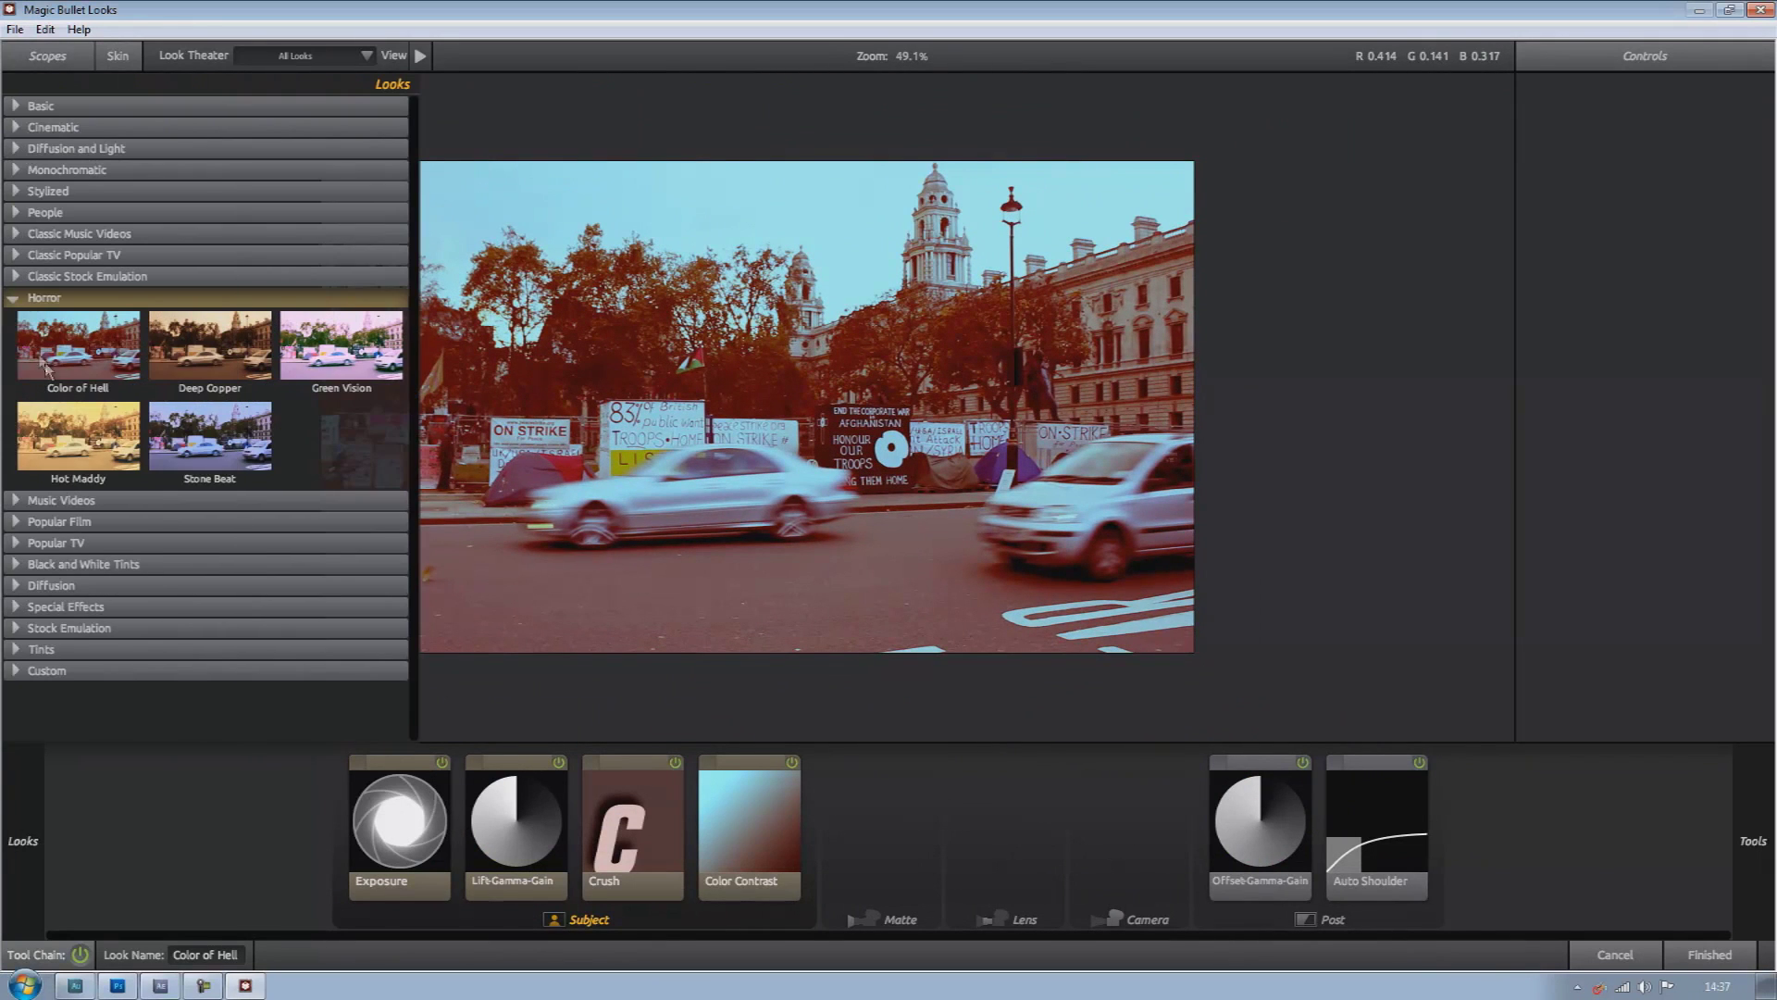
Try Bleach Bypass and BW Film Stock Grainy from Classic Stock Emulation, plus Hot and Cold and Glamour Gold from Classic Popular TV
left_click(15, 276)
left_click(79, 326)
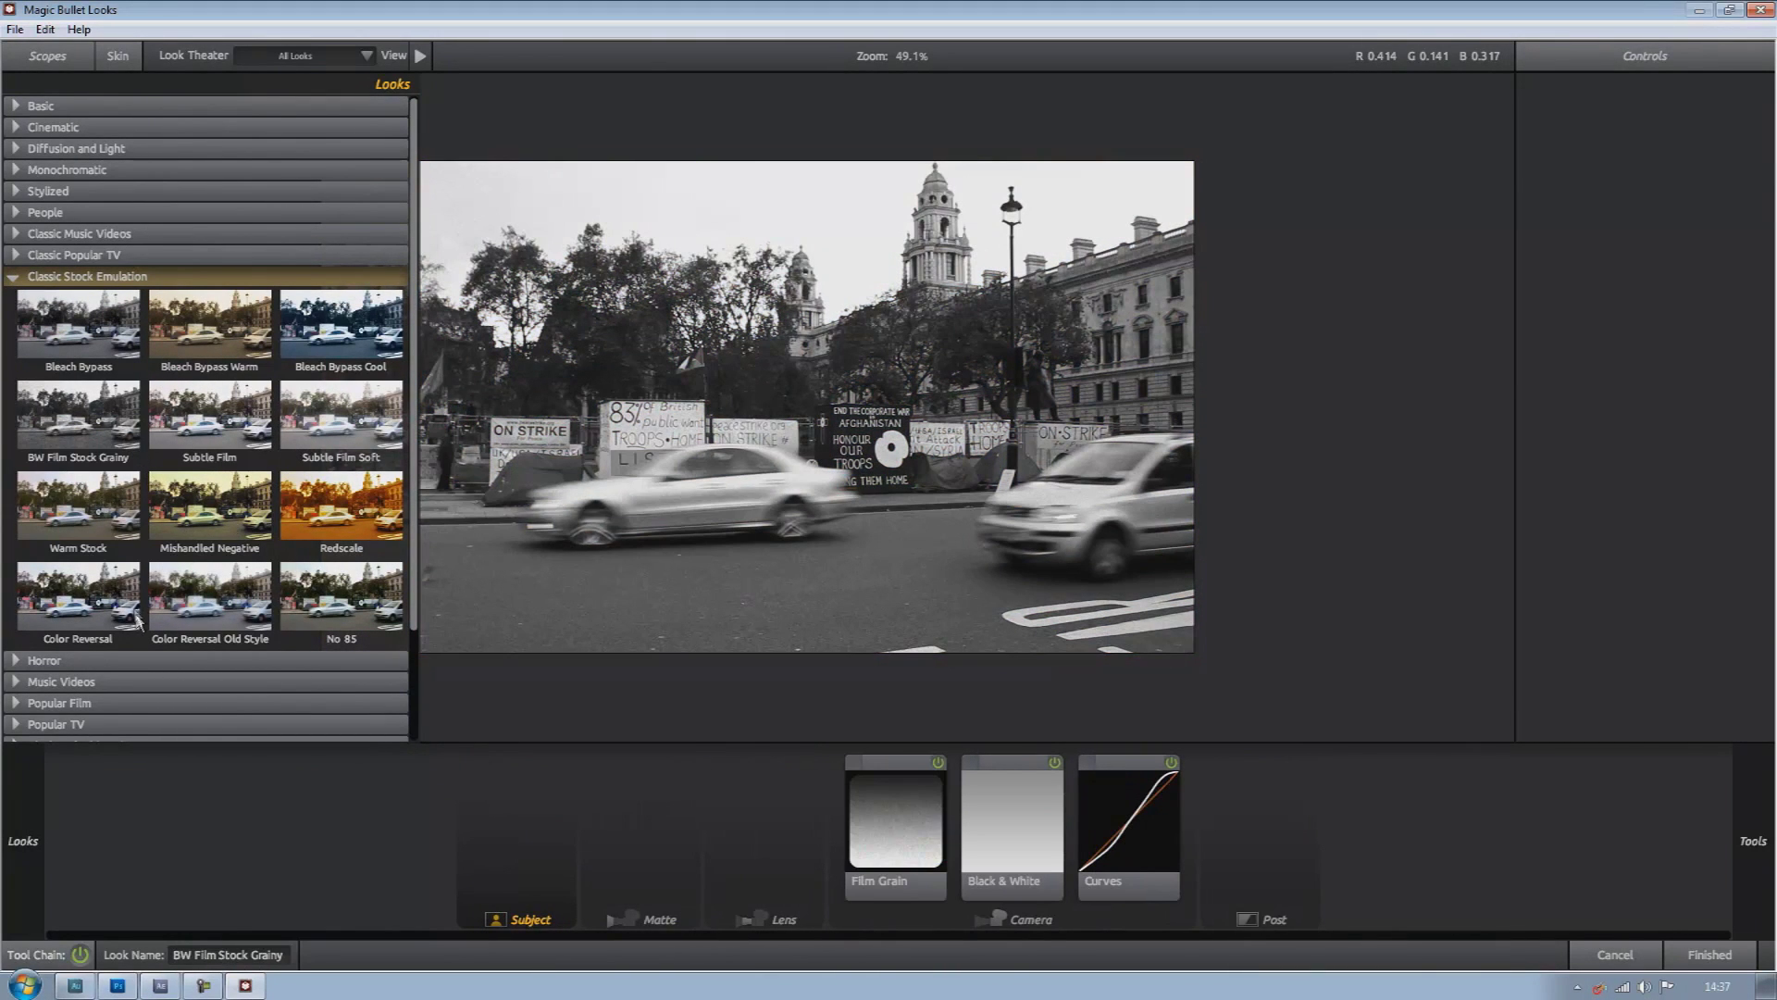
left_click(16, 277)
left_click(27, 255)
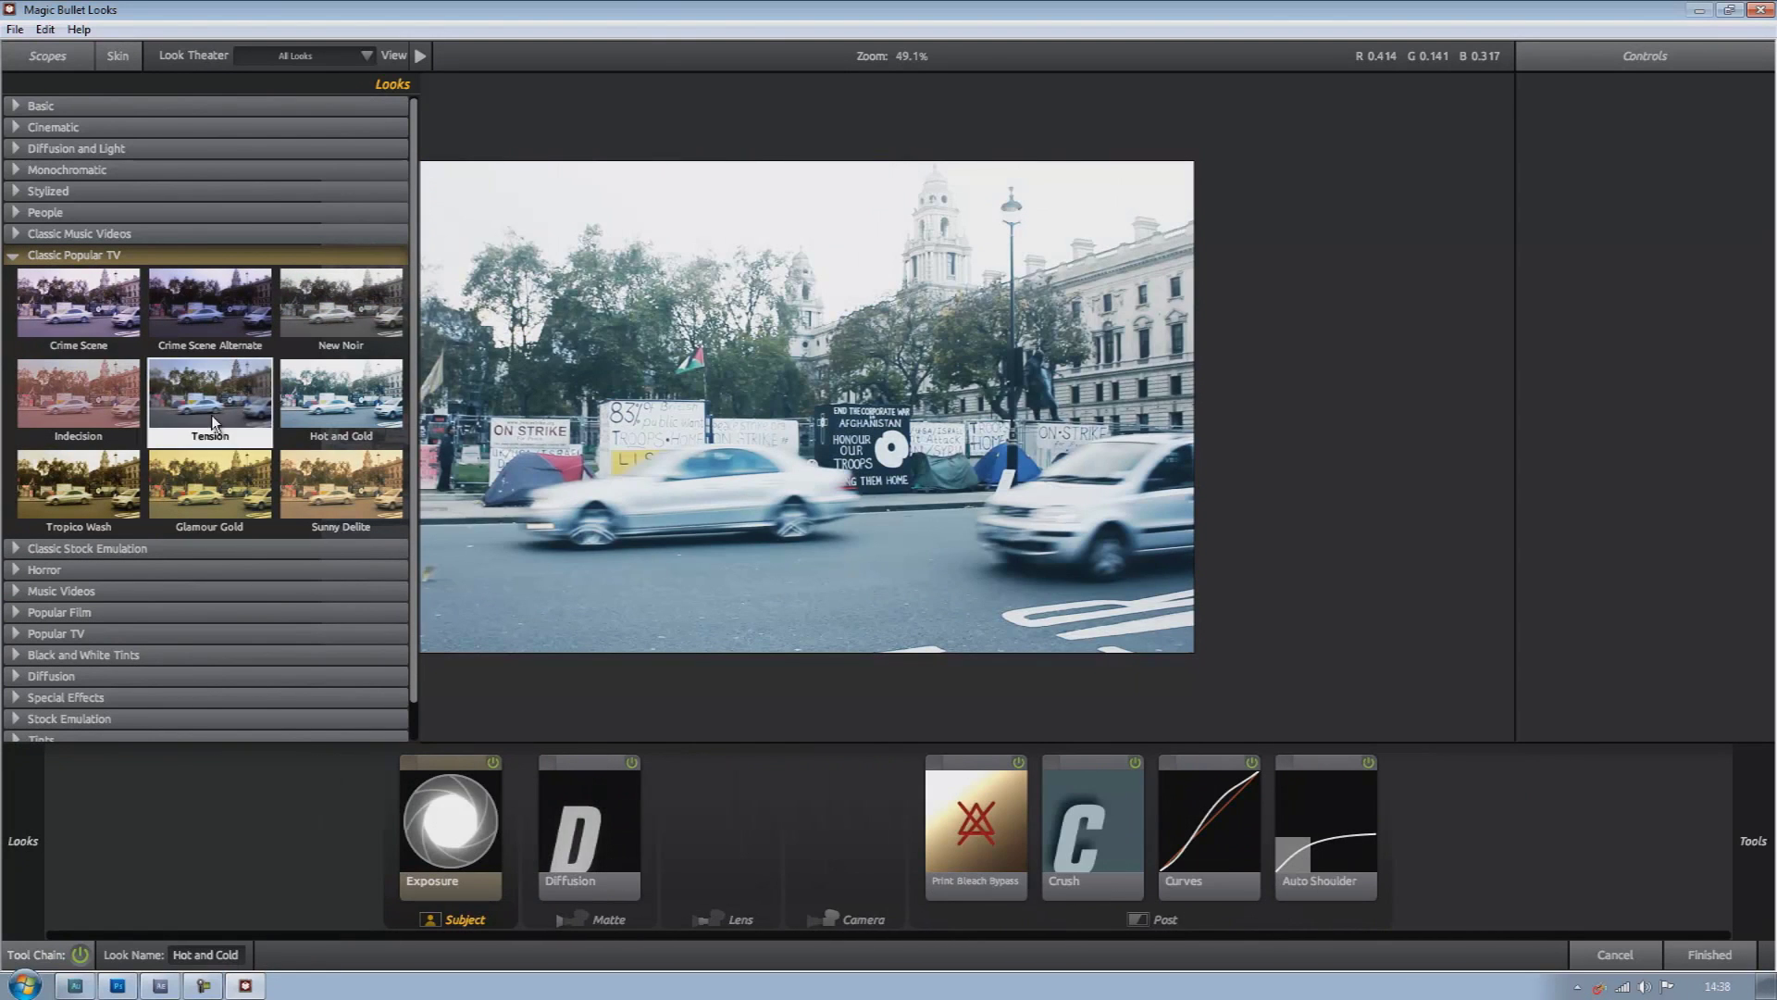
Try the Infusion Subtle look from the Classic Music Videos category, inspect the preview and collapse the category
left_click(17, 233)
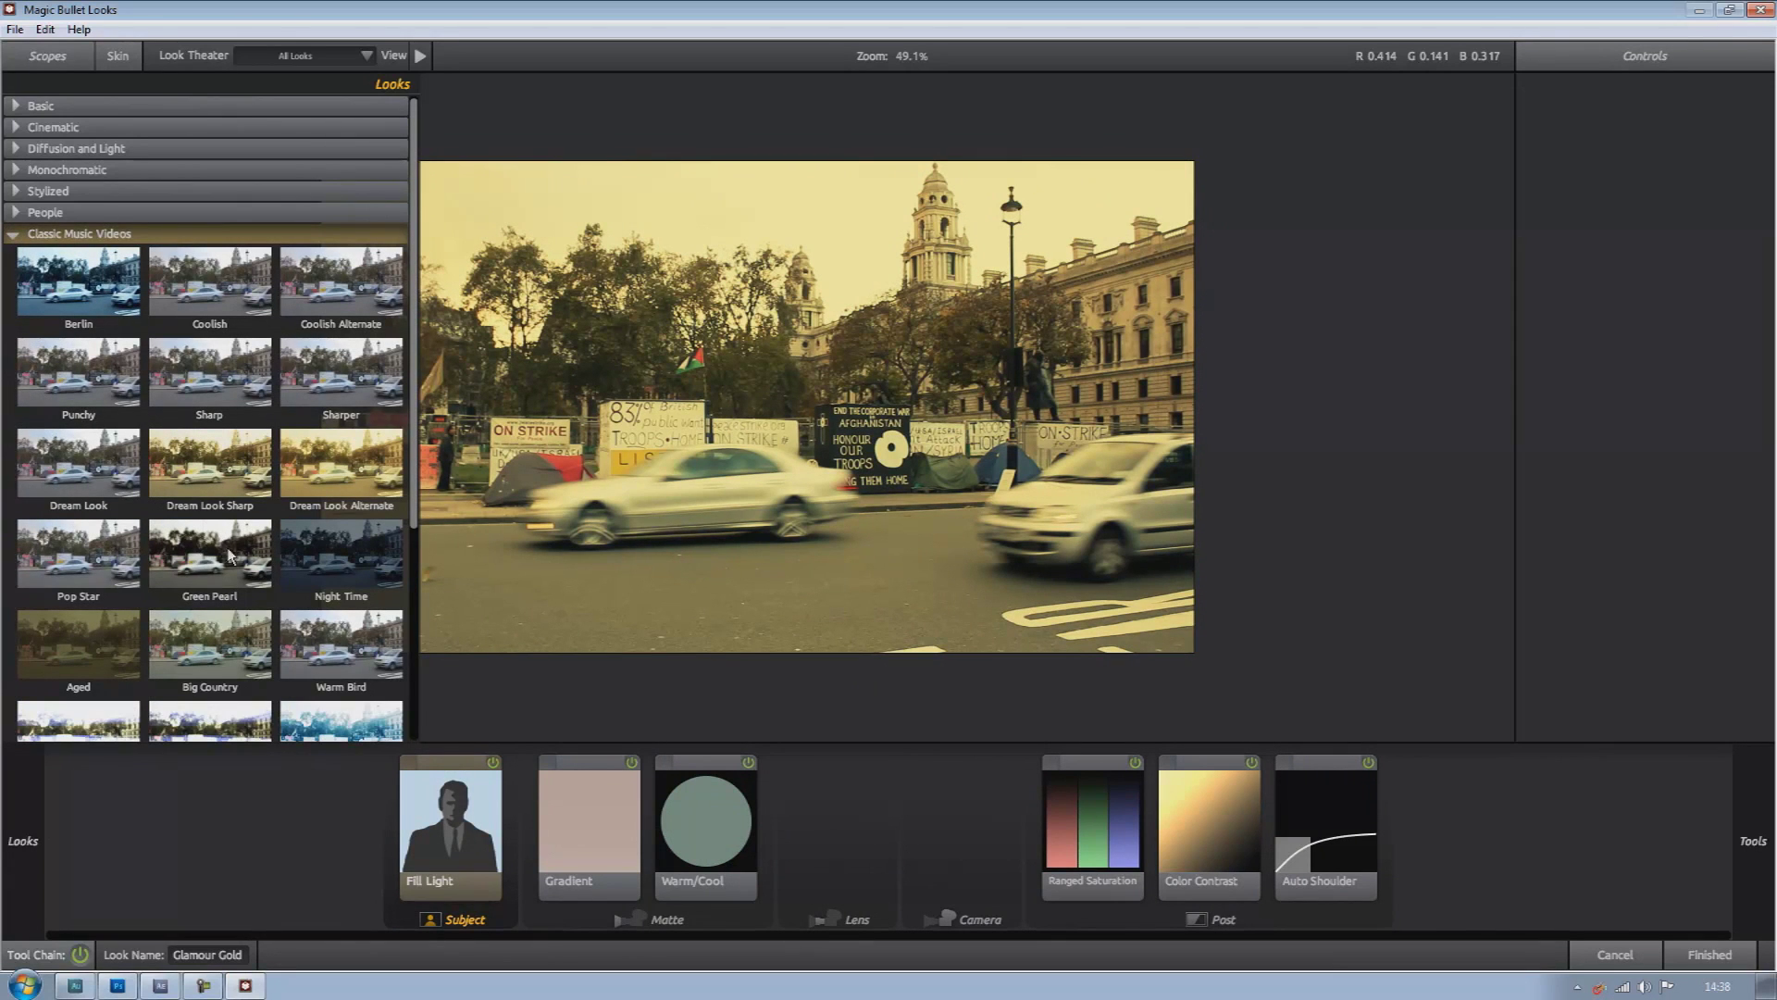
scroll(203, 547, "down", 2)
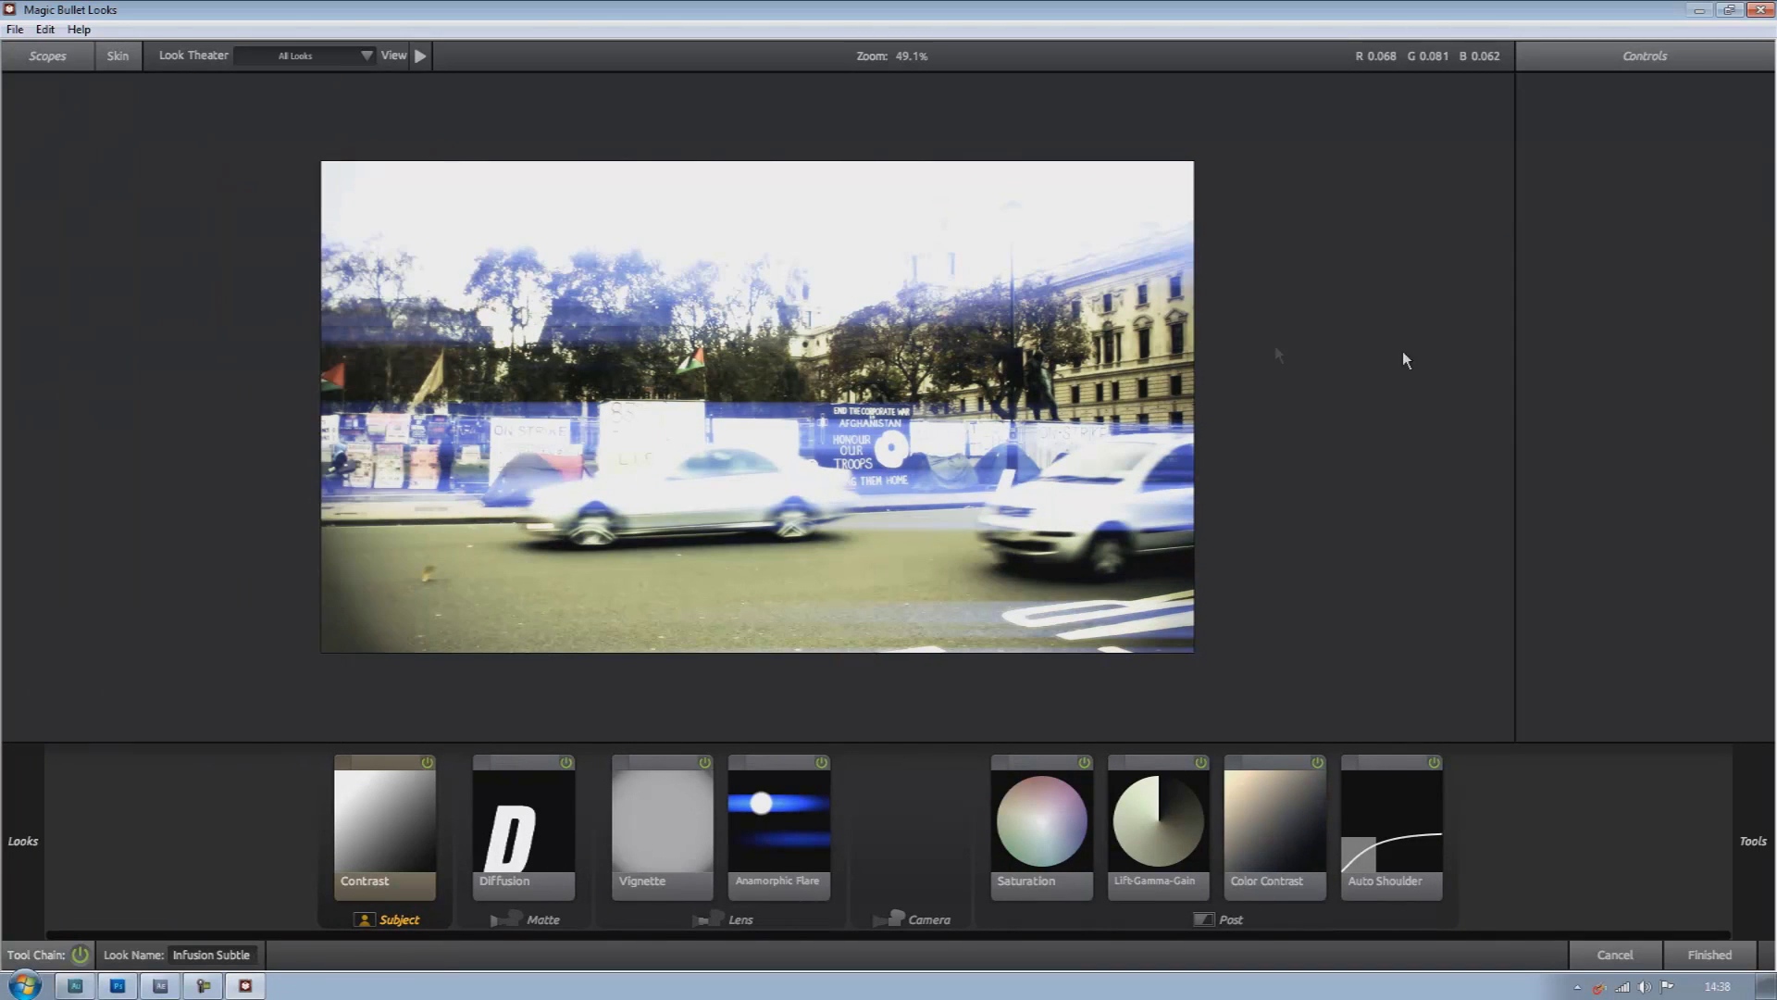
scroll(949, 422, "down", 5)
scroll(953, 422, "up", 5)
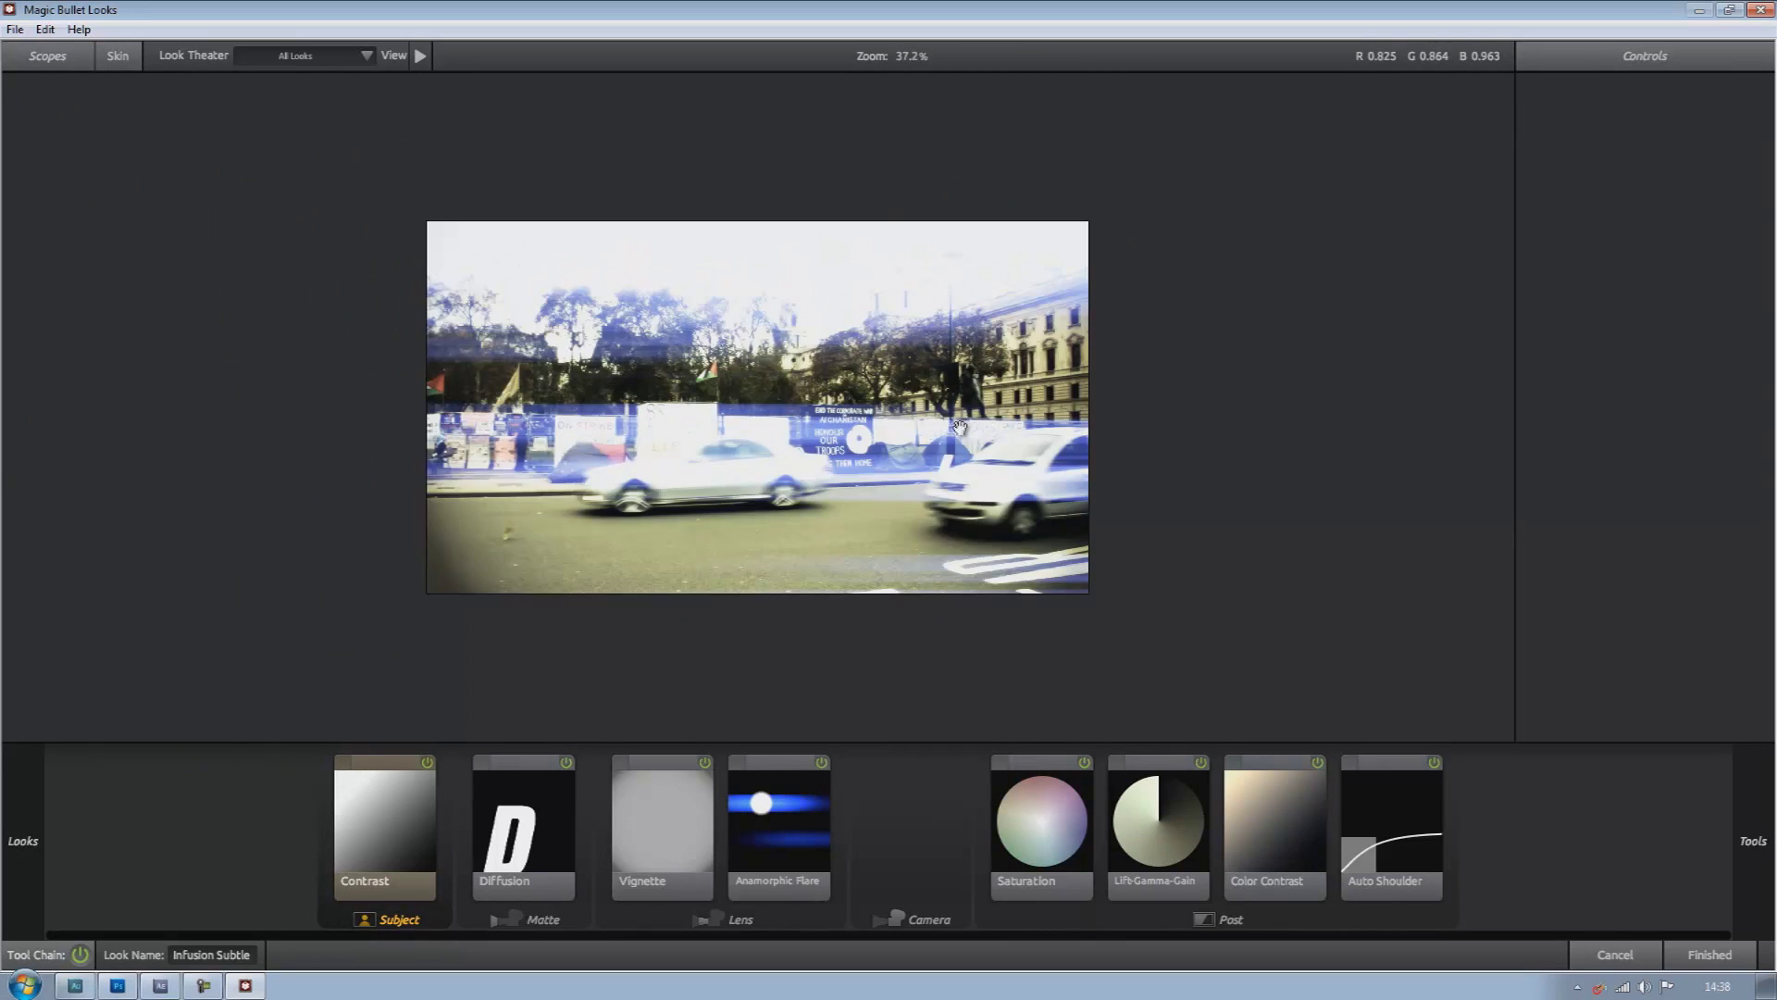
mouse_move(14, 470)
scroll(144, 410, "up", 3)
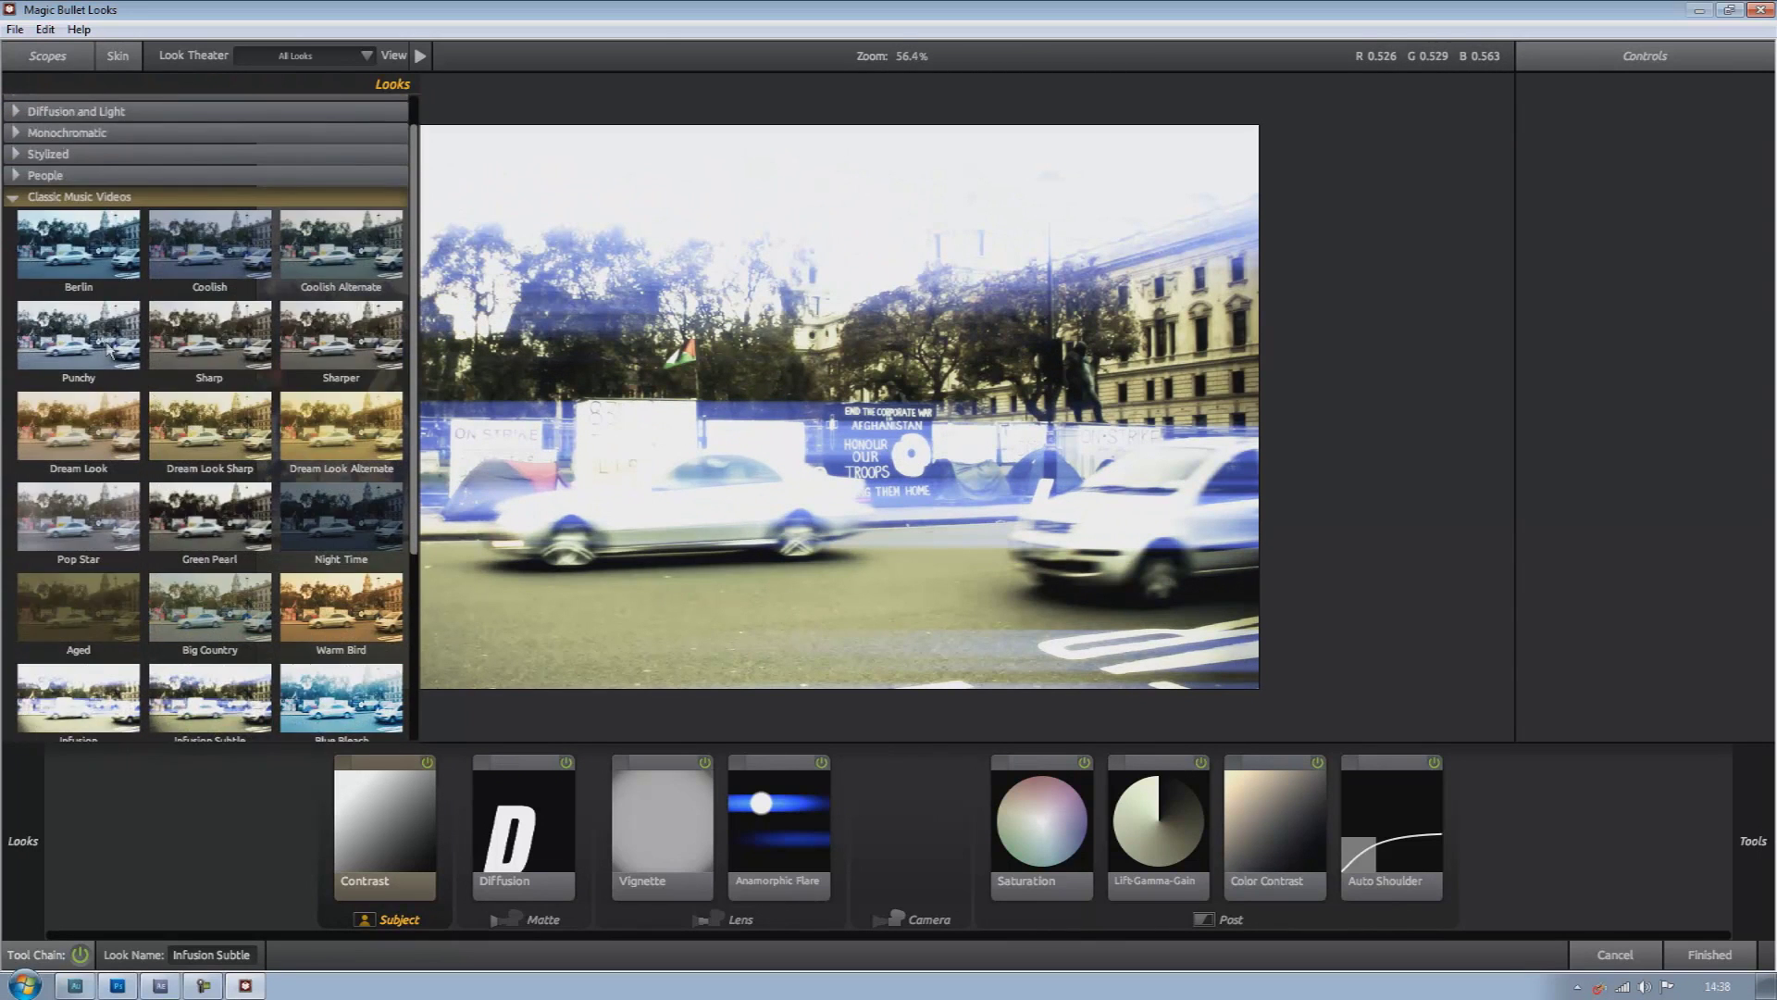
left_click(15, 235)
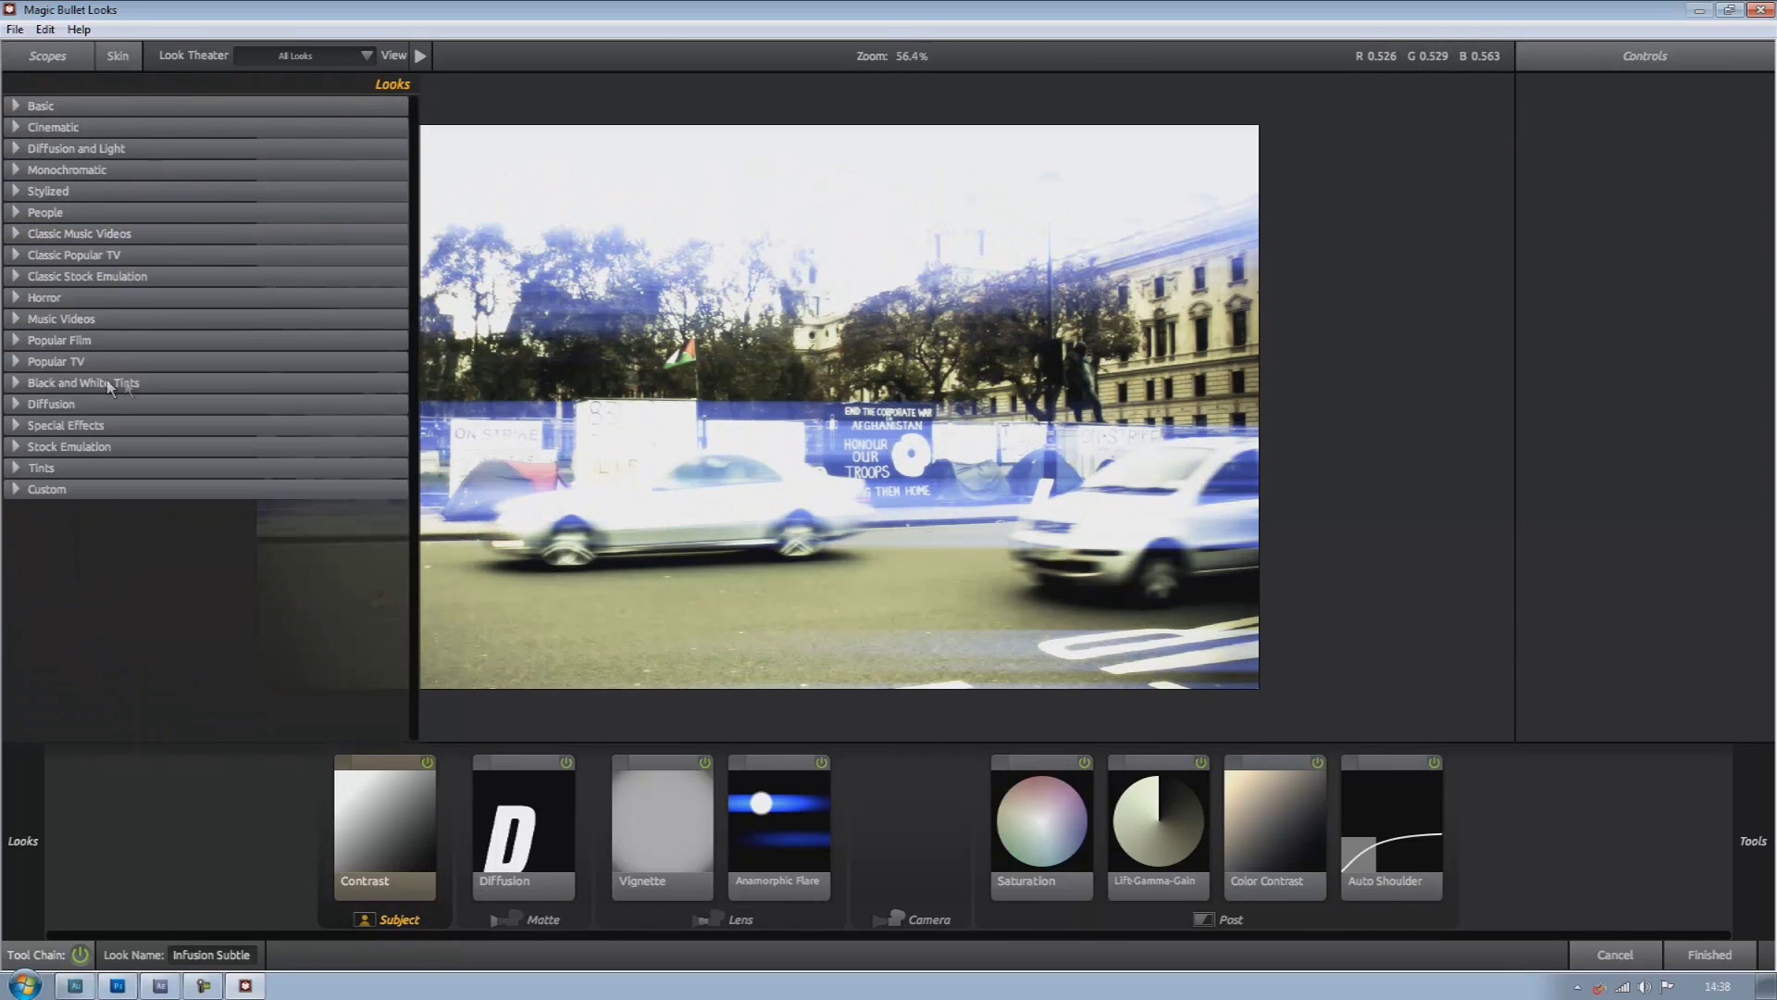
left_click(14, 235)
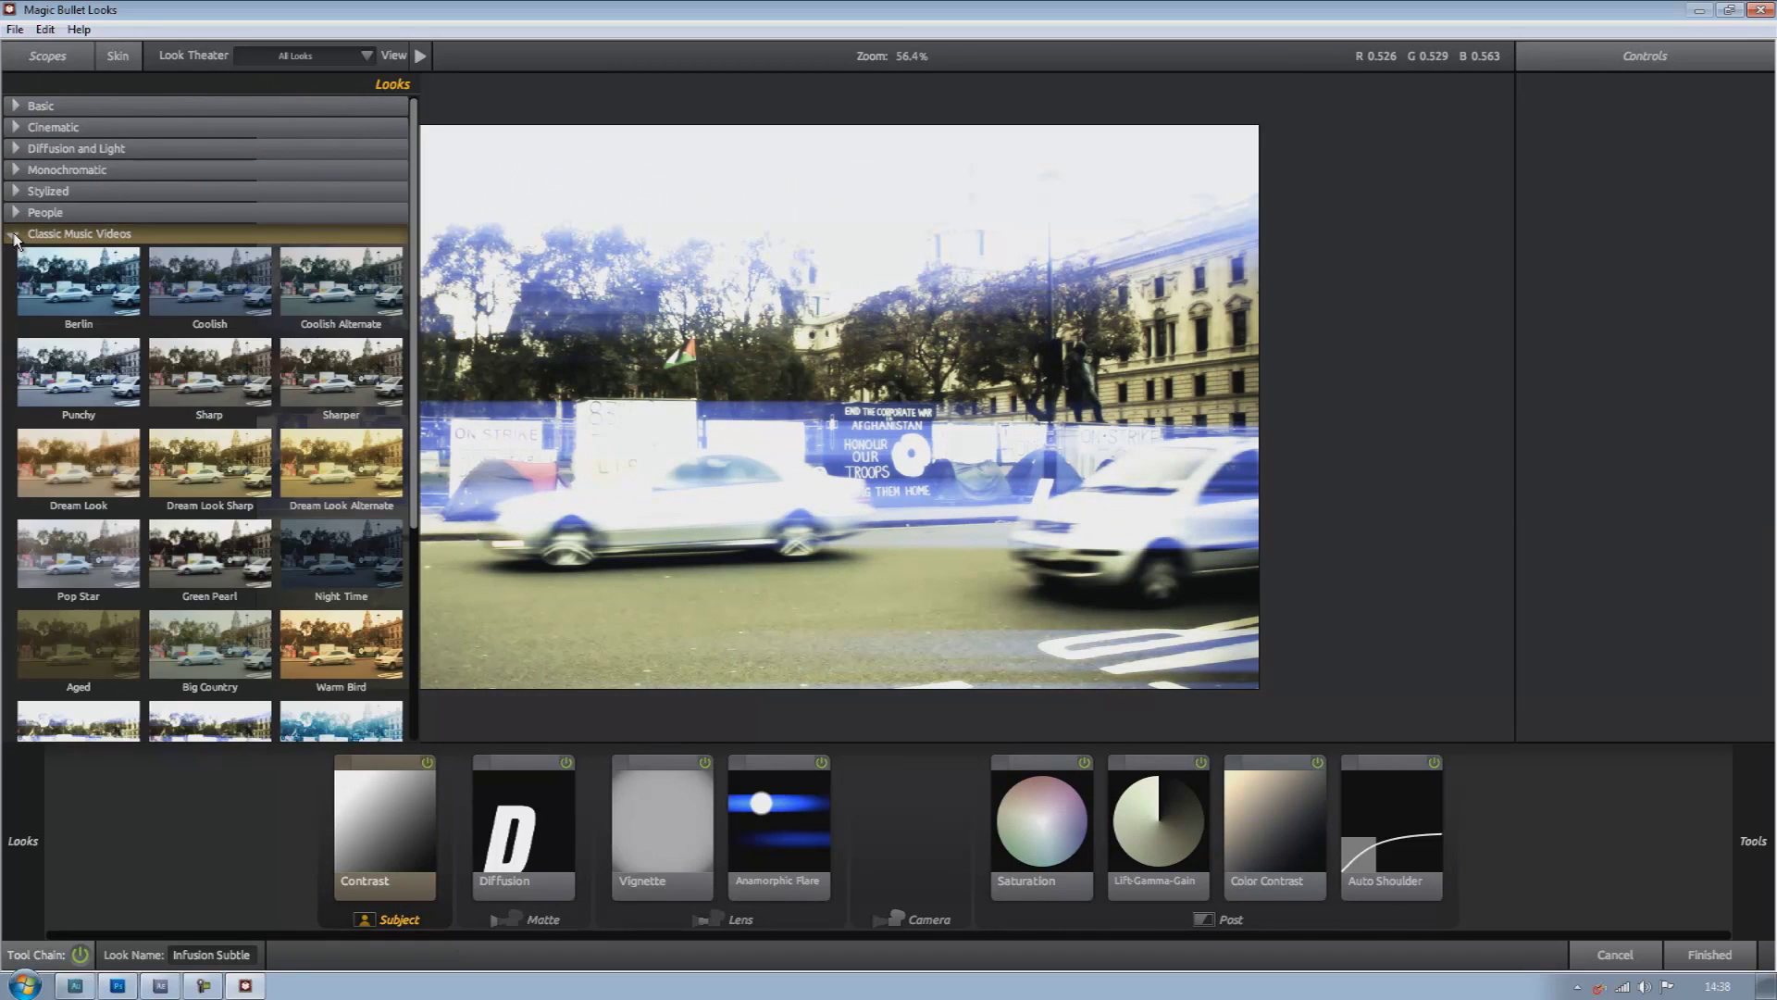
left_click(14, 235)
Try the Fisheye, Pincushion, Artistic, Warm Spot Focus and Basic Grunge looks from the Stylized category, and collapse that category
left_click(11, 193)
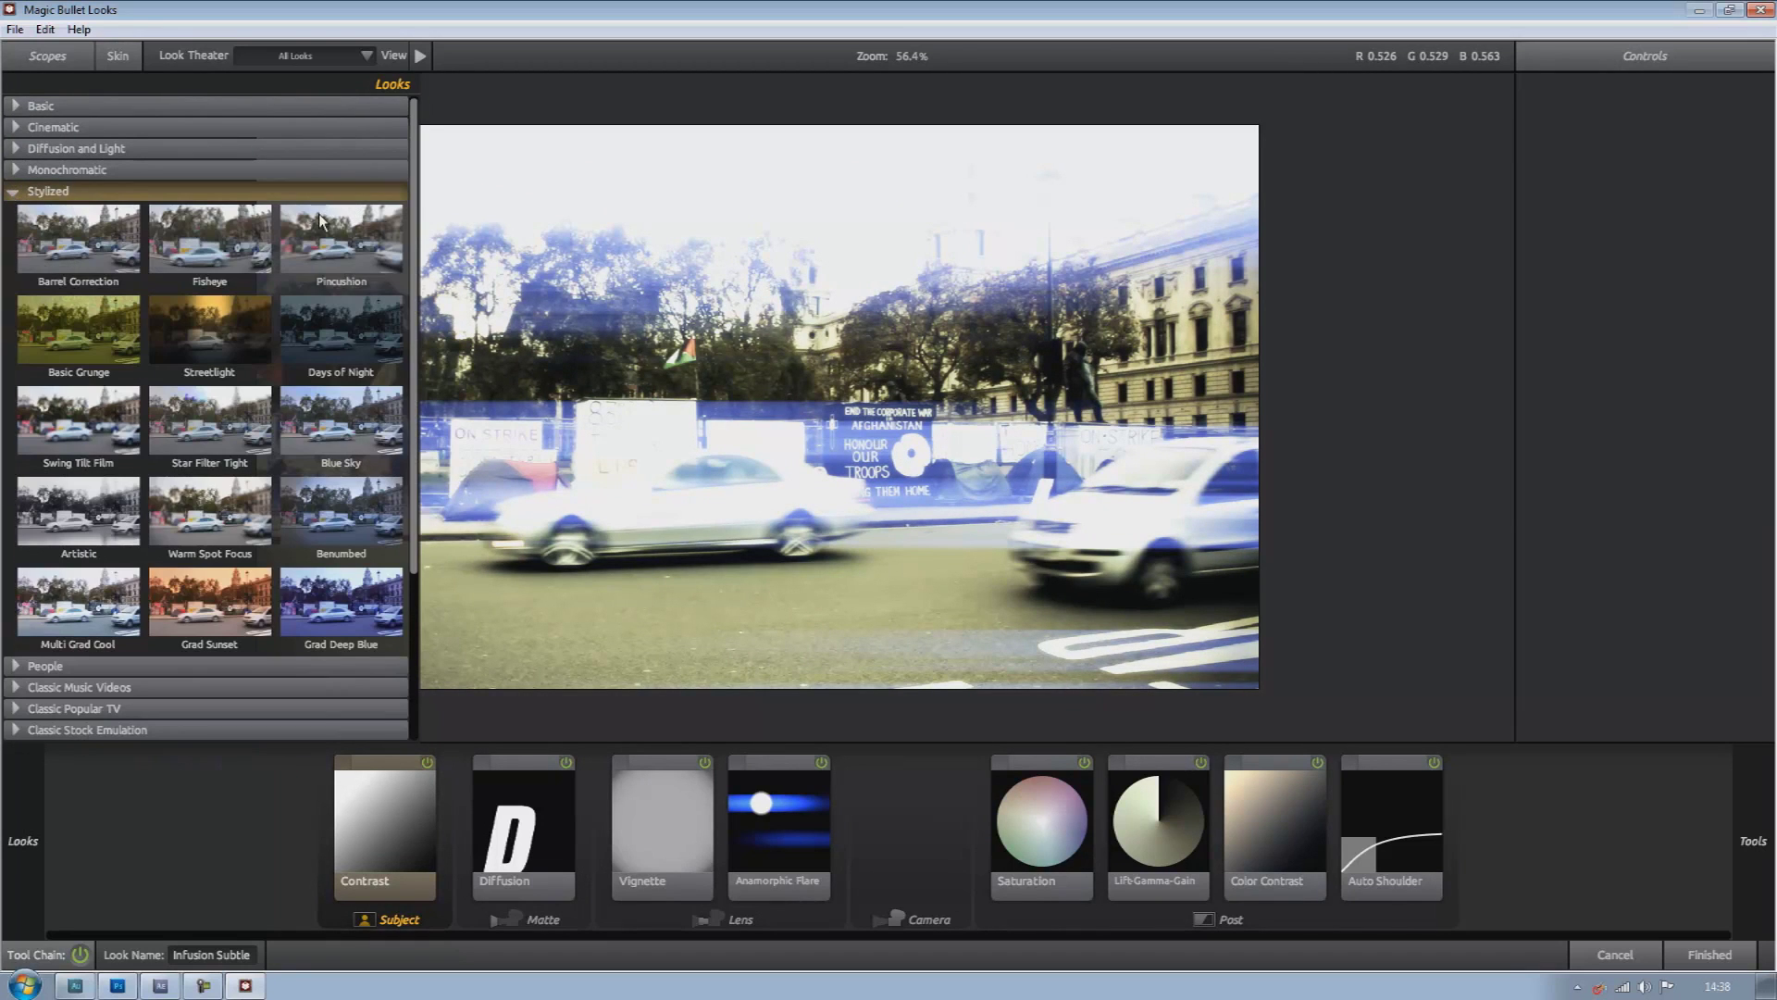
left_click(190, 258)
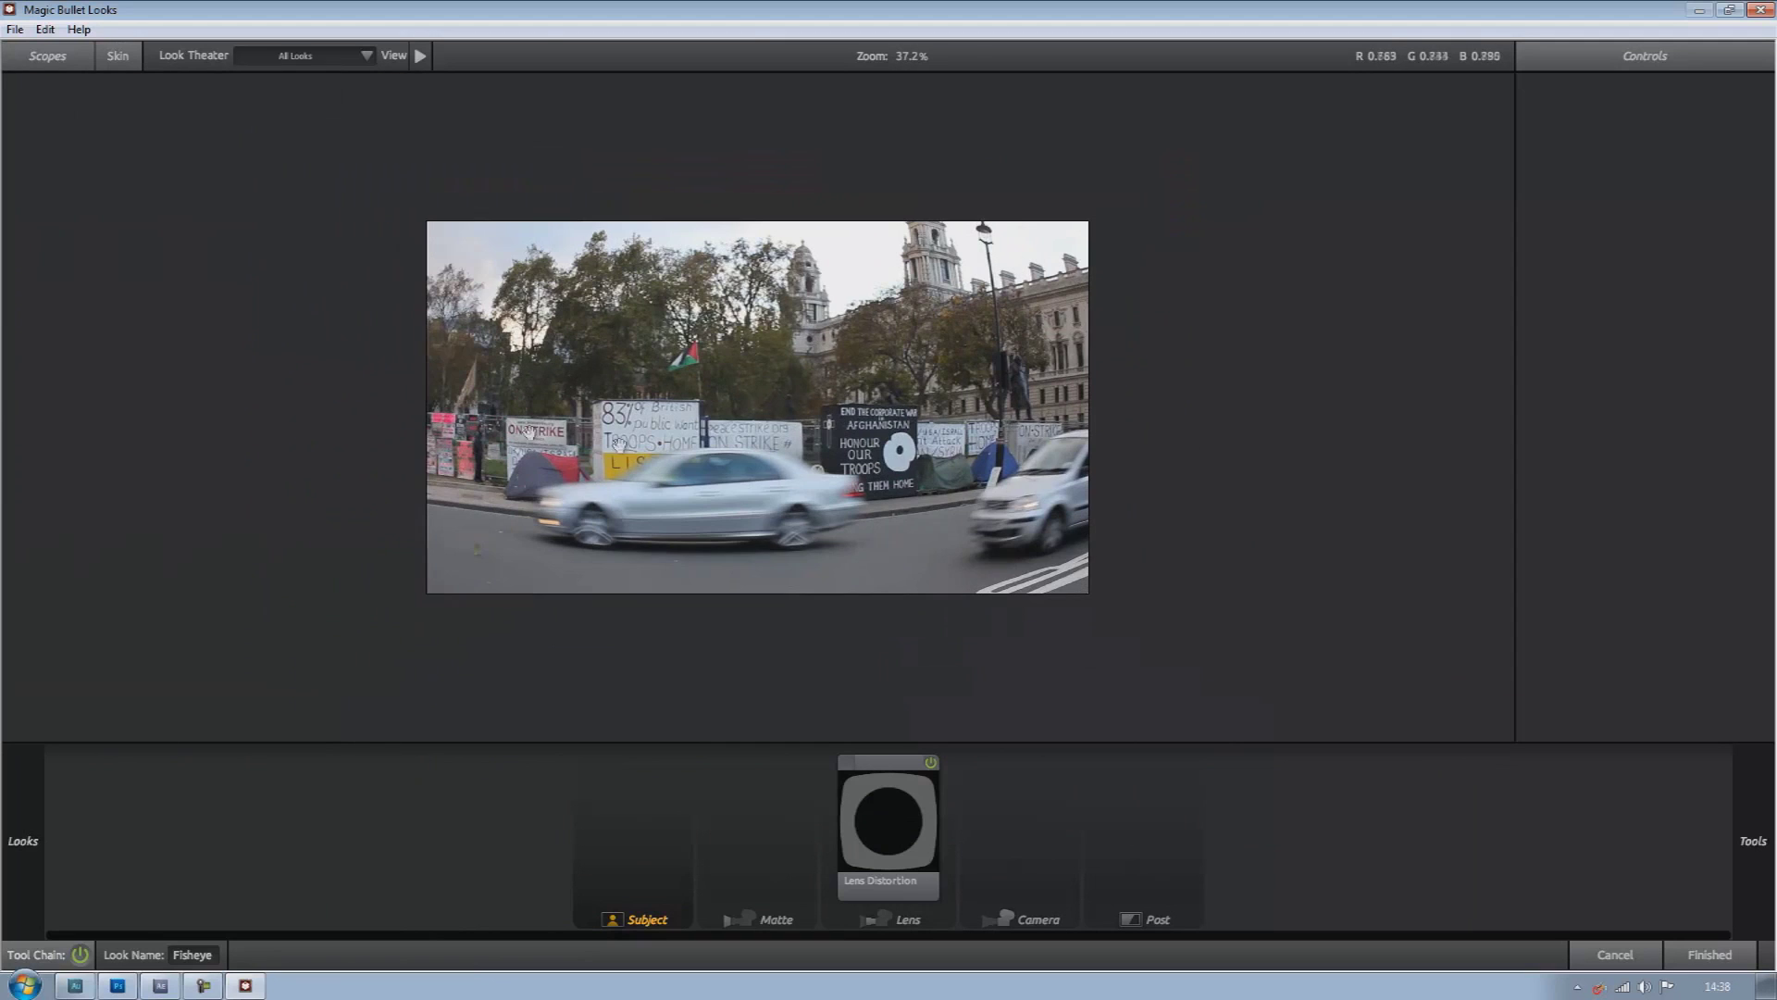
mouse_move(31, 380)
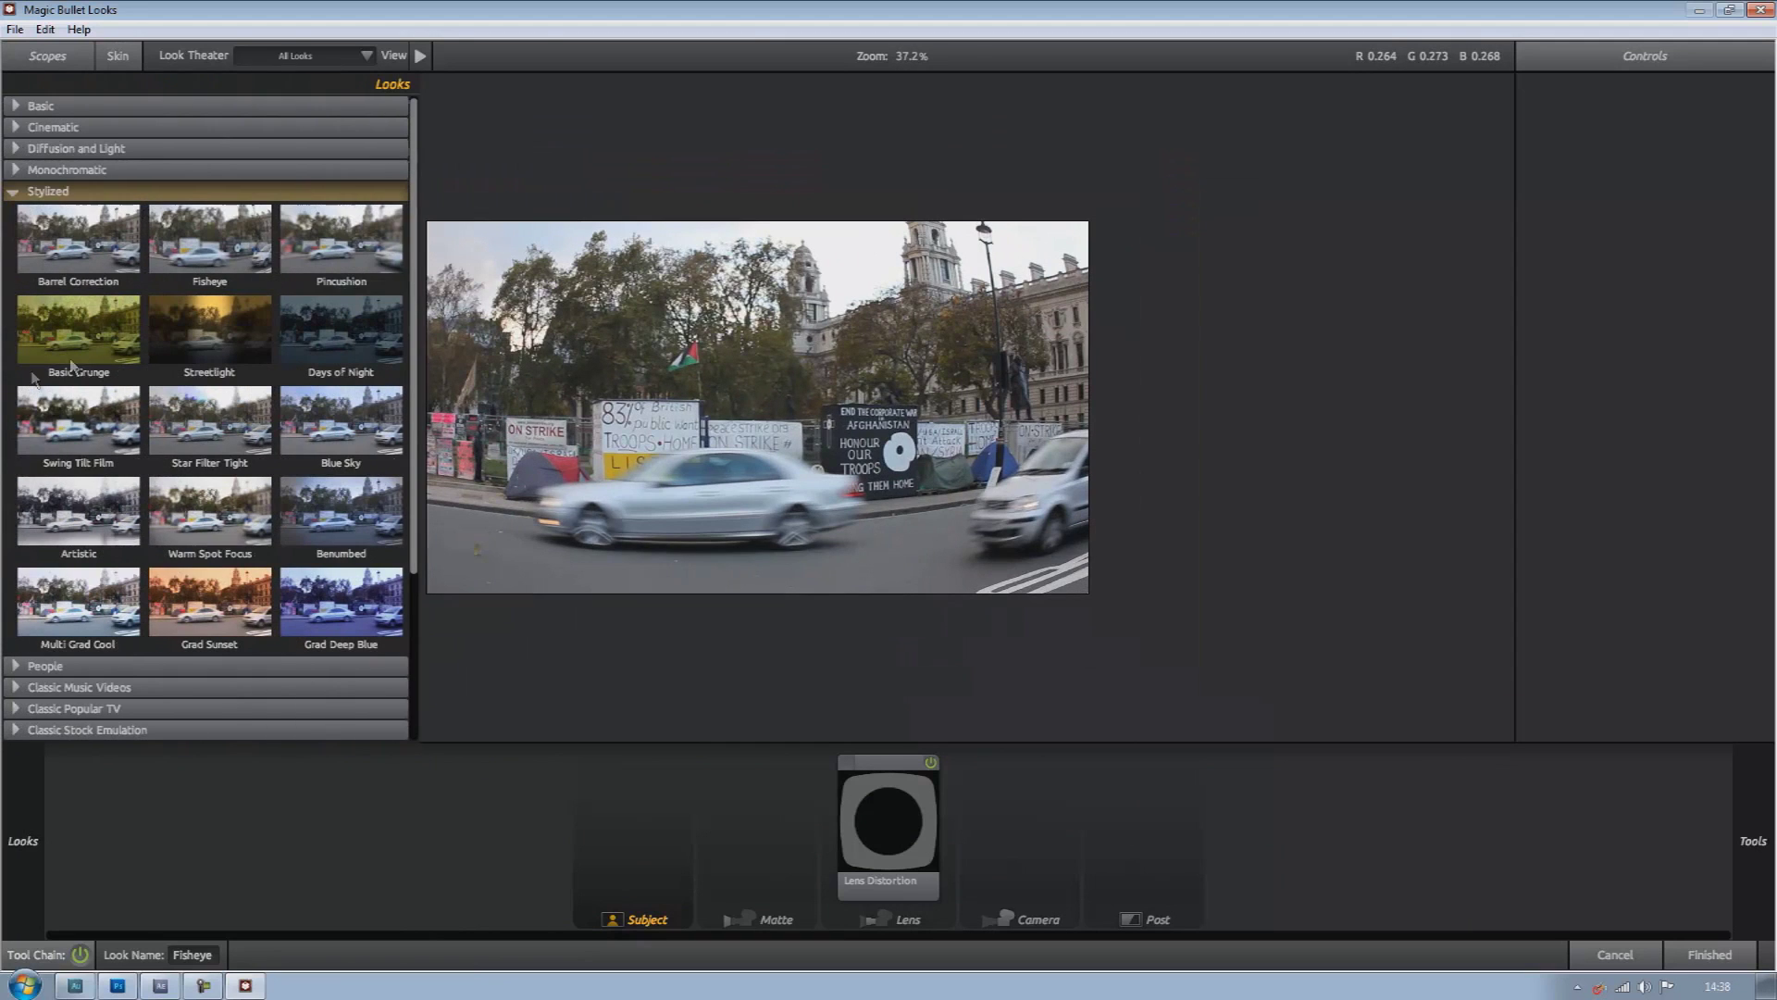
left_click(330, 262)
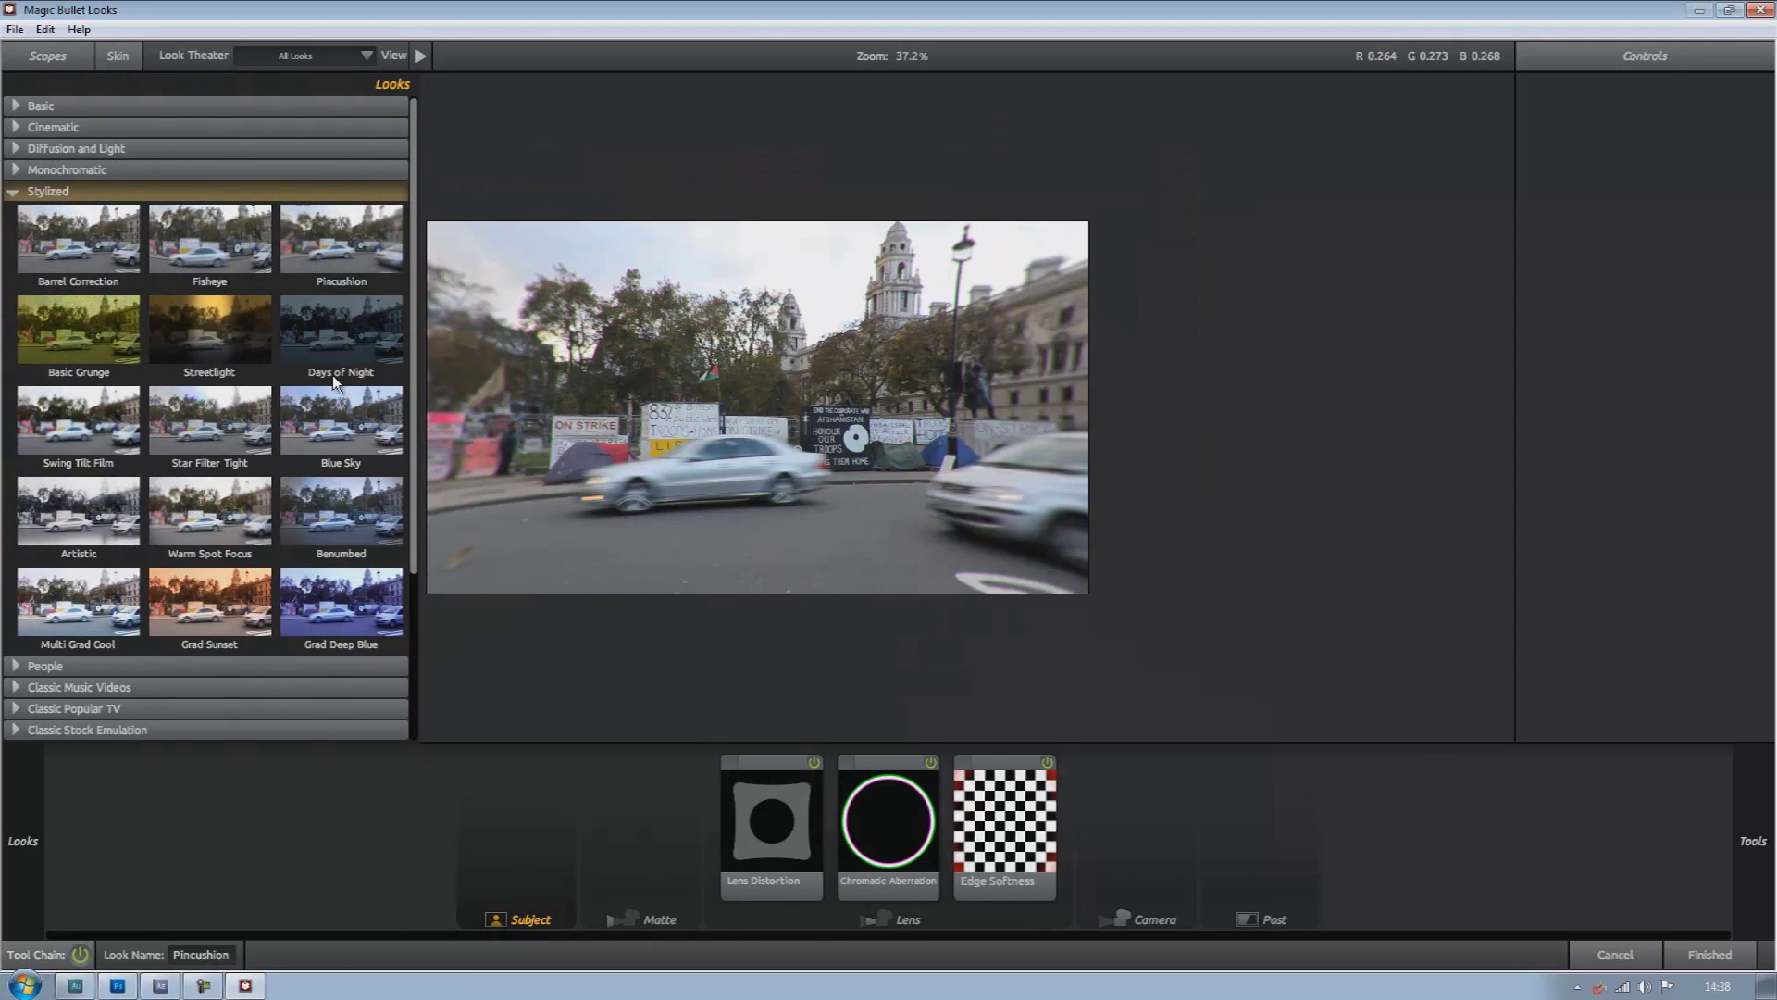
left_click(122, 524)
left_click(210, 524)
left_click(118, 369)
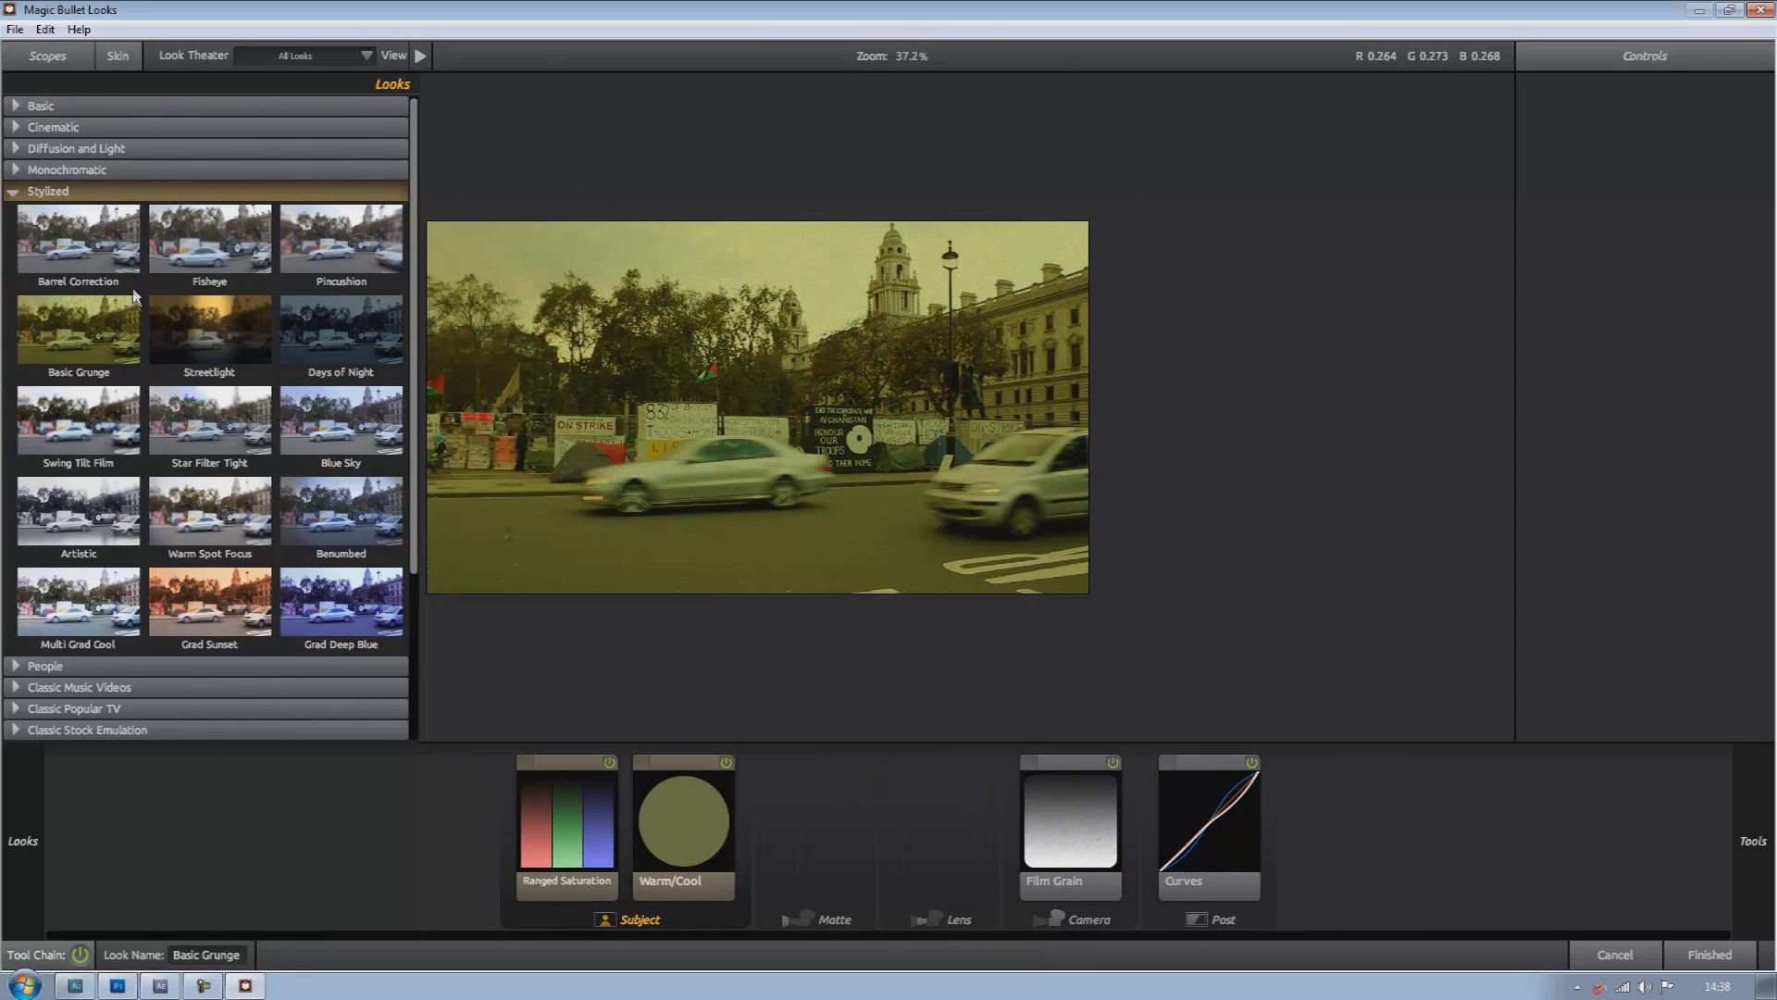
left_click(13, 194)
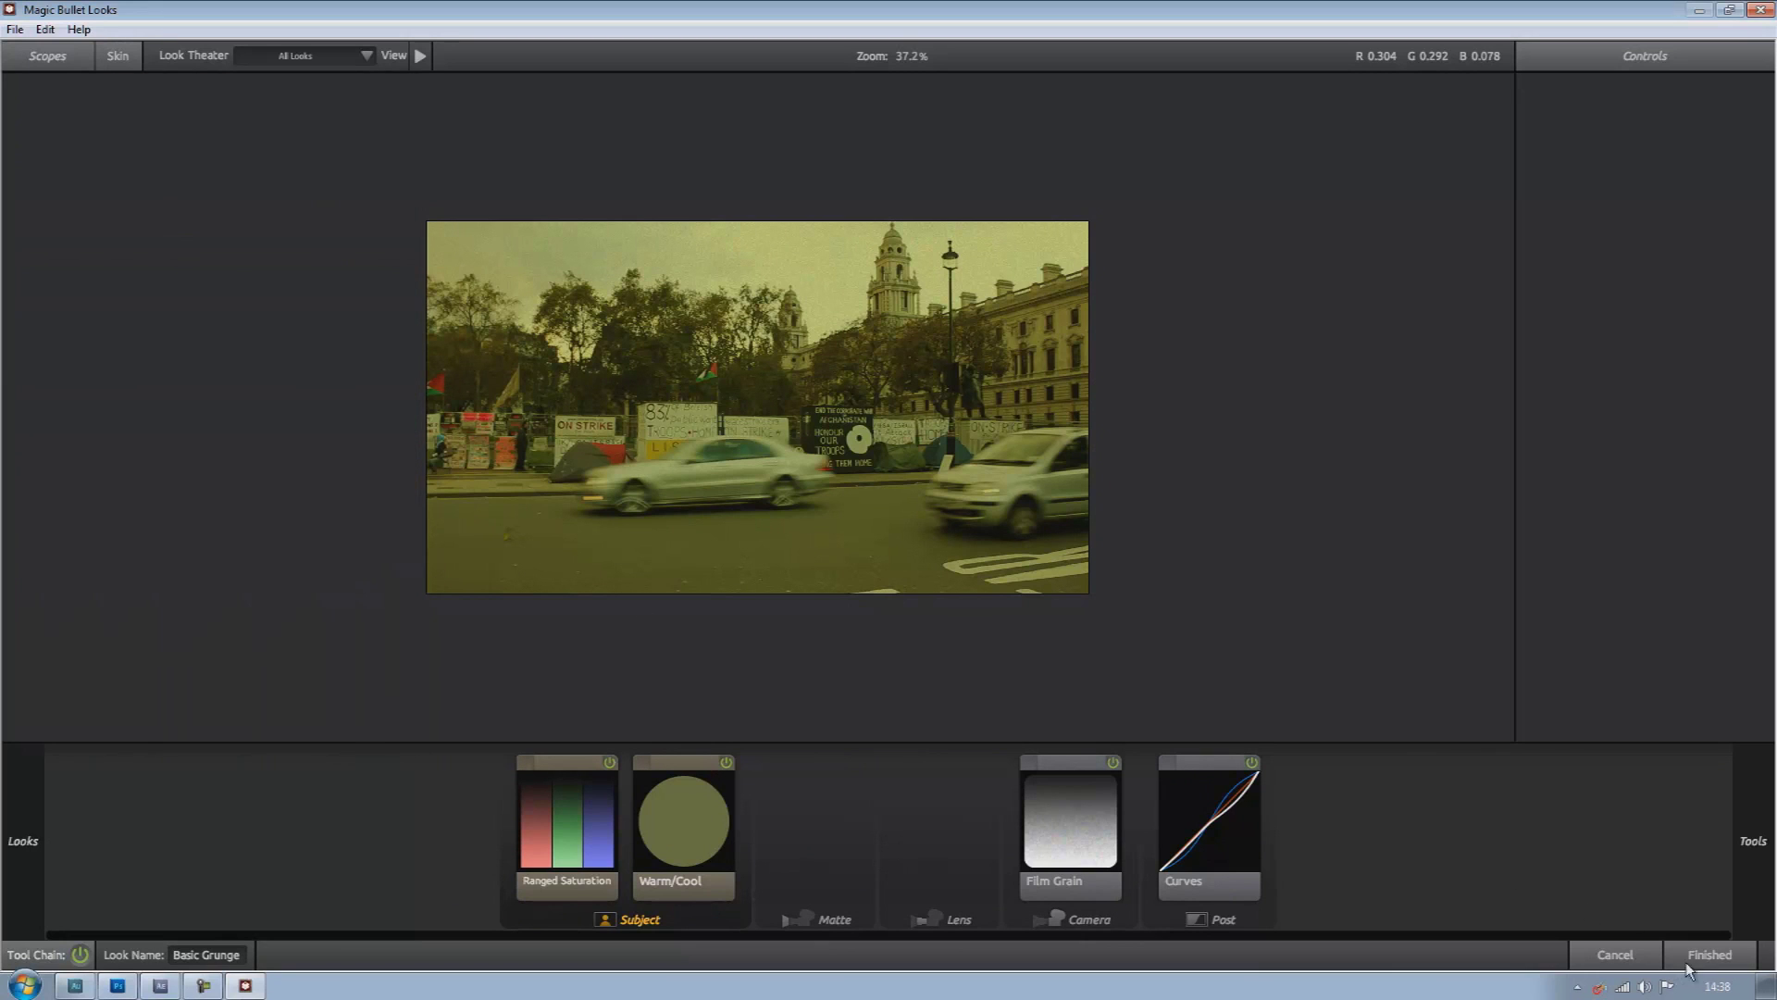
Discard the changes in the Looks editor and delete the Looks effect from the MVI_6697.MOV layer
left_click(1646, 963)
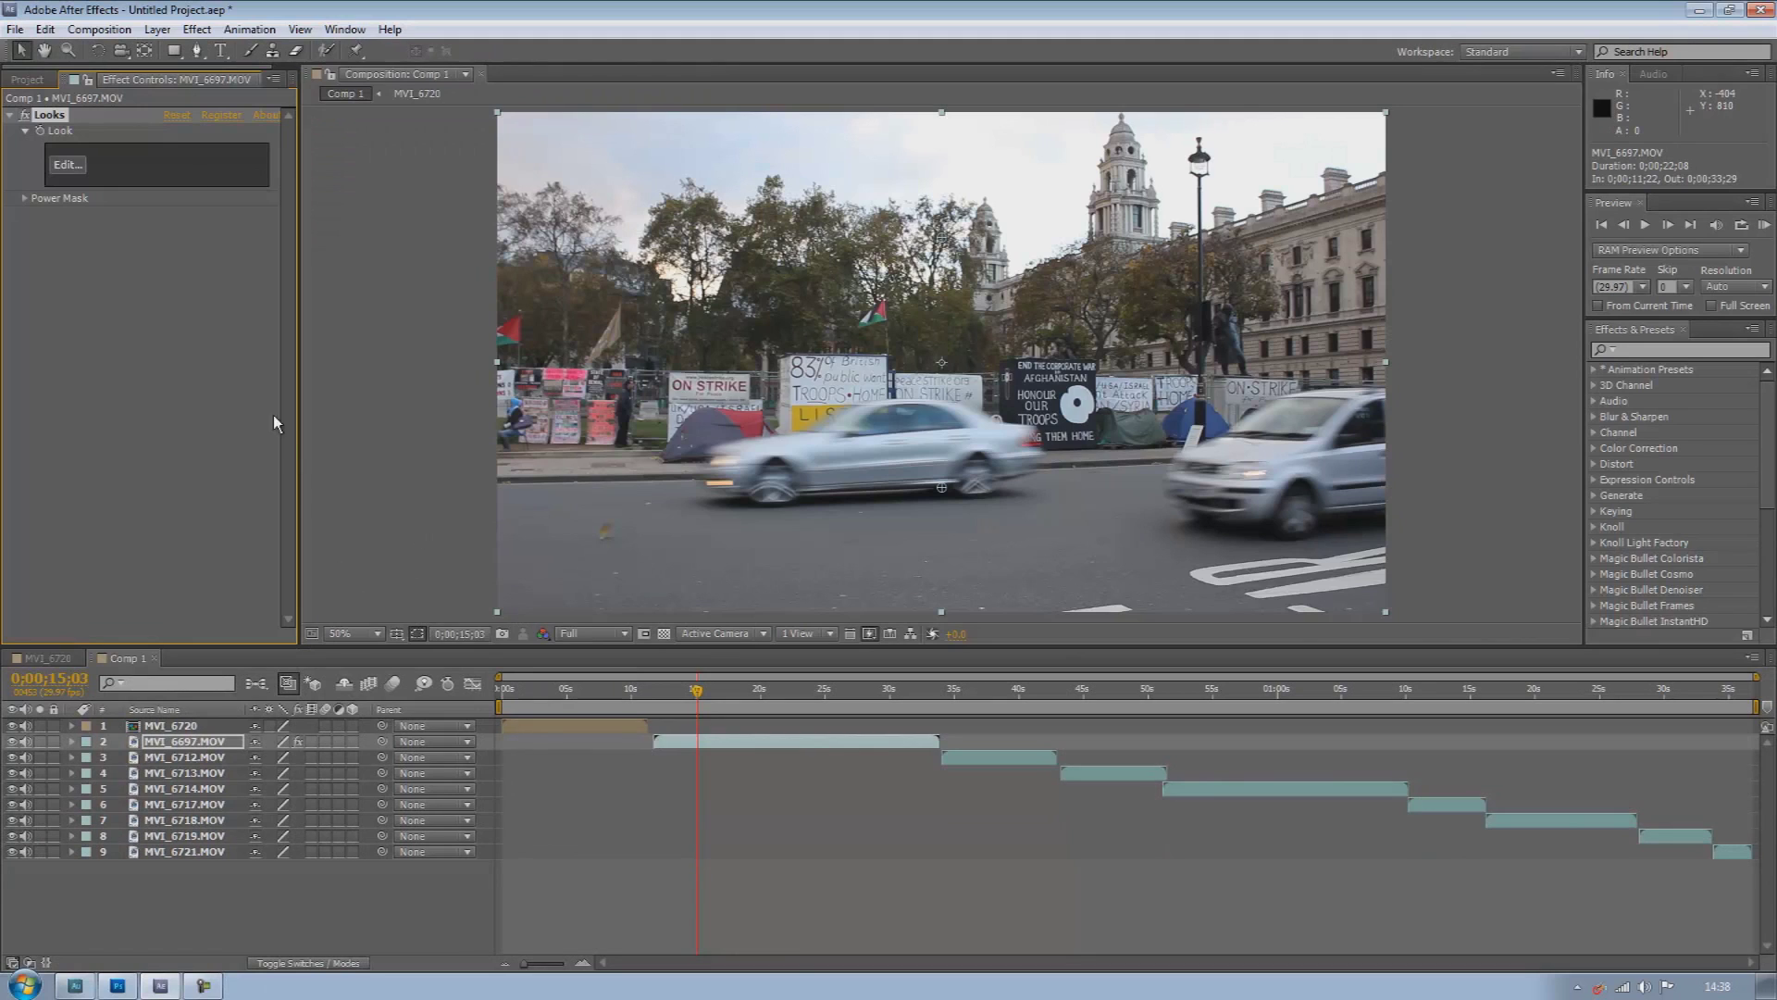
key("Delete")
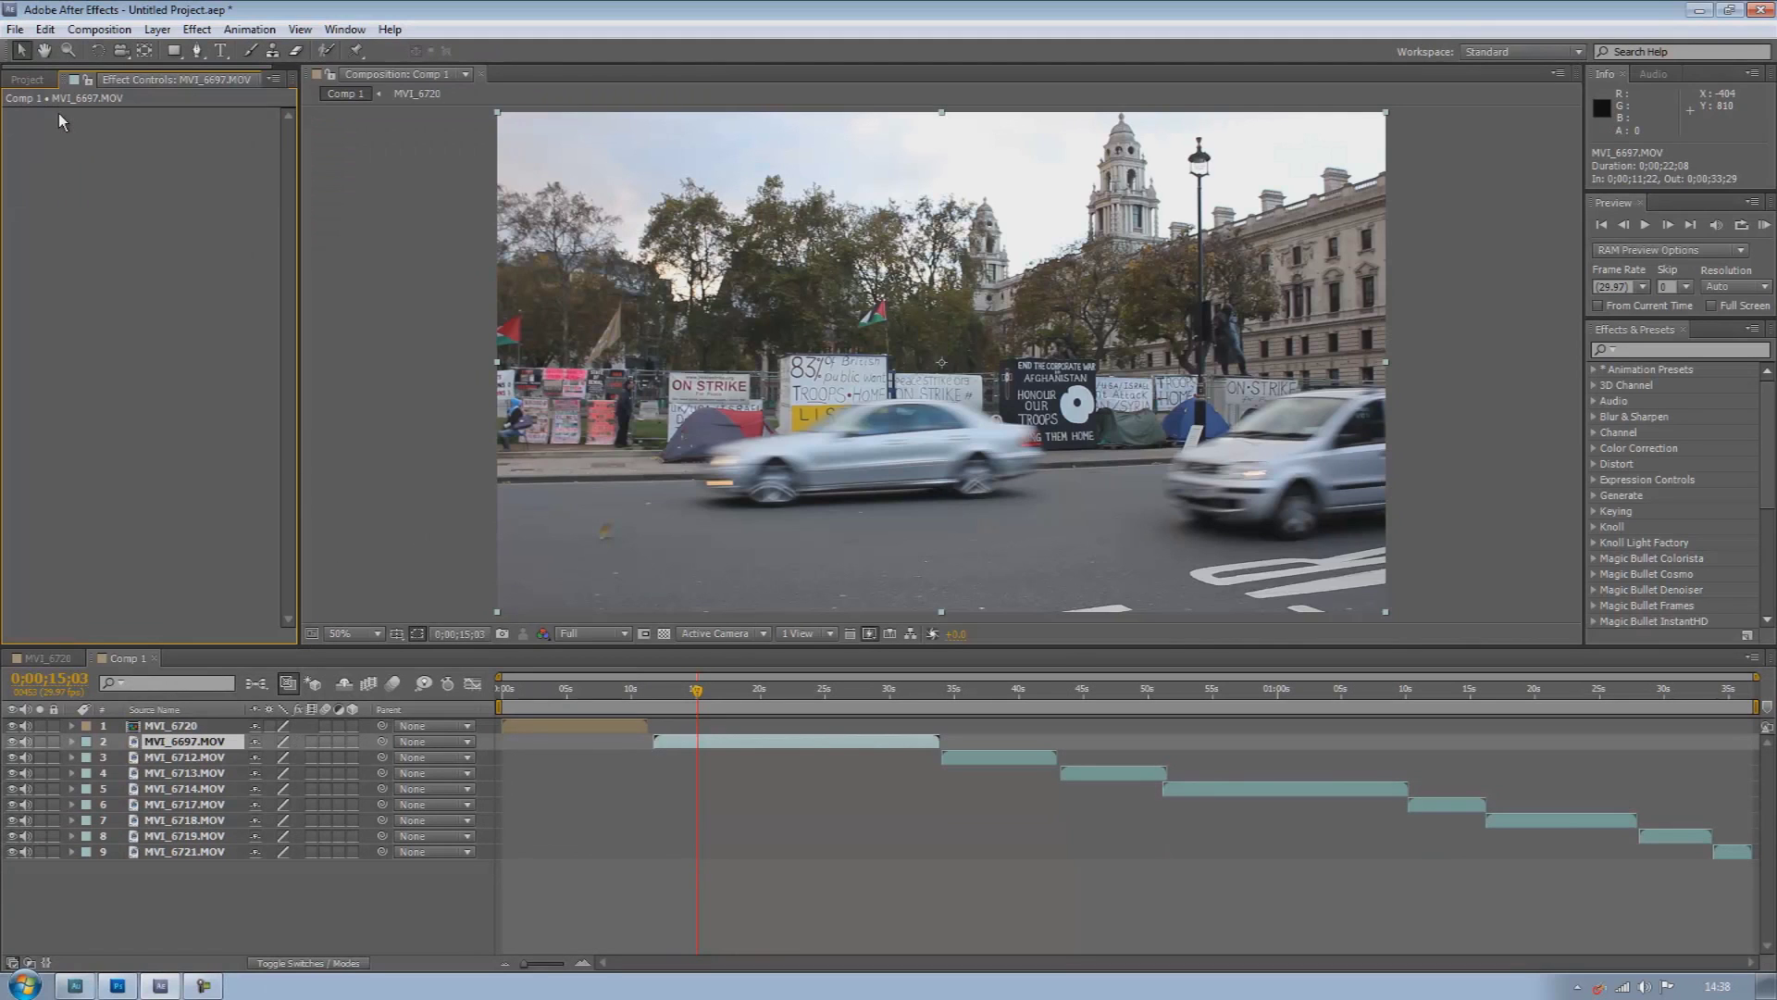
Apply the Magic Bullet Denoiser effect to the MVI_6697.MOV layer and lower its Noise Reduction to about 55%
left_click(196, 29)
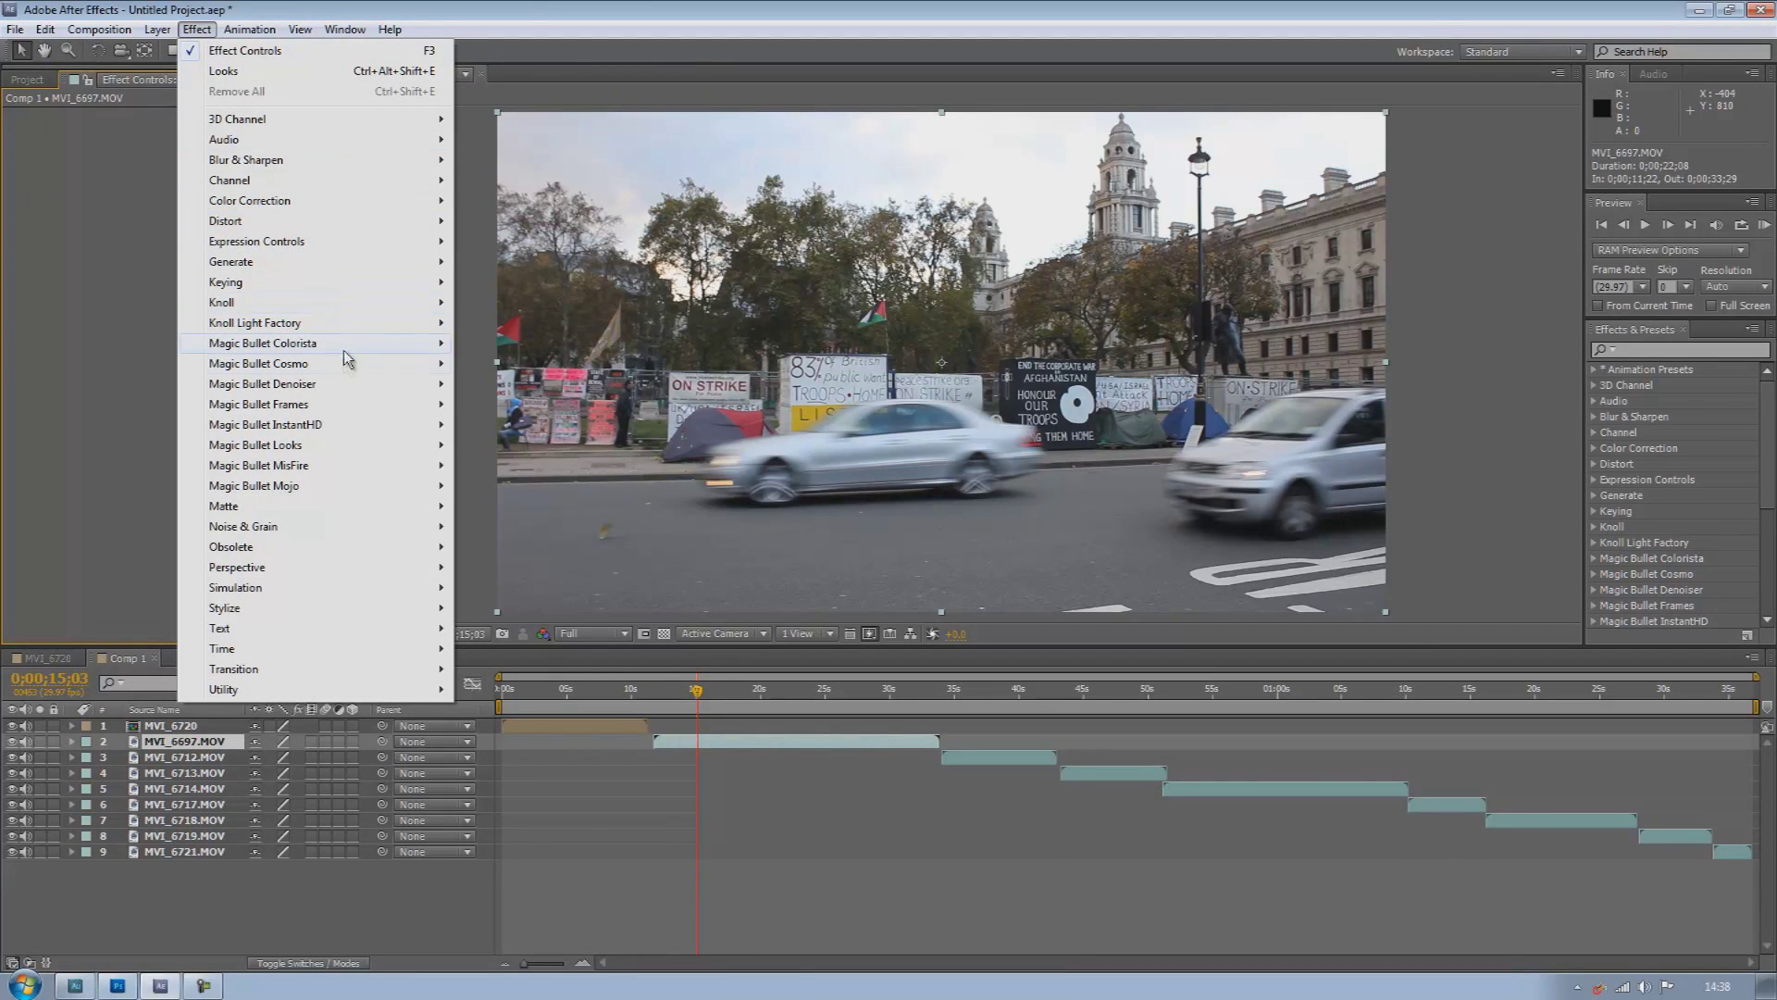
mouse_move(349, 390)
left_click(500, 385)
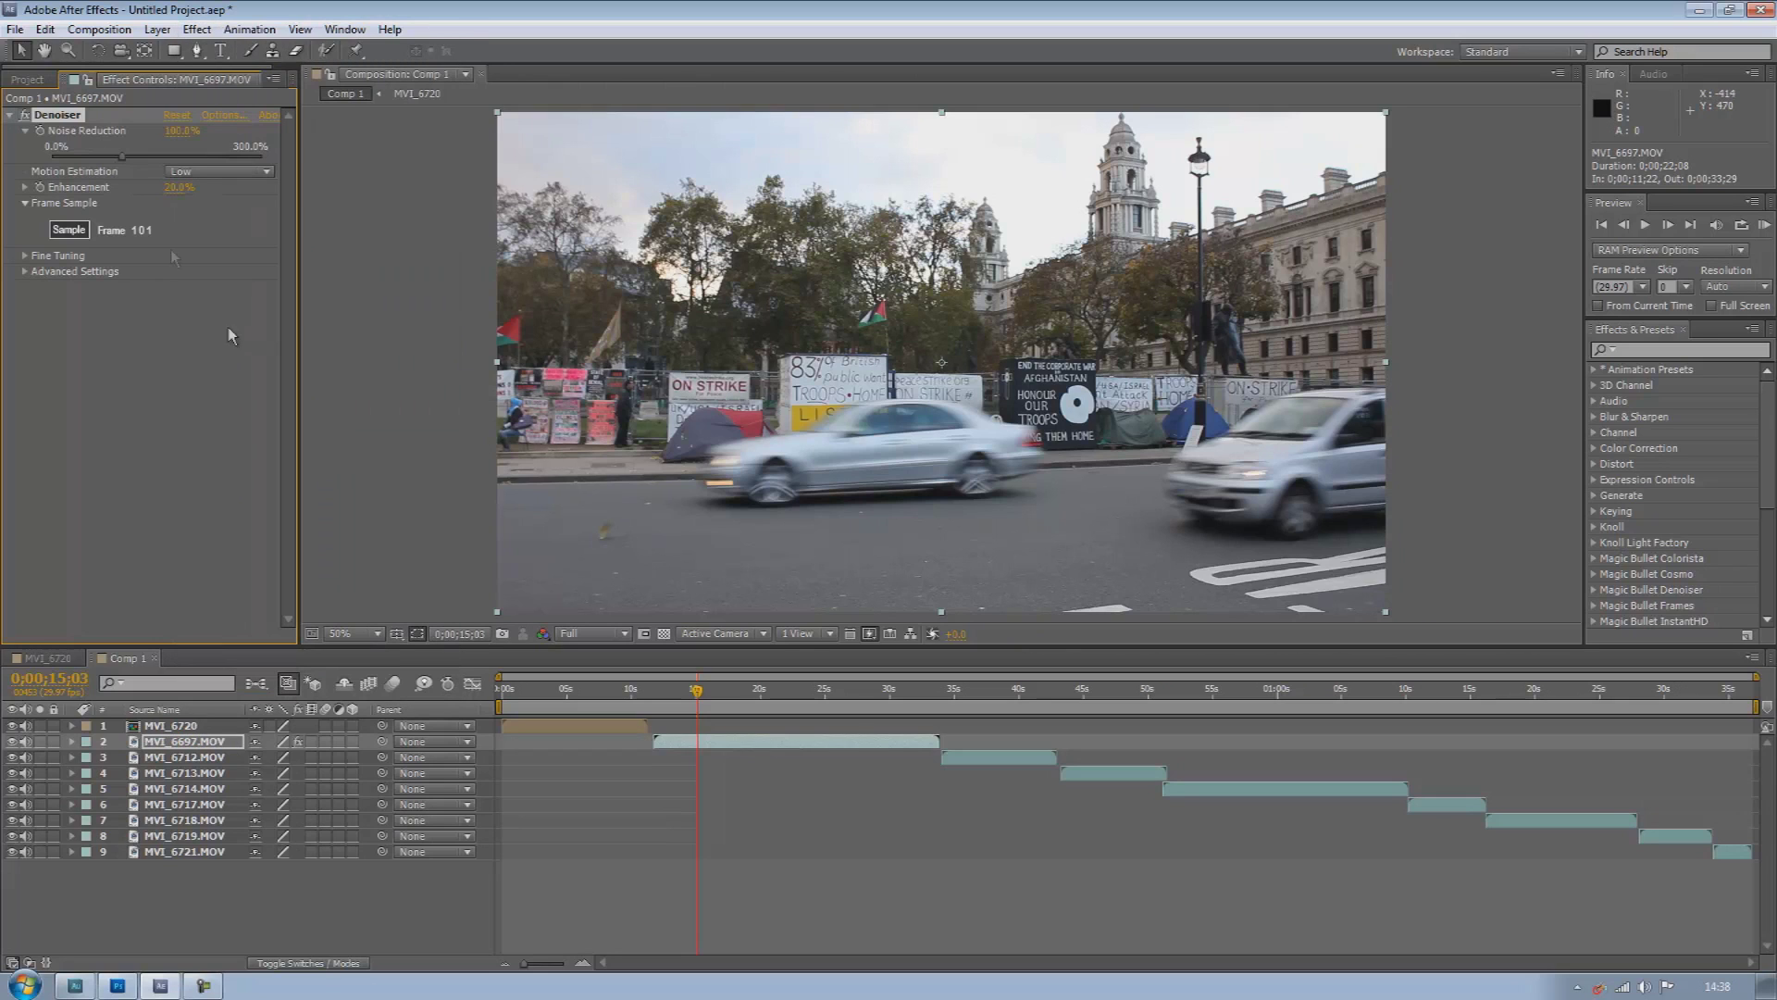
left_click_drag(206, 159, 235, 156)
left_click_drag(188, 159, 157, 159)
left_click_drag(219, 159, 264, 162)
left_click_drag(228, 163, 93, 167)
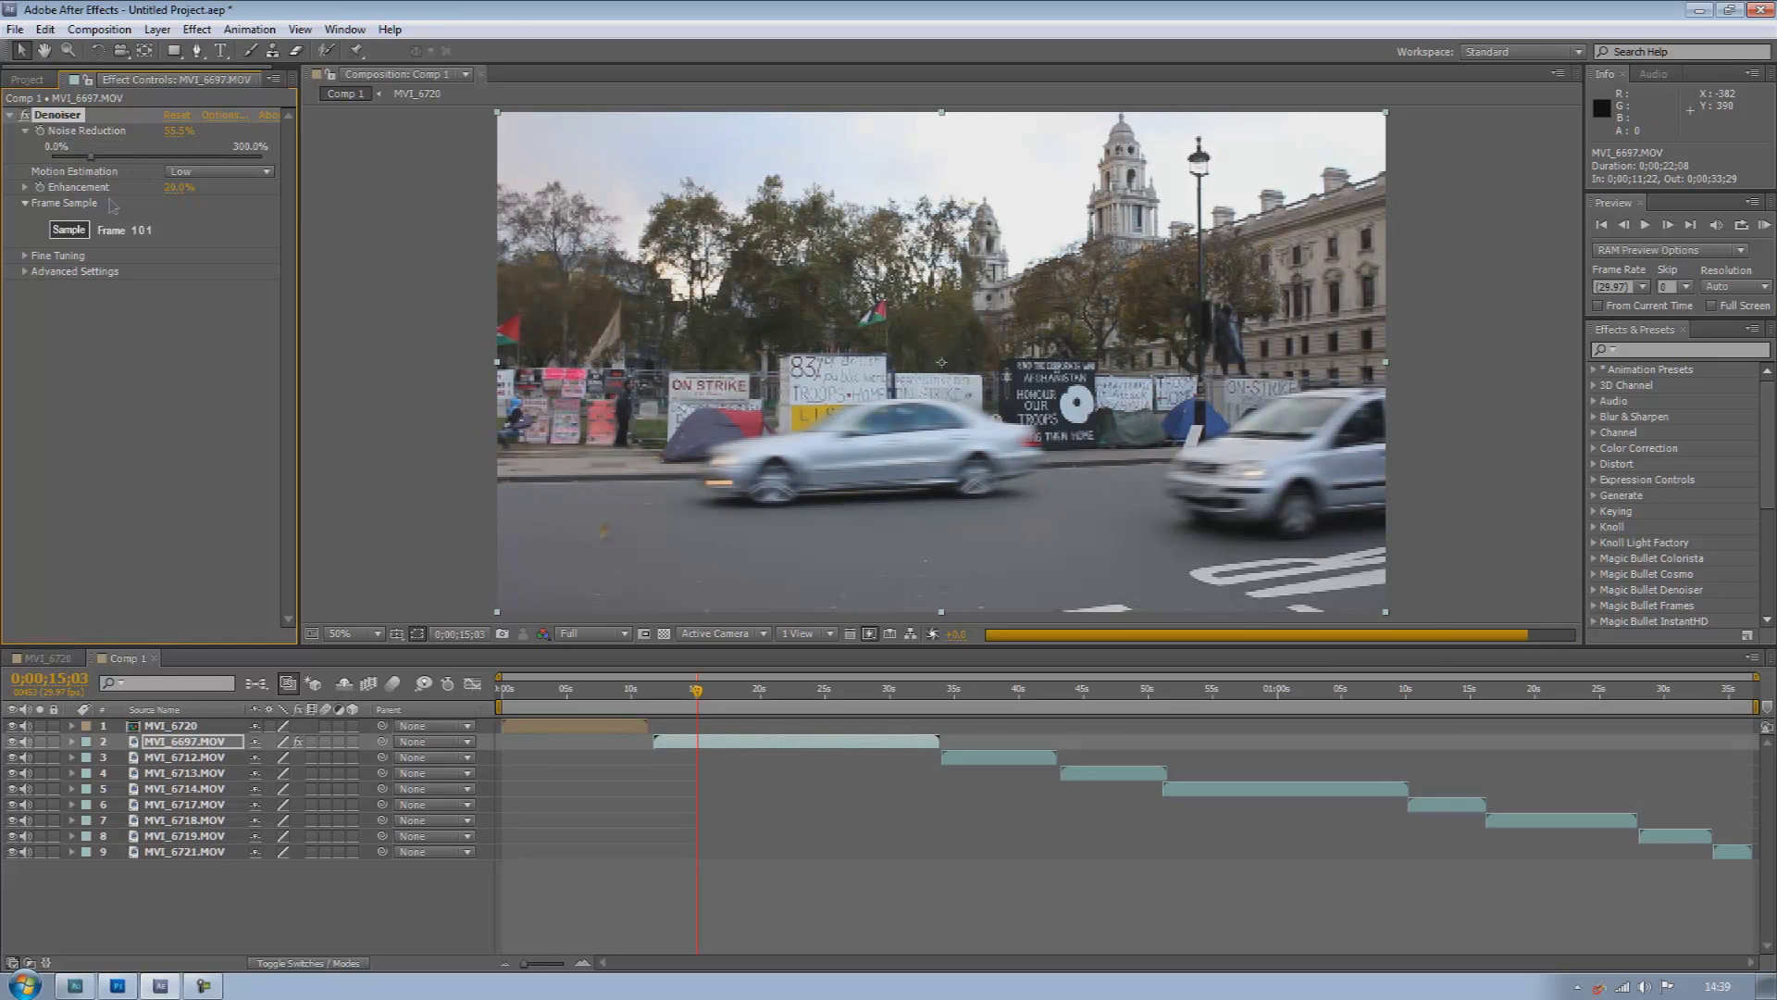
Try Denoiser with High motion estimation and about 210% noise reduction, and remove the effect from the layer
left_click(211, 174)
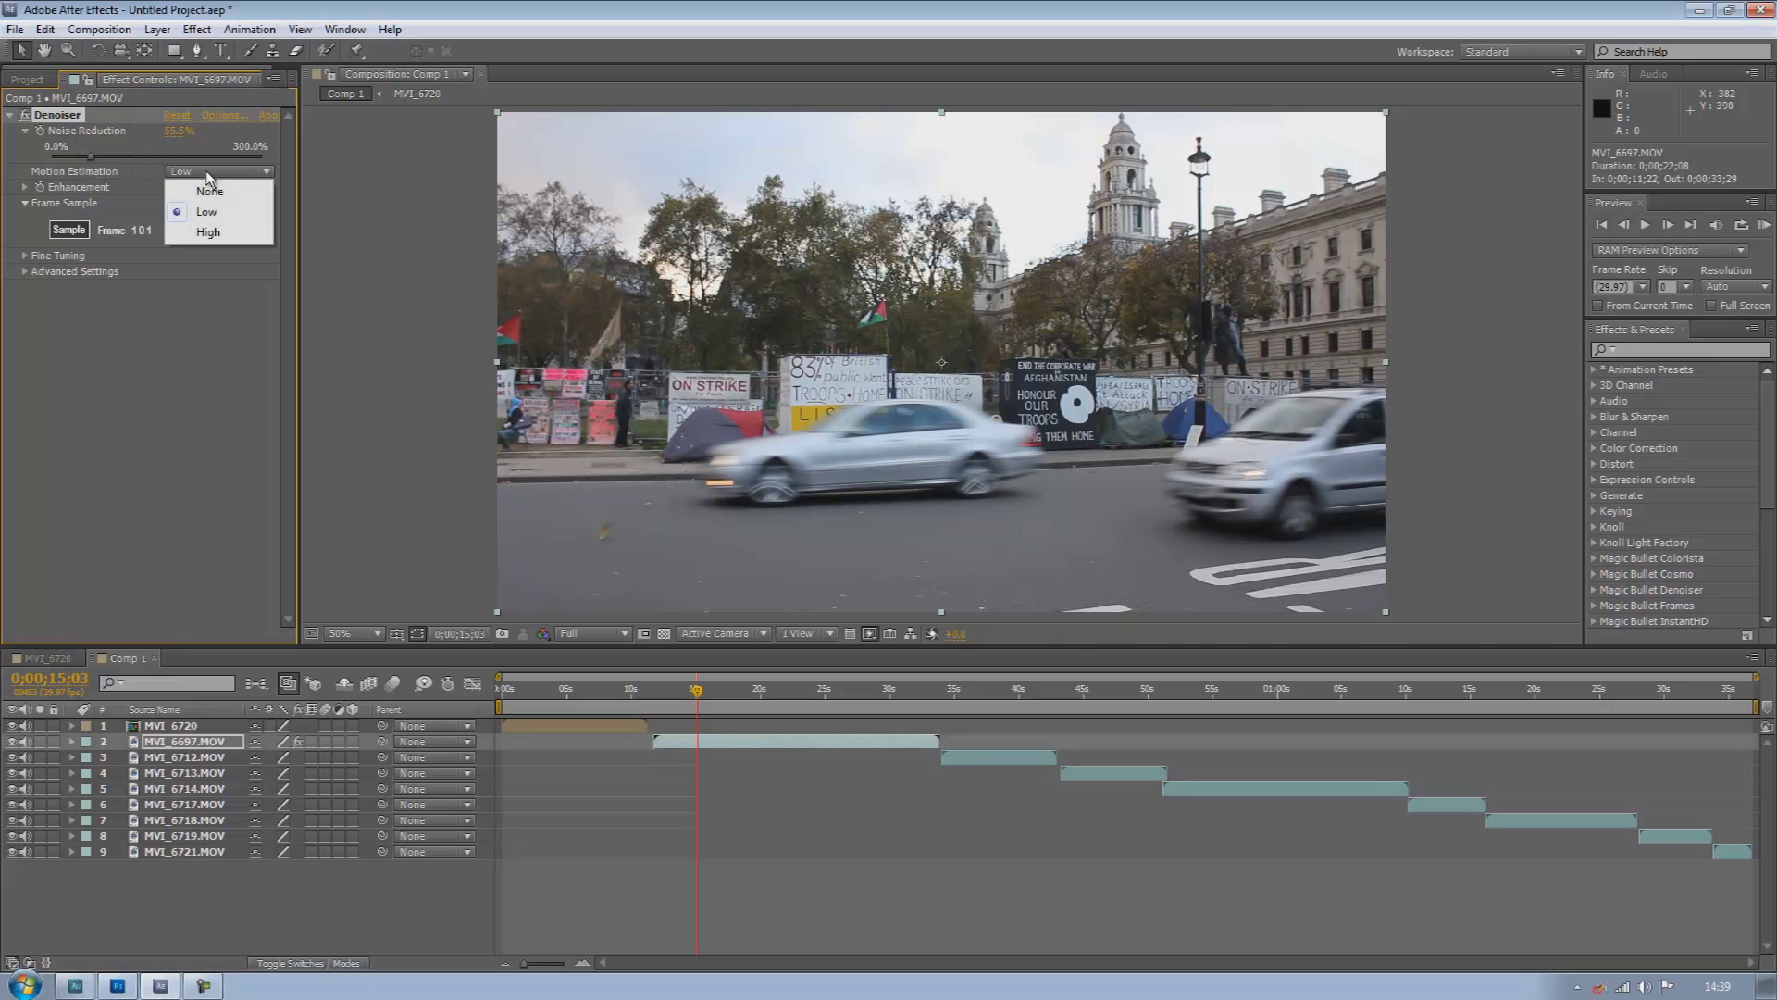
left_click(222, 233)
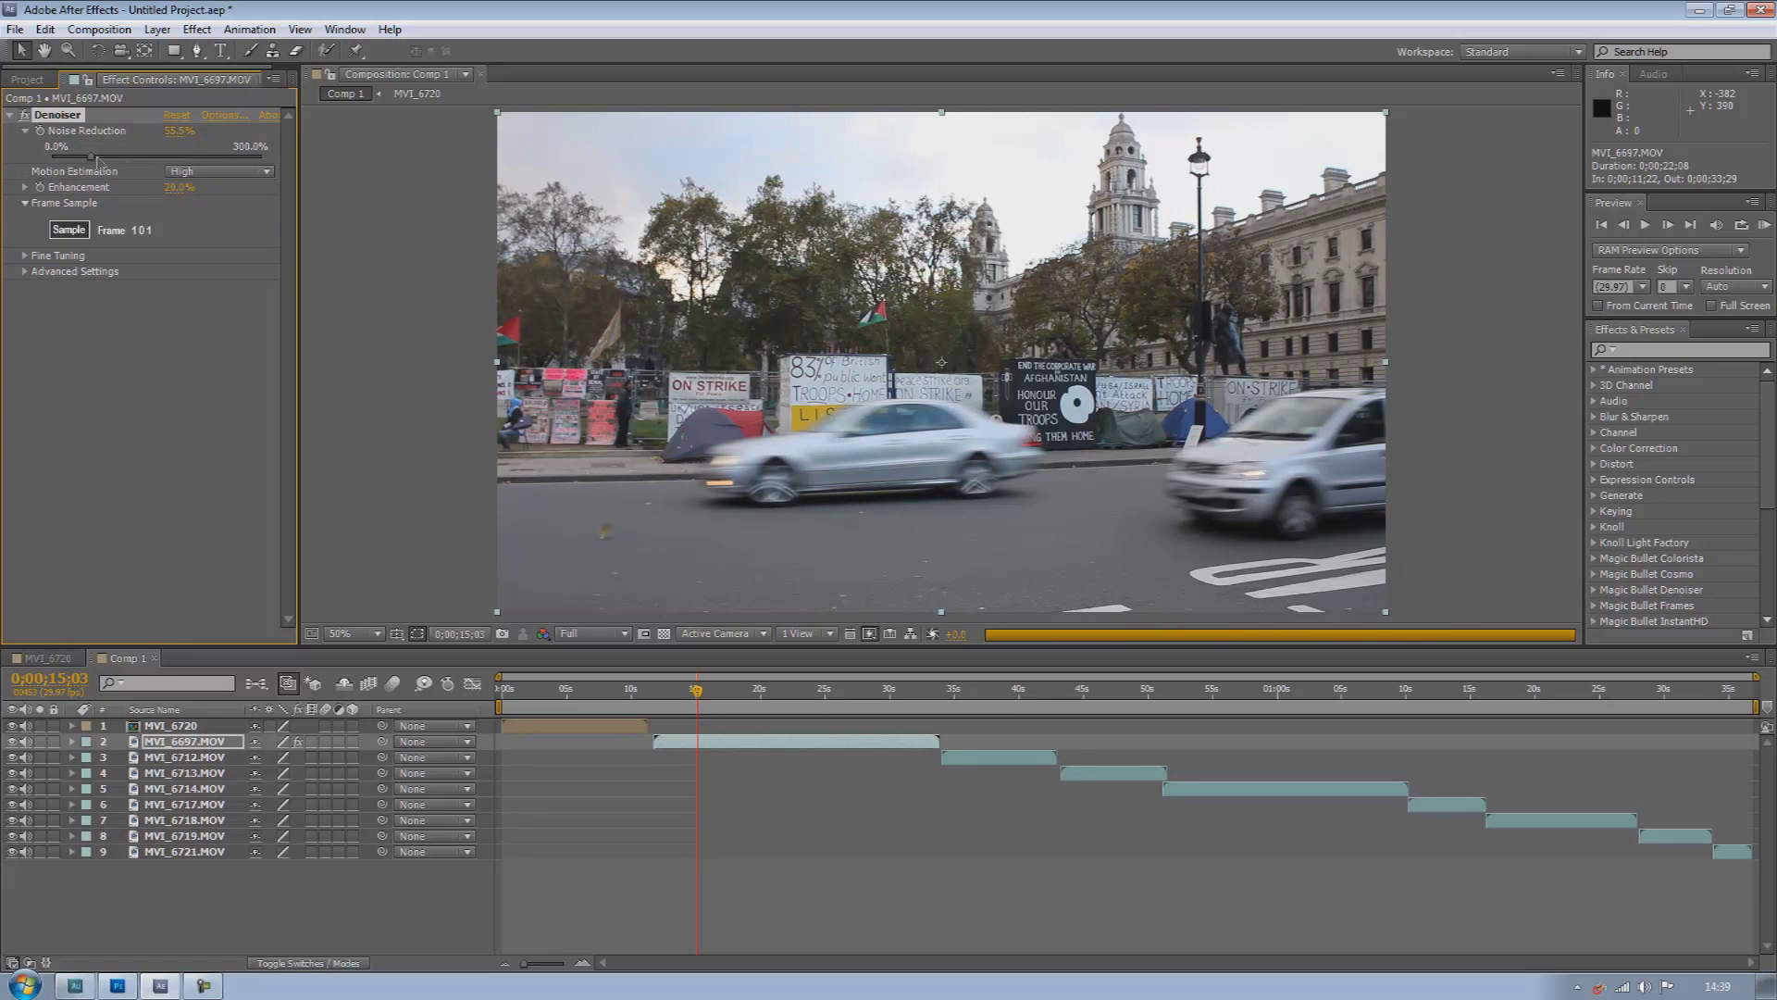
left_click(199, 157)
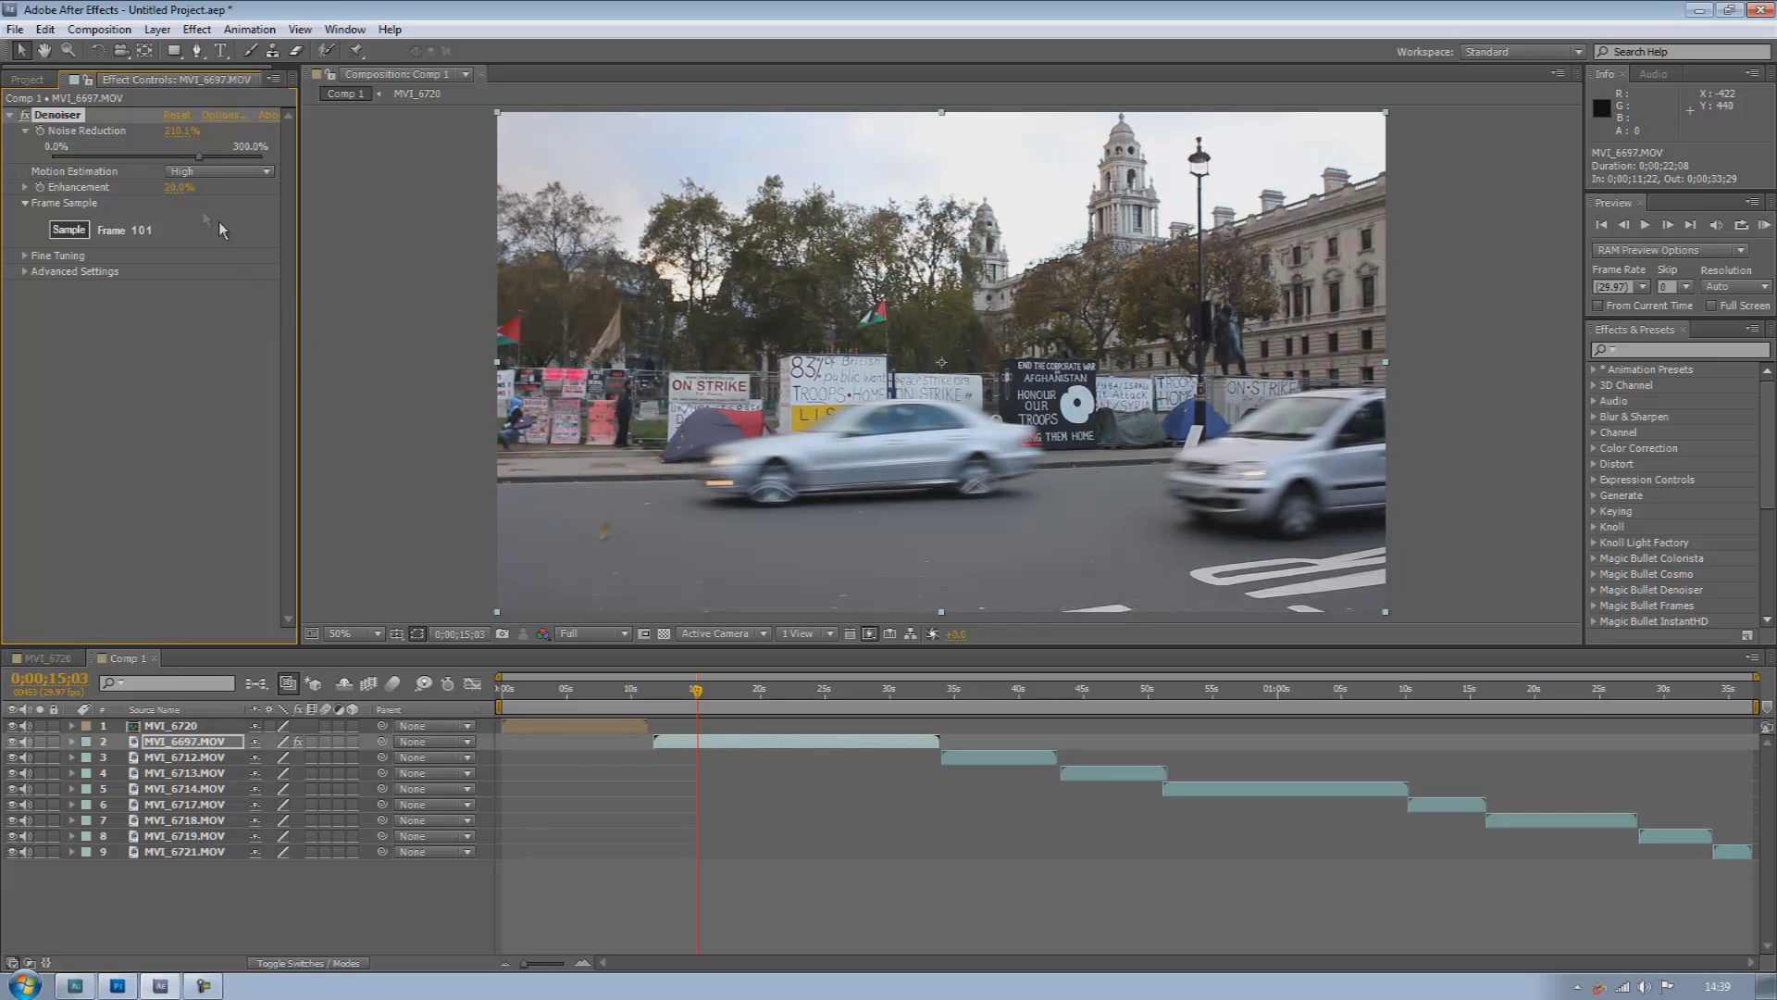
left_click_drag(188, 157, 293, 203)
key("Delete")
Try the Magic Bullet Instant HD effect on MVI_6697.MOV with a Fill 1920 x 1080 output size, and remove it
left_click(197, 29)
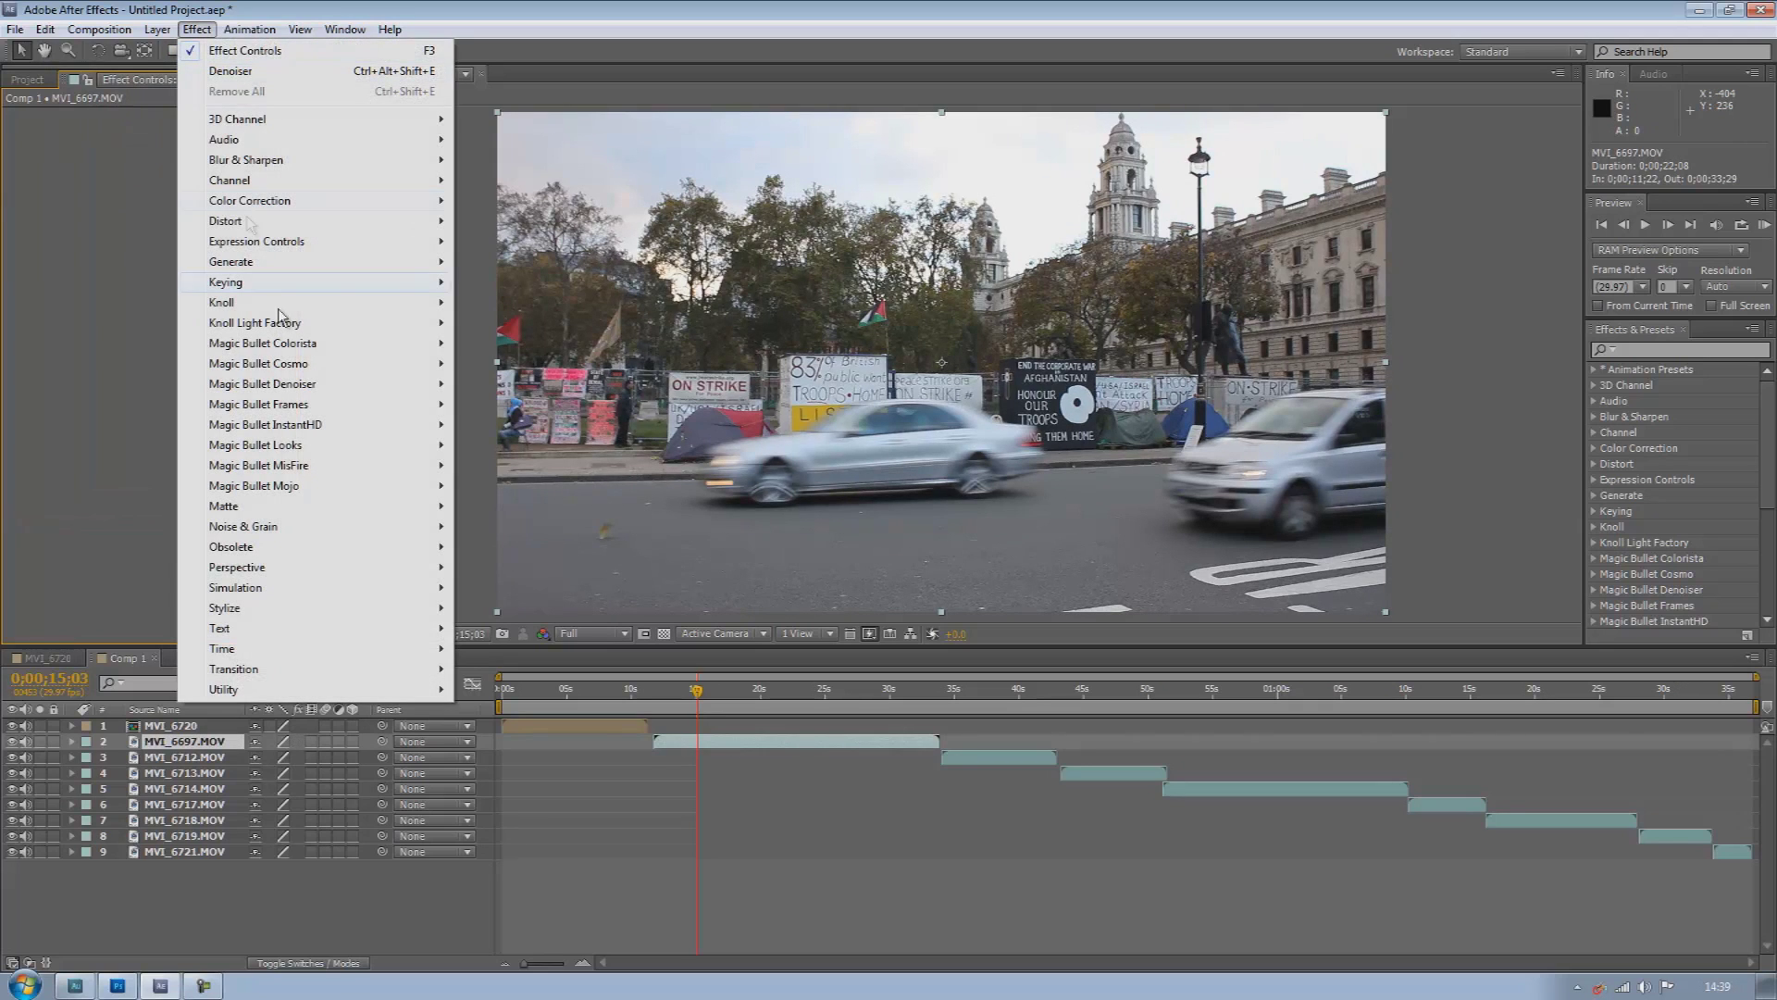
mouse_move(389, 424)
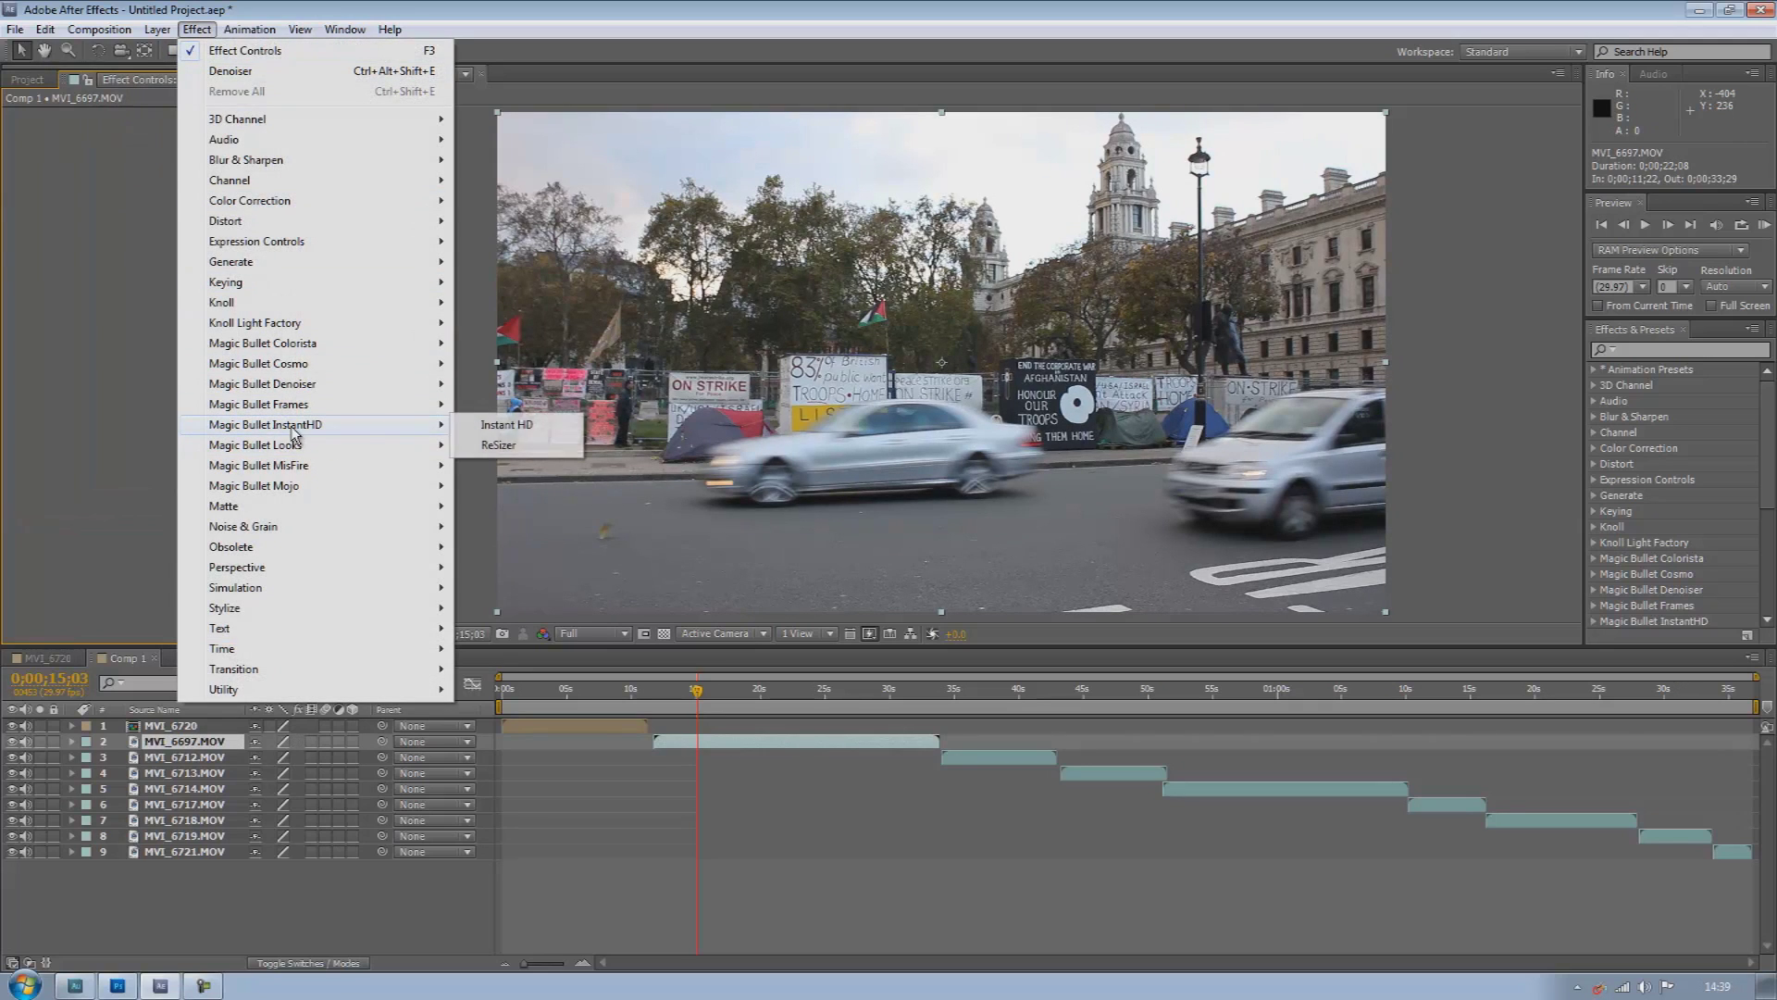
left_click(490, 425)
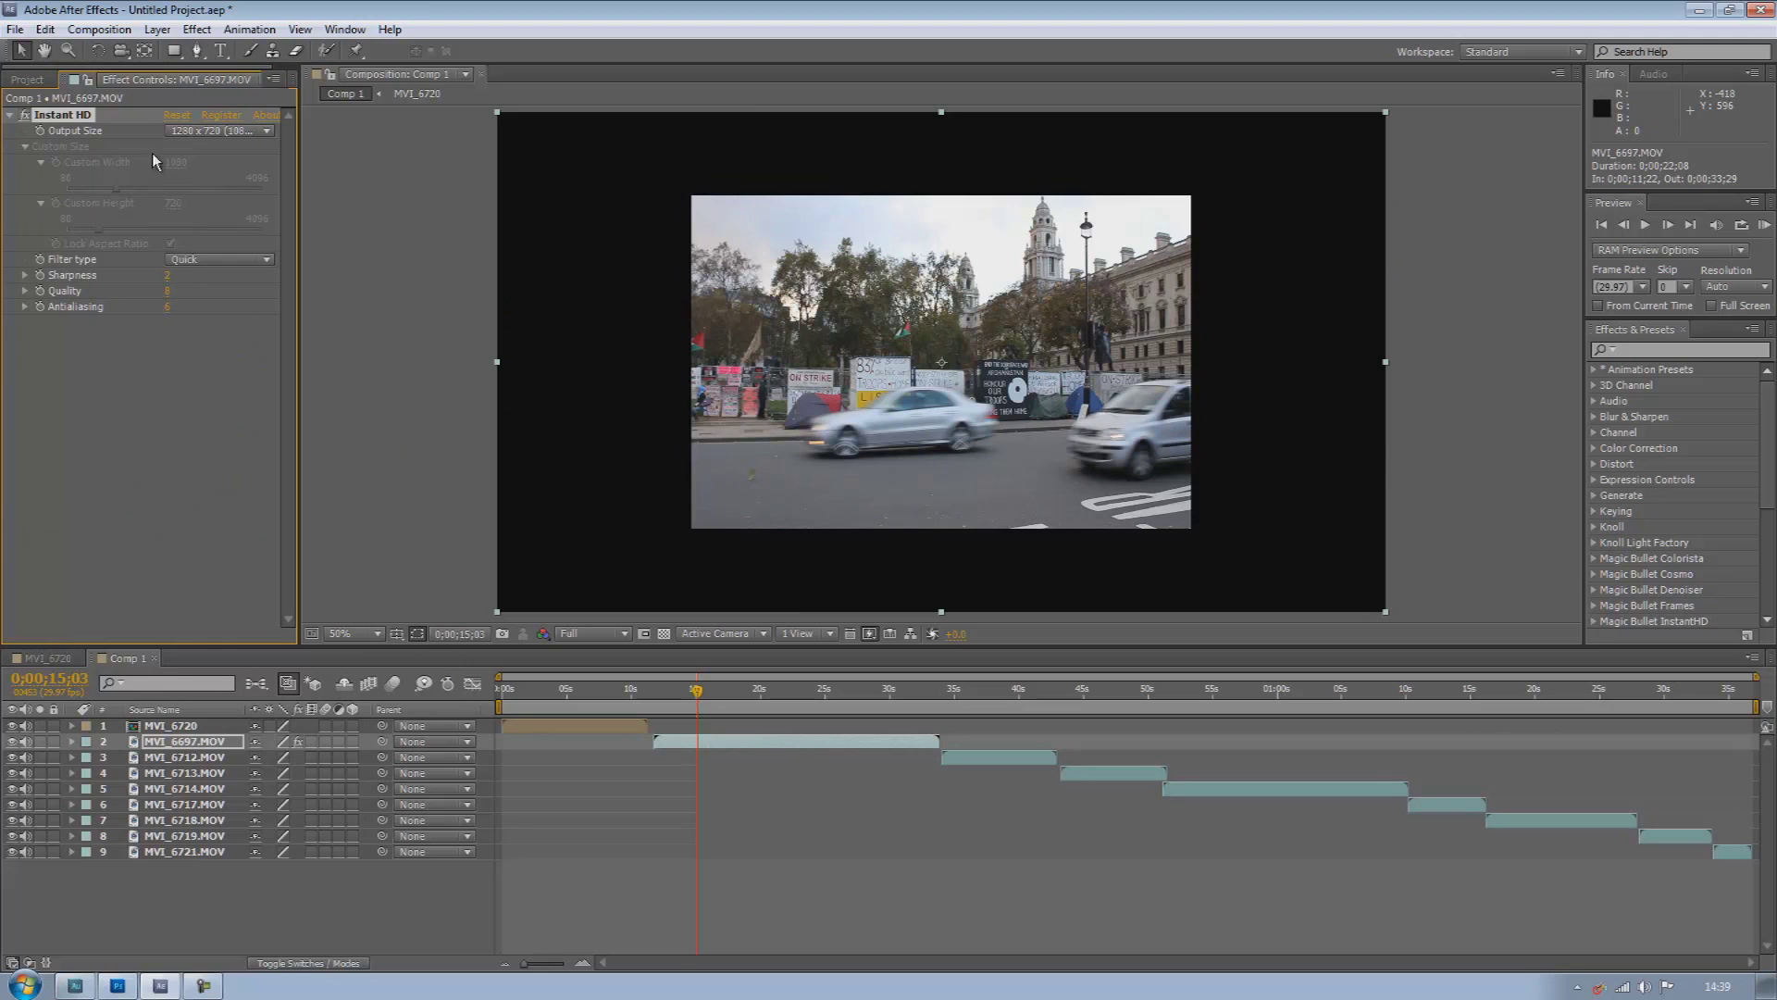
left_click(192, 135)
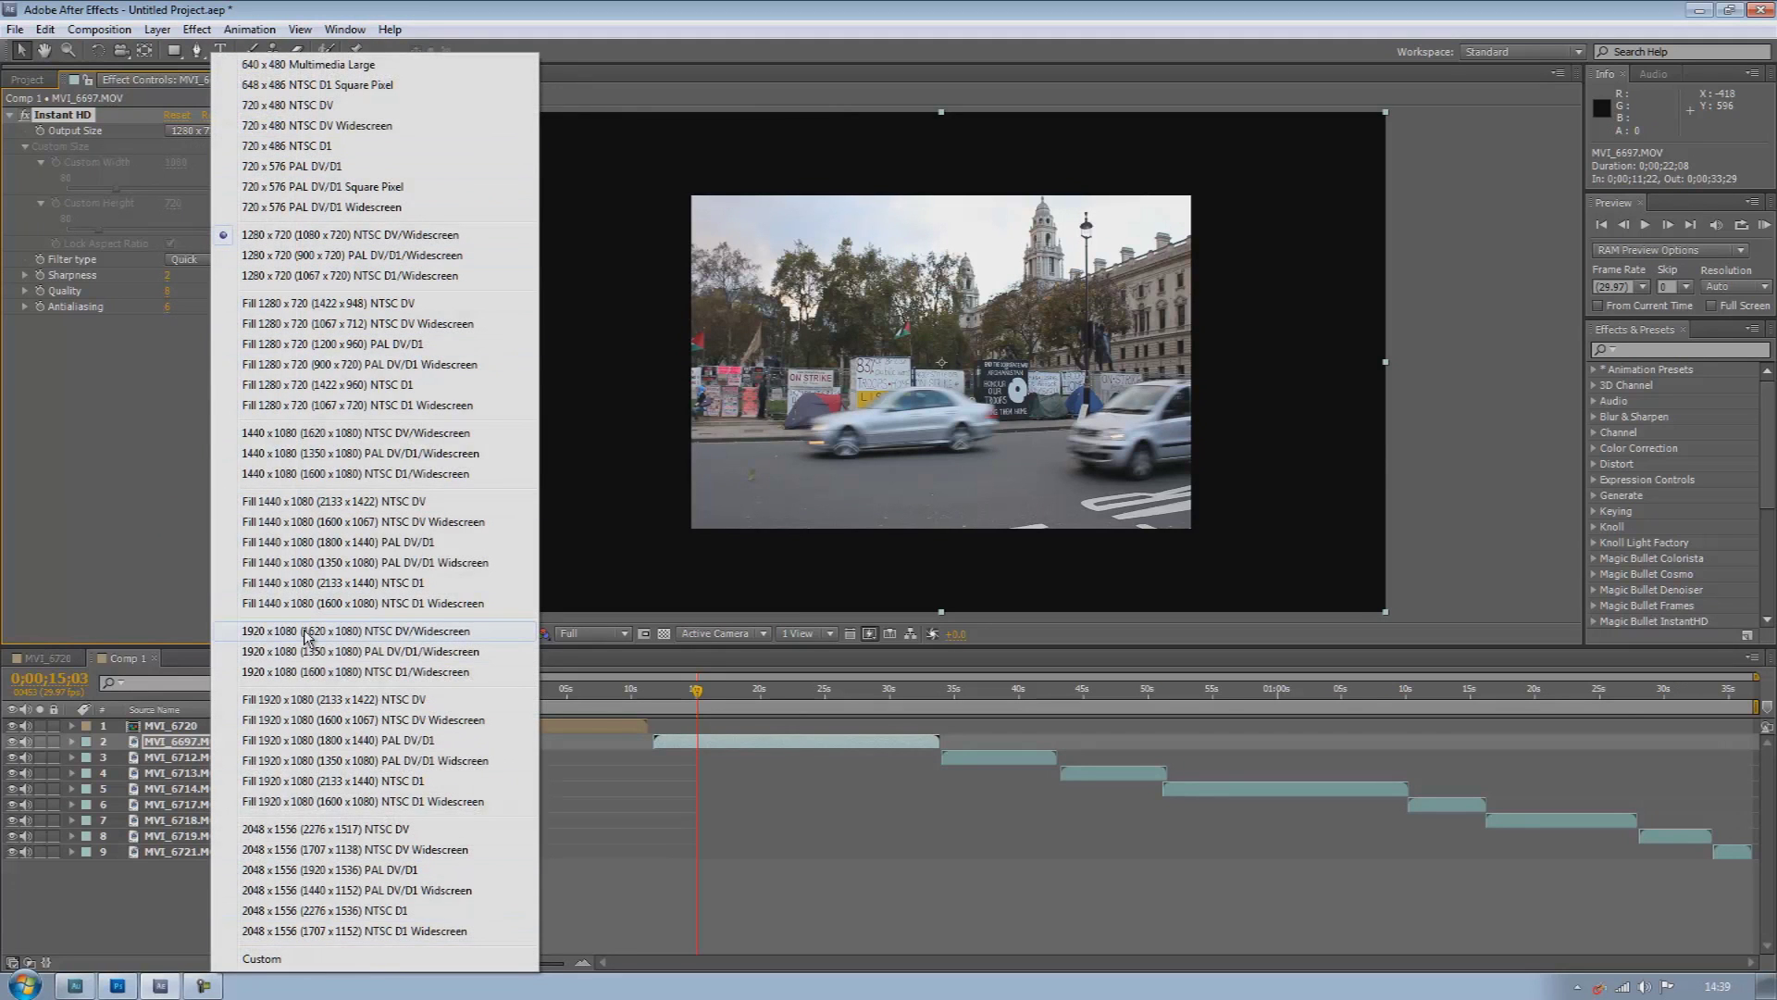
left_click(348, 708)
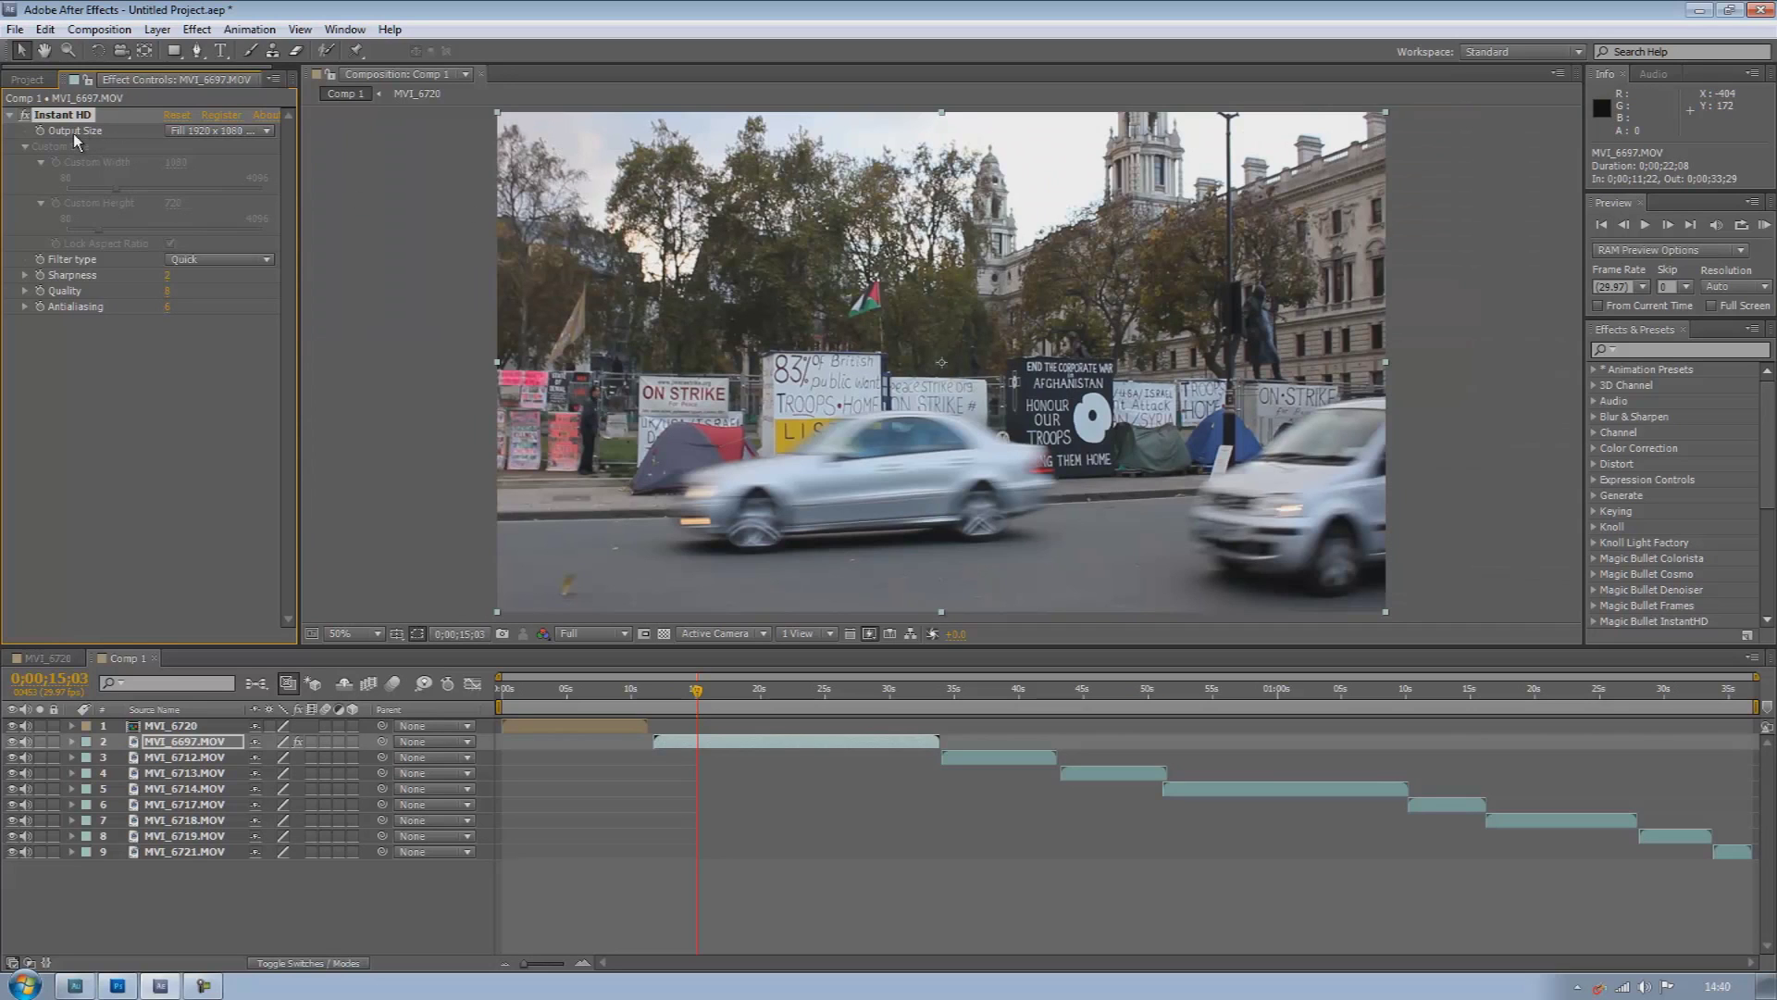
left_click(103, 118)
key("Delete")
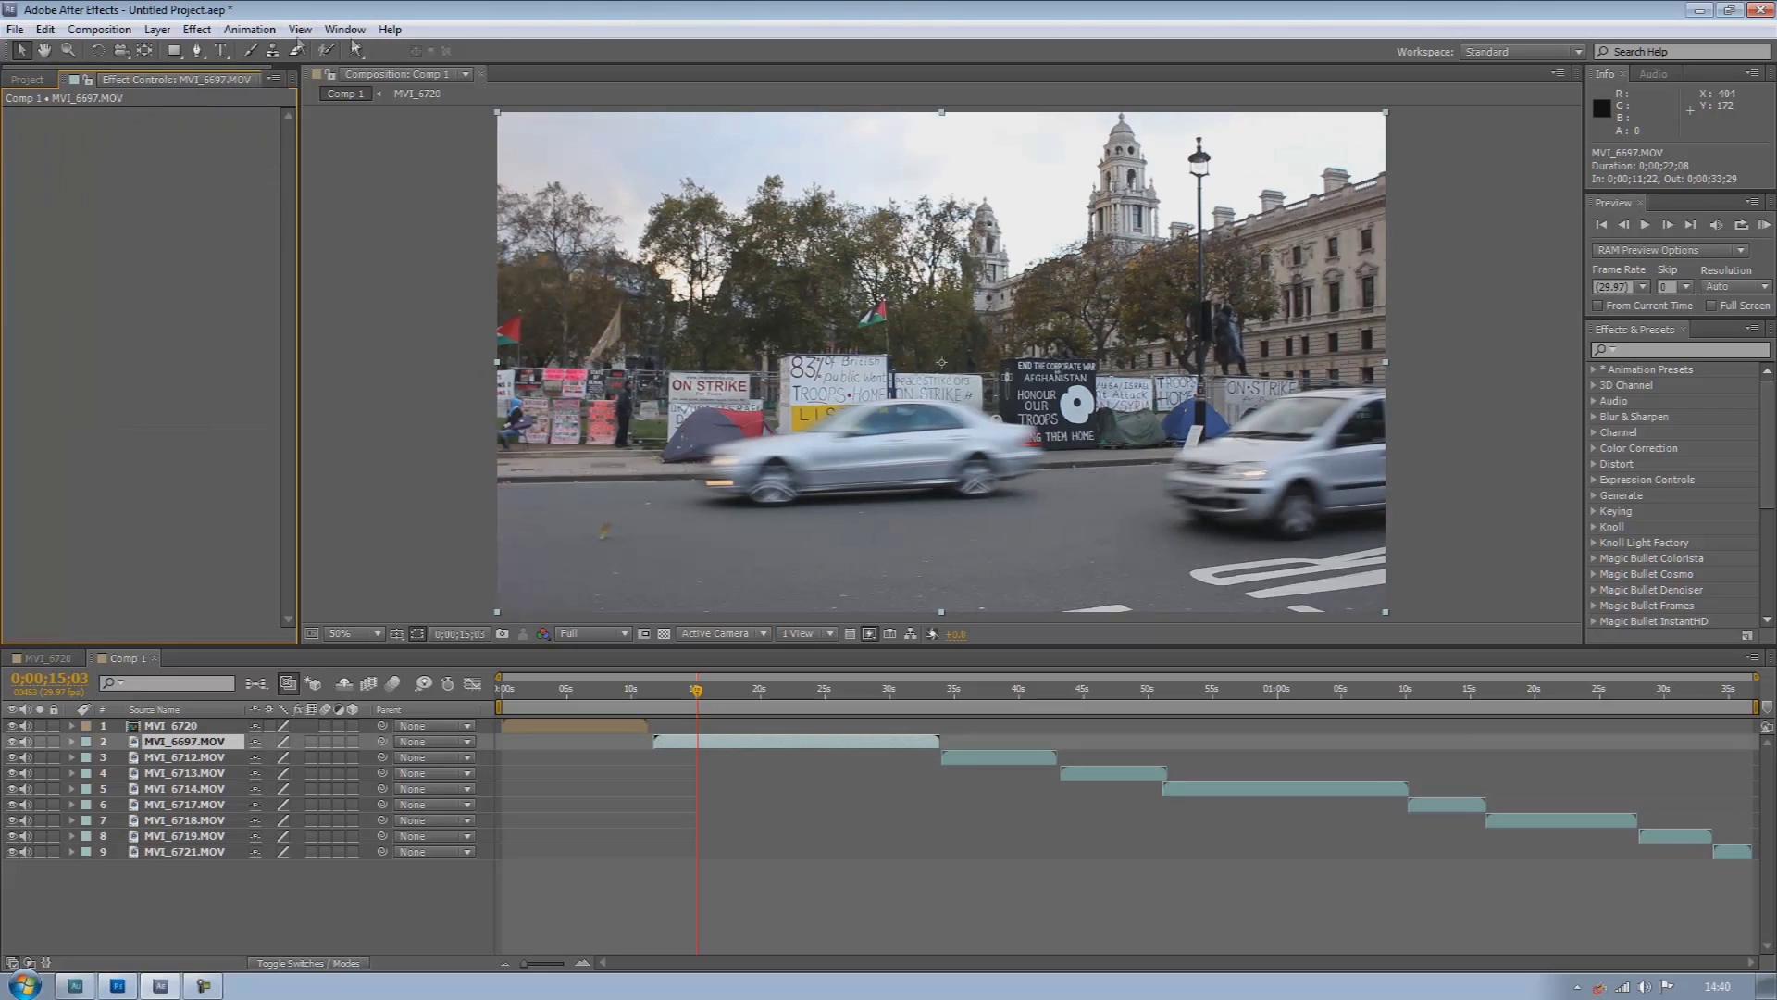
Apply Magic Bullet Mojo to MVI_6697.MOV with Mojo about 99, Mojo Tint about 26 and Mojo Balance about 63
left_click(196, 28)
mouse_move(354, 482)
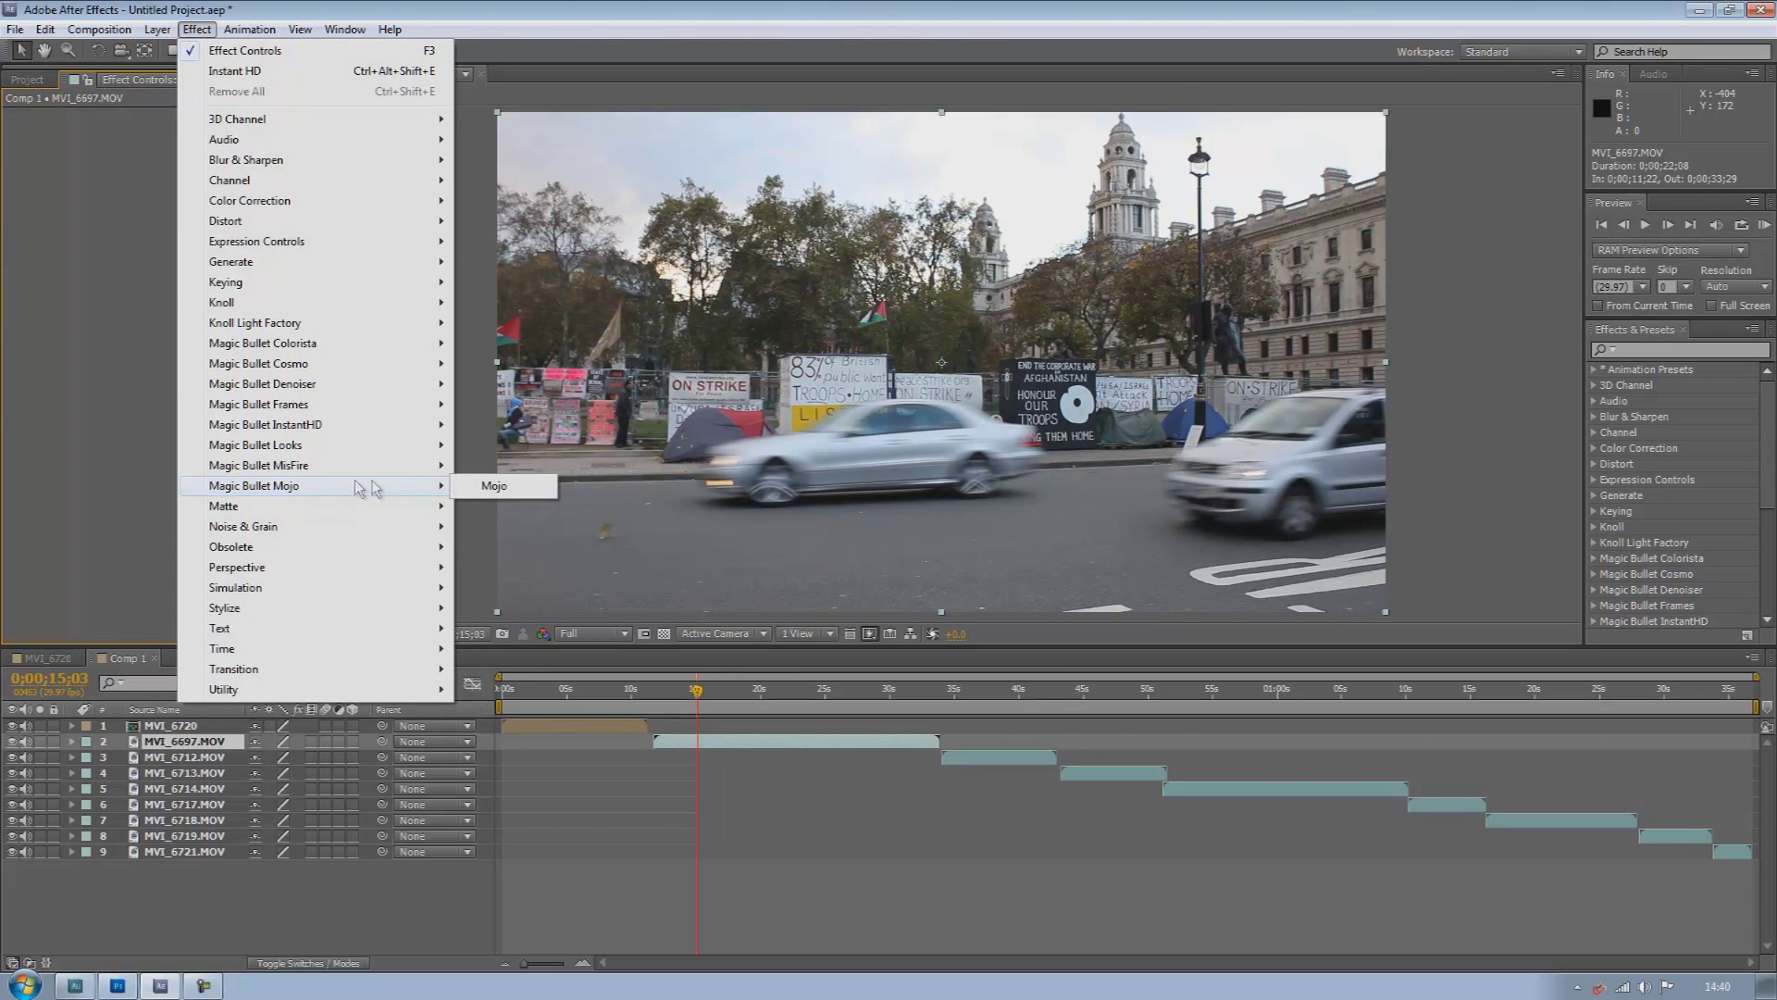
left_click(477, 486)
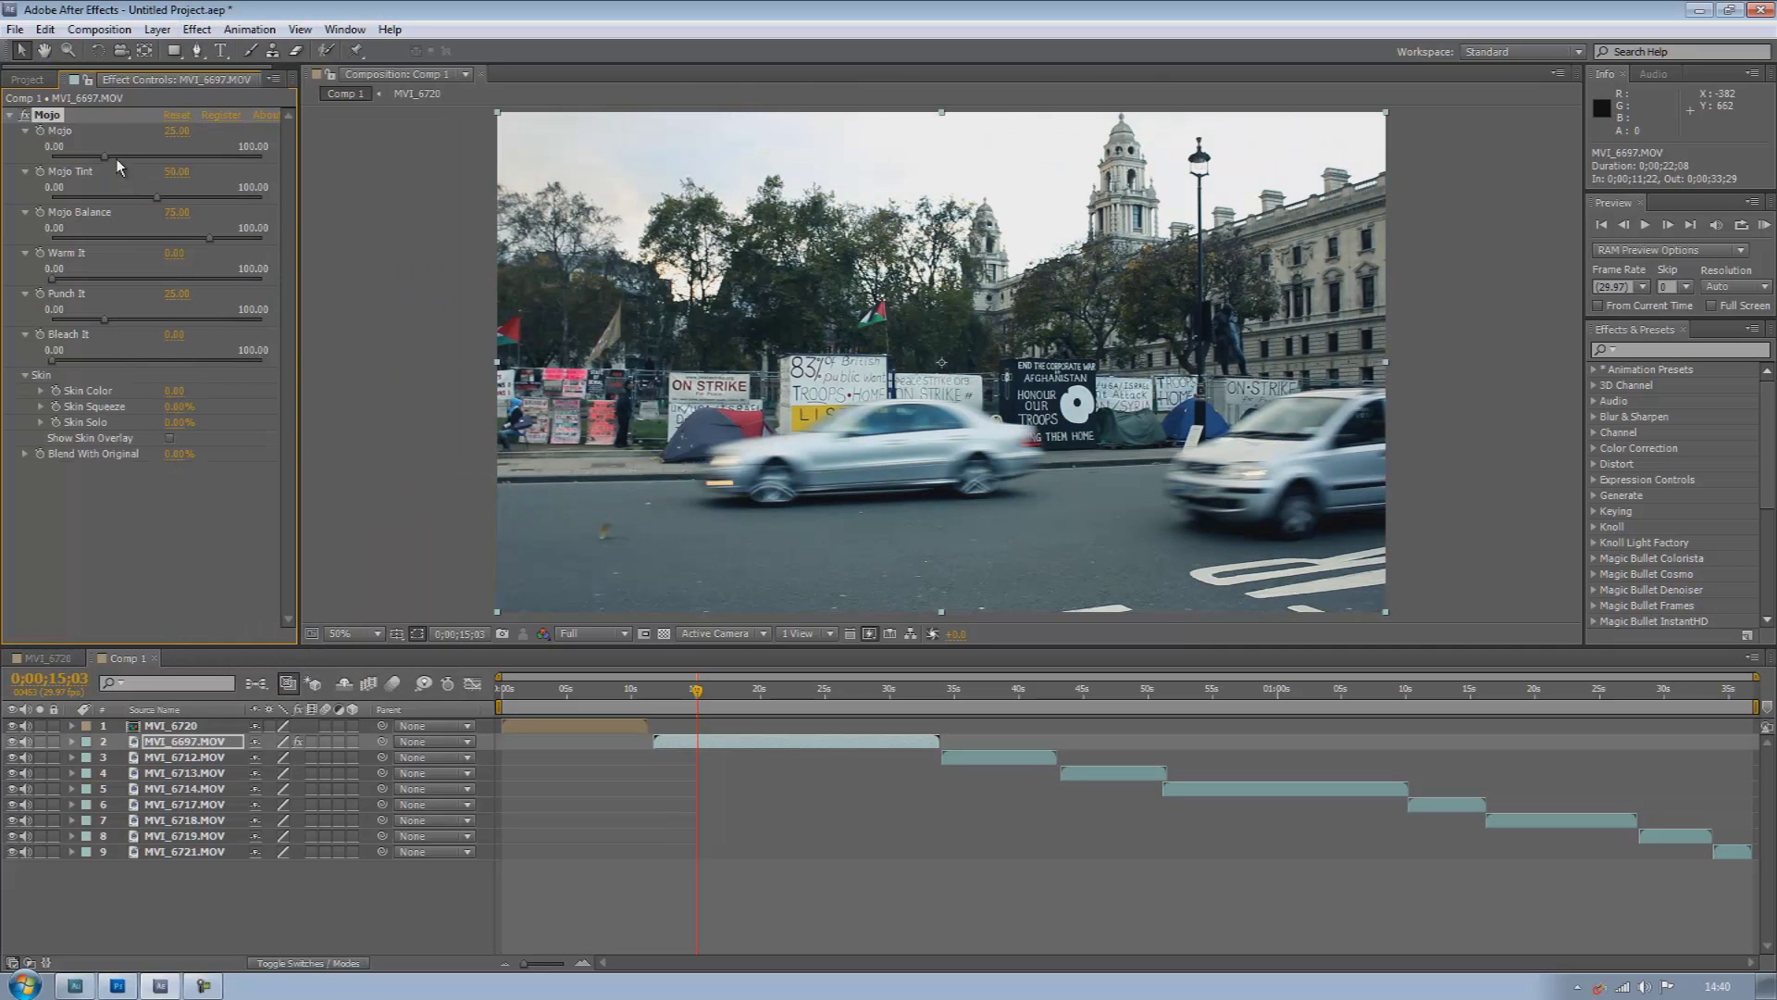
left_click_drag(117, 159, 281, 164)
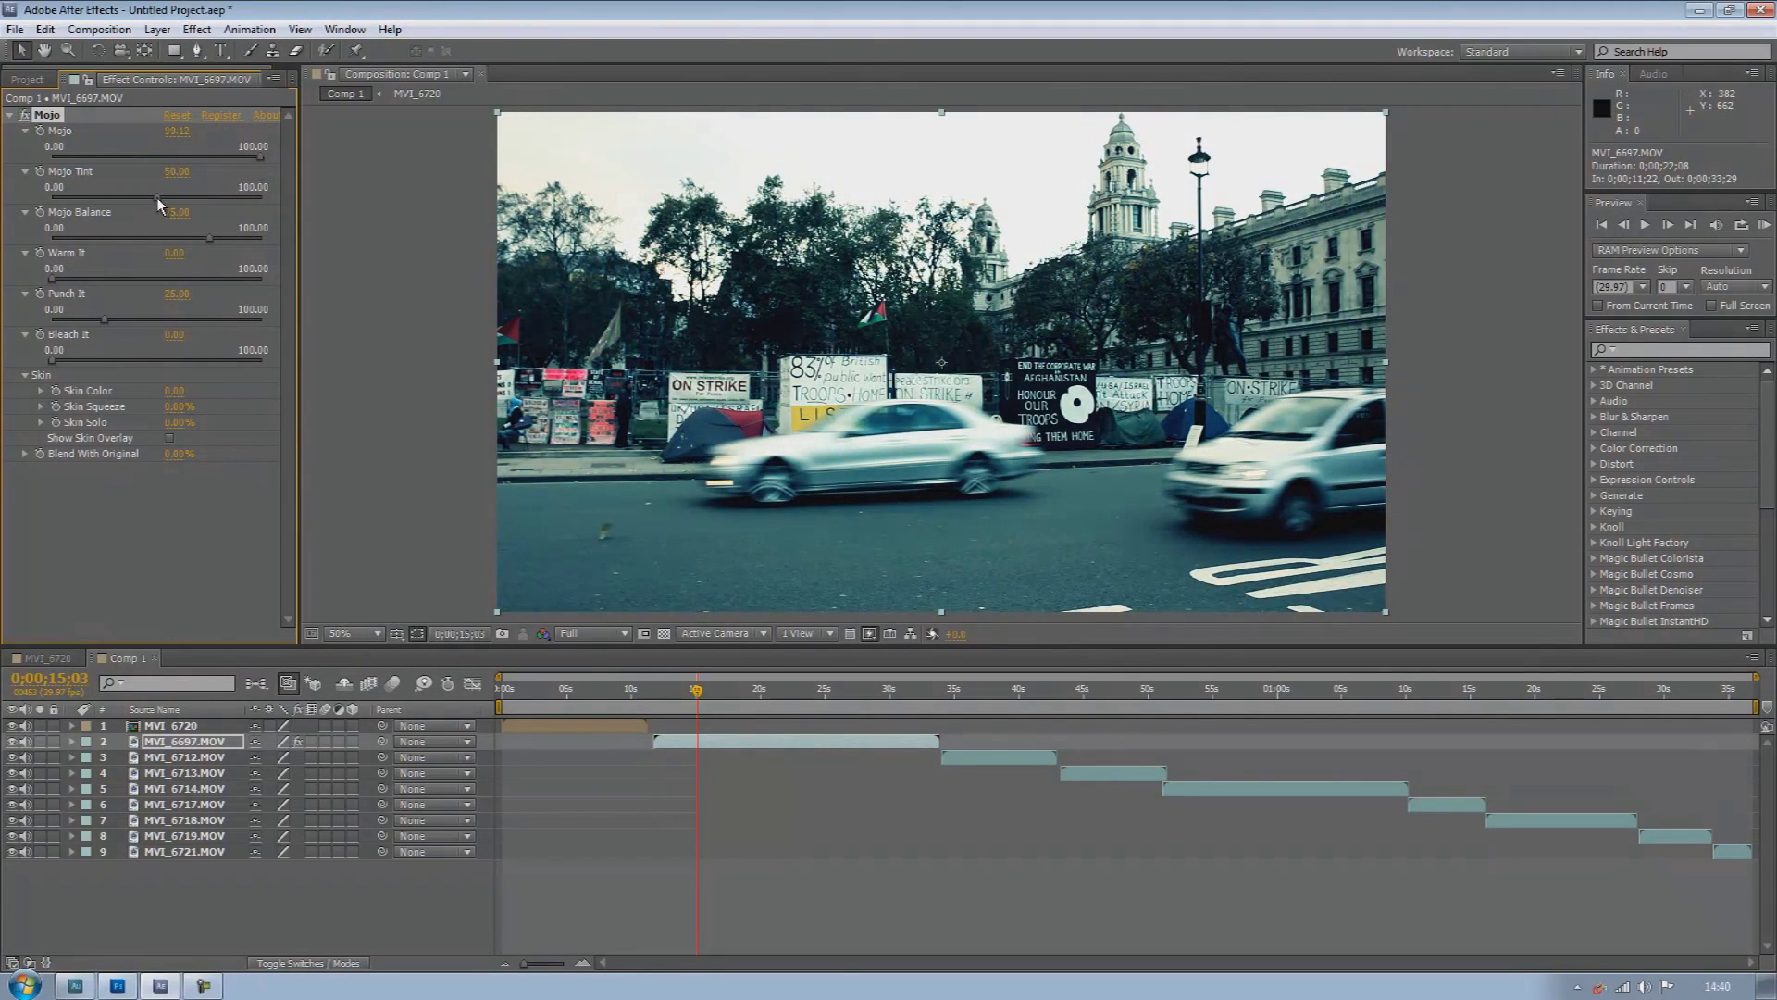
left_click_drag(154, 198, 183, 232)
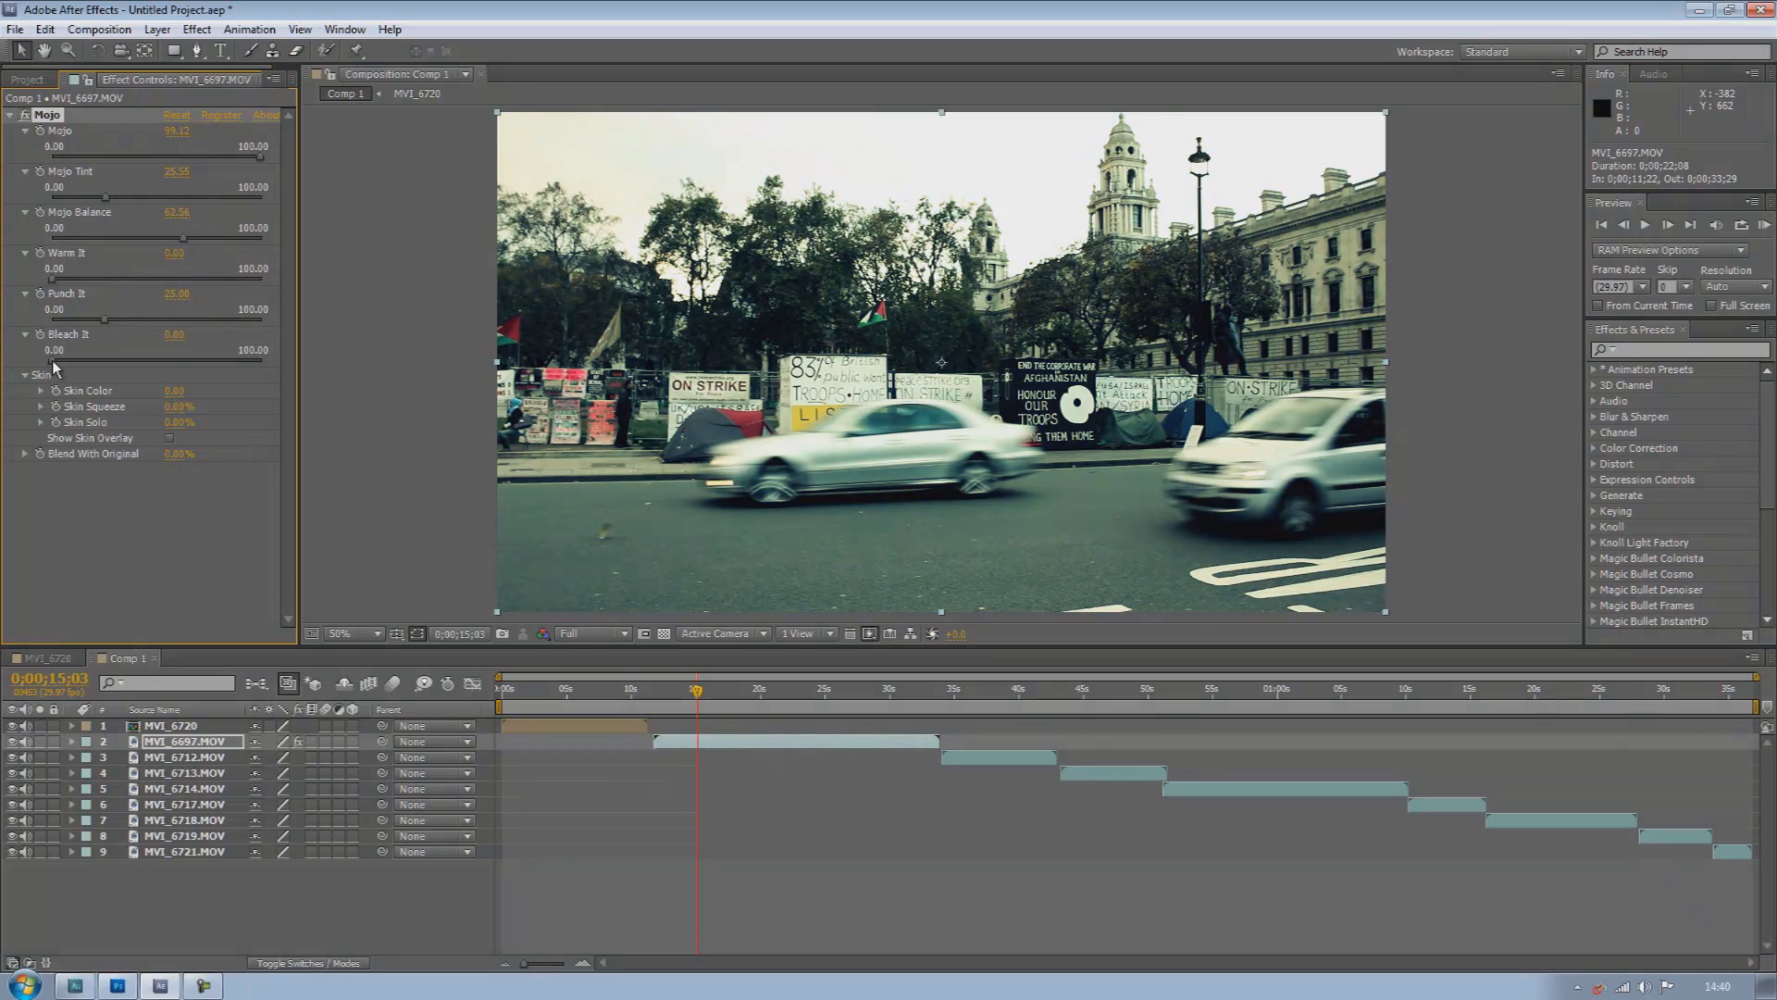
Grade MVI_6697.MOV further in Mojo with Punch It at 100, Bleach It about 33 and Warm It about 46
left_click_drag(192, 353, 304, 319)
left_click_drag(161, 321, 235, 324)
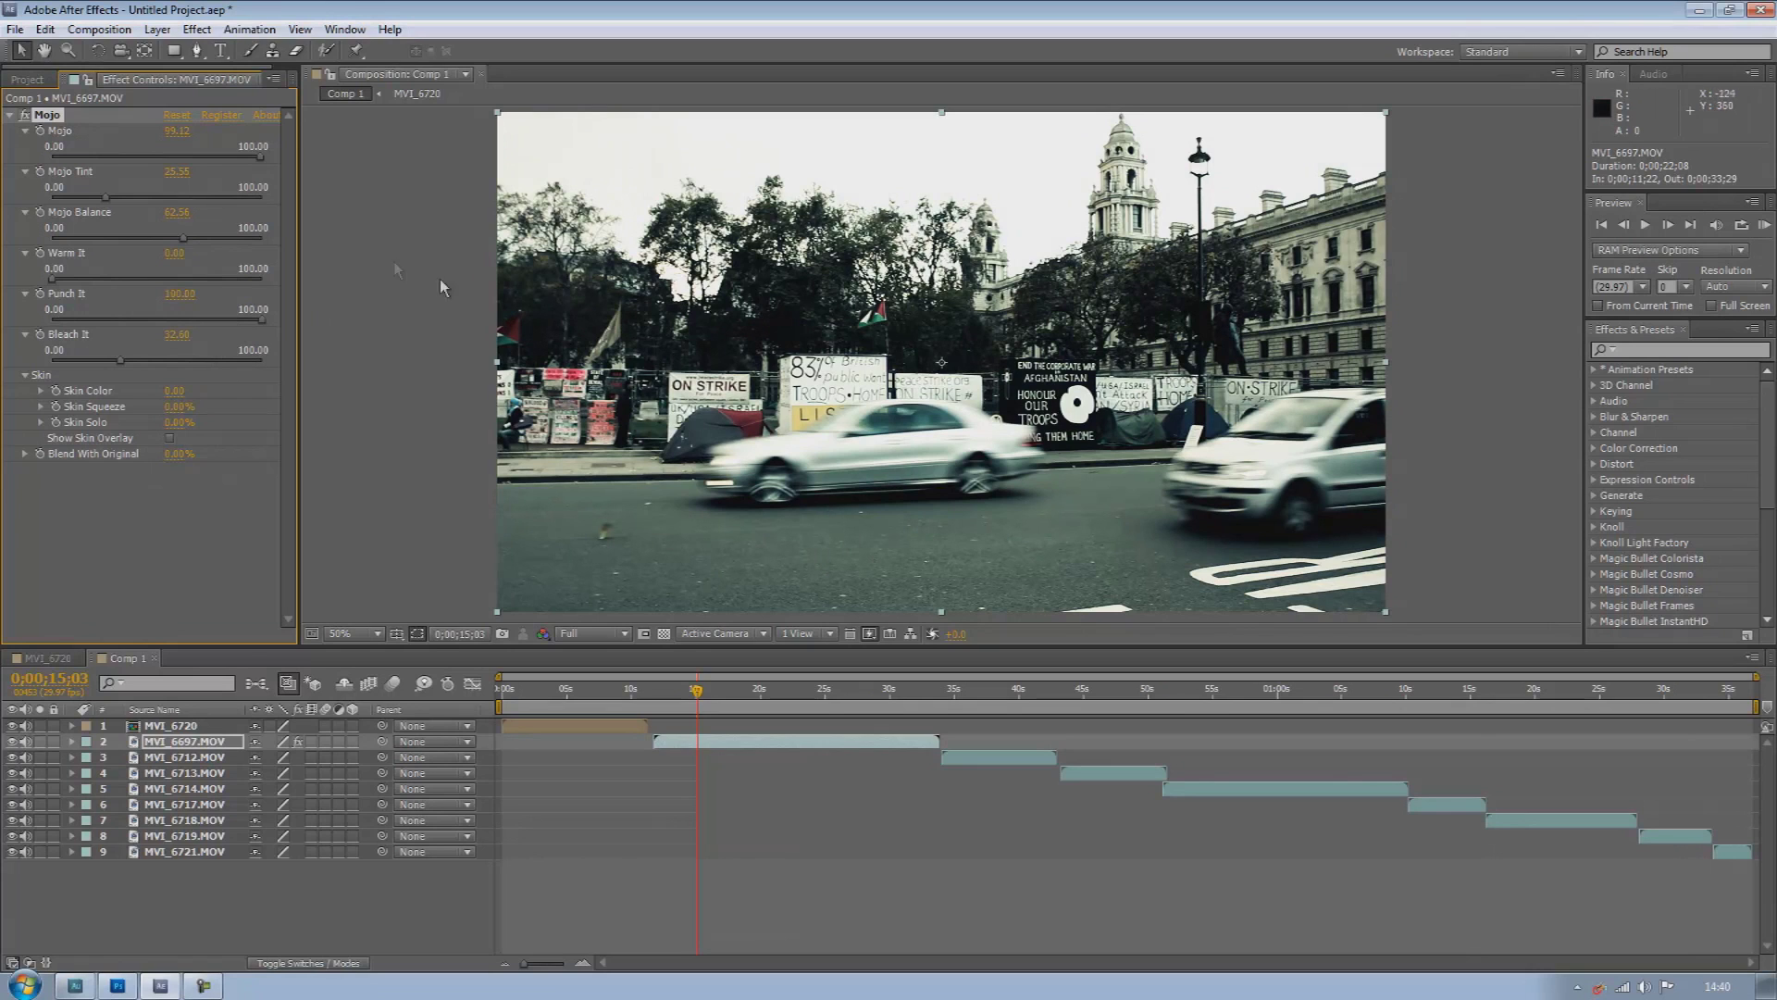
left_click_drag(56, 277, 180, 294)
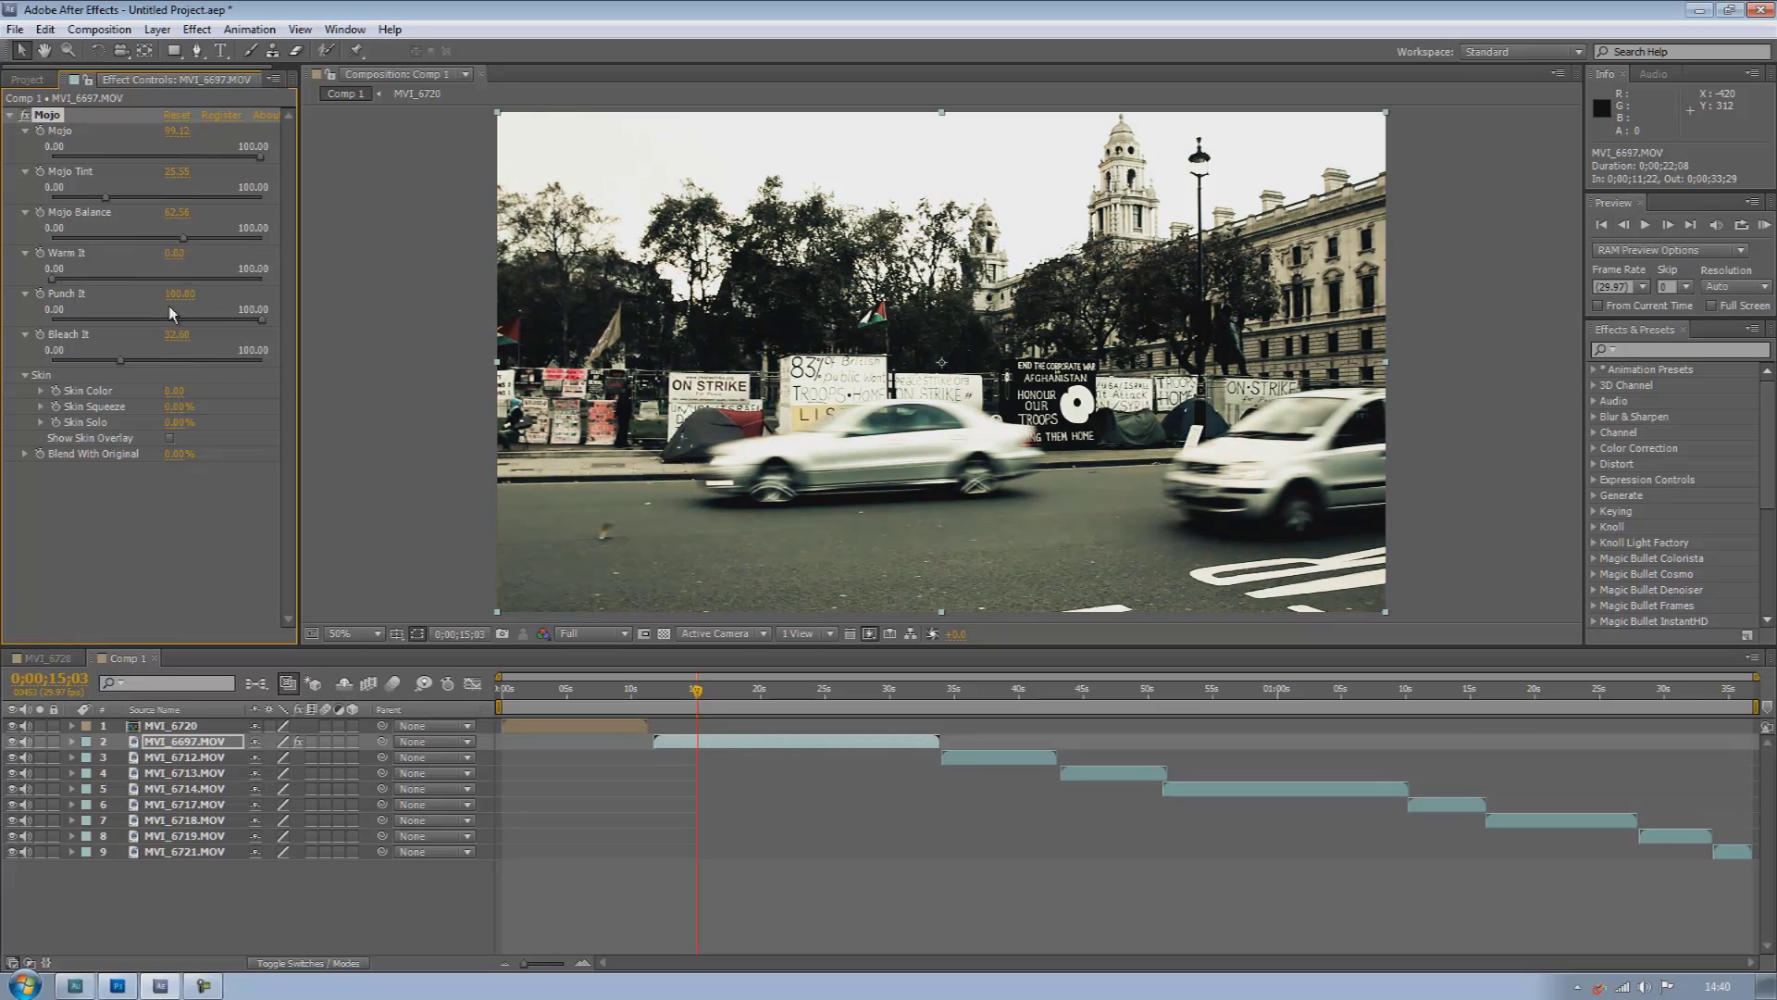
left_click_drag(164, 281, 148, 286)
Try Mojo's skin controls by shifting Skin Color and raising Skin Squeeze and Skin Solo to 100%, and remove the effect
left_click_drag(171, 390, 381, 407)
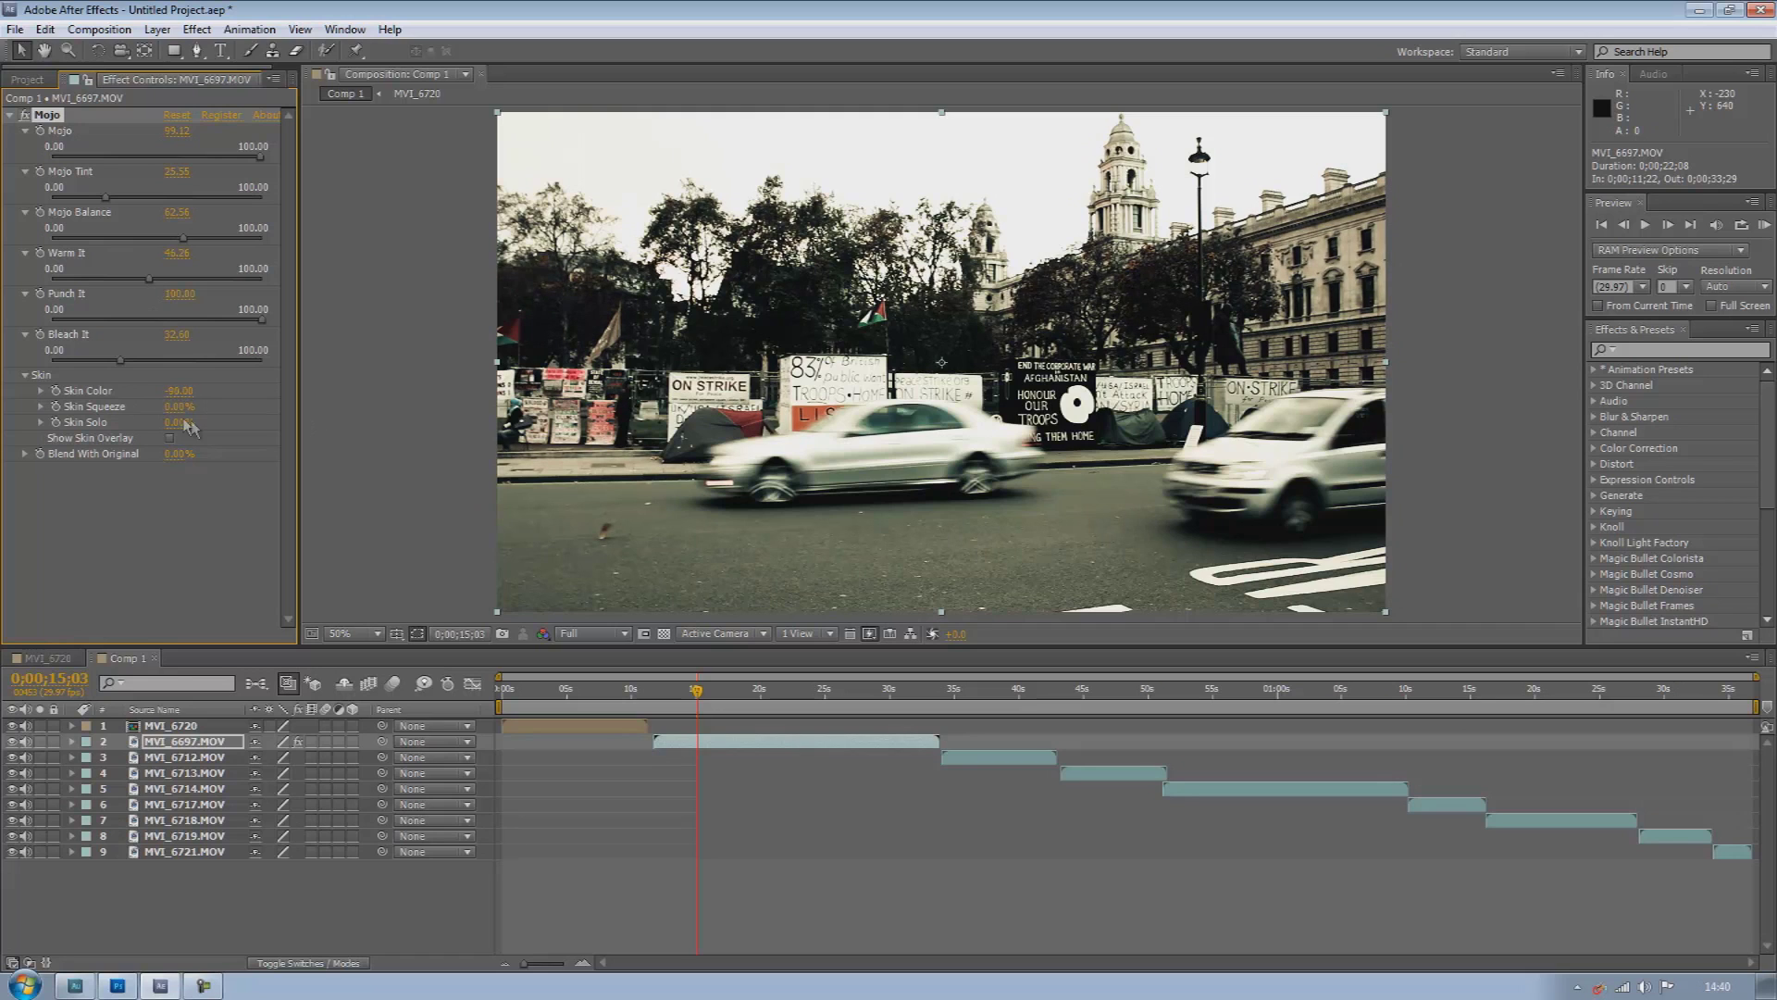
left_click_drag(172, 406, 328, 417)
scroll(808, 502, "down", 2)
scroll(796, 473, "up", 2)
left_click_drag(180, 422, 362, 453)
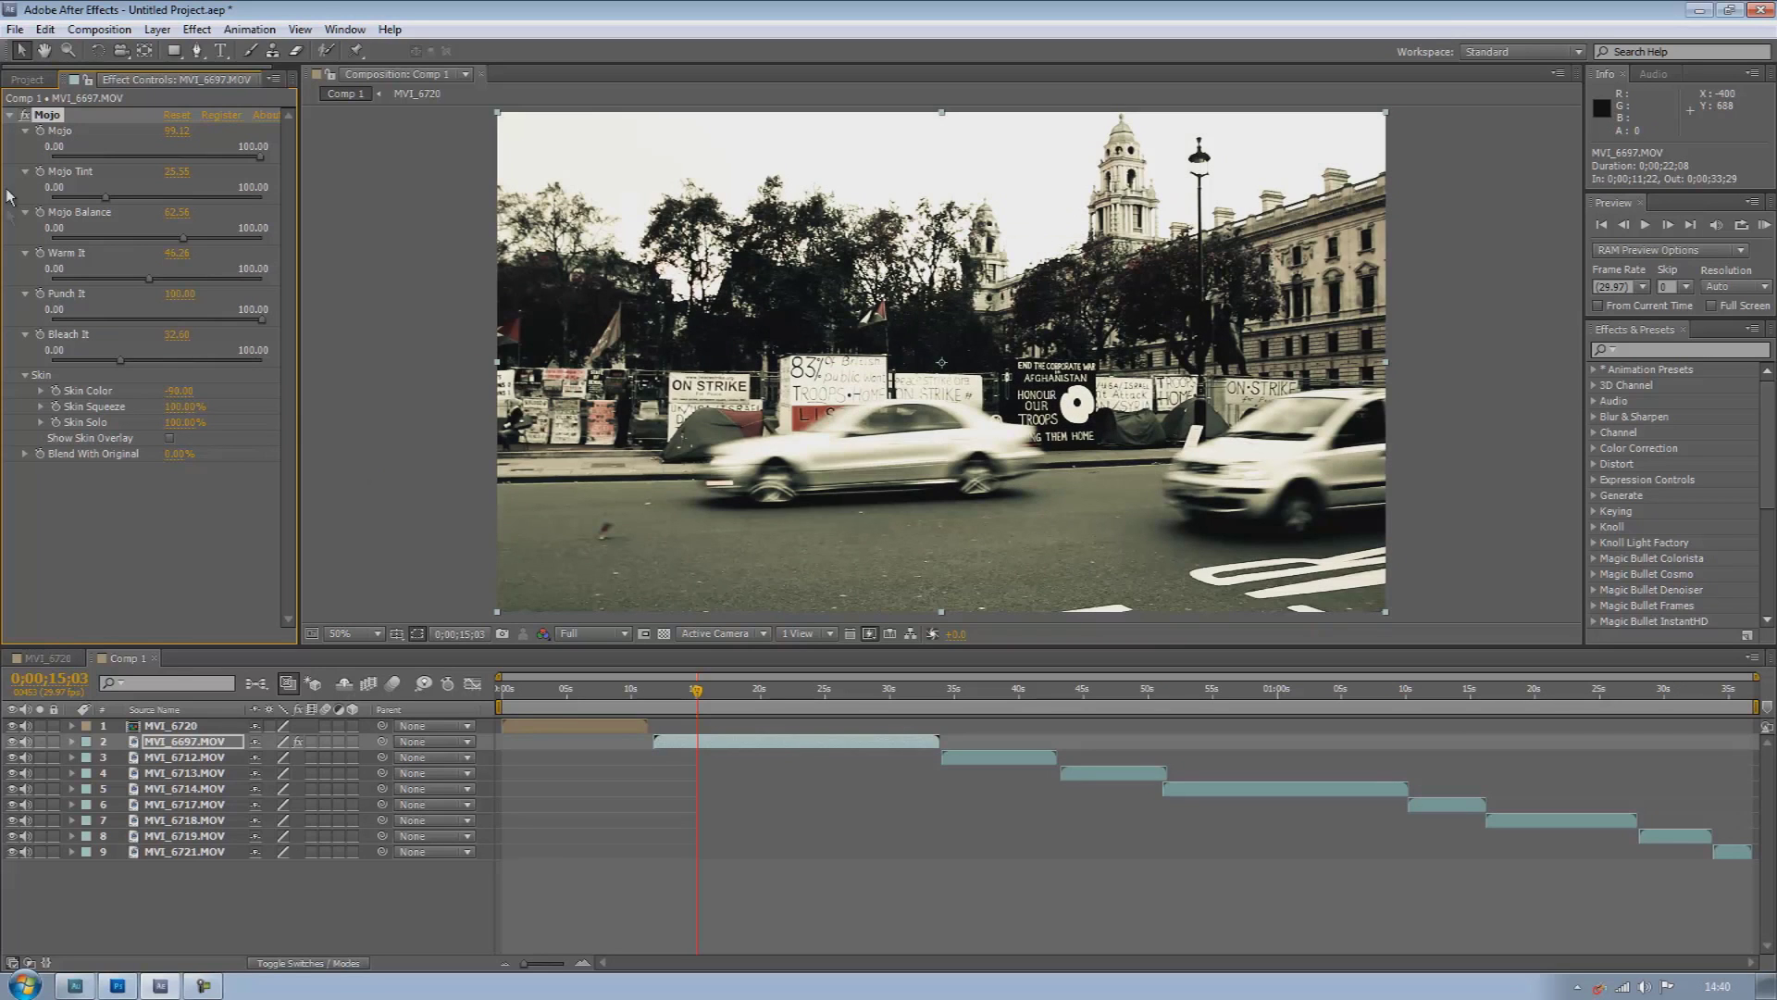
key("Delete")
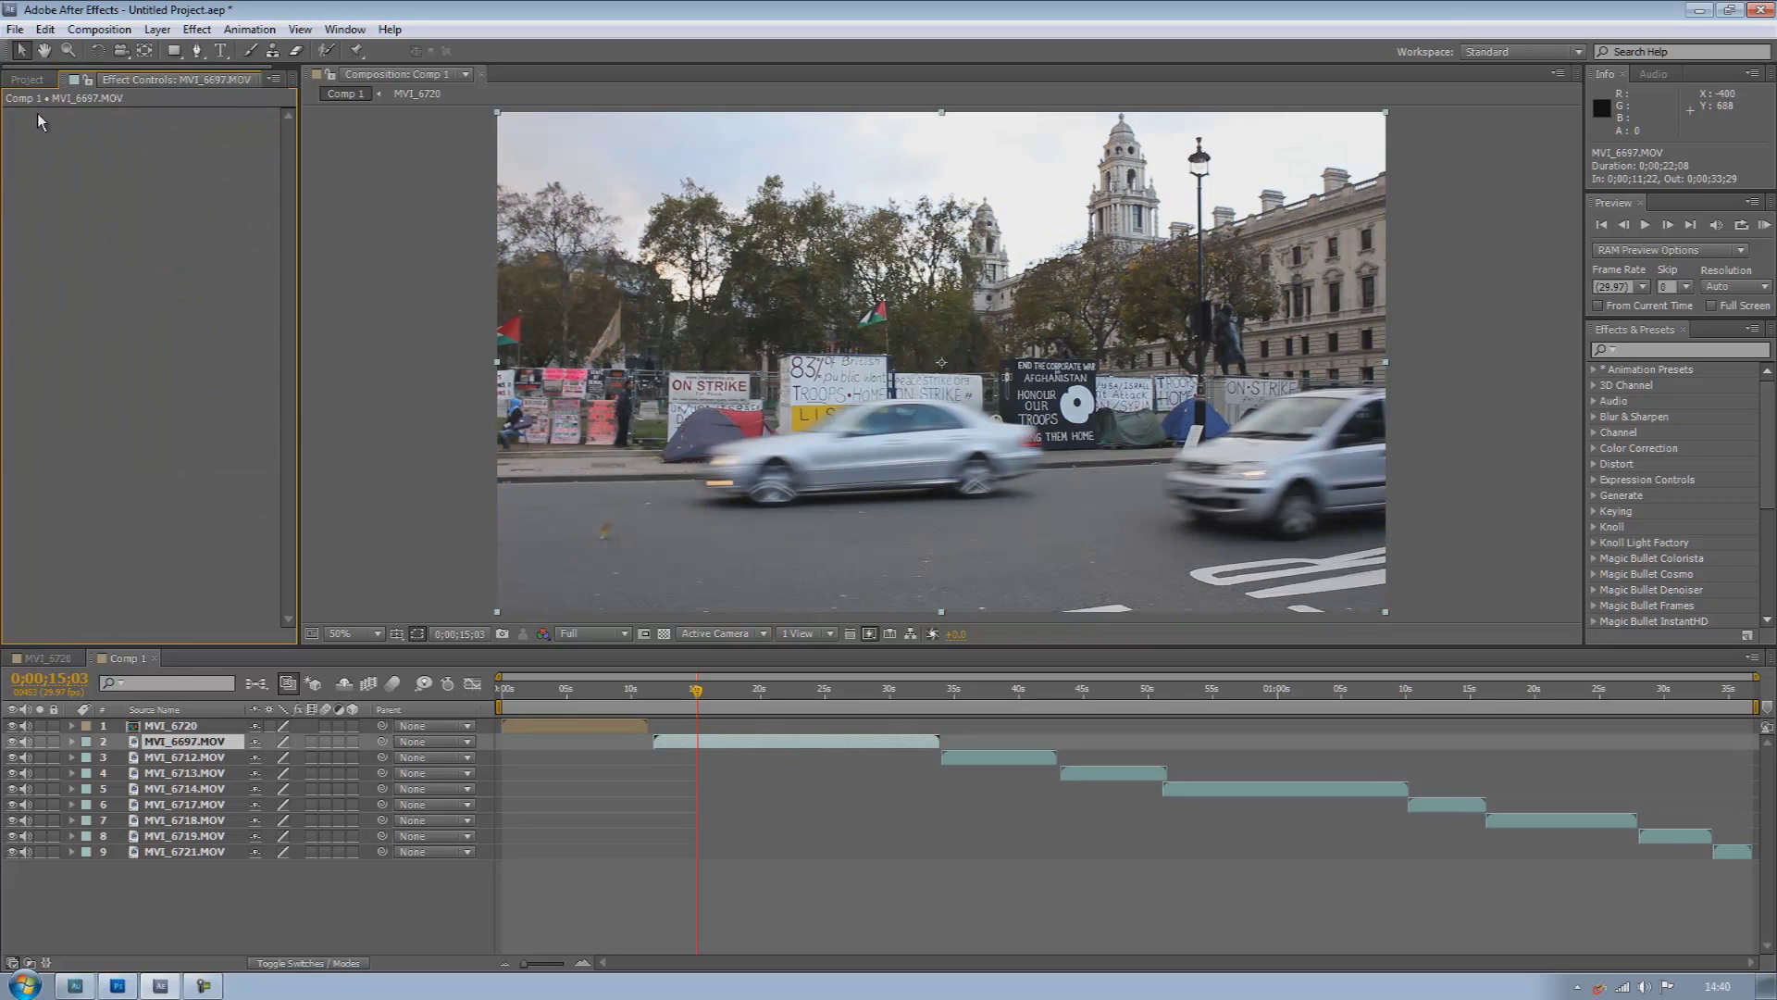
Try the Magic Bullet MisFire Vignette effect on MVI_6697.MOV and remove it
left_click(196, 28)
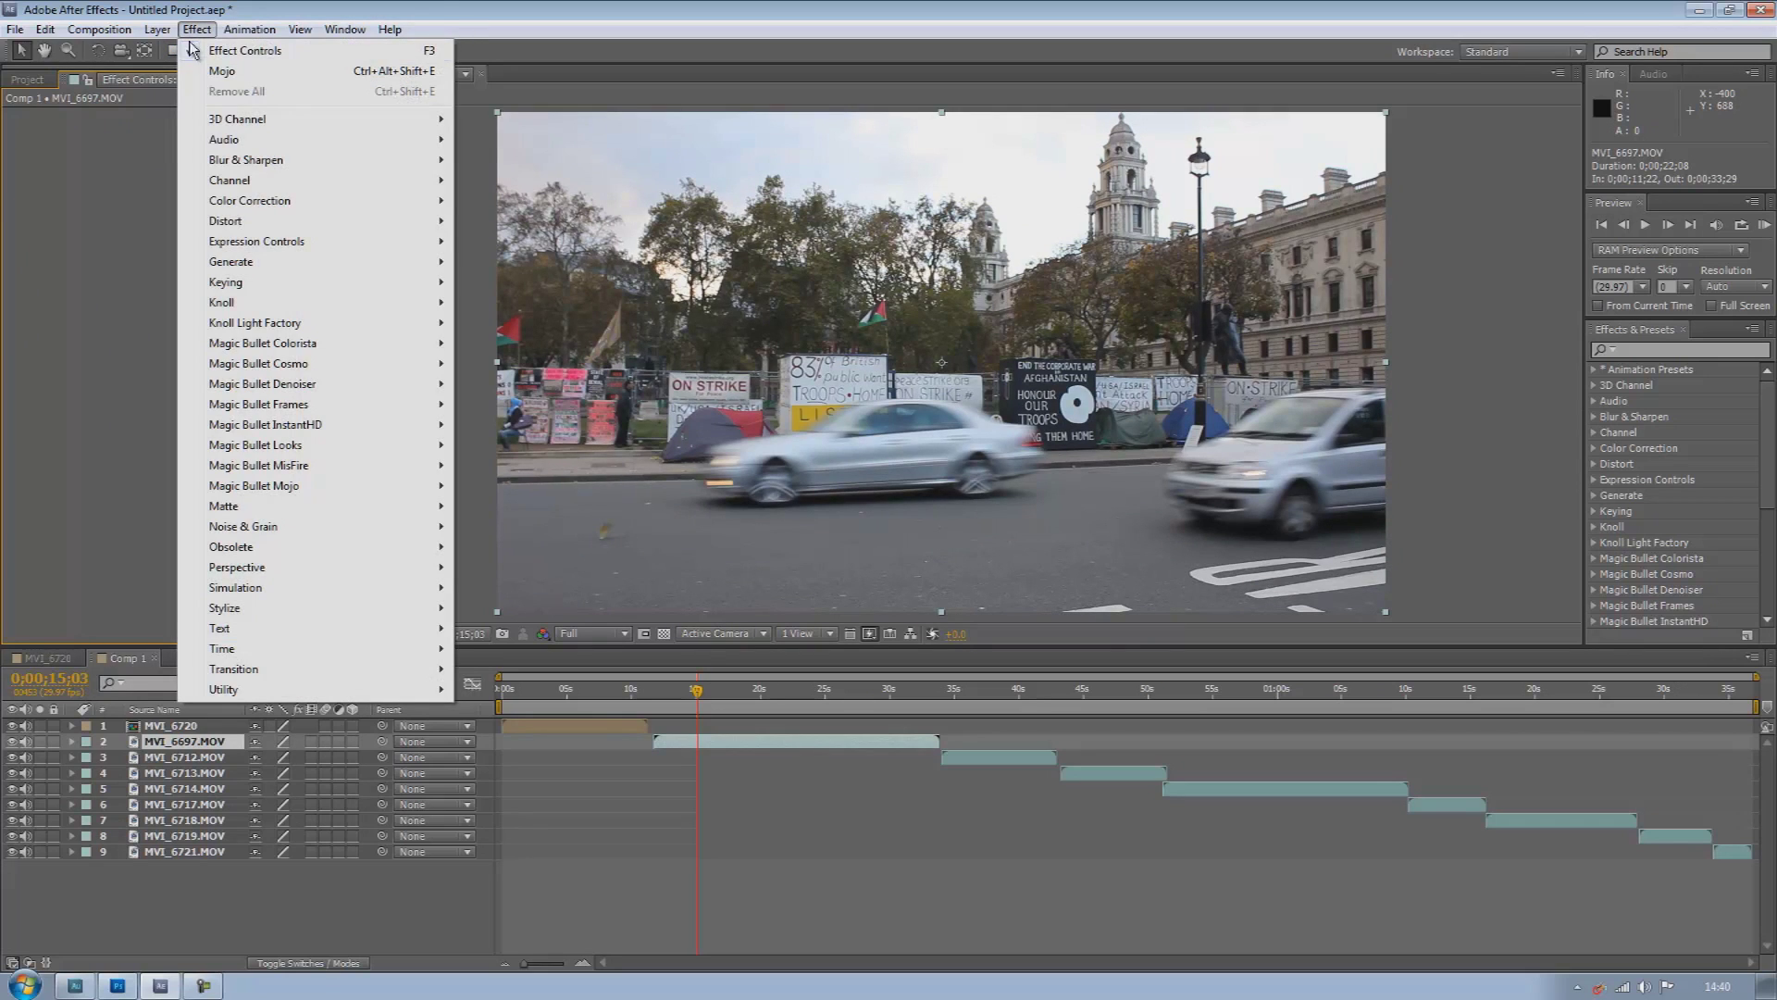
mouse_move(257, 493)
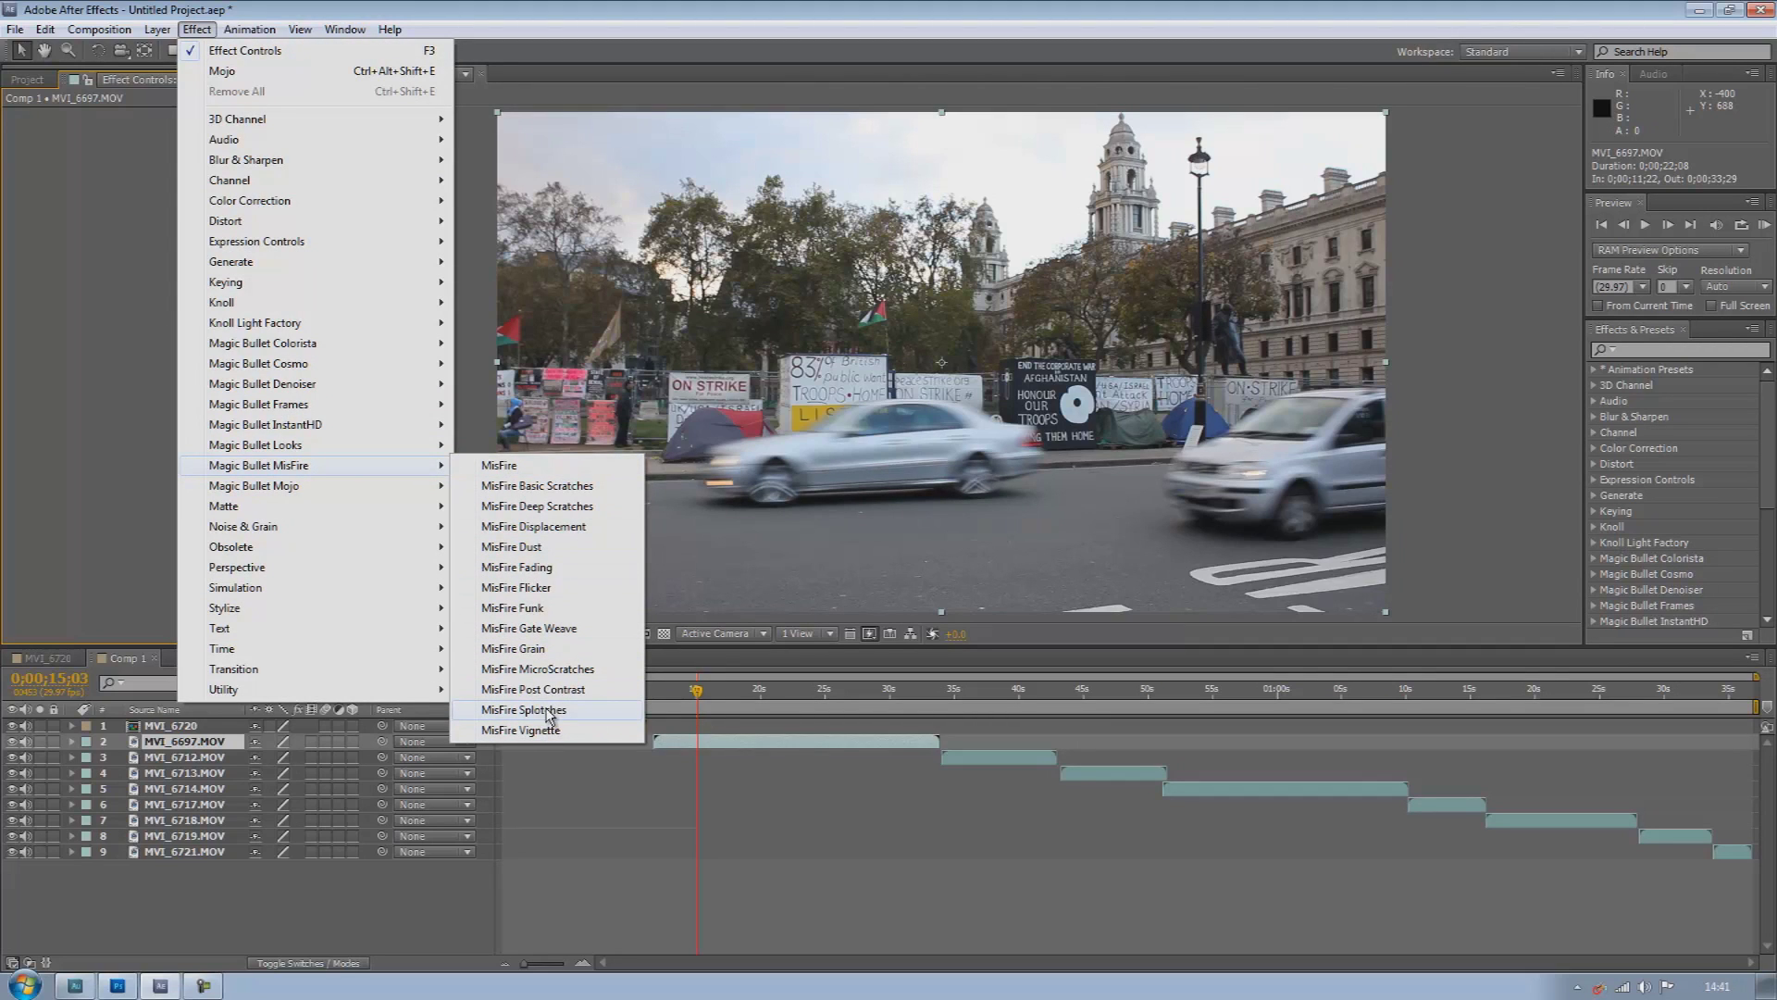
left_click(520, 730)
left_click(80, 117)
key("Delete")
Try the MisFire Fading effect on MVI_6697.MOV with a changed Fade Amount, and remove it
left_click(197, 29)
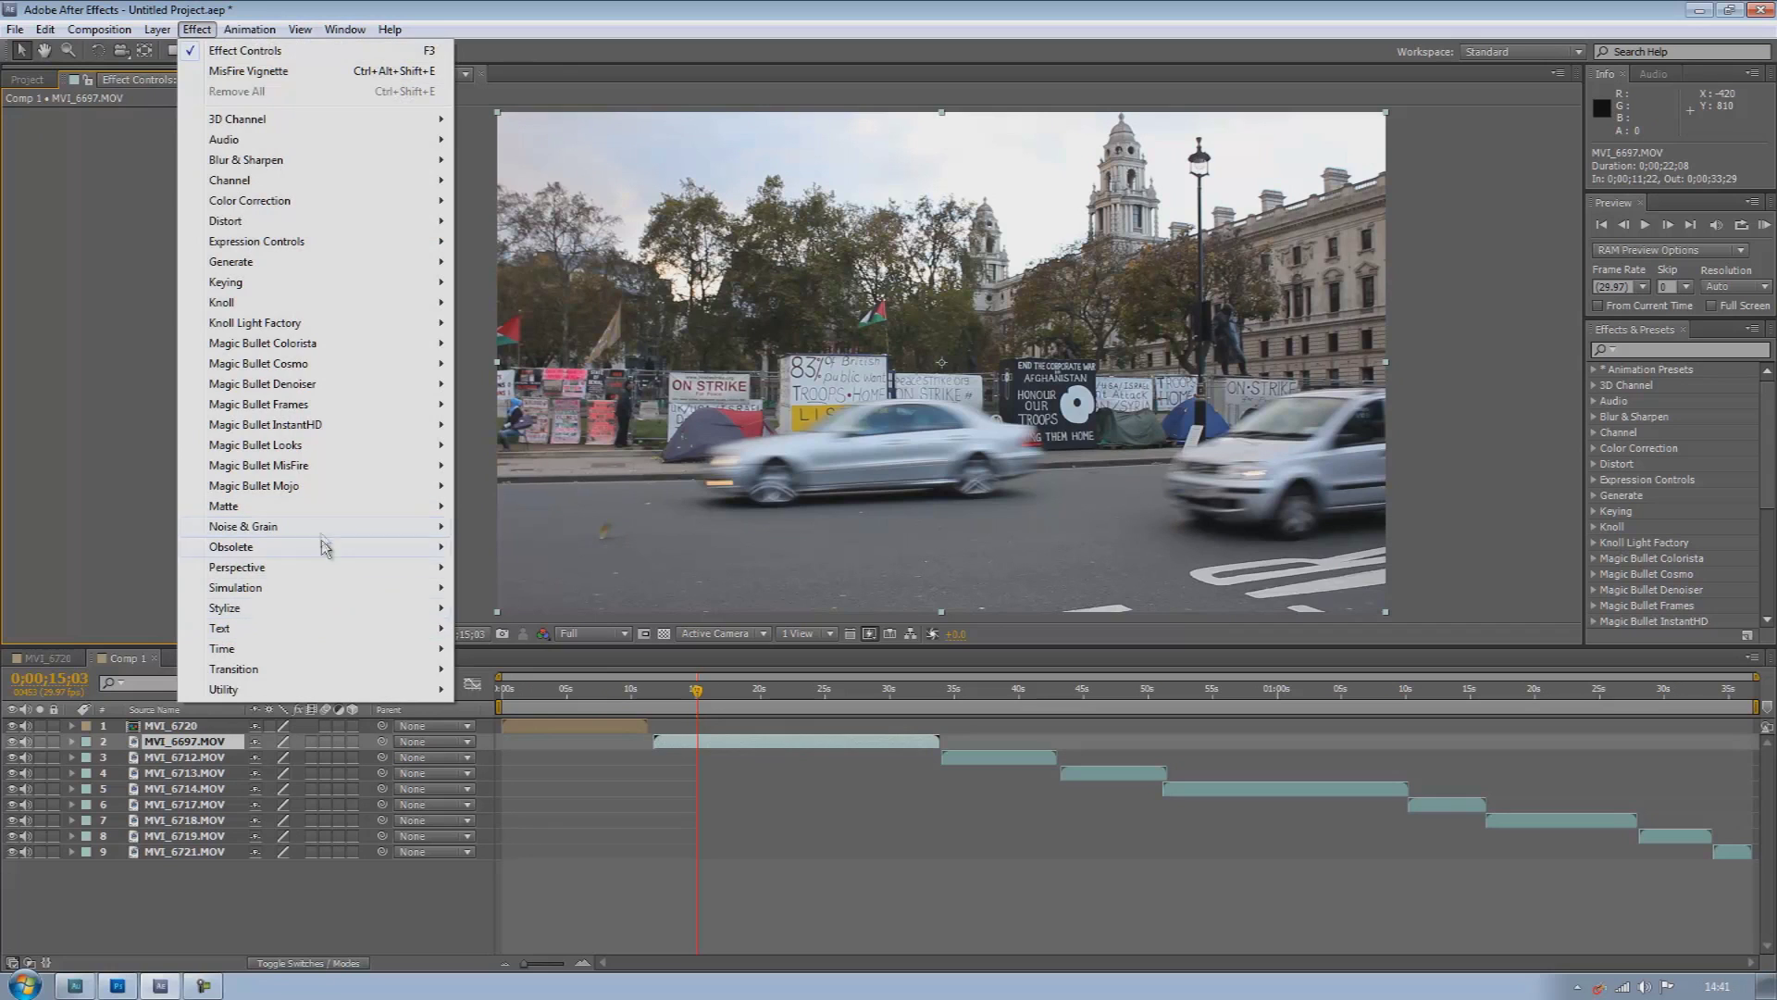
mouse_move(326, 467)
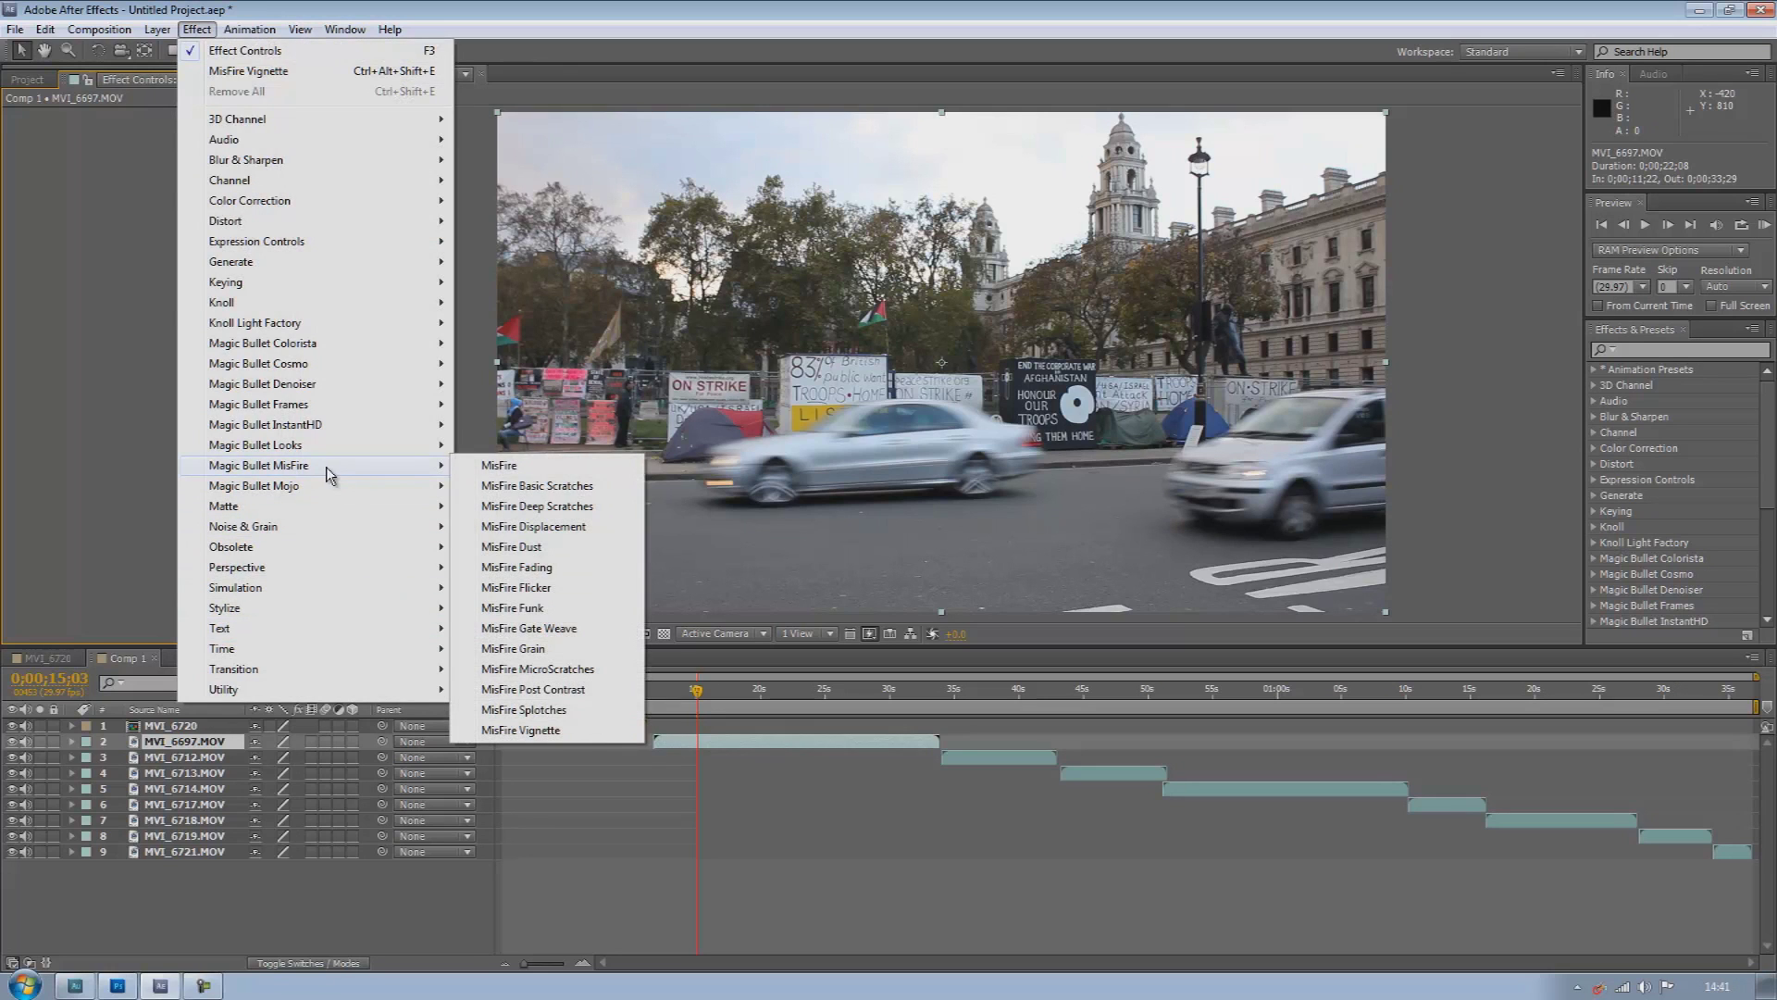
left_click(498, 567)
left_click_drag(173, 131, 206, 134)
key("Delete")
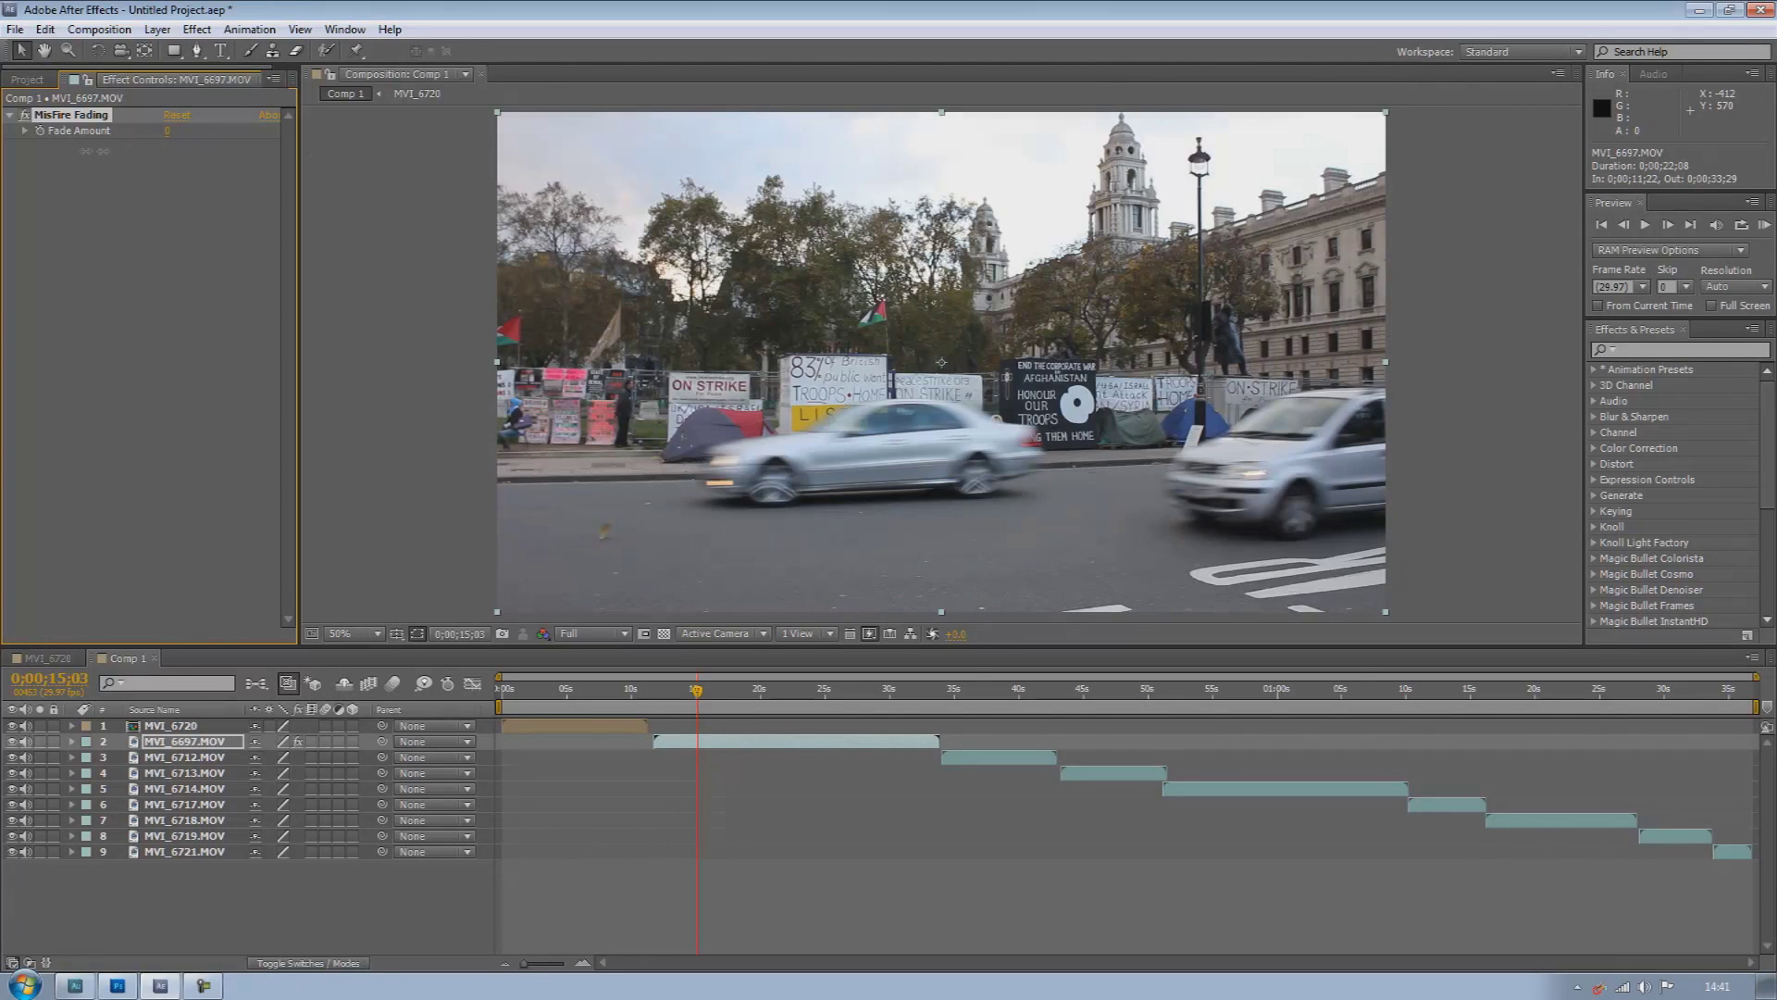
Try the MisFire Flicker effect on MVI_6697.MOV, scrub the clip to about 0;00;17;06 to preview it, and remove the effect
left_click(196, 51)
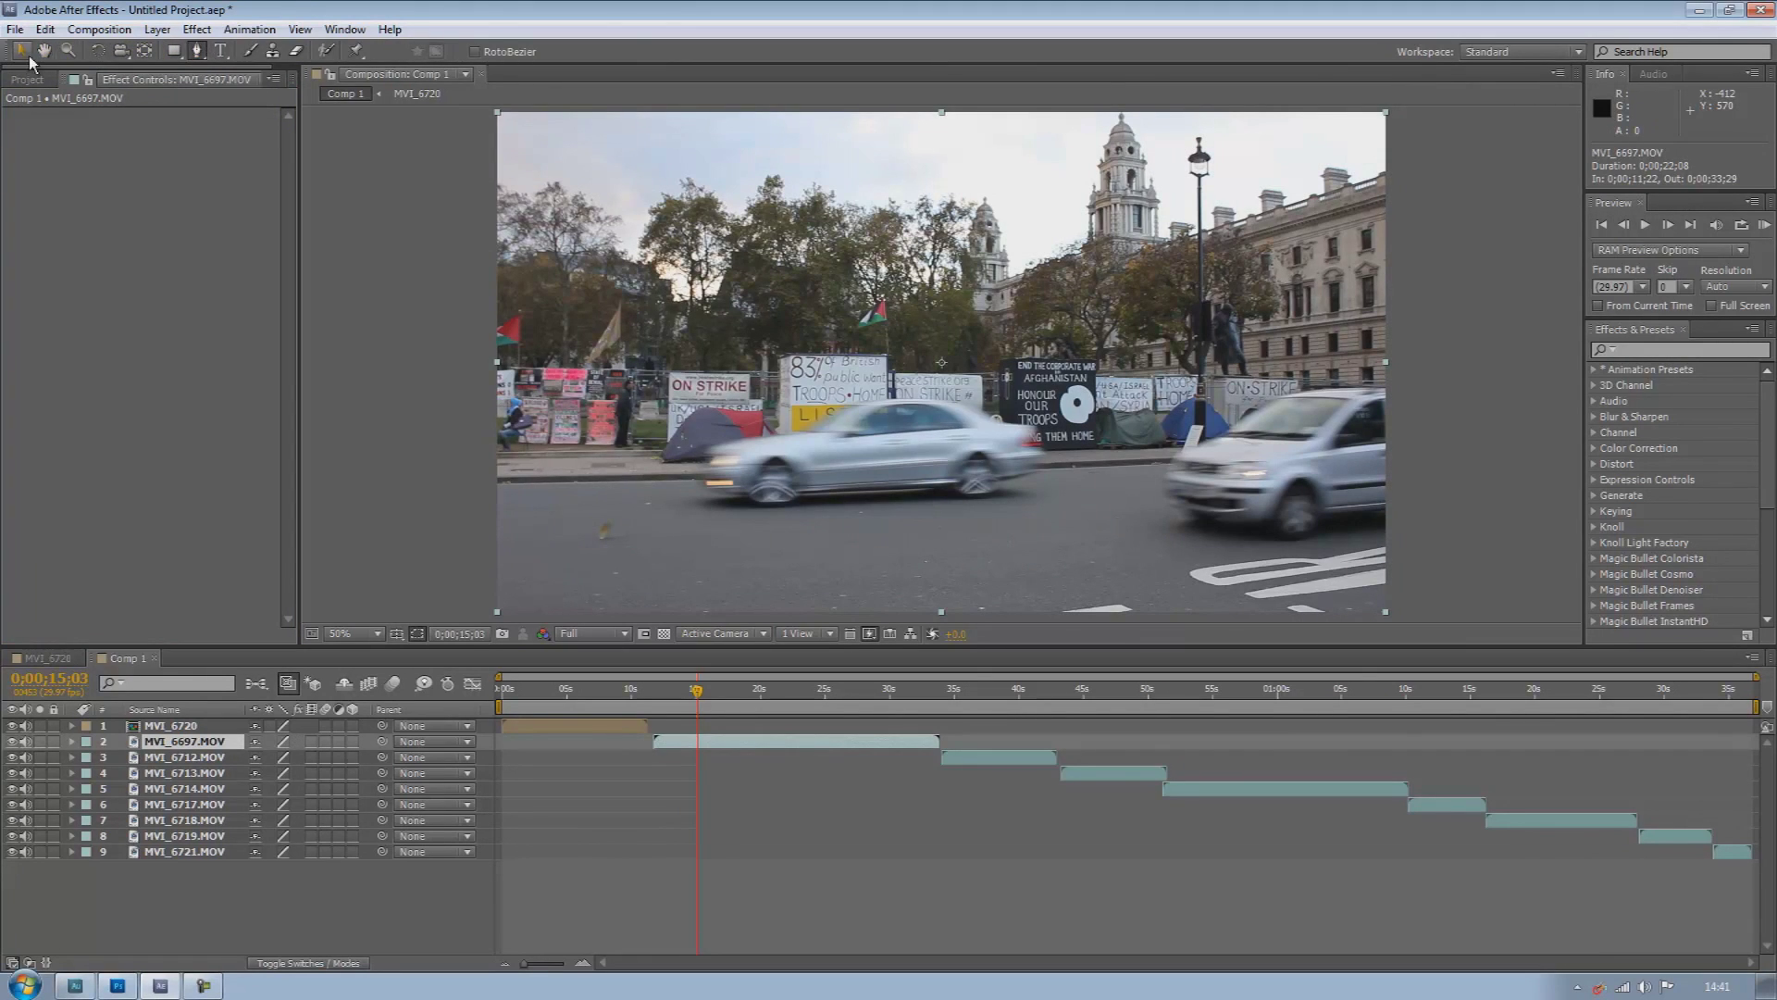
left_click(197, 29)
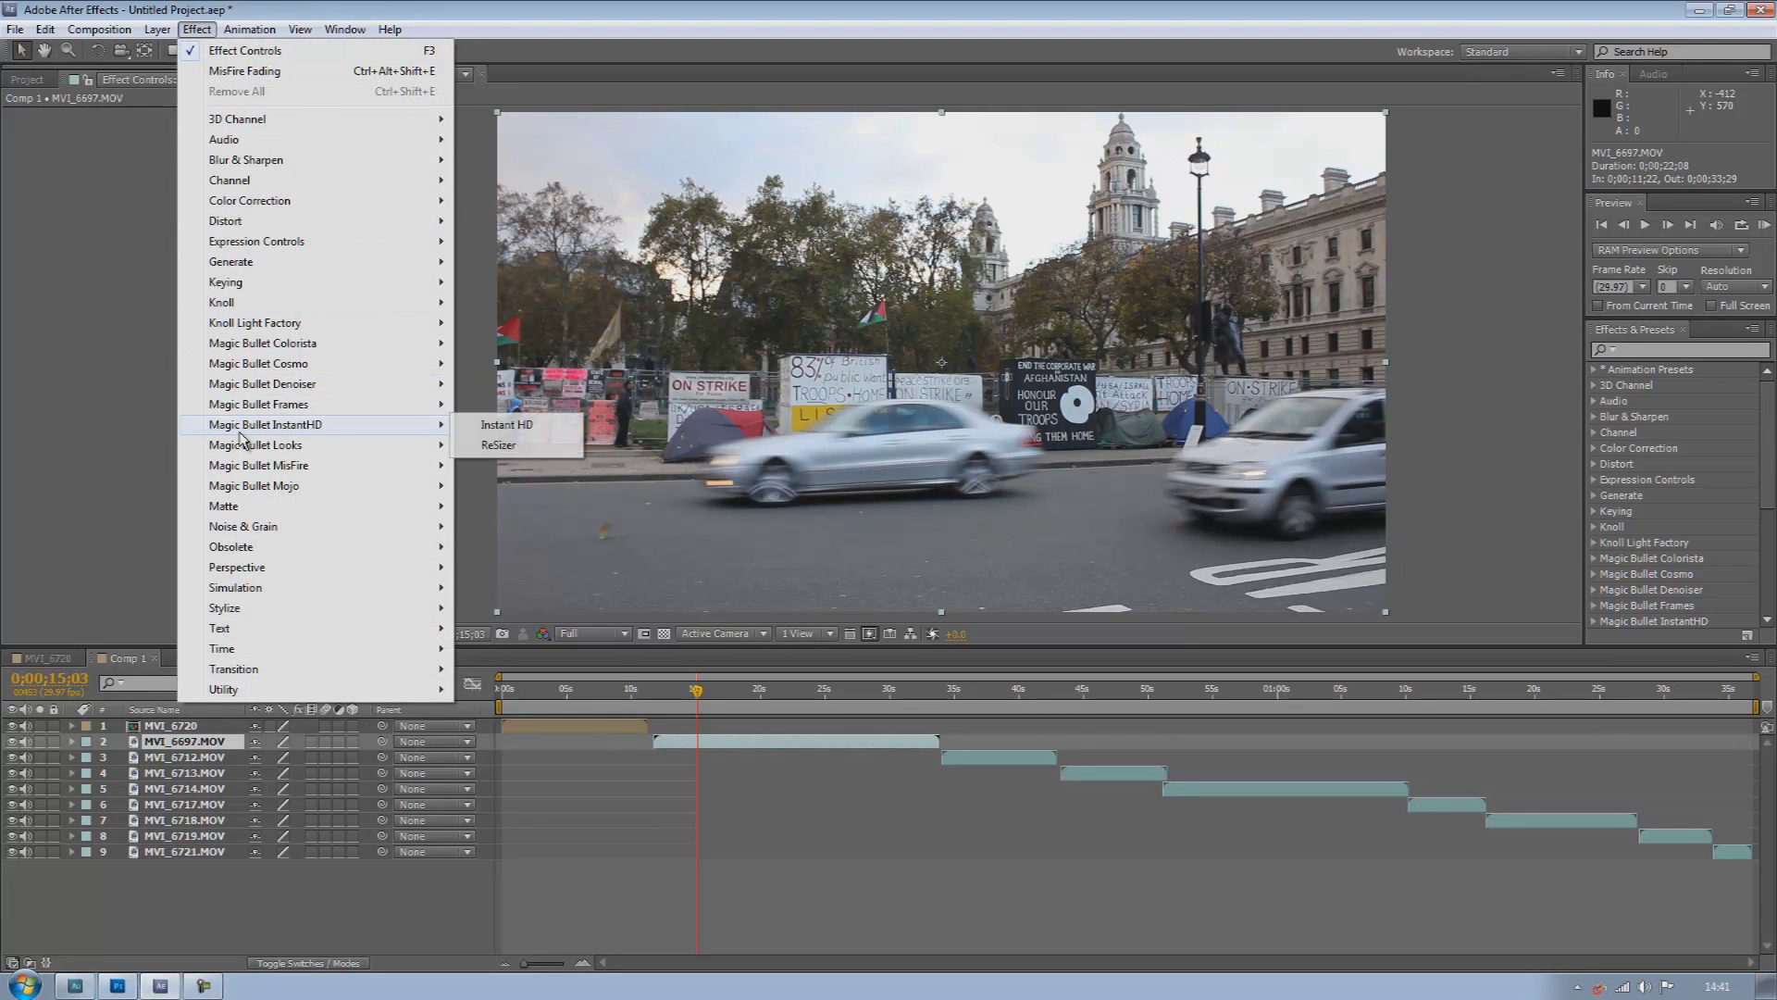
mouse_move(264, 448)
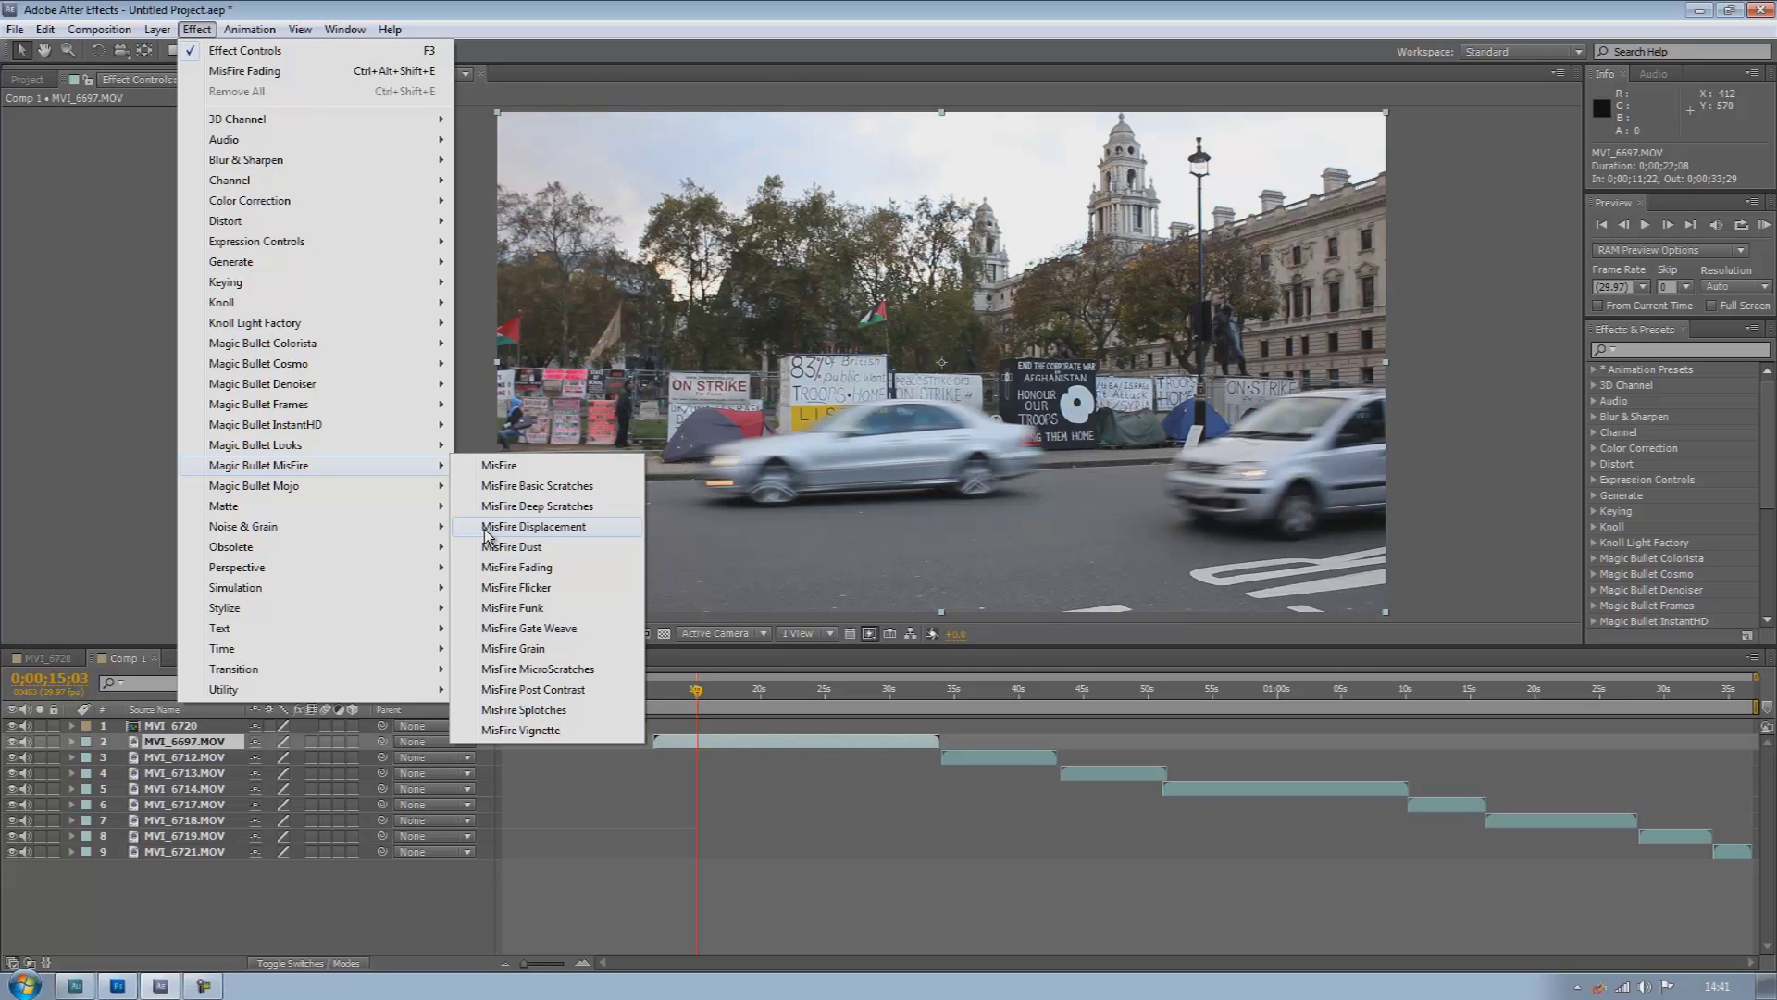
left_click(514, 587)
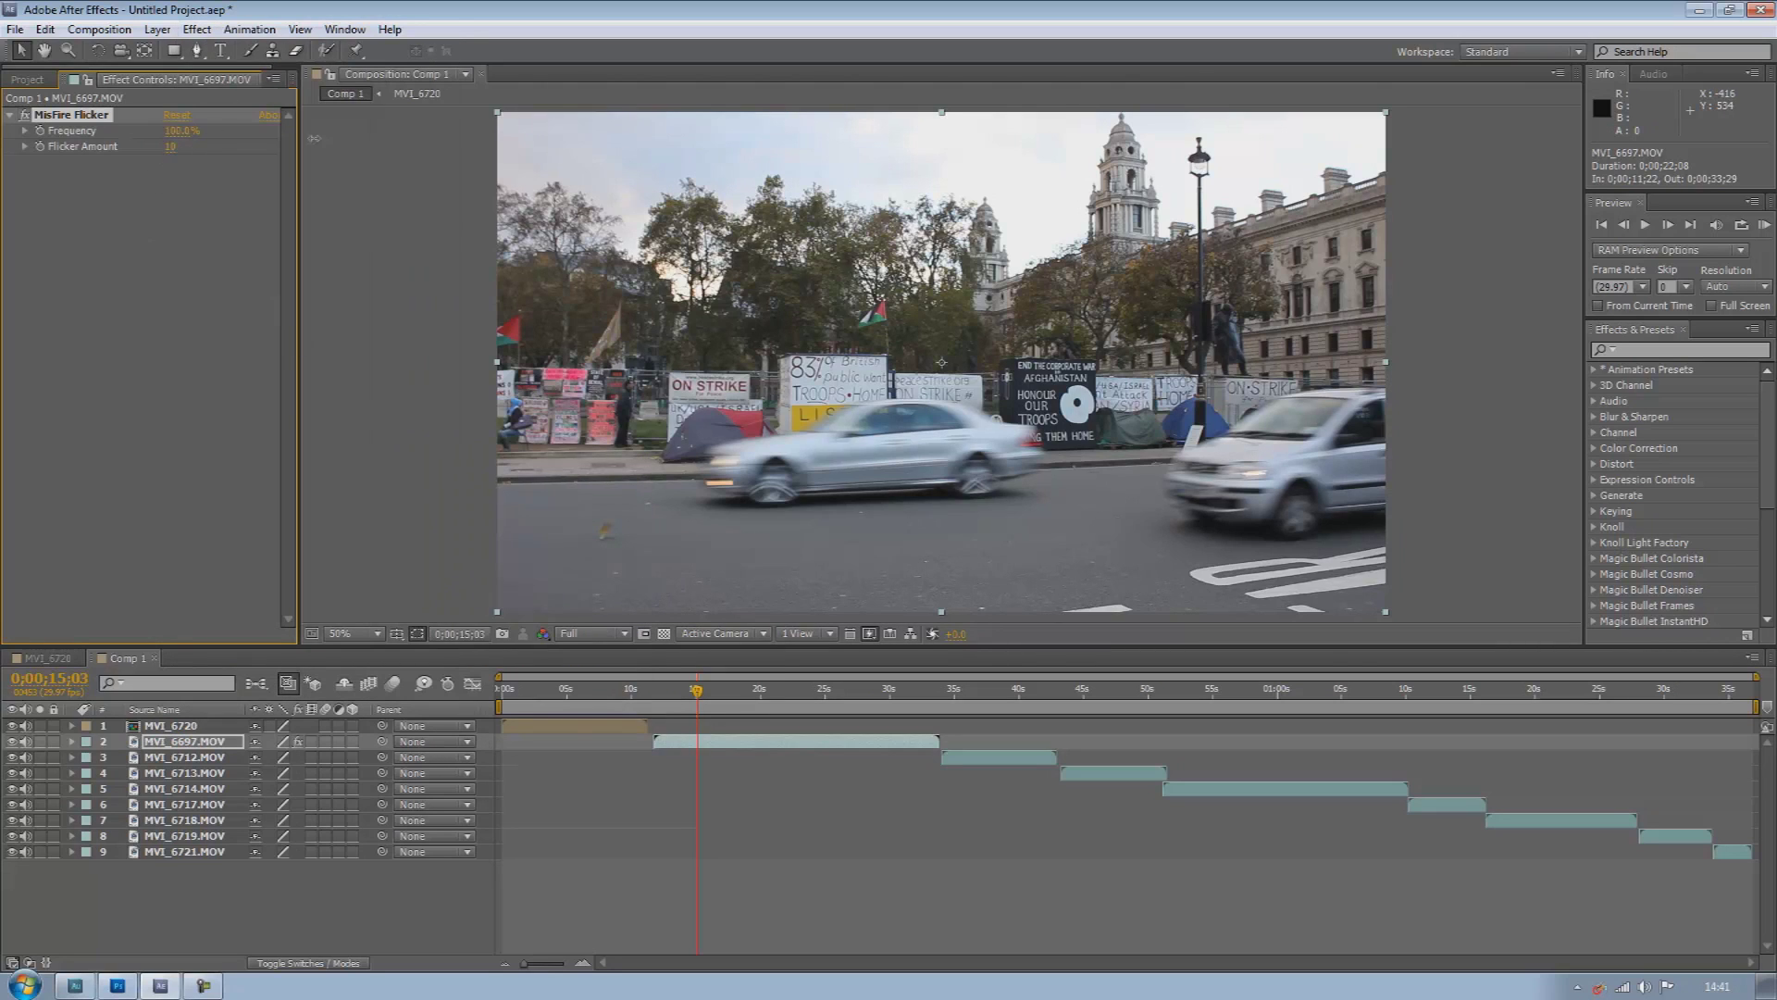
left_click(692, 689)
mouse_move(694, 694)
left_mouse_down()
mouse_move(836, 711)
mouse_move(701, 709)
left_mouse_up()
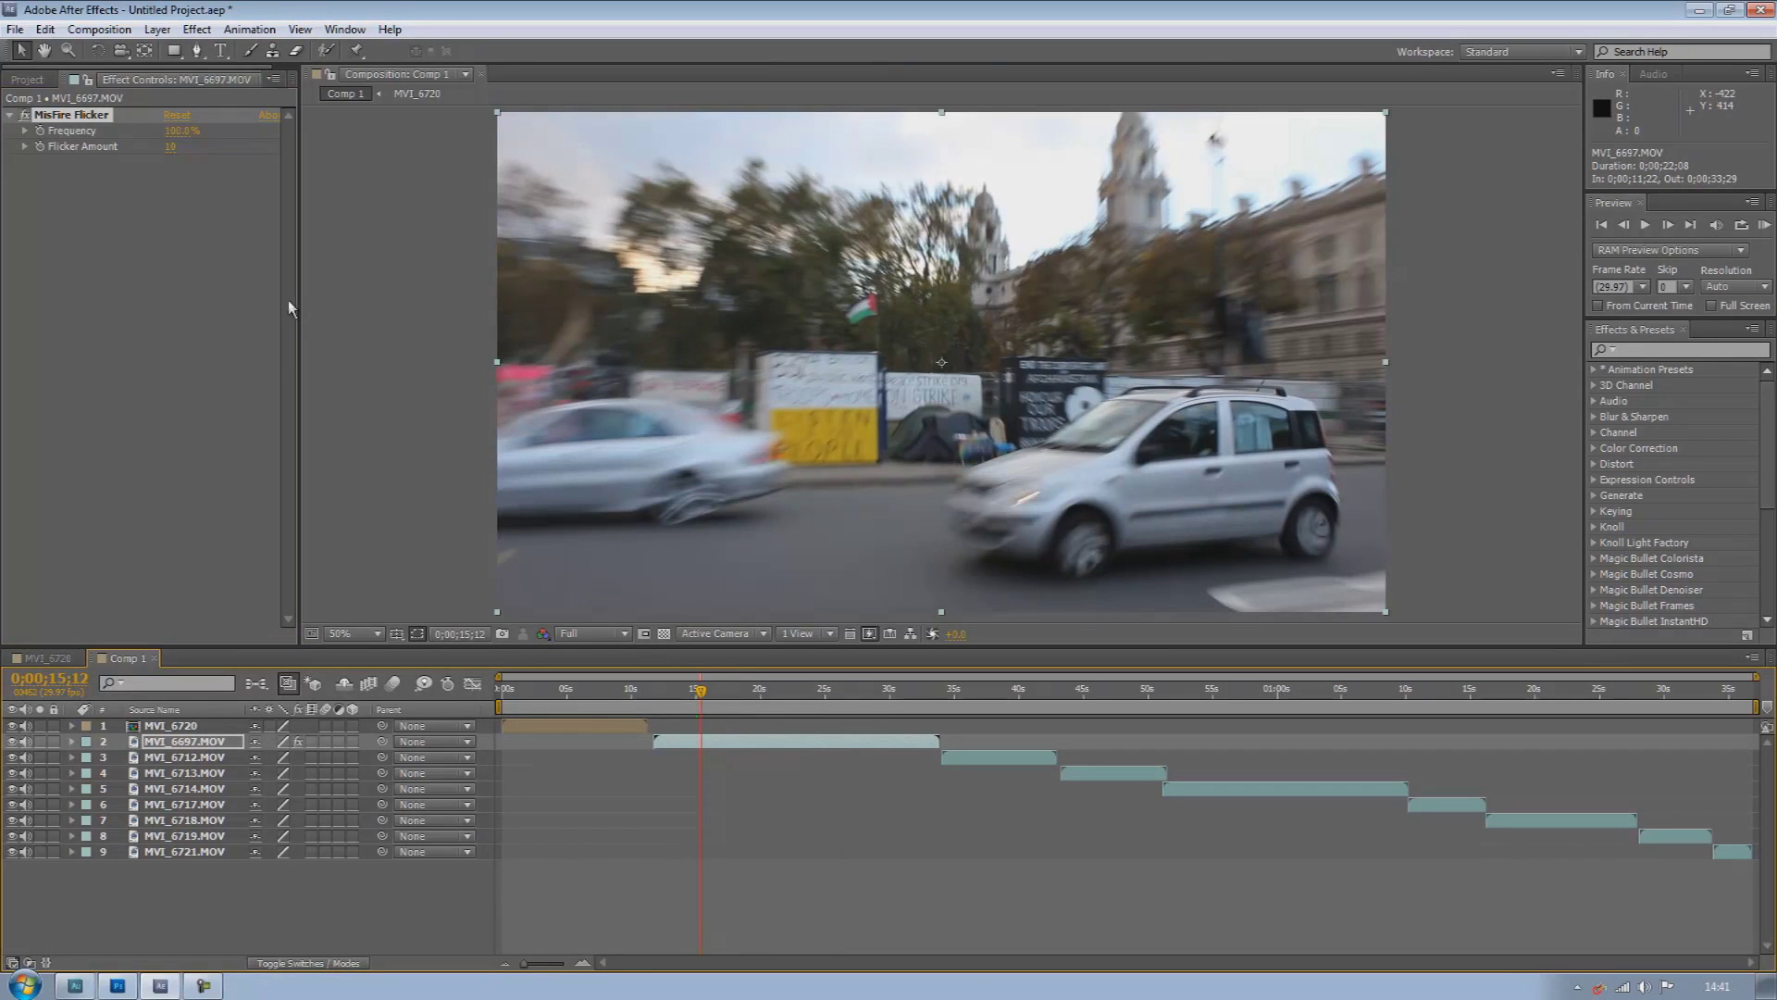
left_click(176, 154)
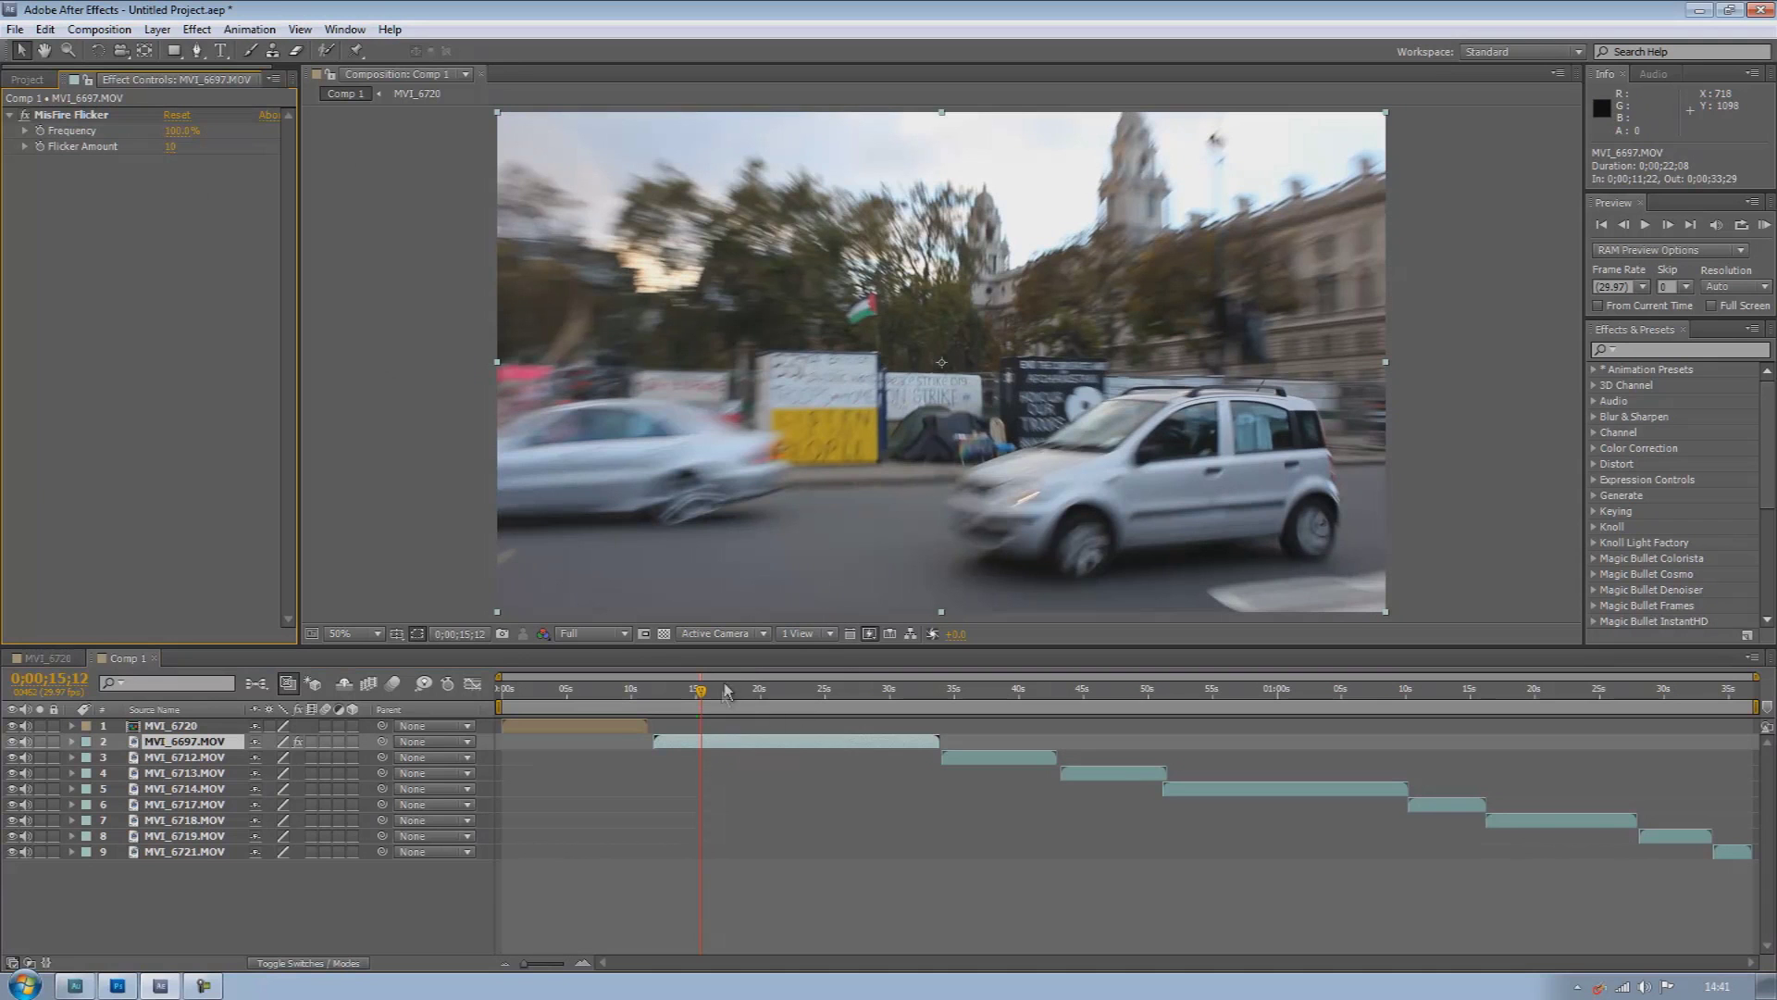
mouse_move(709, 698)
left_mouse_down()
mouse_move(811, 699)
mouse_move(728, 705)
left_mouse_up()
left_click(98, 116)
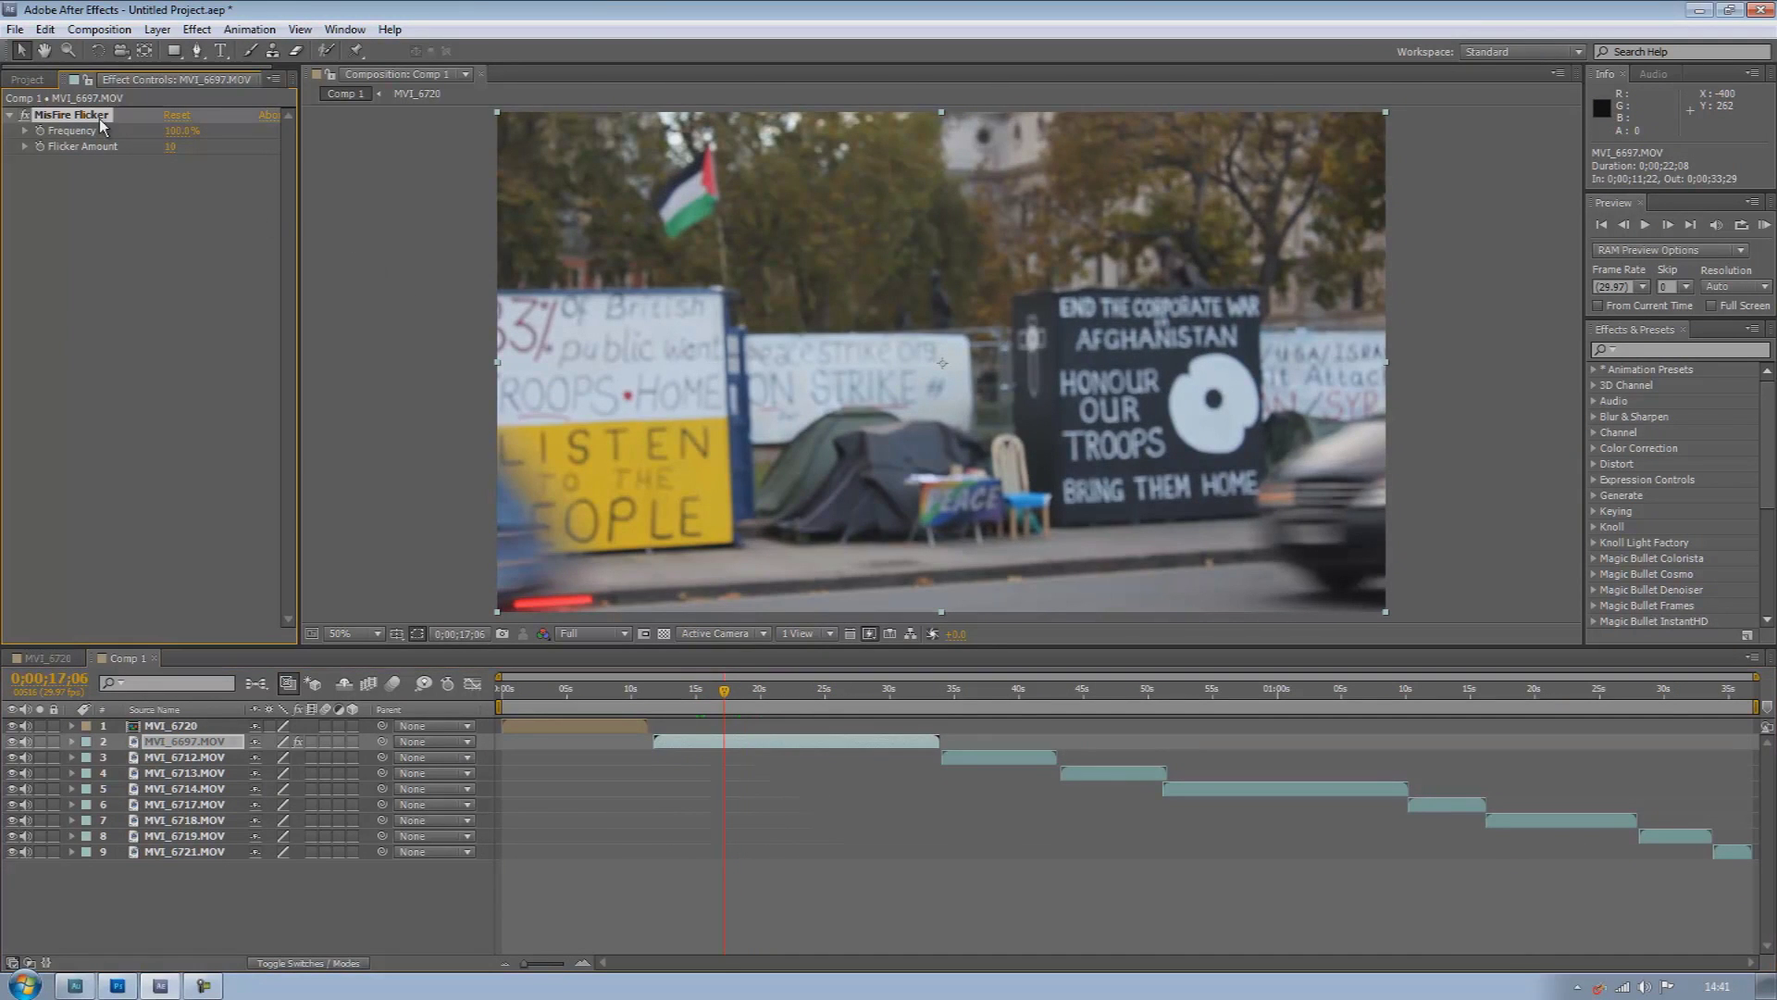
key("Delete")
At 0;00;14;01, try Colorista II on MVI_6697.MOV with adjusted primary midtones, exposure and density, and remove it
left_click_drag(725, 696, 683, 696)
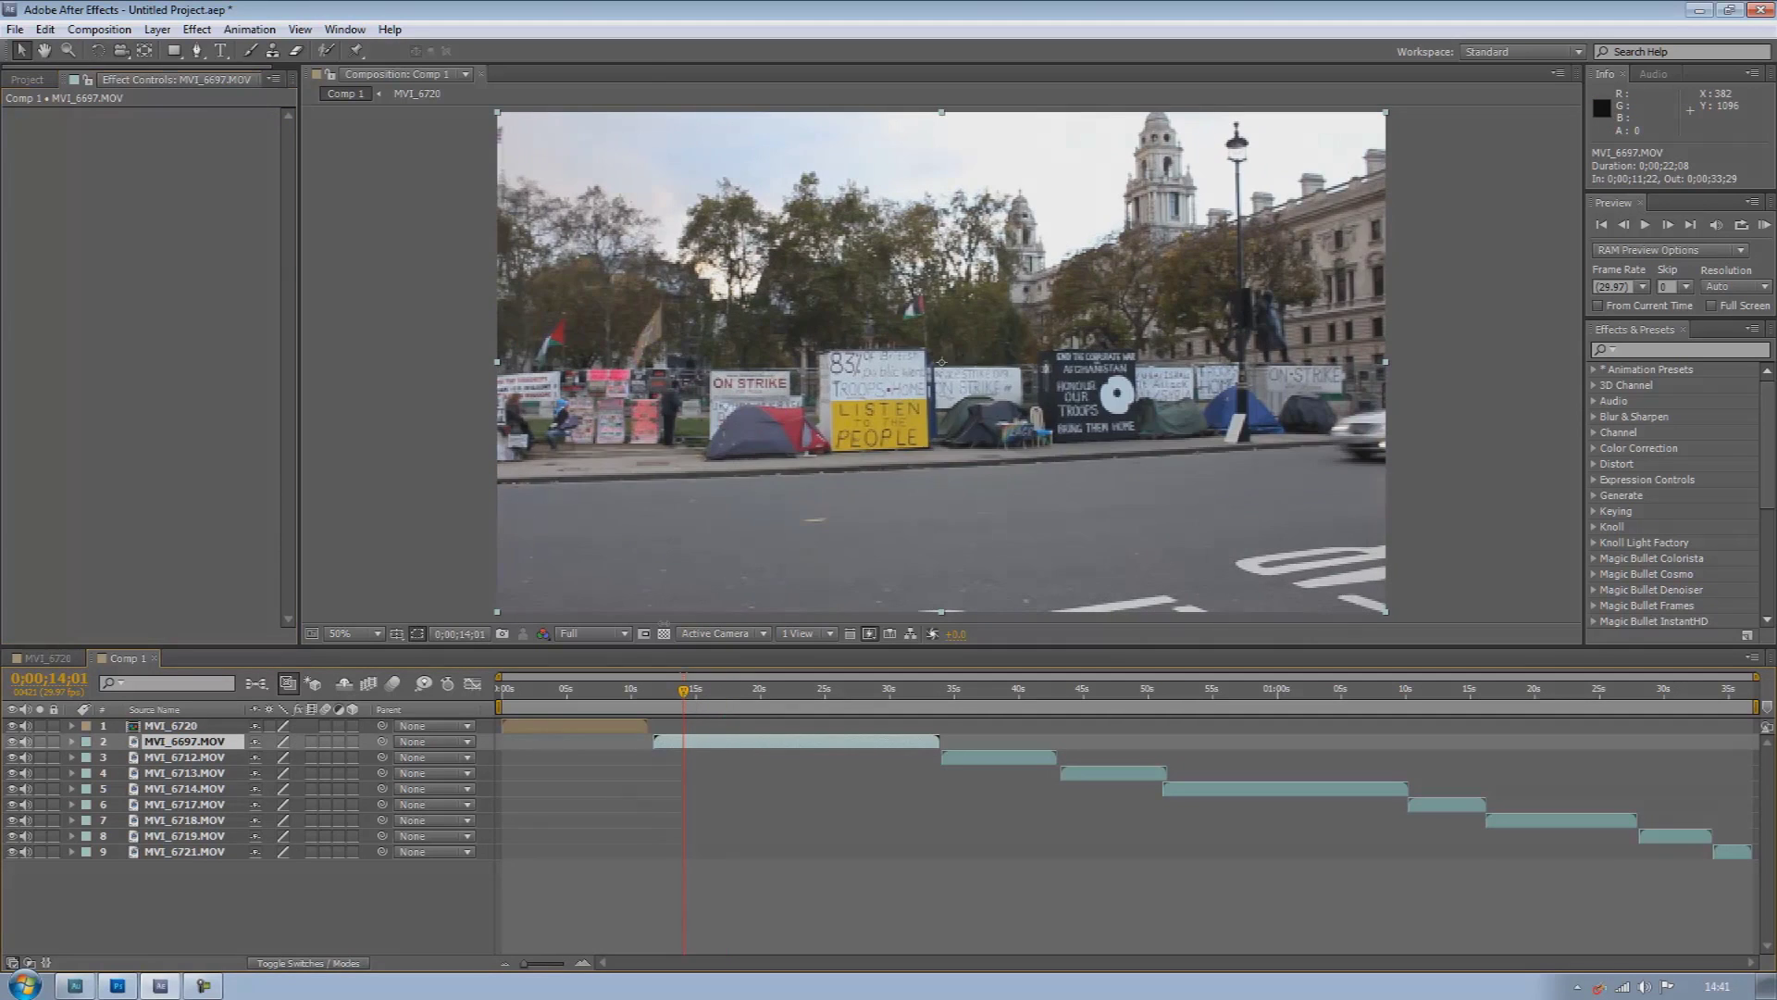
left_click(197, 29)
mouse_move(254, 351)
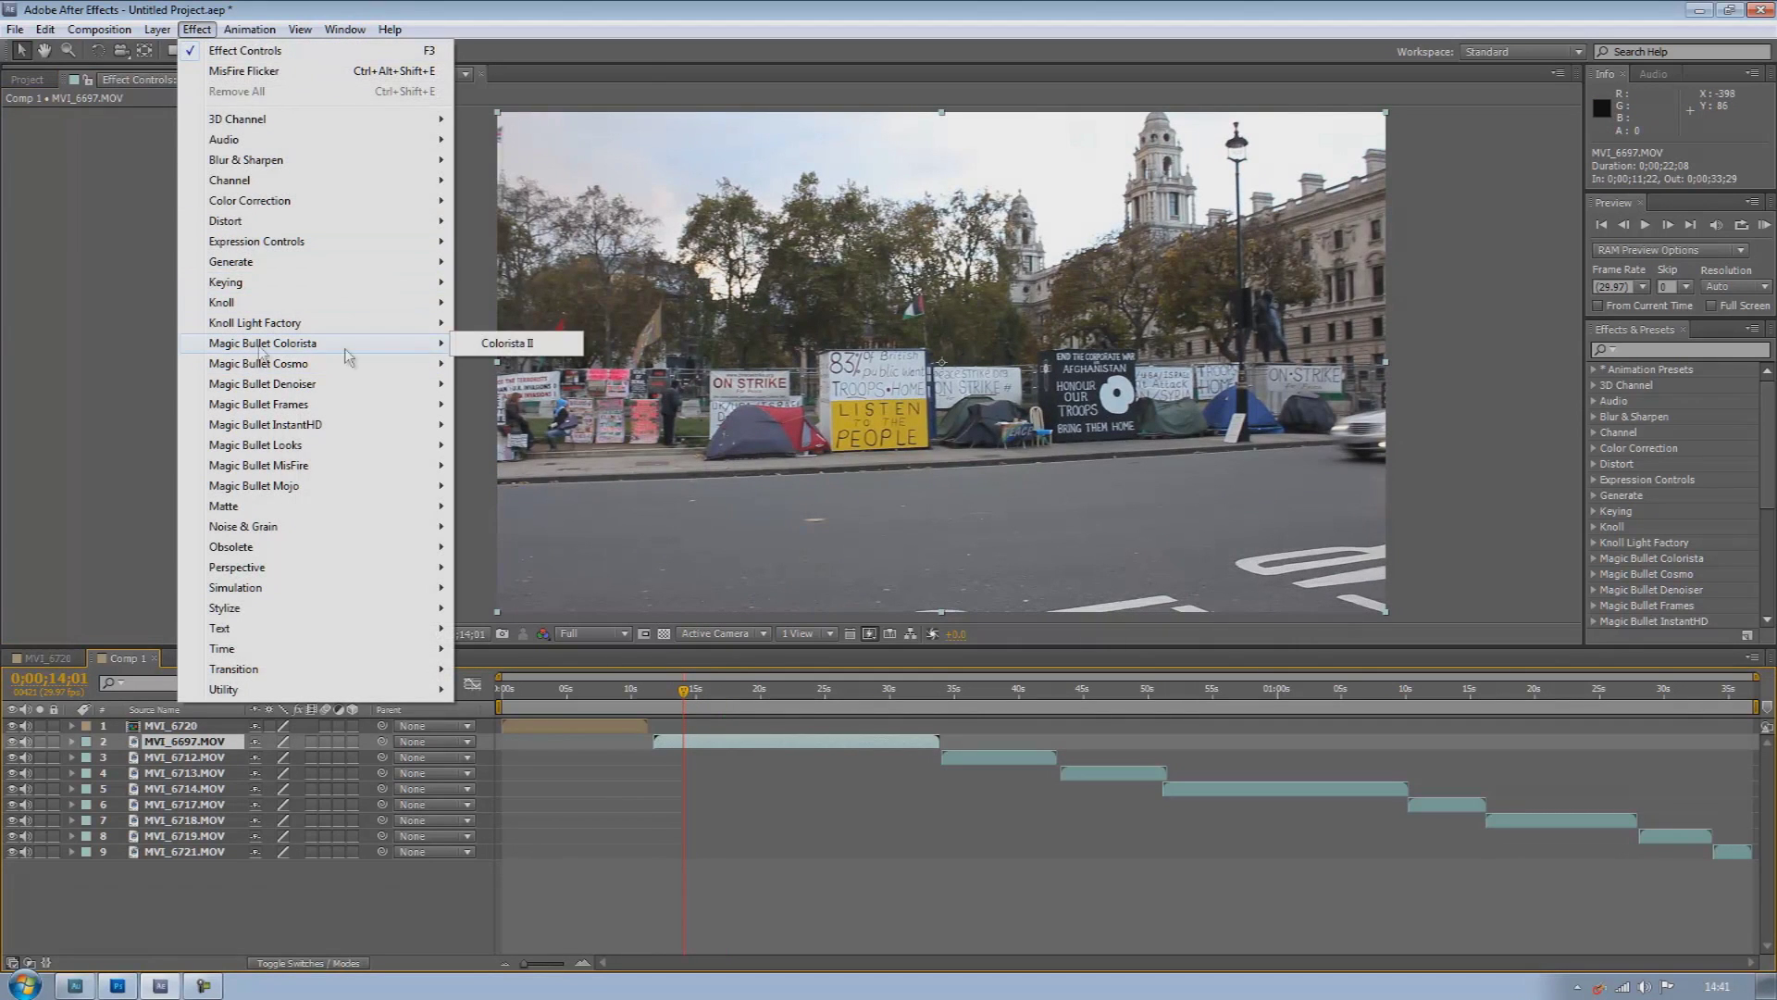
left_click(507, 343)
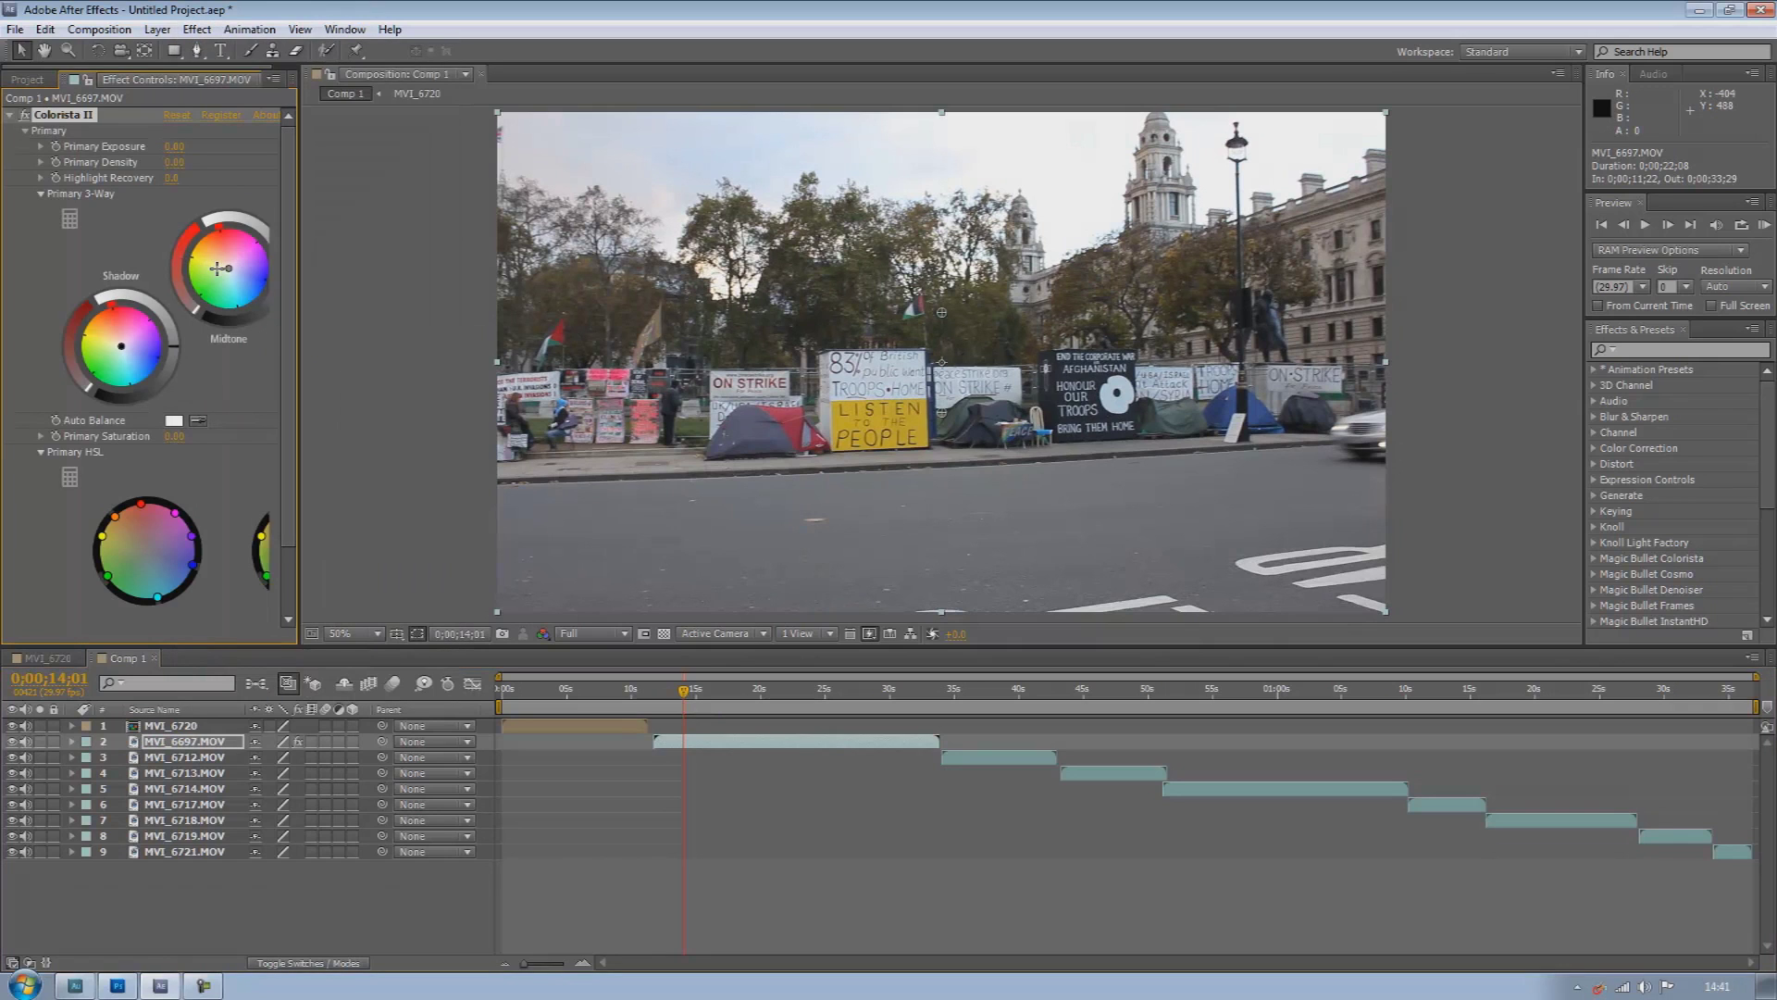
mouse_move(224, 267)
left_mouse_down()
mouse_move(195, 290)
mouse_move(228, 271)
left_mouse_up()
left_click_drag(172, 148, 185, 183)
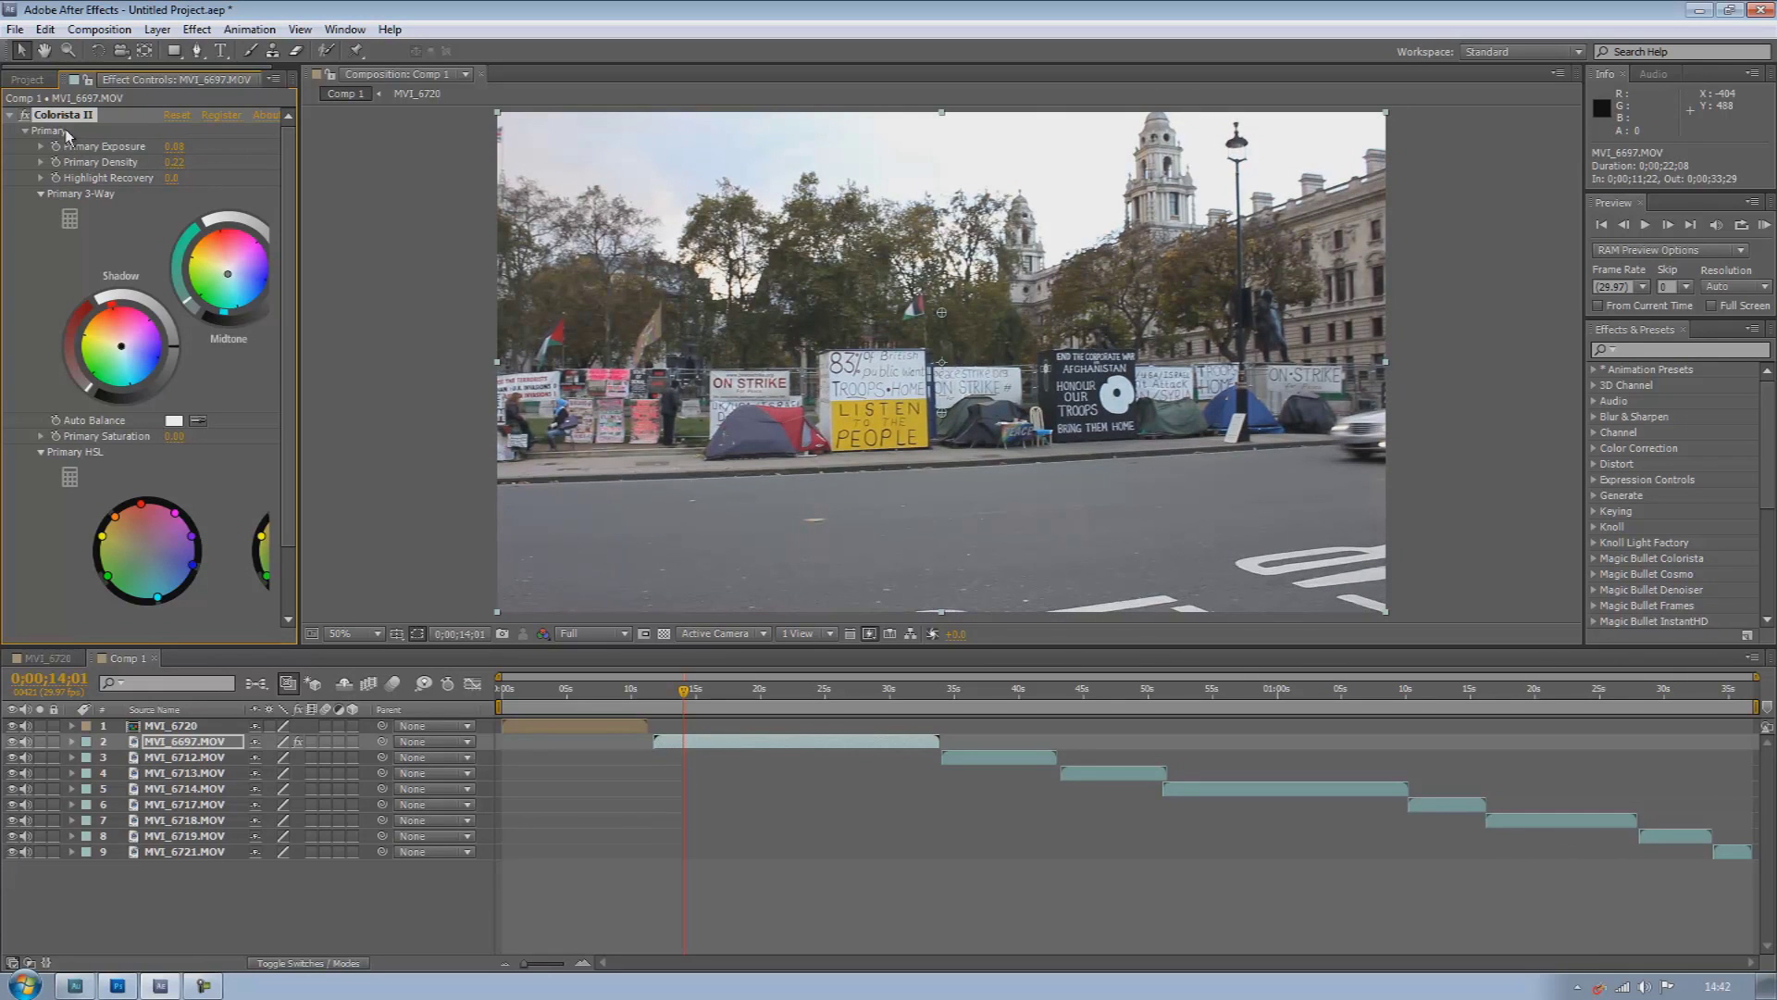
left_click_drag(293, 445, 303, 518)
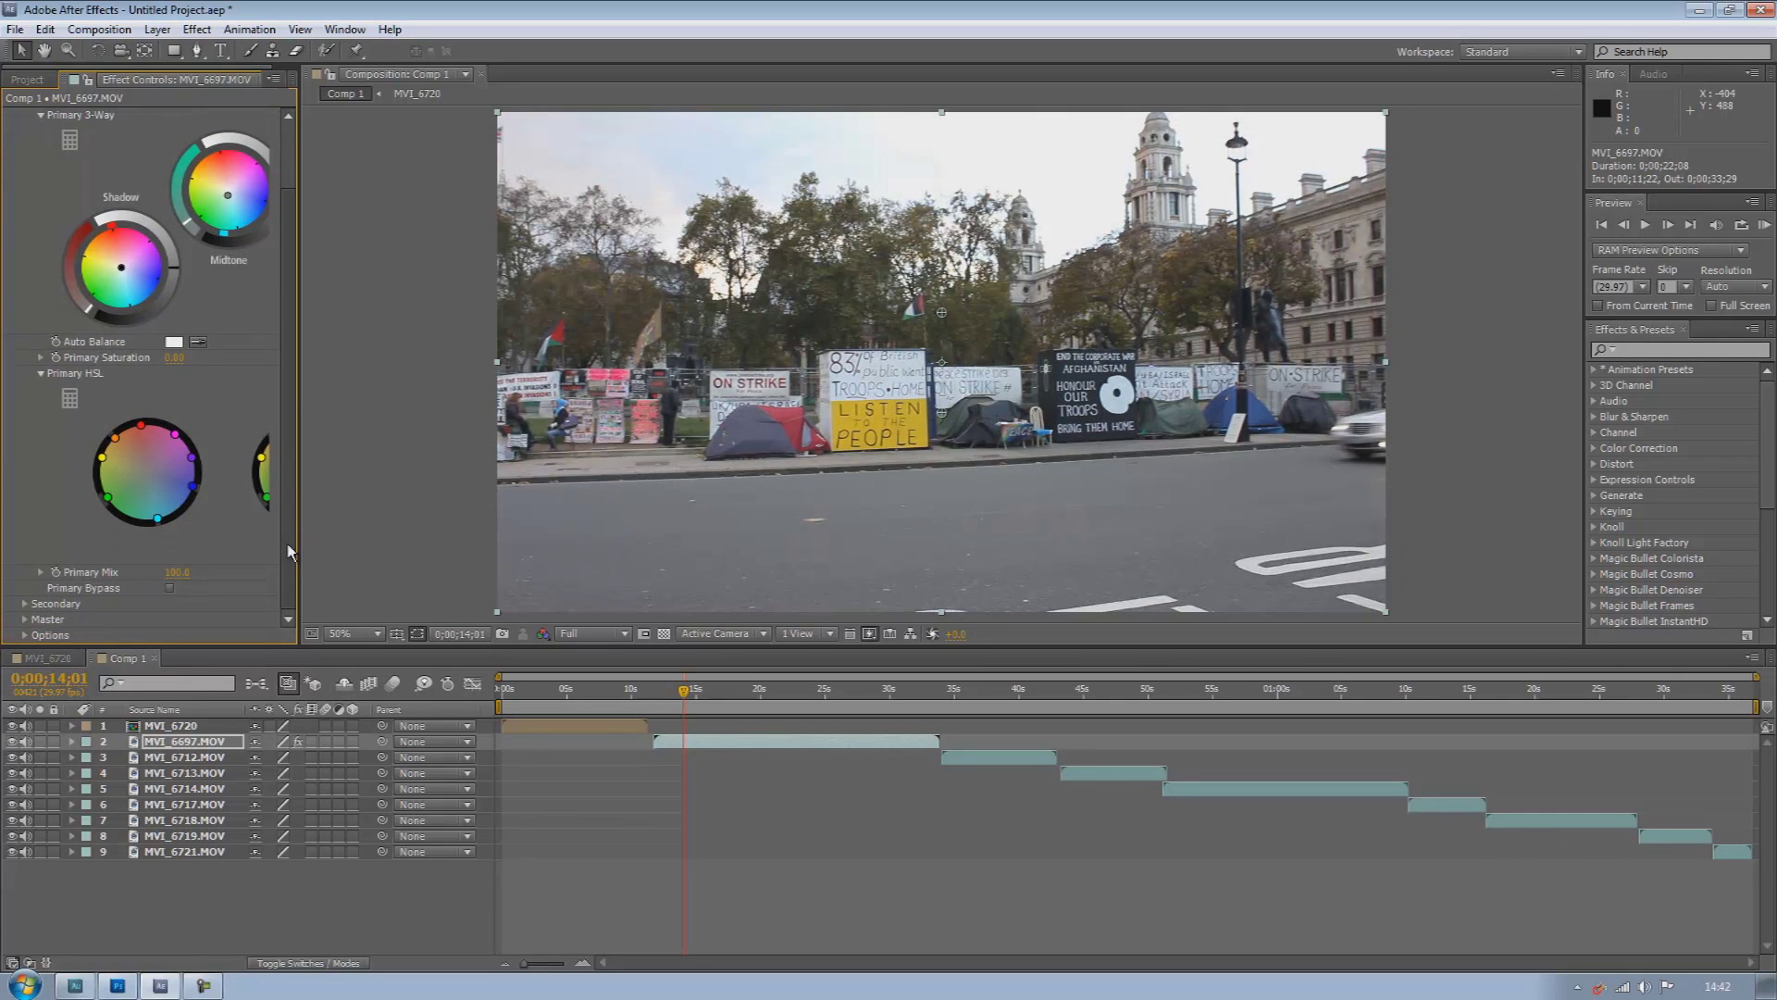
scroll(287, 543, "up", 3)
key("Delete")
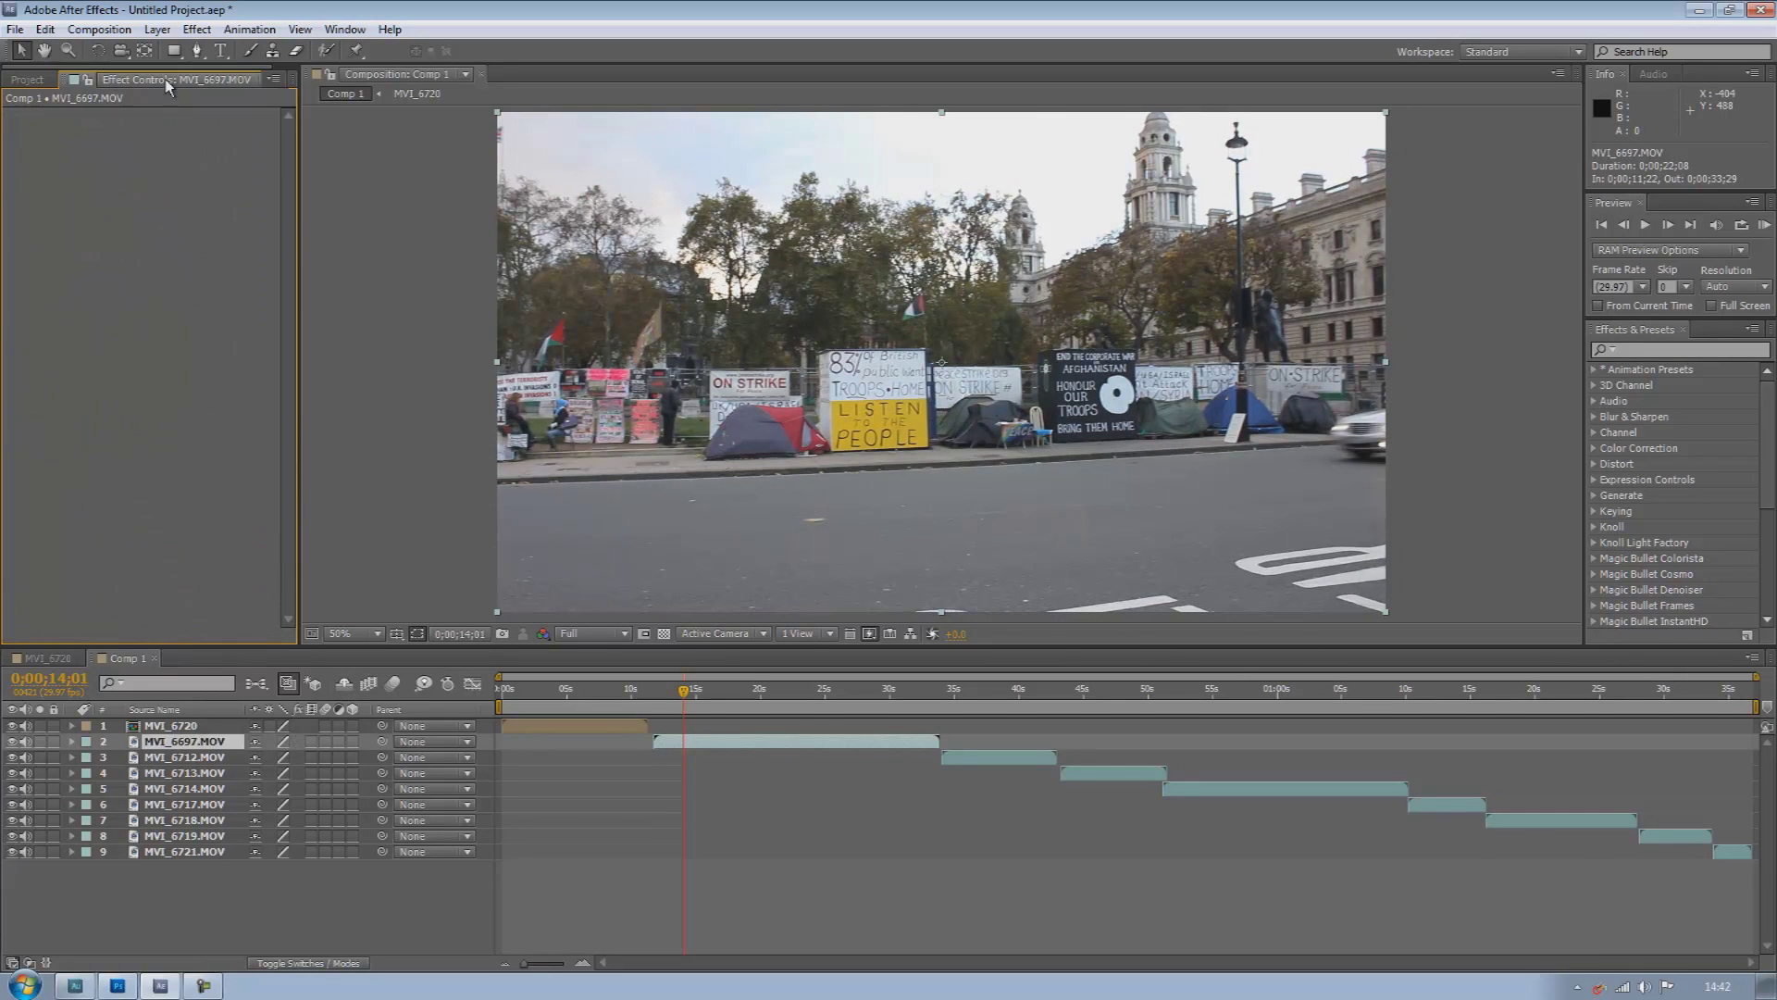
Apply the Magic Bullet Letterboxer effect to MVI_6697.MOV, trying the 1.85:1 (Theatrical) and 2.35:1 (Anamorphic) presets
left_click(196, 29)
mouse_move(280, 405)
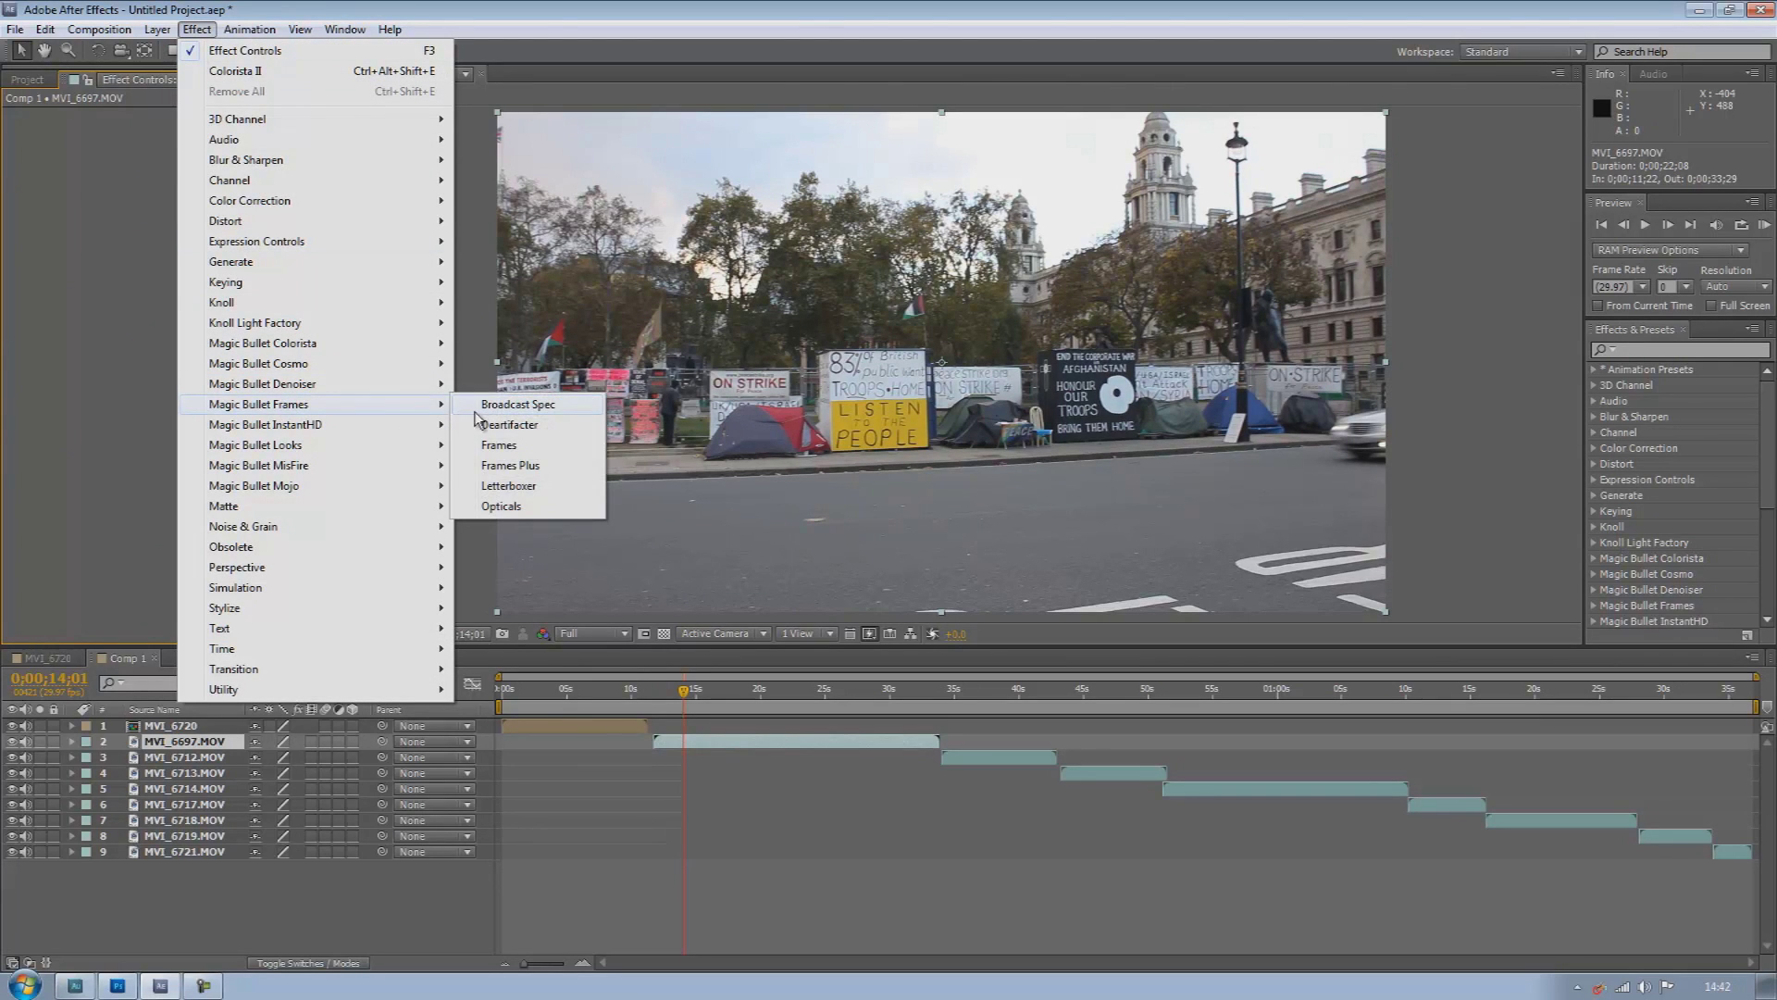
left_click(476, 486)
left_click(193, 147)
left_click(243, 228)
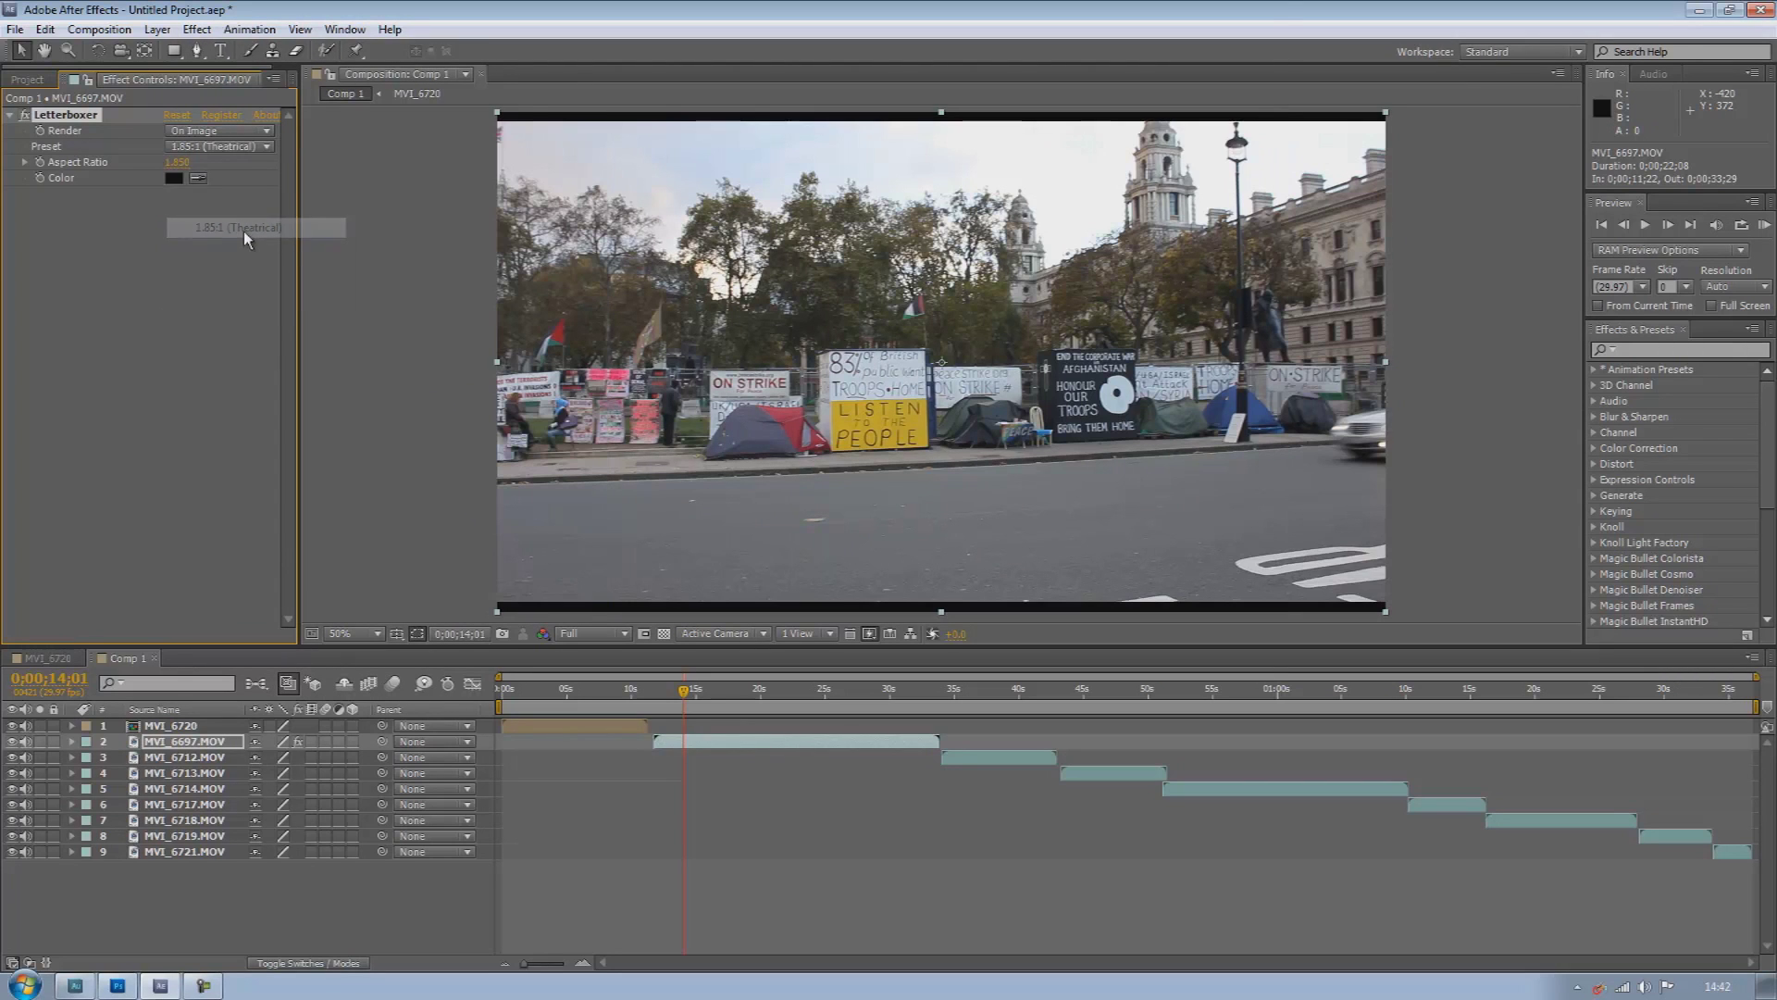
left_click(214, 149)
left_click(231, 247)
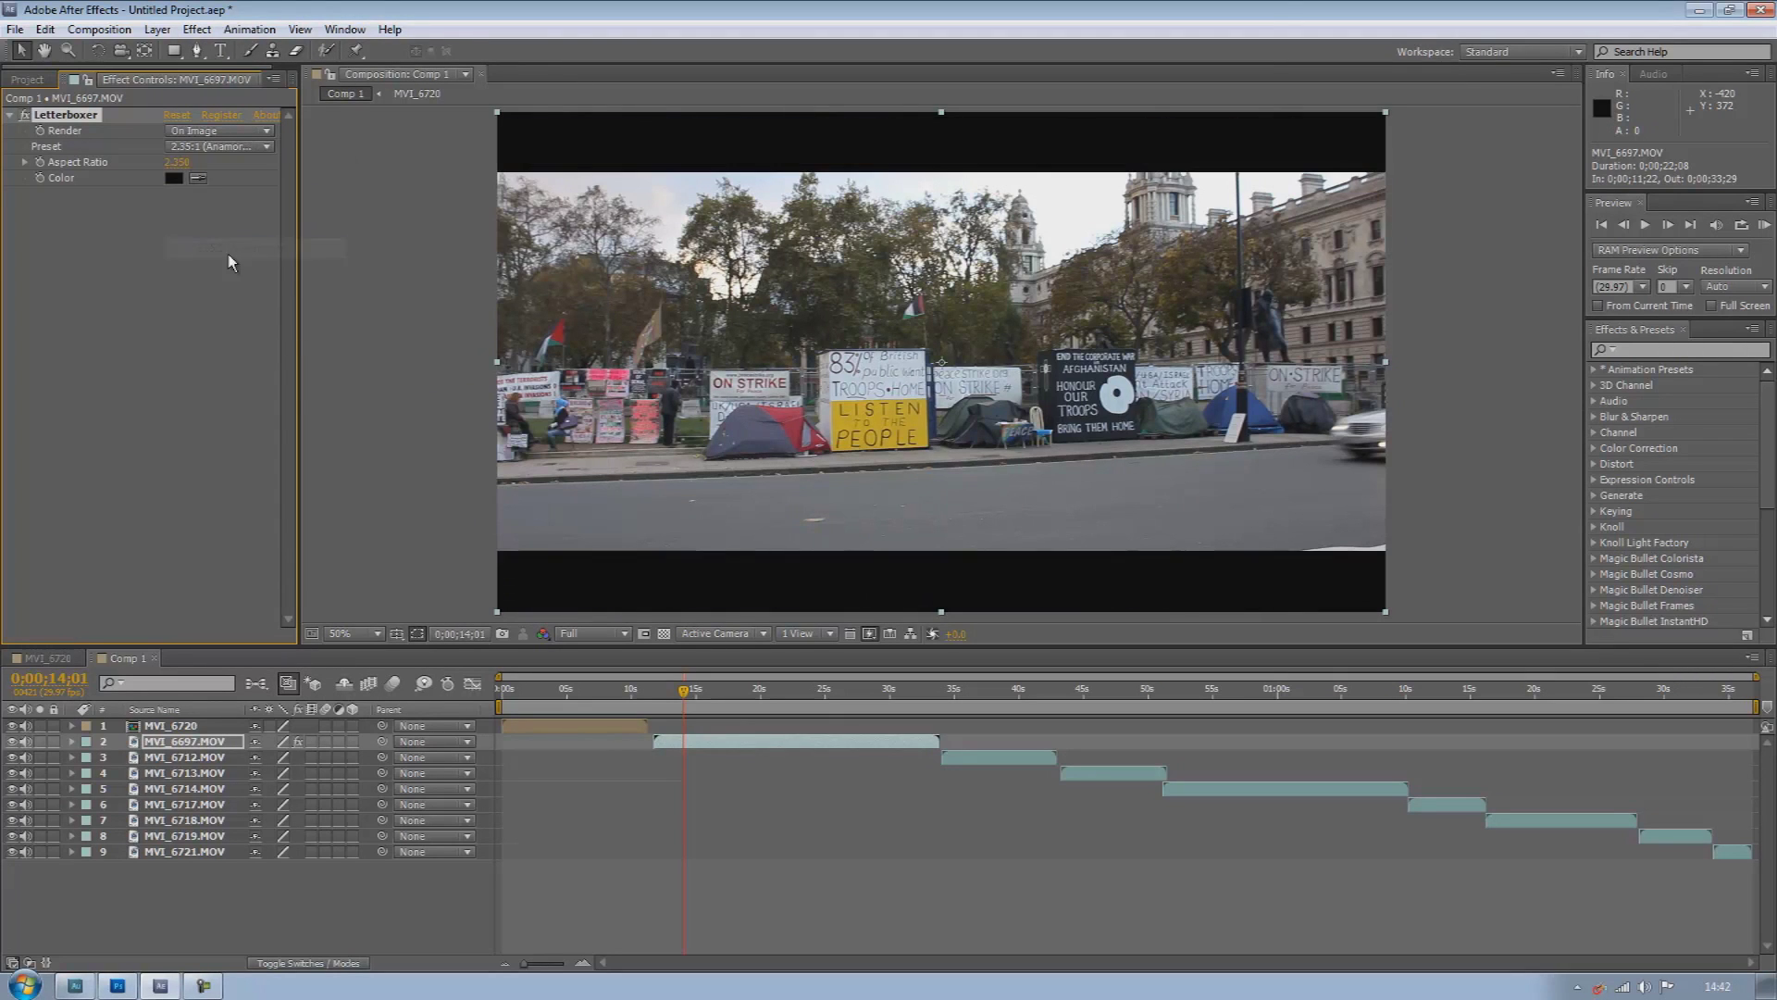
scroll(741, 451, "down", 1)
scroll(741, 453, "up", 1)
Compare the Letterboxer presets 2.76:1 (Ultra), 4:3 (Academy) and 16:9 (Widescreen TV) on the clip
left_click(220, 146)
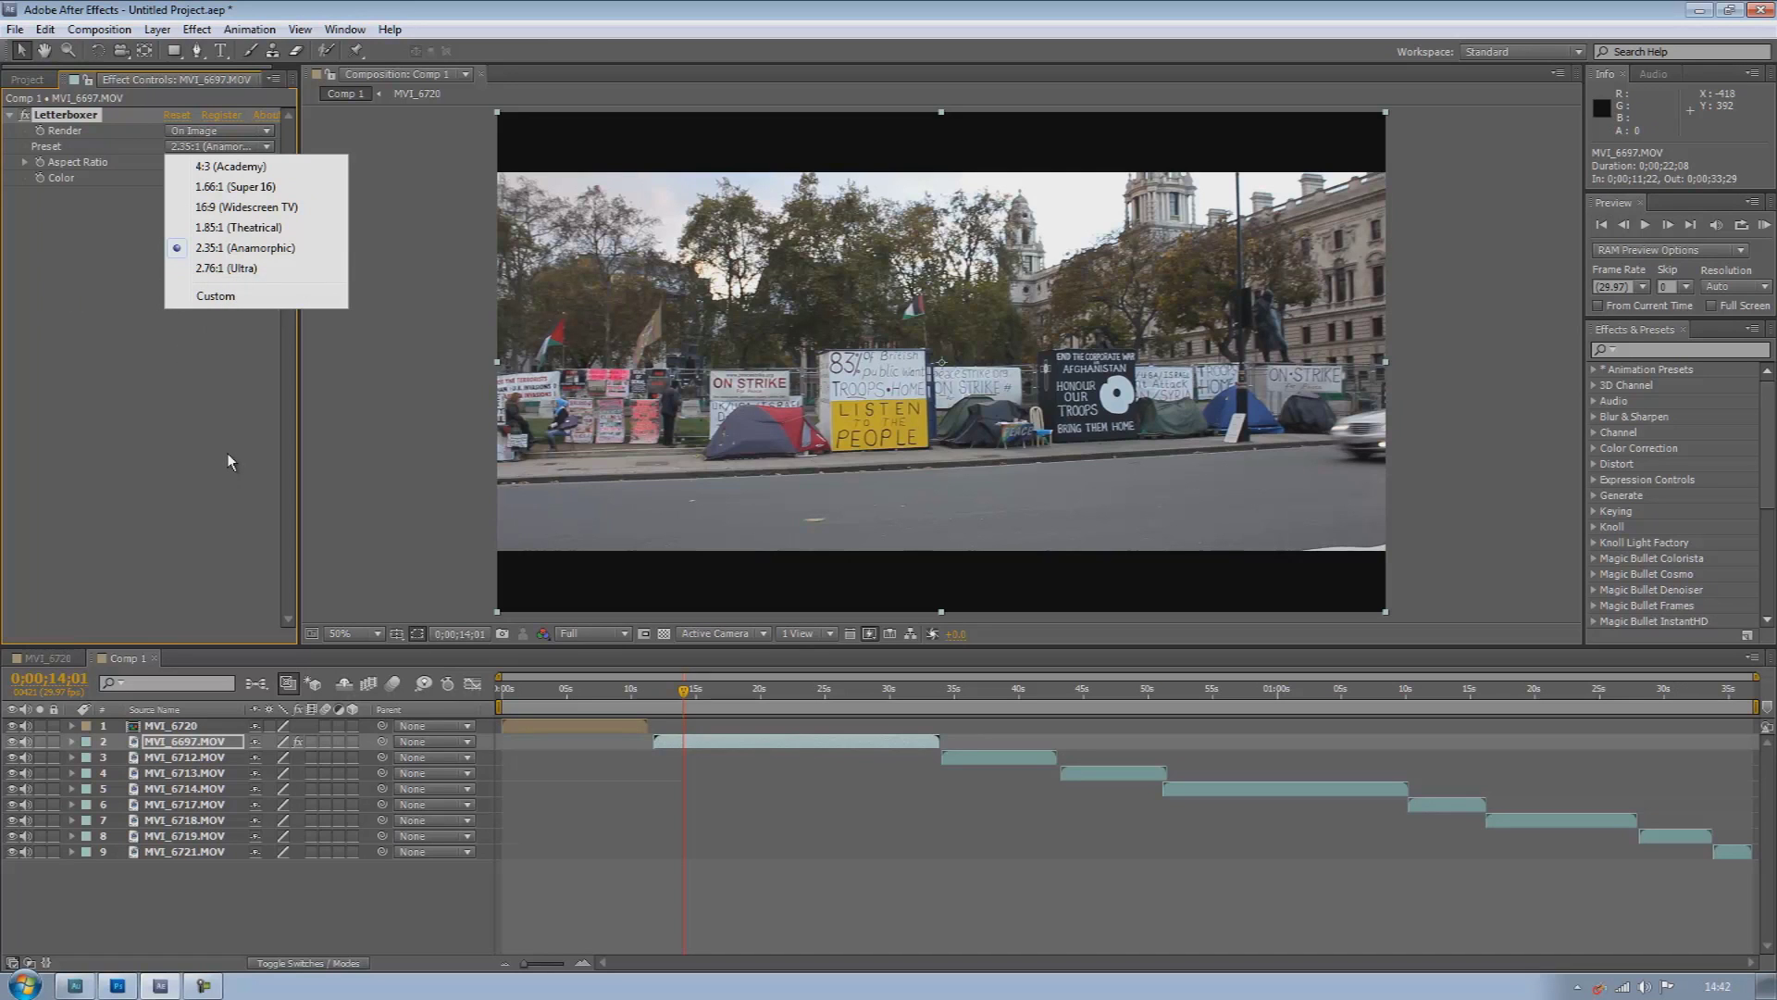
key("Return")
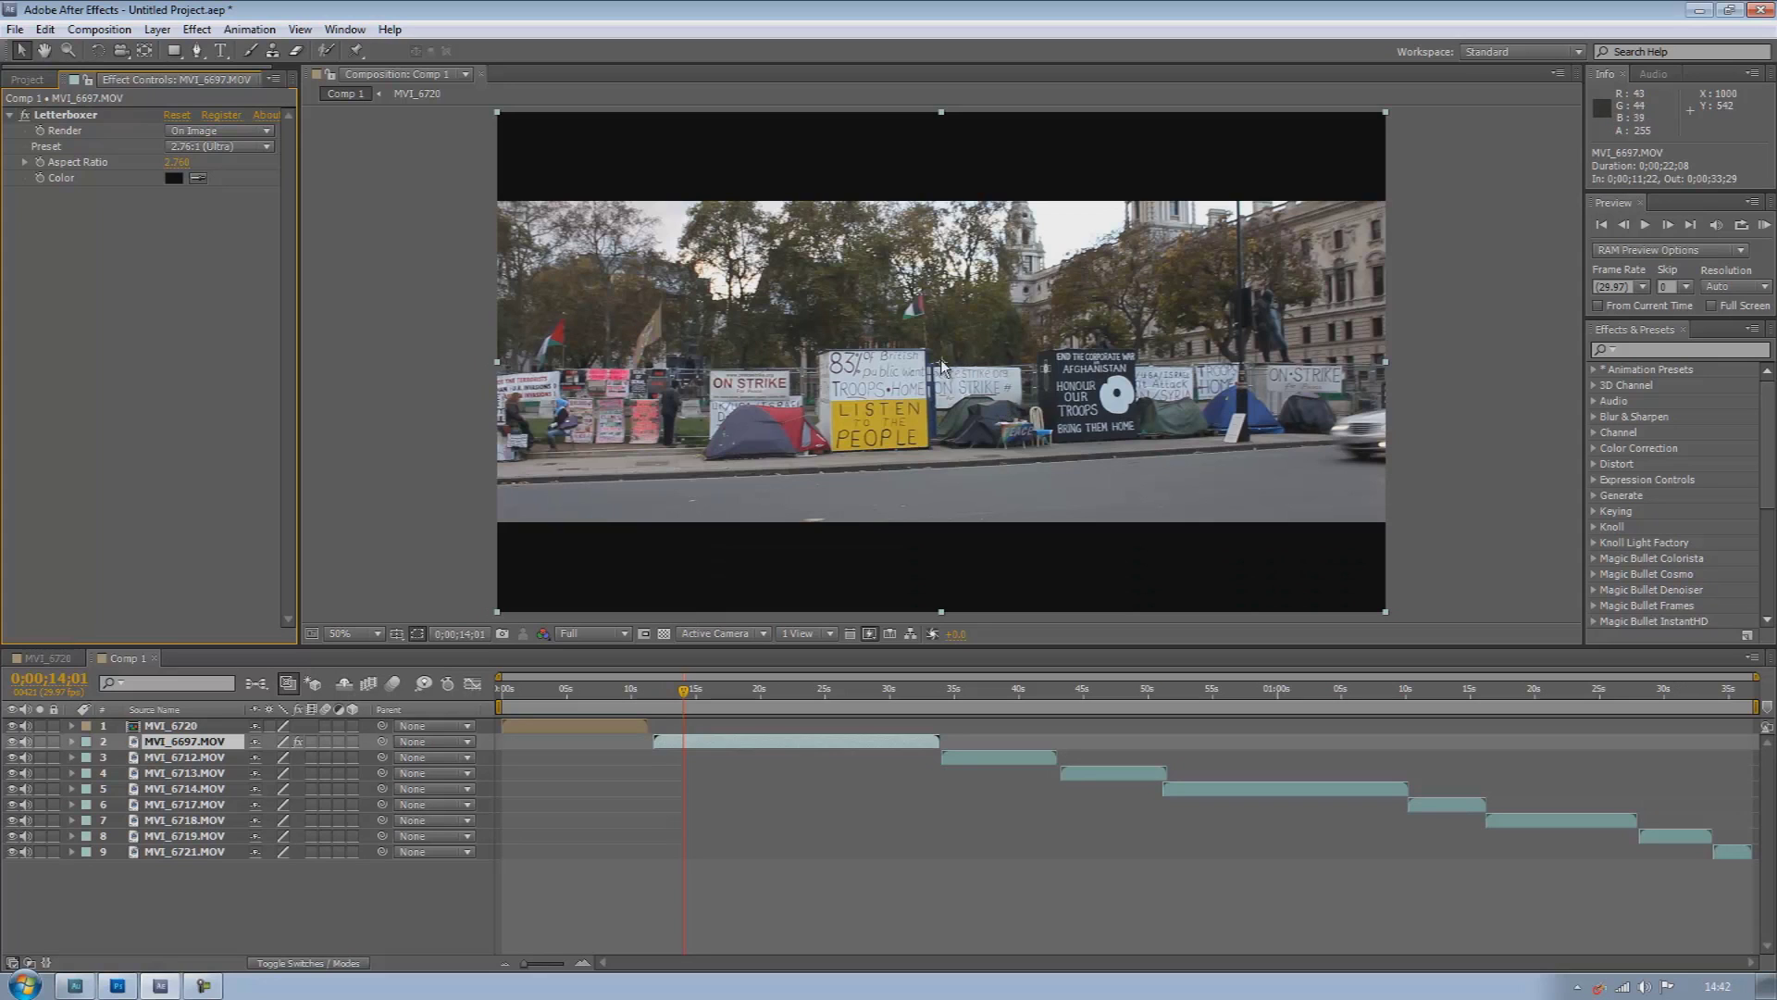
left_click(239, 148)
left_click(236, 167)
left_click(239, 146)
left_click(236, 205)
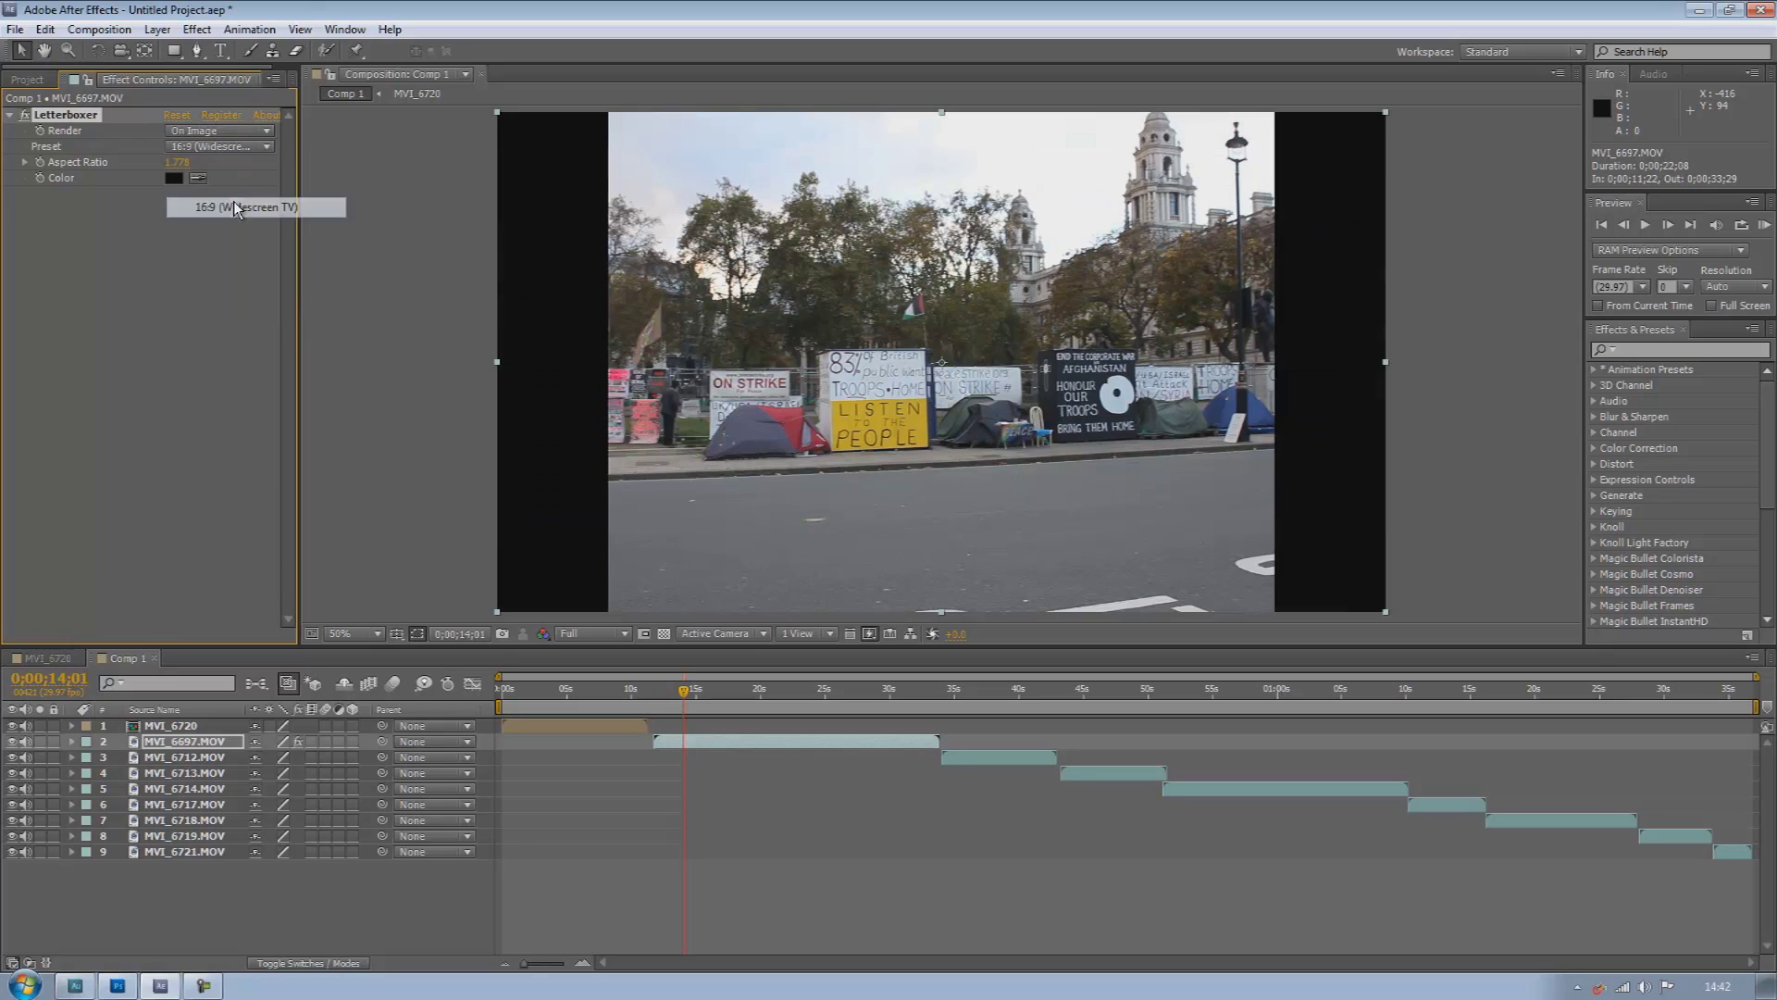
Set the Letterboxer preset to 2.35:1 (Anamorphic) and try On Transparent rendering before returning to On Image
left_click(237, 147)
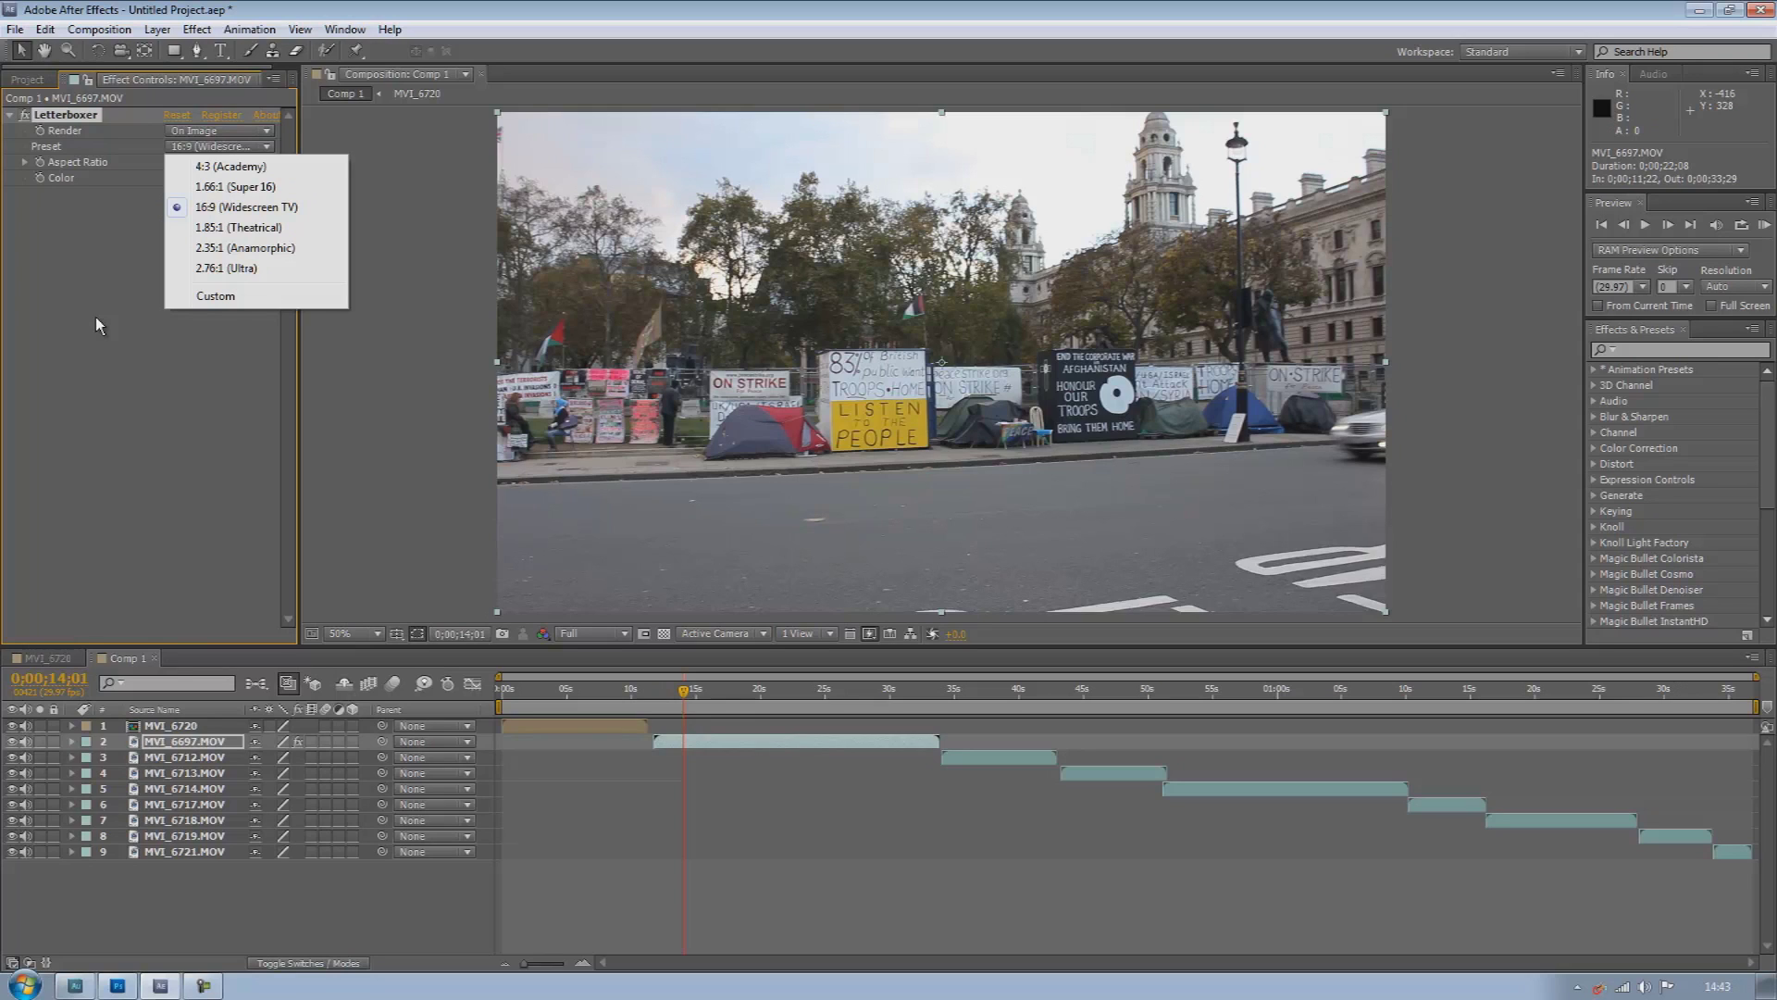
left_click(198, 252)
scroll(542, 357, "down", 1)
scroll(542, 358, "up", 1)
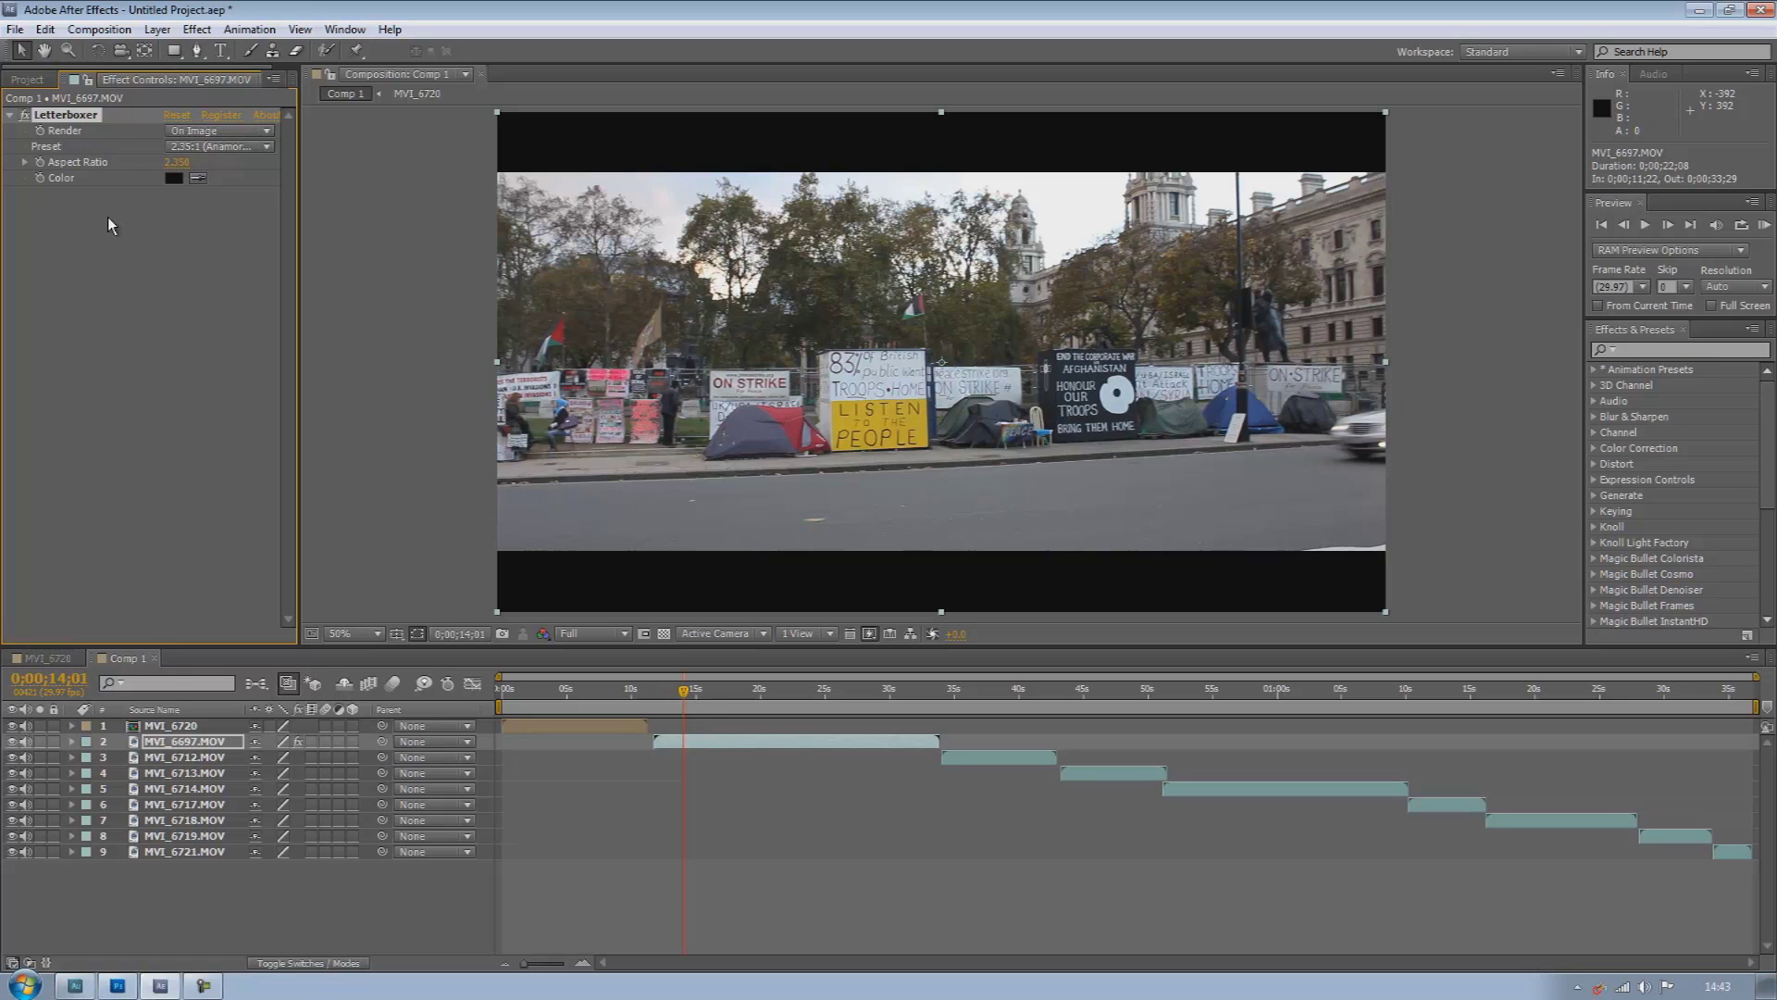
left_click(218, 131)
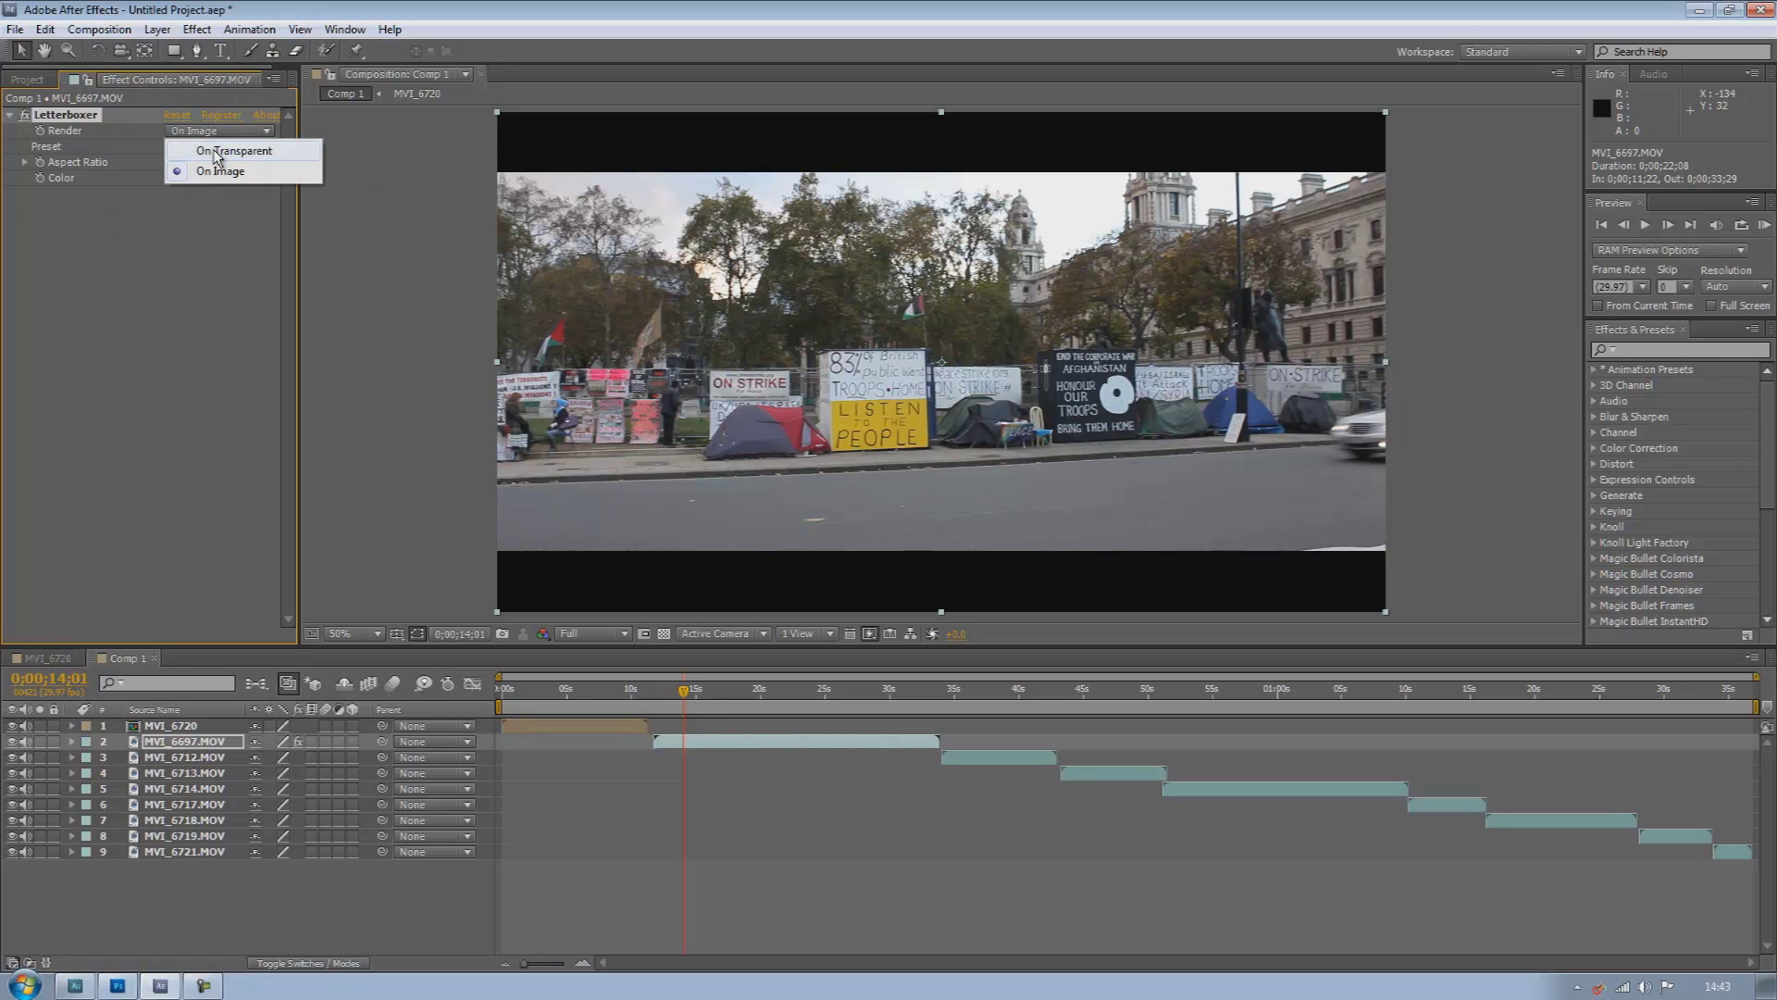
left_click(216, 151)
left_click(218, 132)
left_click(213, 171)
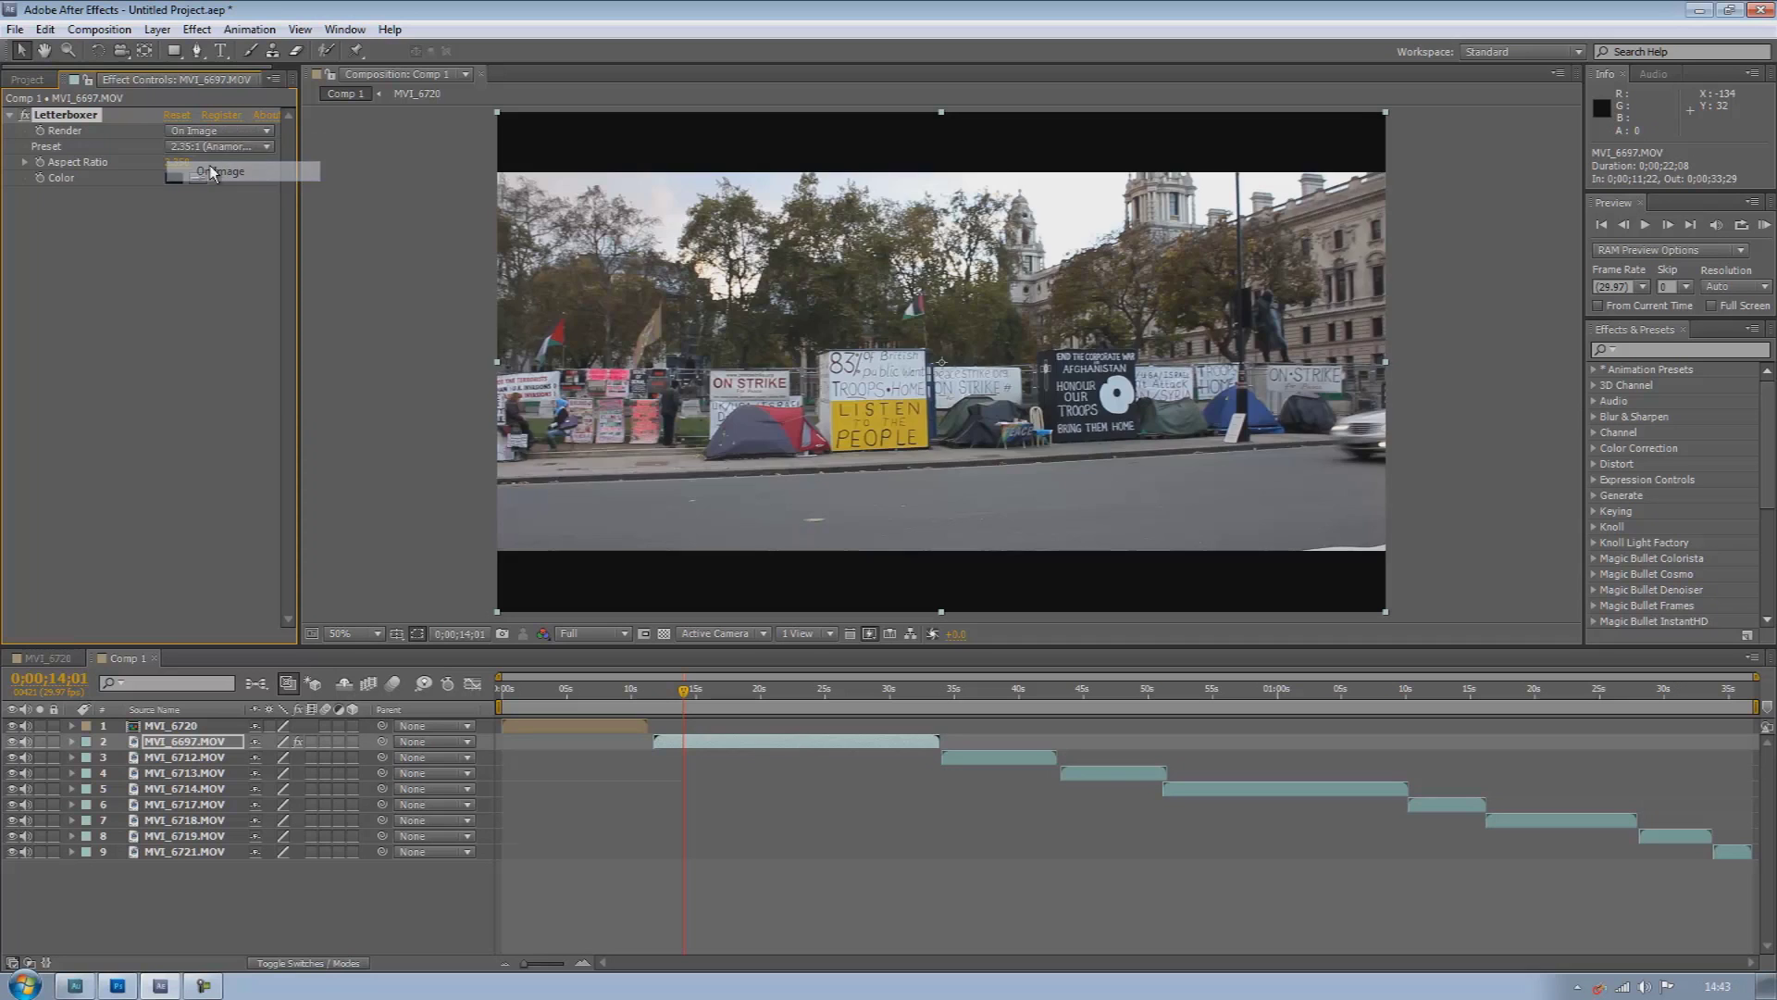
Preview the 4:3 (Academy) letterbox preset and set the Letterboxer to 16:9 (Widescreen TV)
left_click(218, 146)
left_click(205, 182)
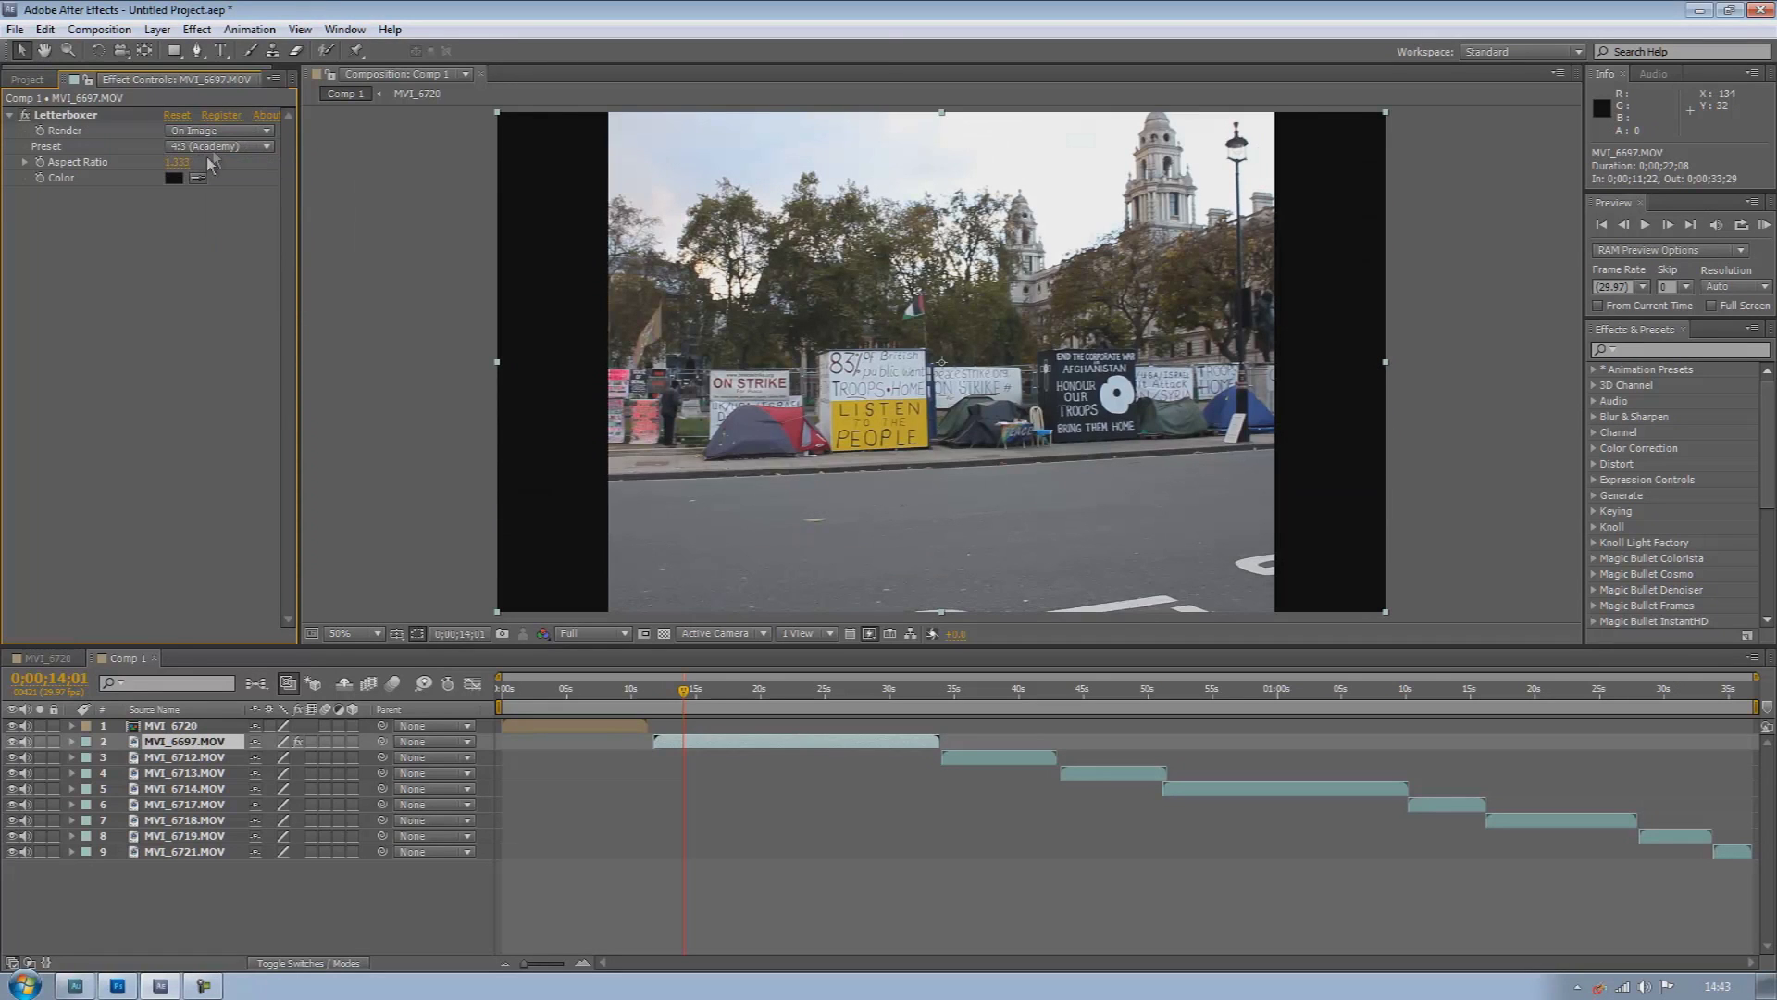
left_click(219, 146)
left_click(231, 211)
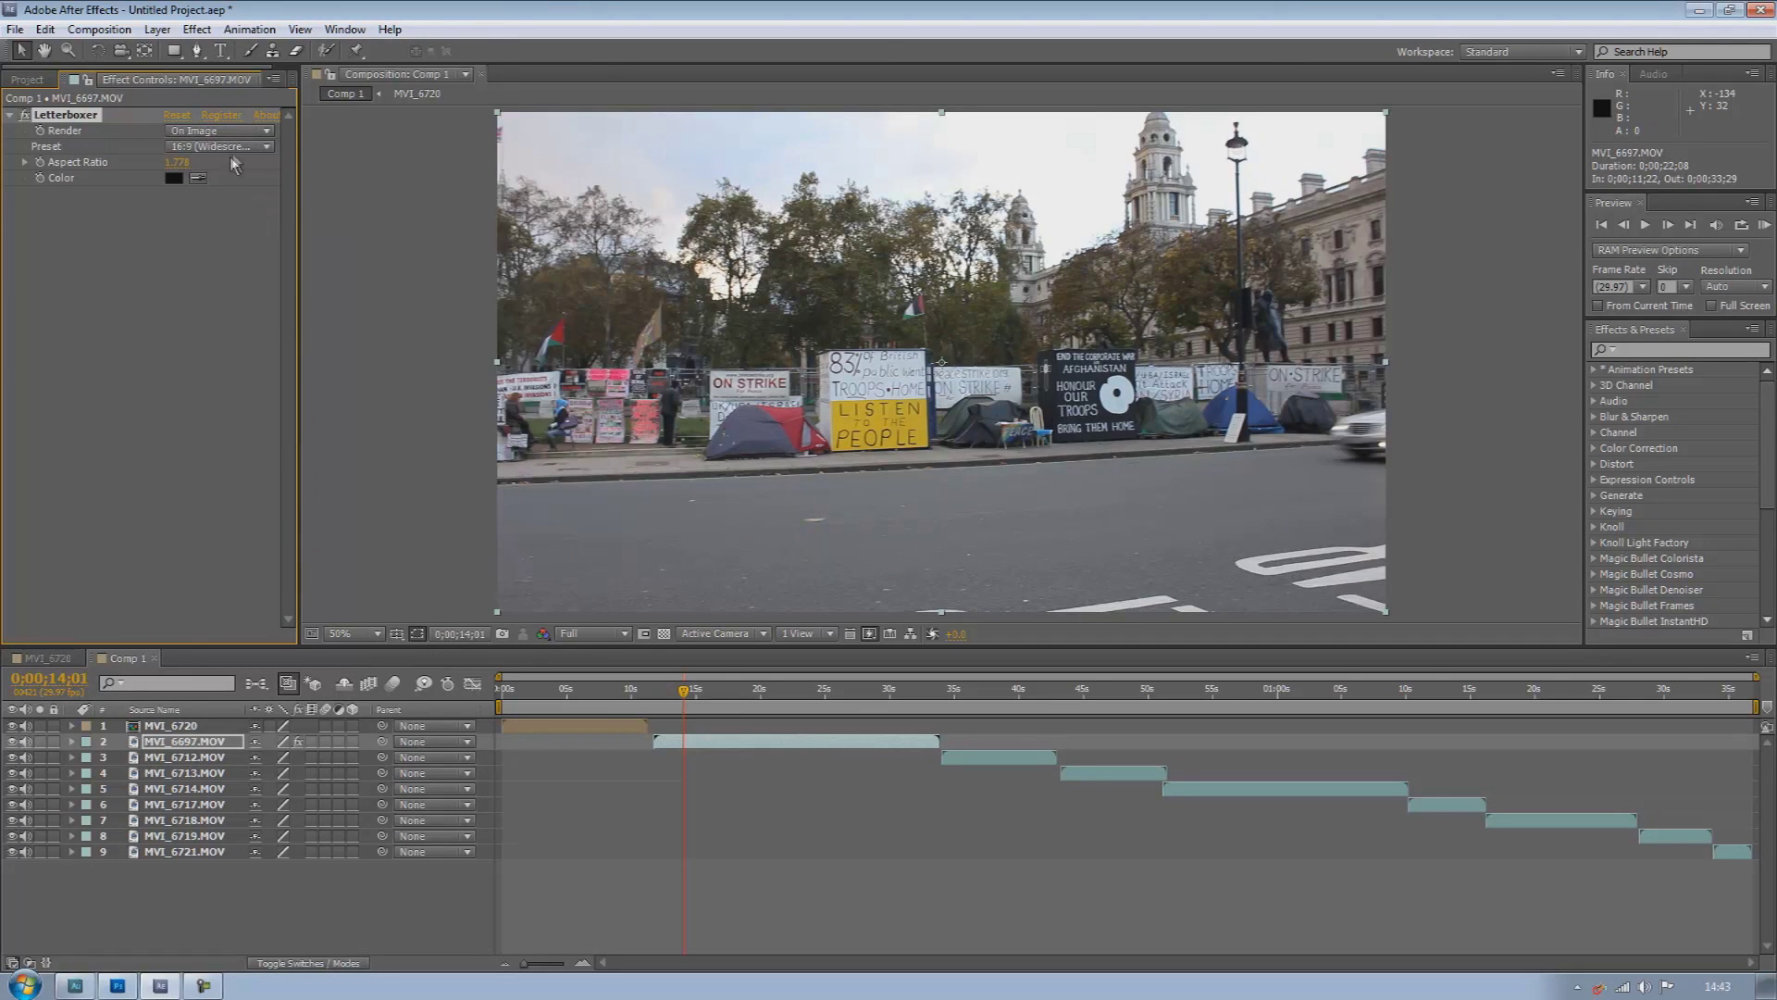
Preview the 1.66:1 (Super 16) letterbox preset on the clip and return the Letterboxer to 16:9 (Widescreen TV)
left_click(232, 146)
left_click(235, 188)
left_click(239, 147)
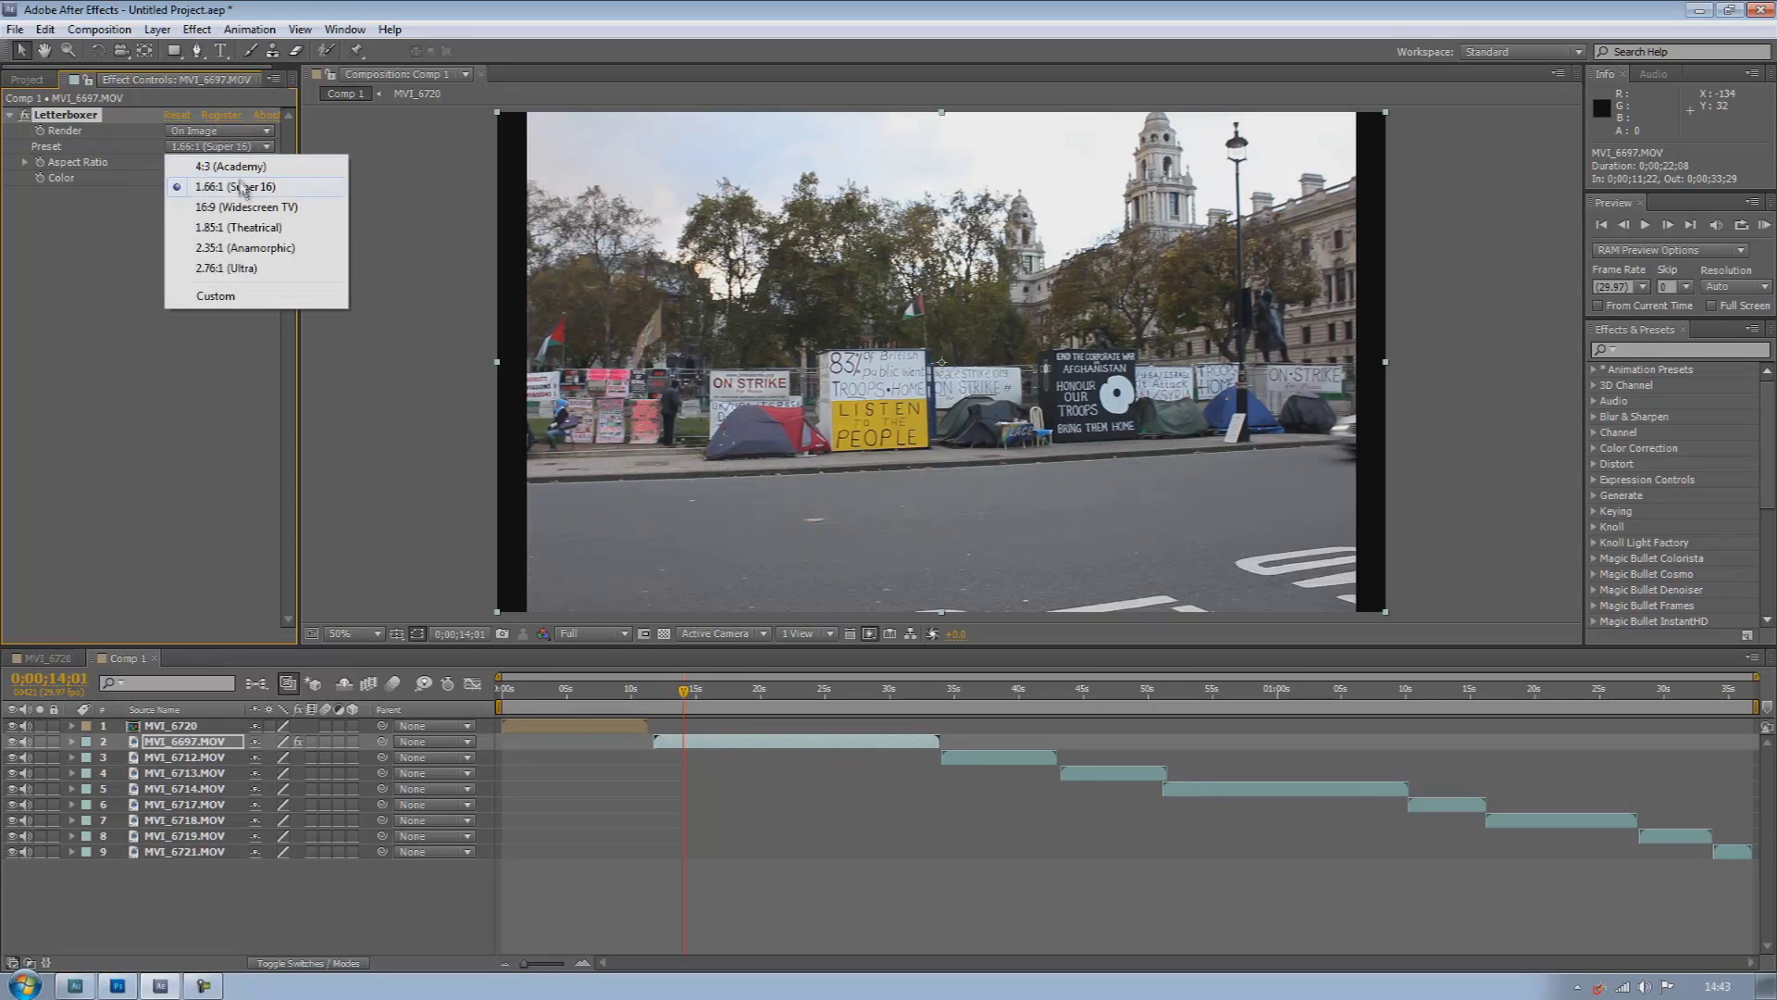
left_click(233, 207)
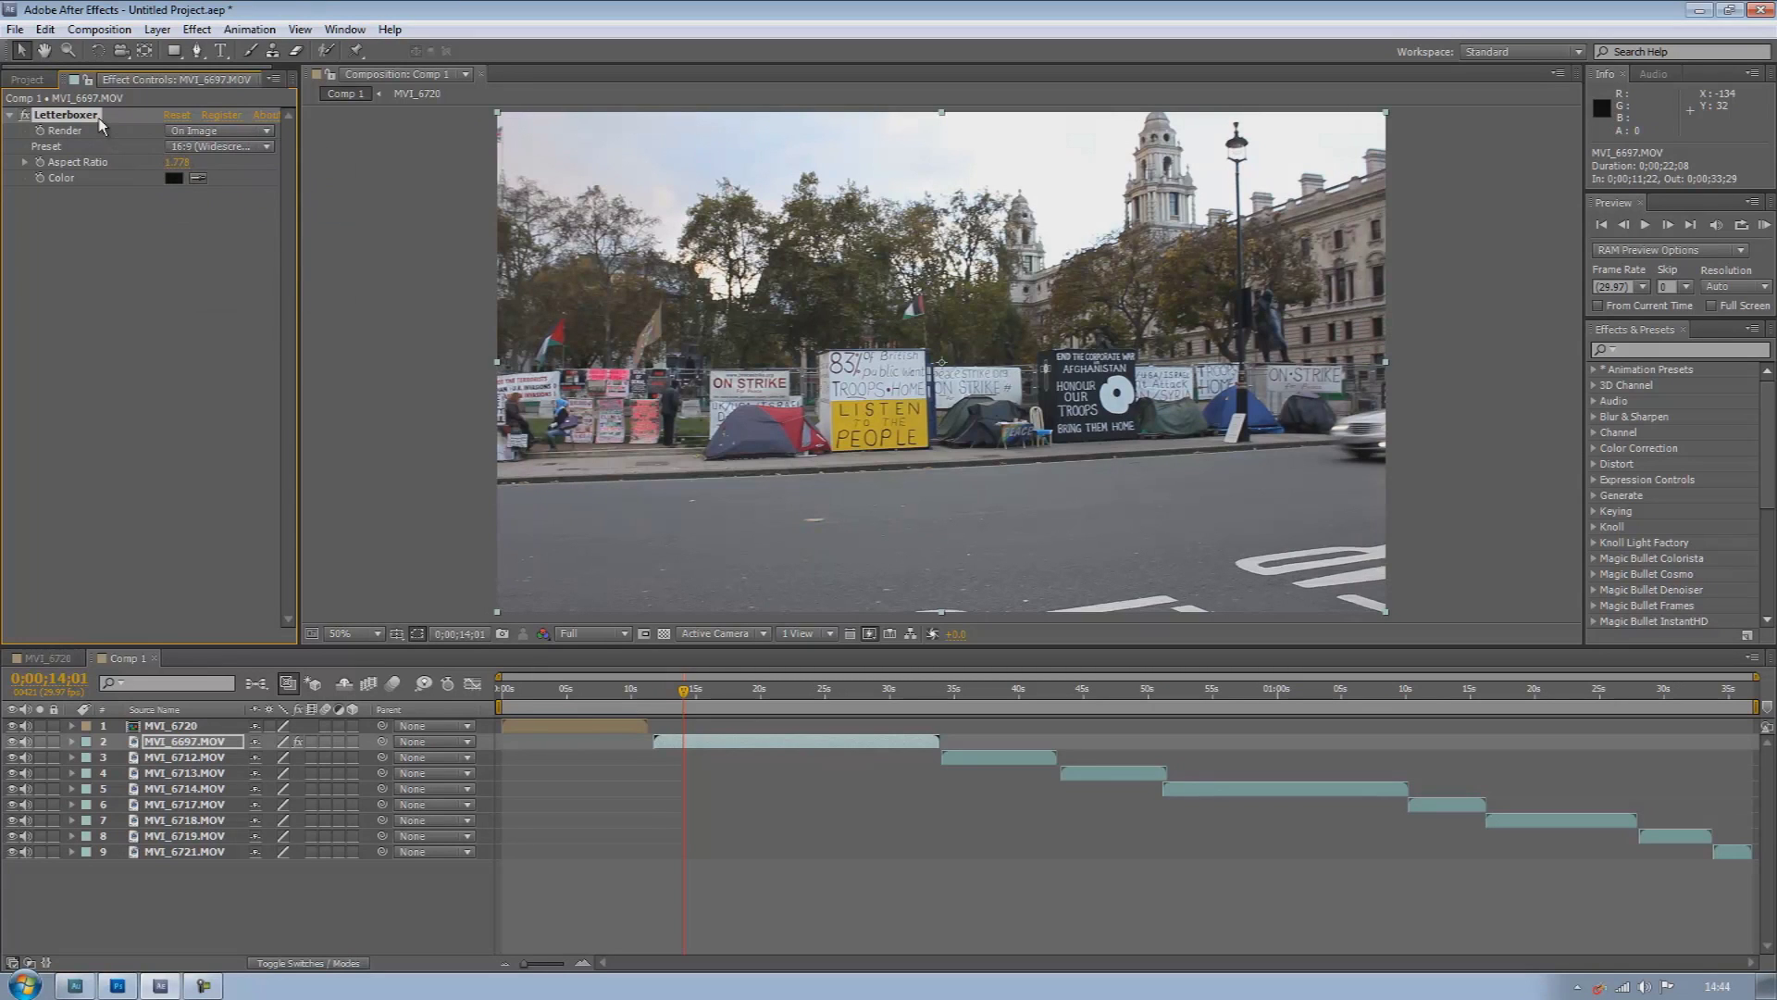
Apply the Magic Bullet Frames Plus effect to MVI_6697.MOV, run its Auto Setup and dismiss the resulting dialog
left_click(197, 29)
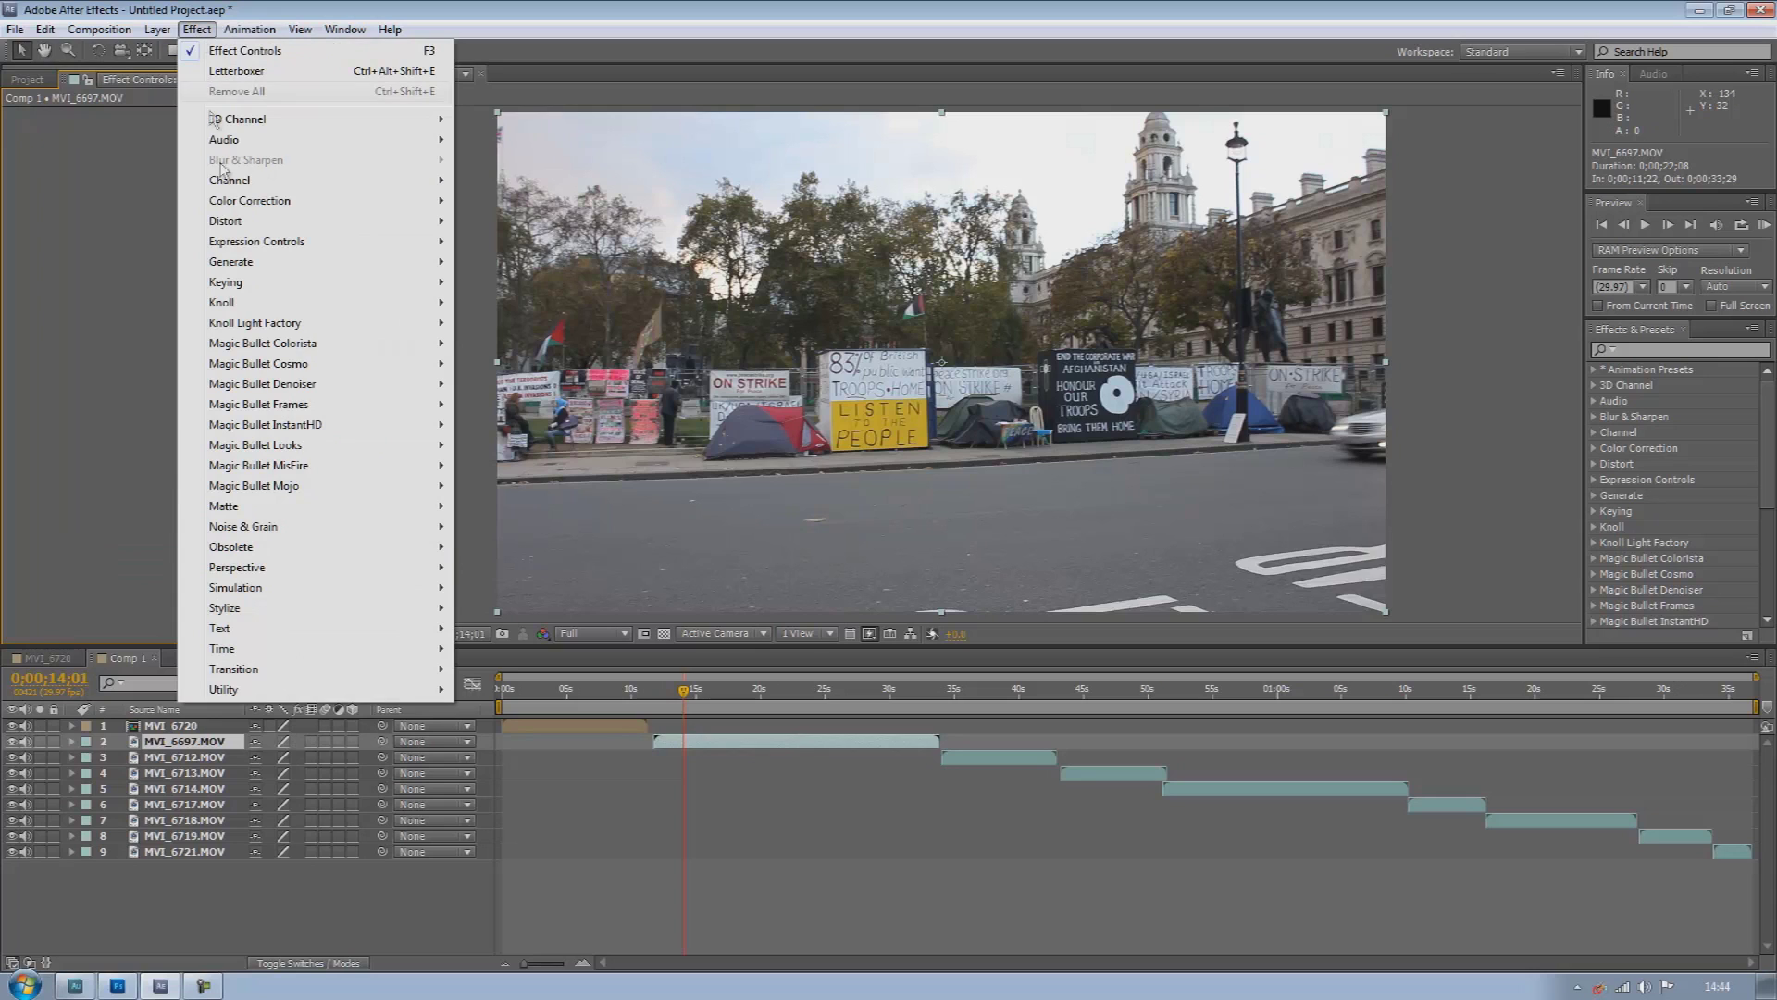
mouse_move(293, 432)
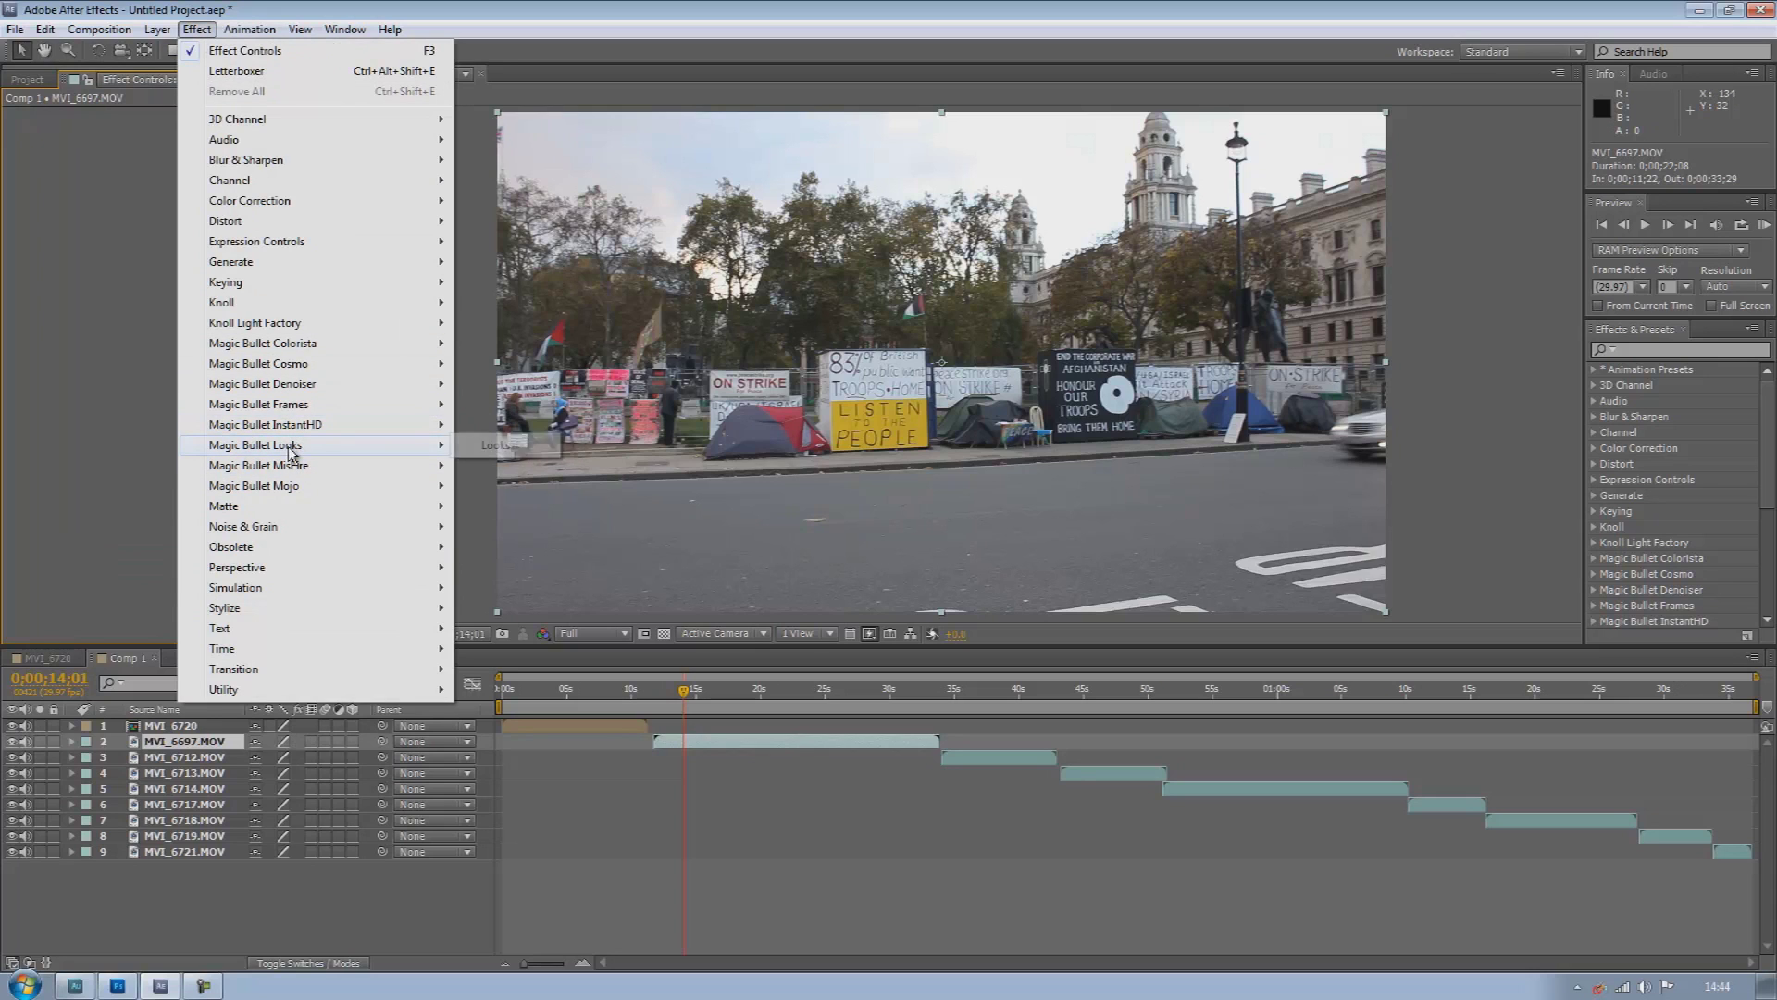
mouse_move(285, 468)
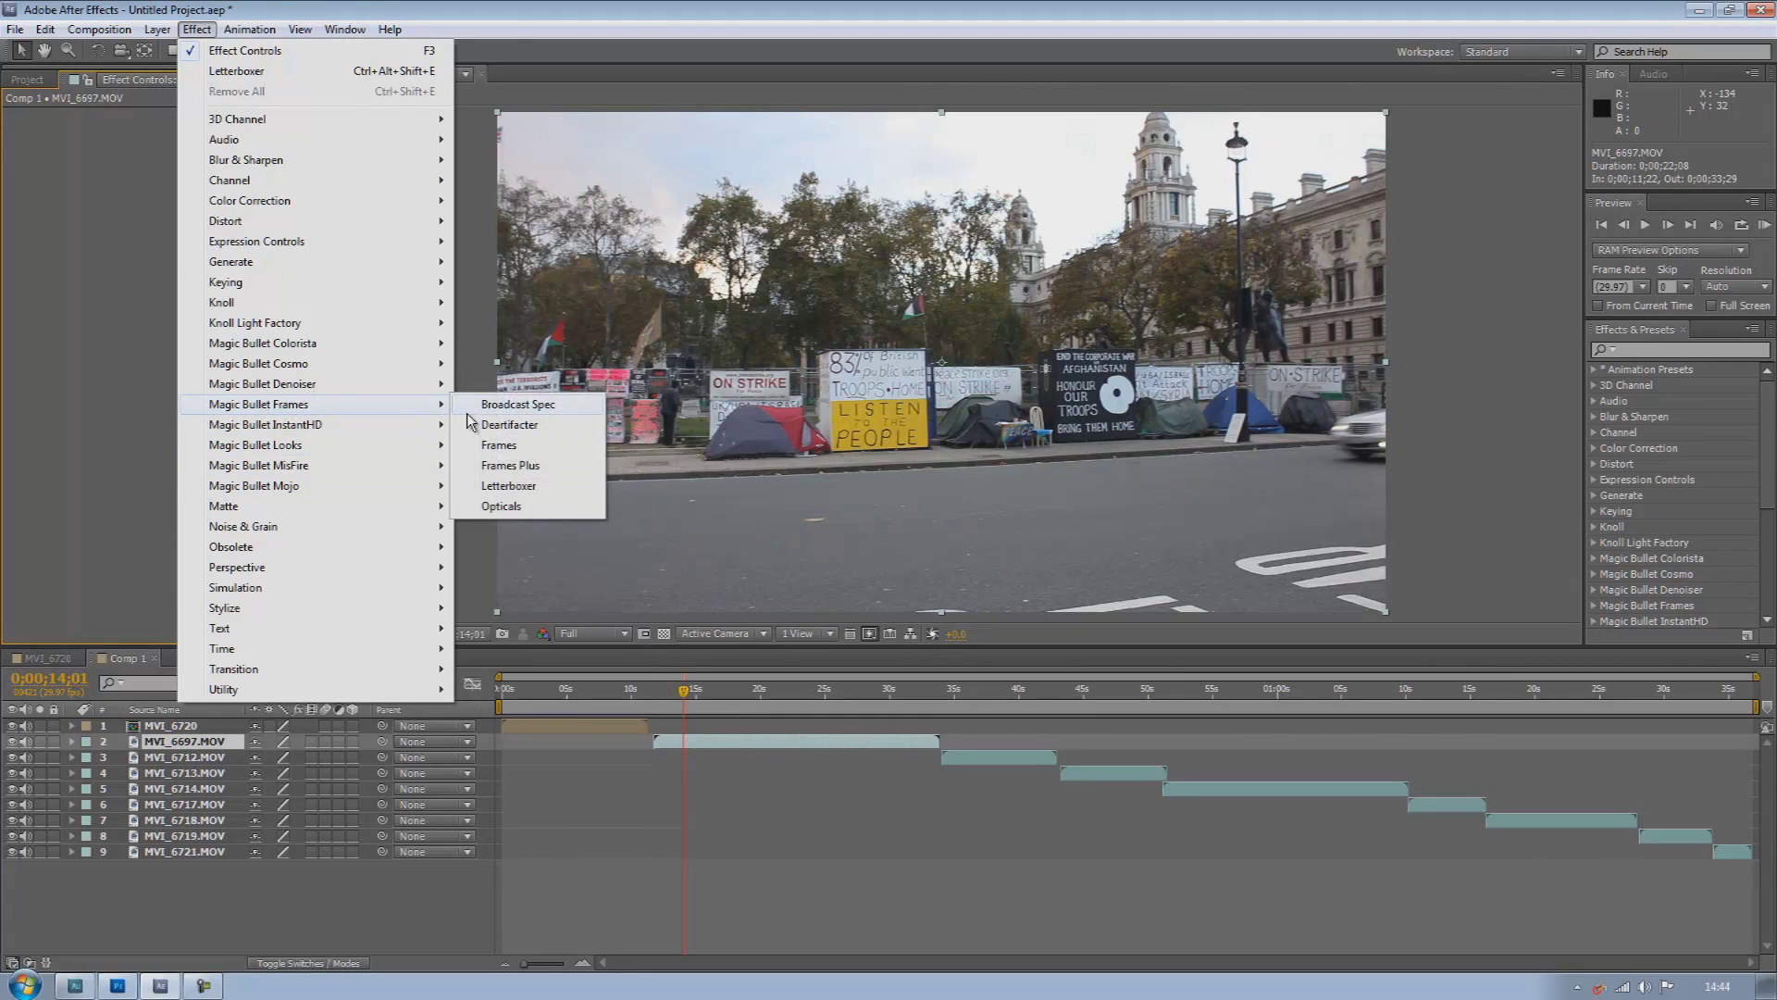
left_click(476, 465)
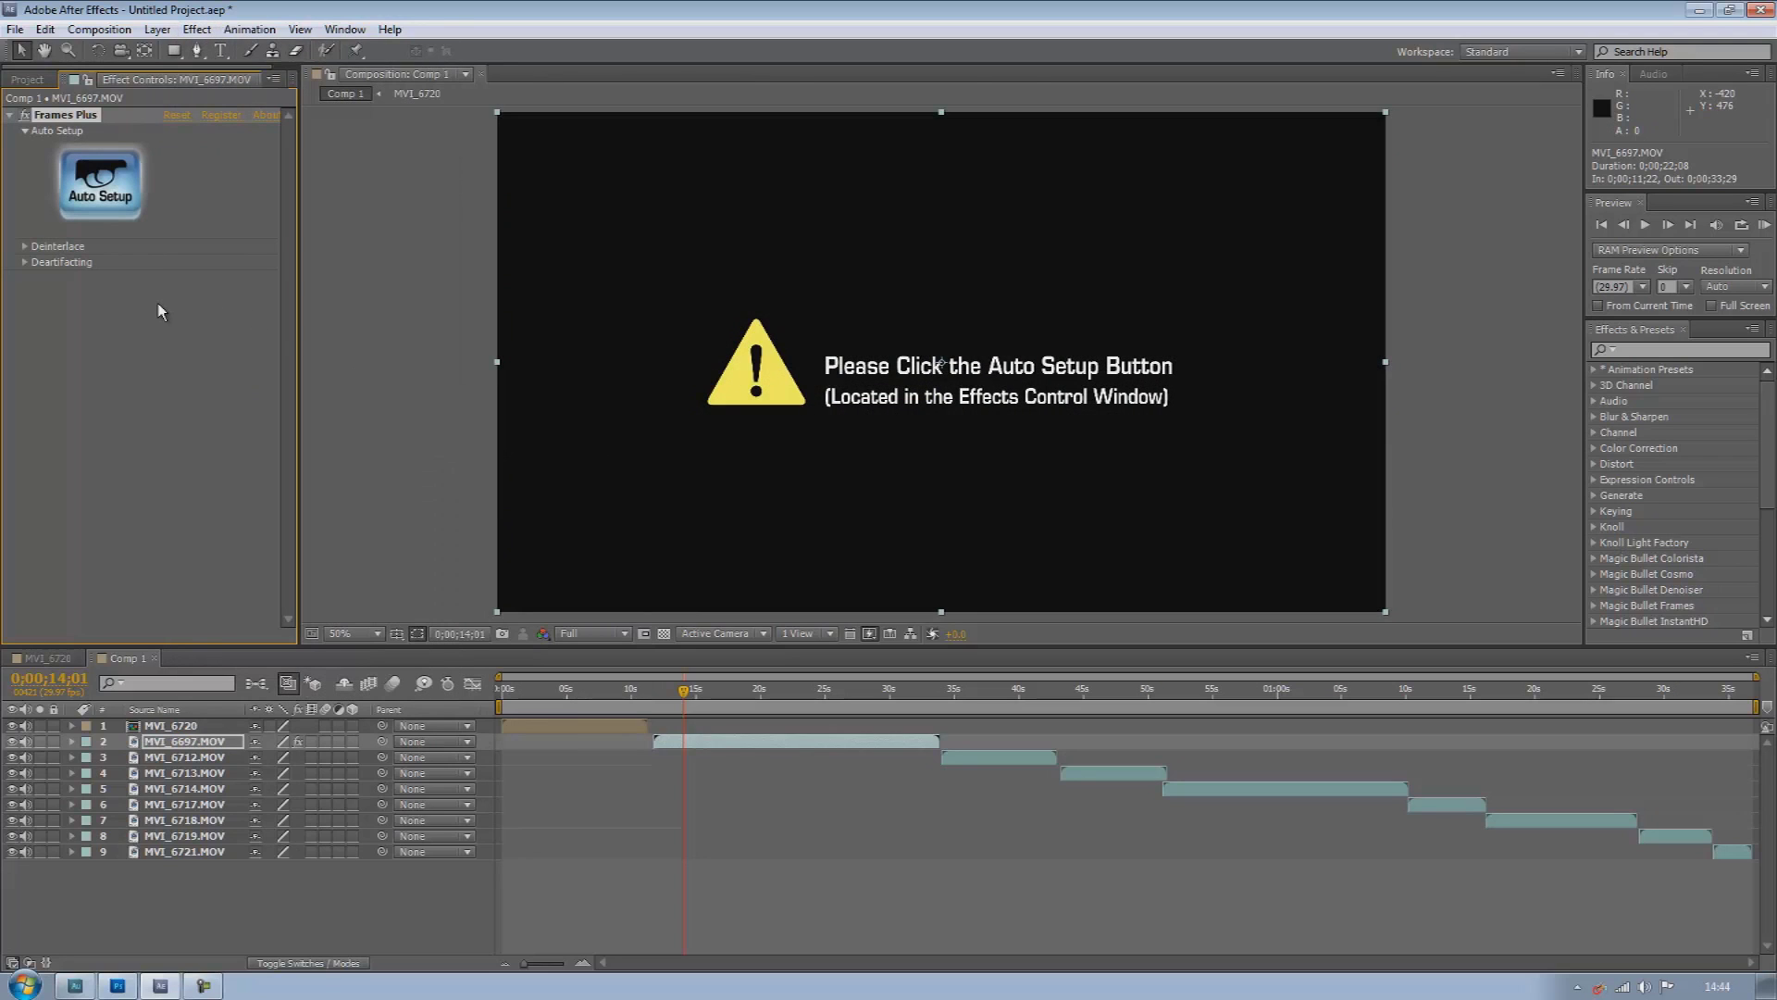
left_click(102, 190)
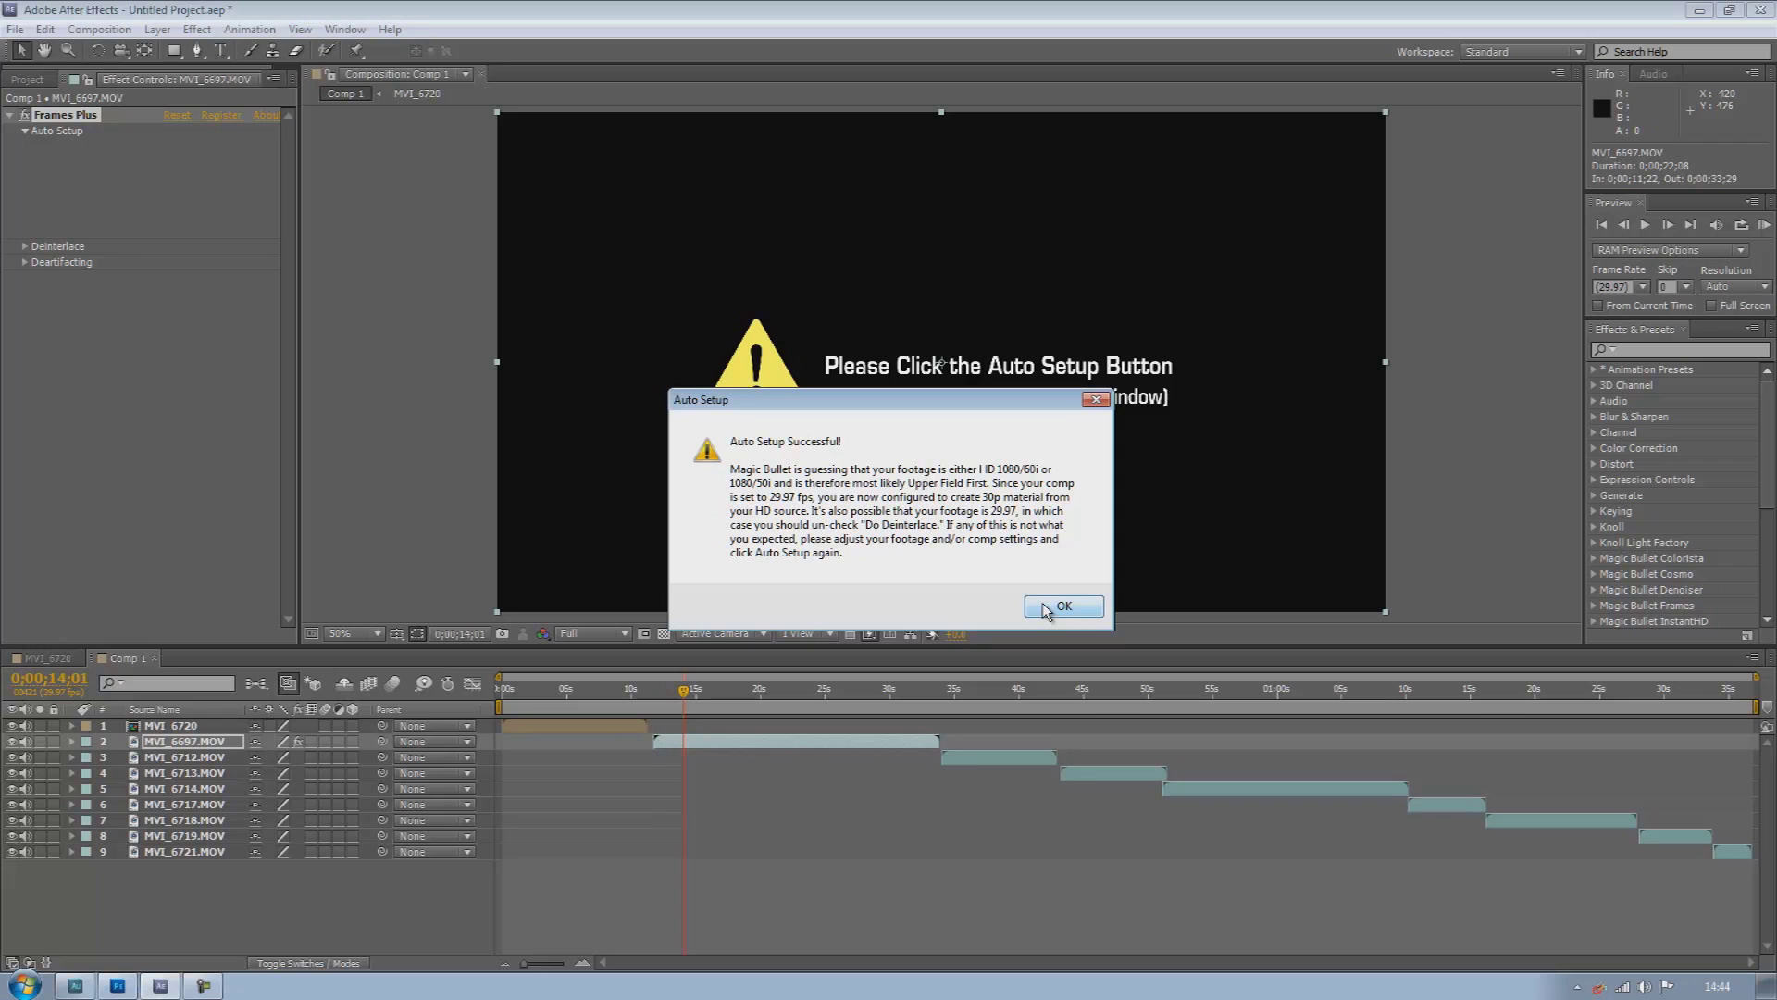
left_click(1096, 399)
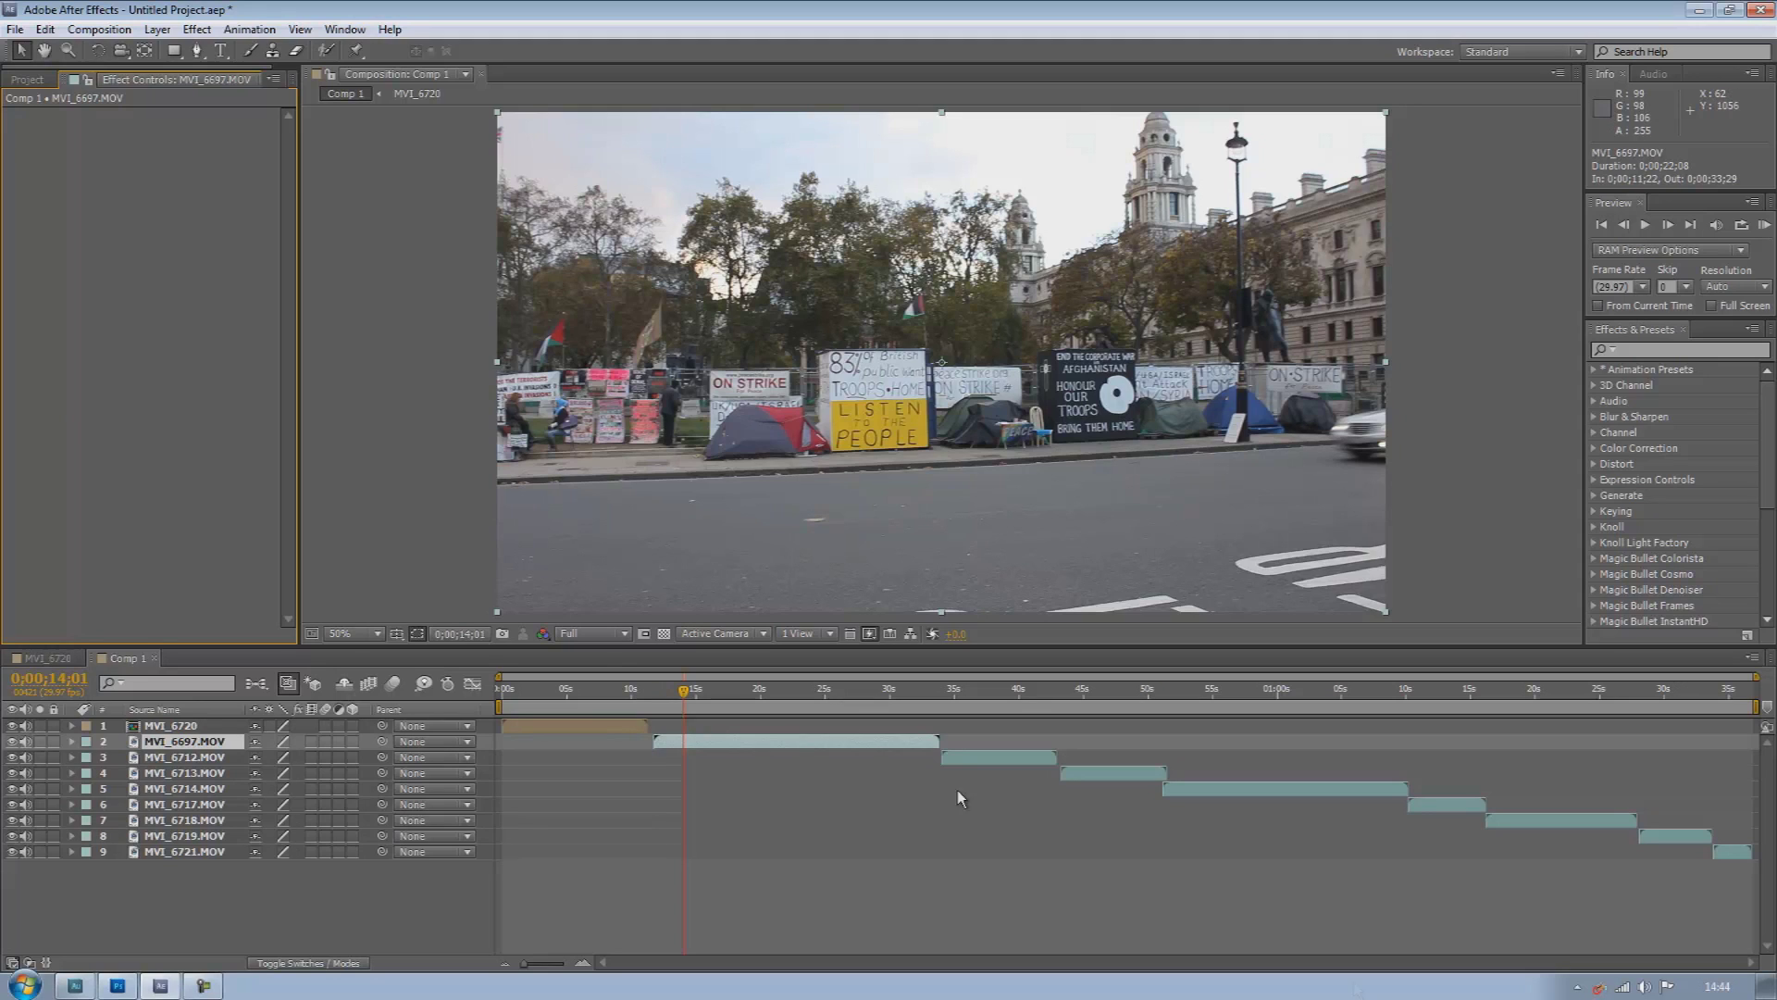
Check the date and time in the system clock's calendar and close it
left_click(1717, 986)
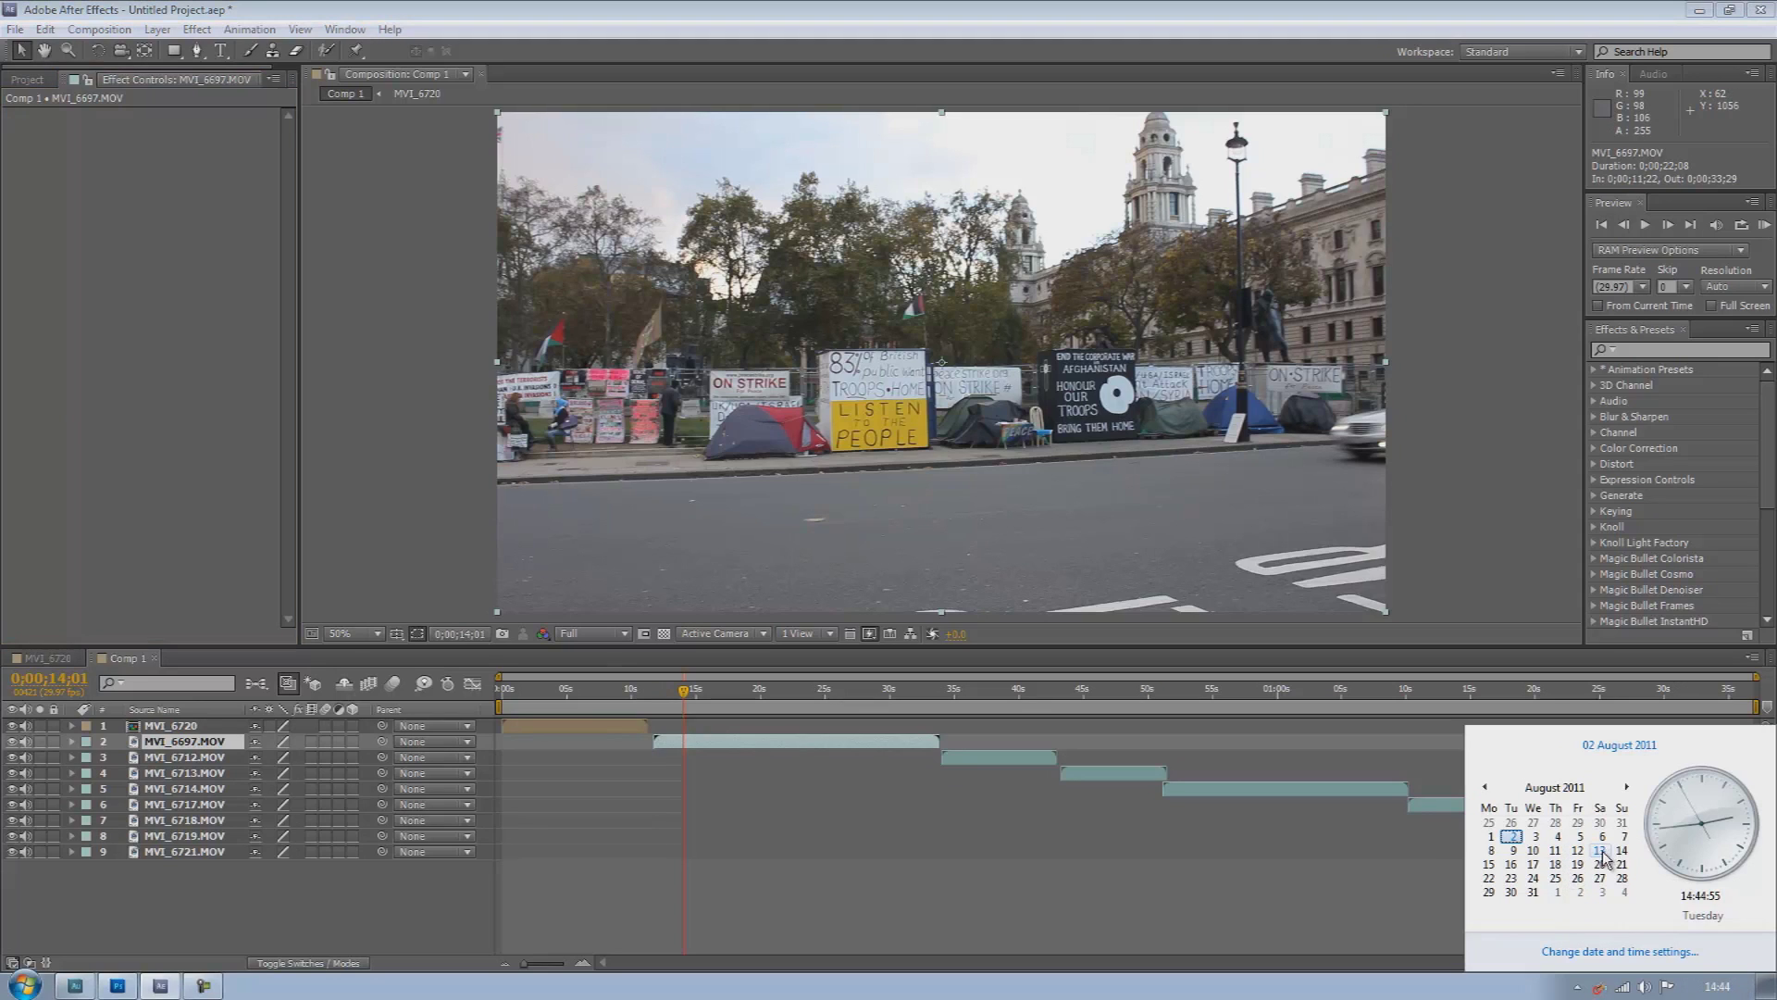
left_click(876, 905)
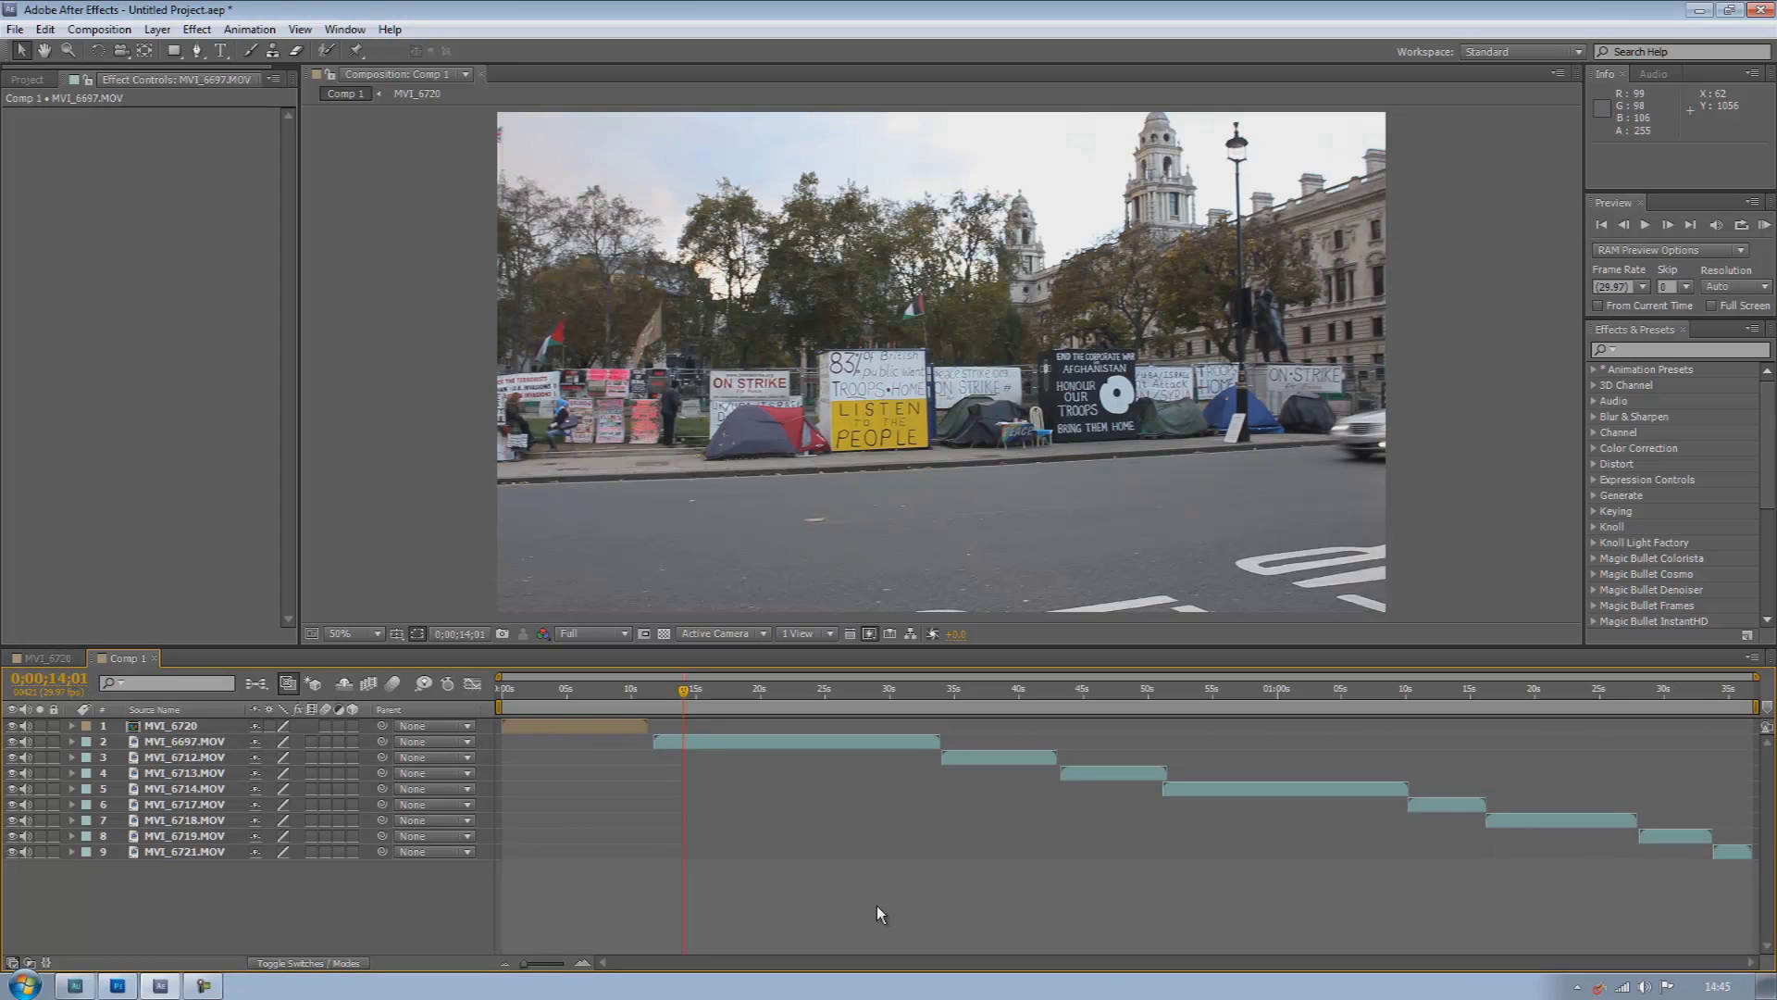